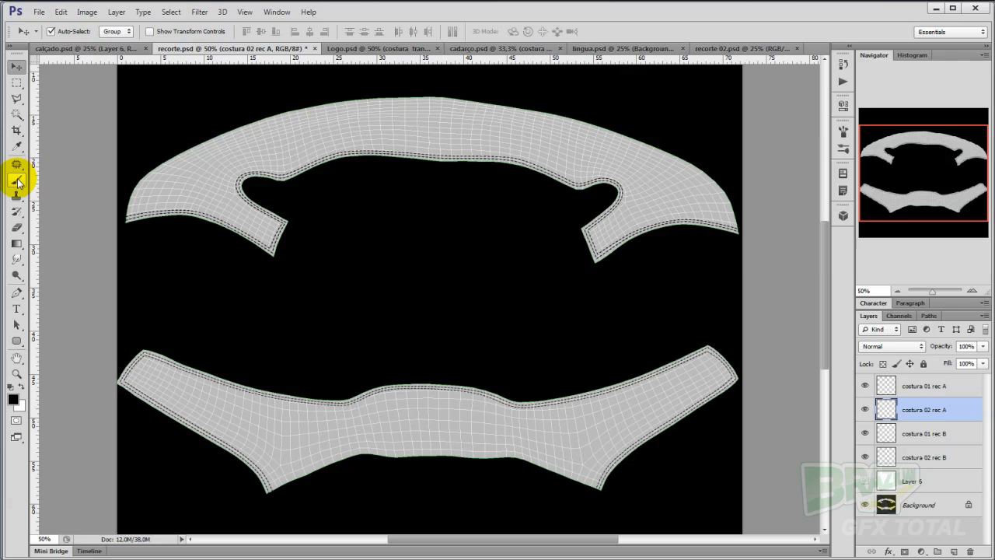
# Step: Show Layer 6 in recorte.psd so the stitching sits on a plain white background
pyautogui.click(15, 193)
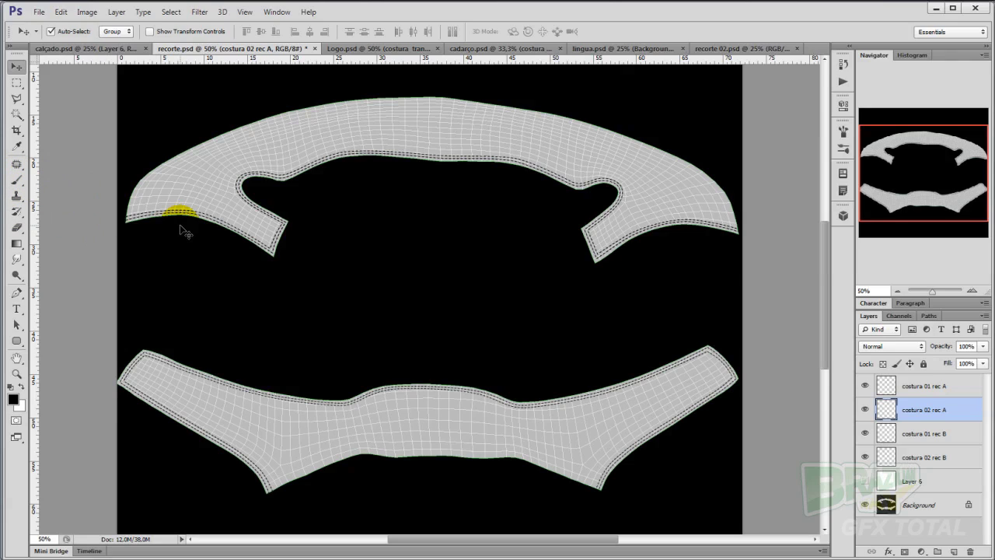
pyautogui.click(864, 484)
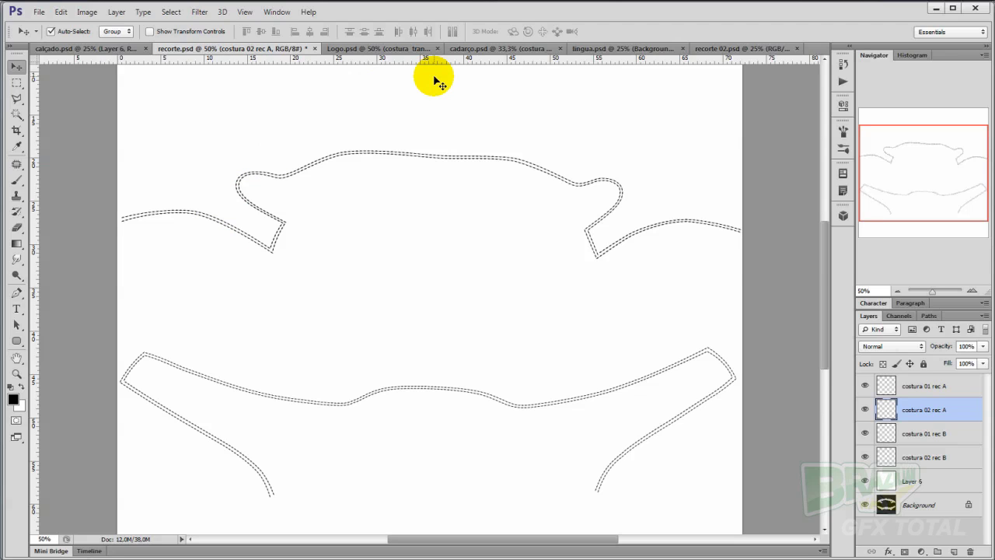
# Step: In Logo.psd, hide Layer 3 to check the stitching against the UV template, and show it again
pyautogui.click(377, 49)
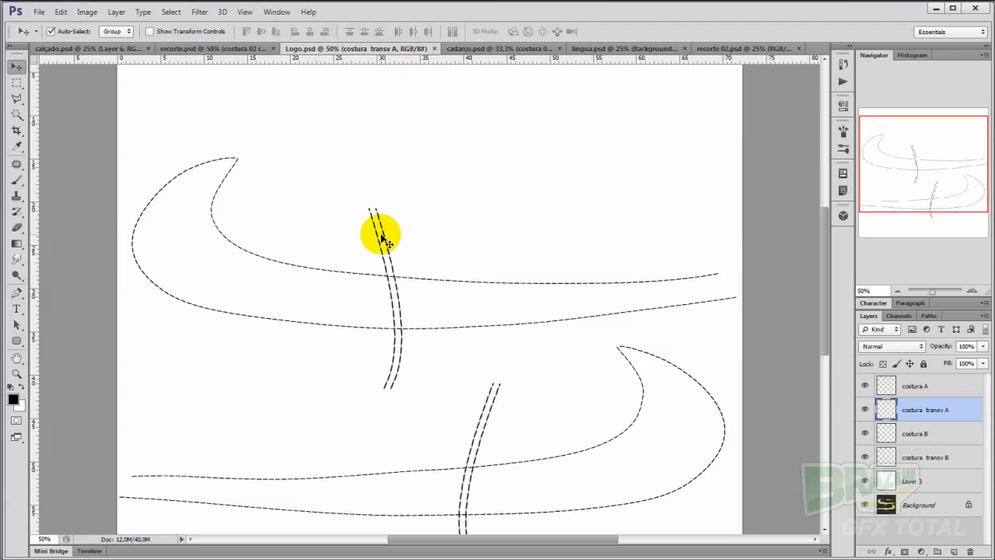
pyautogui.click(866, 481)
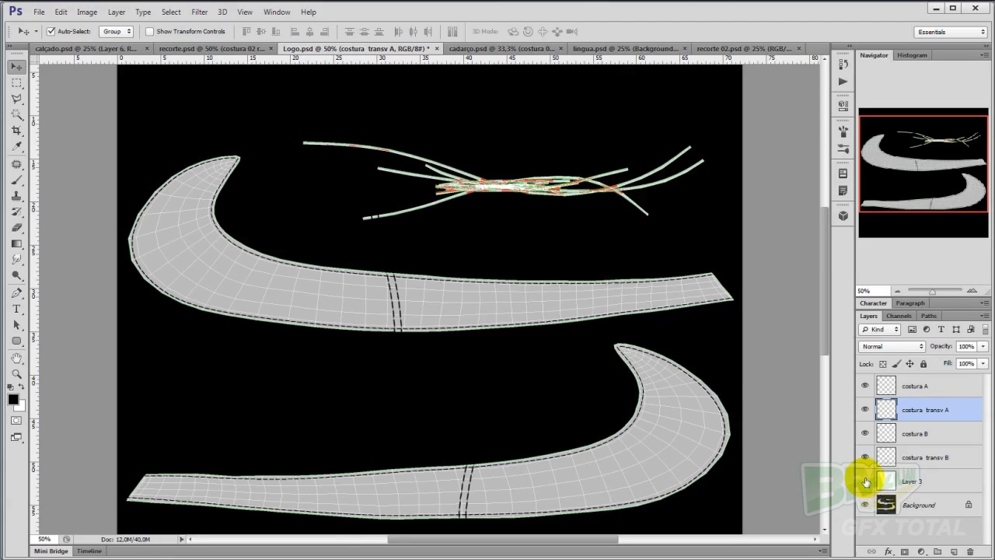
pyautogui.click(898, 291)
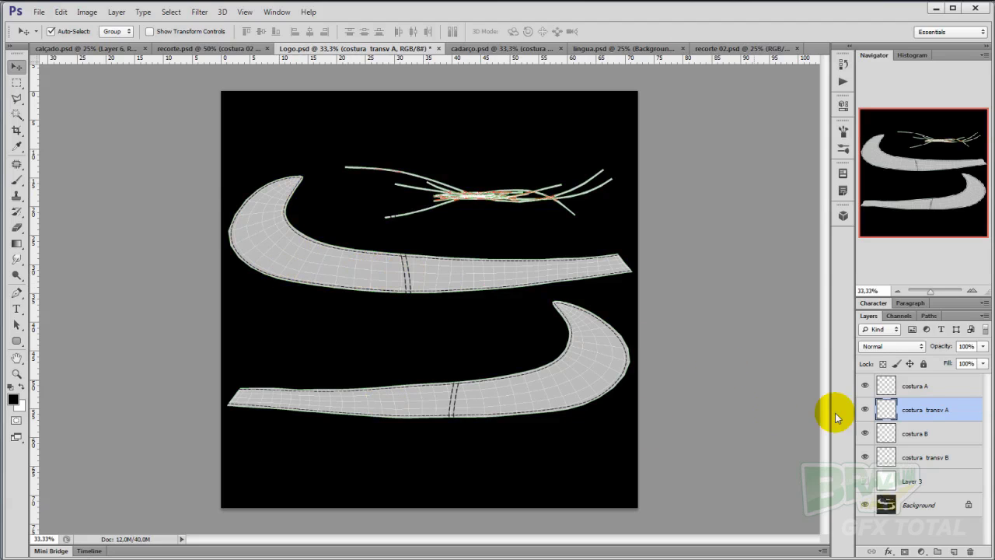
pyautogui.click(865, 481)
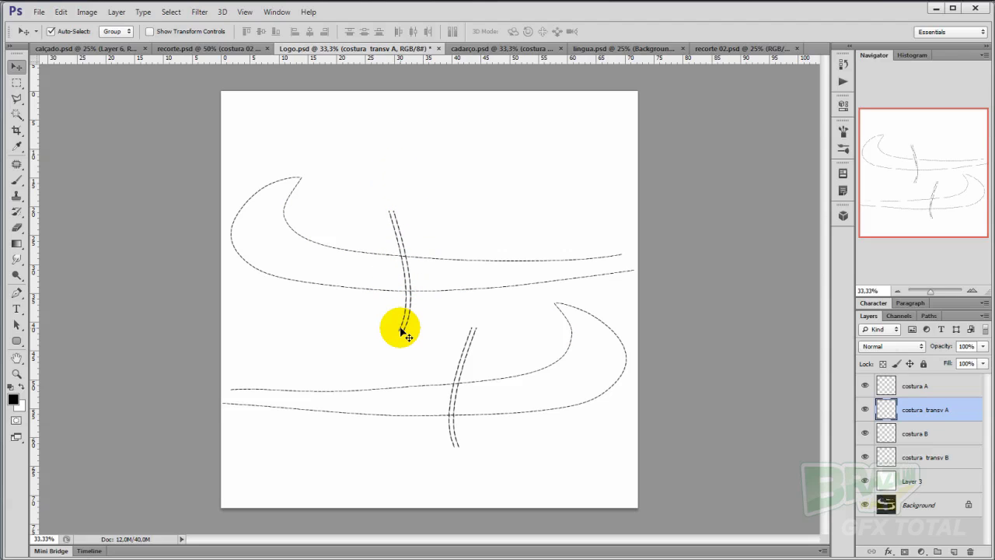
# Step: View cadarço.psd and compare its stitching with the lace area of the shoe model in 3ds Max
pyautogui.click(485, 49)
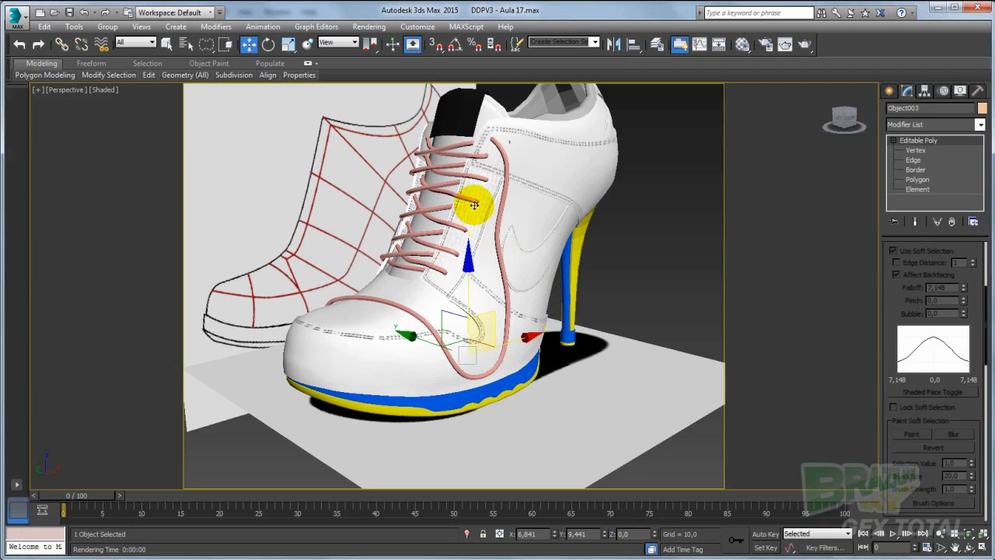
pyautogui.scroll(5, 490, 249)
pyautogui.scroll(2, 490, 250)
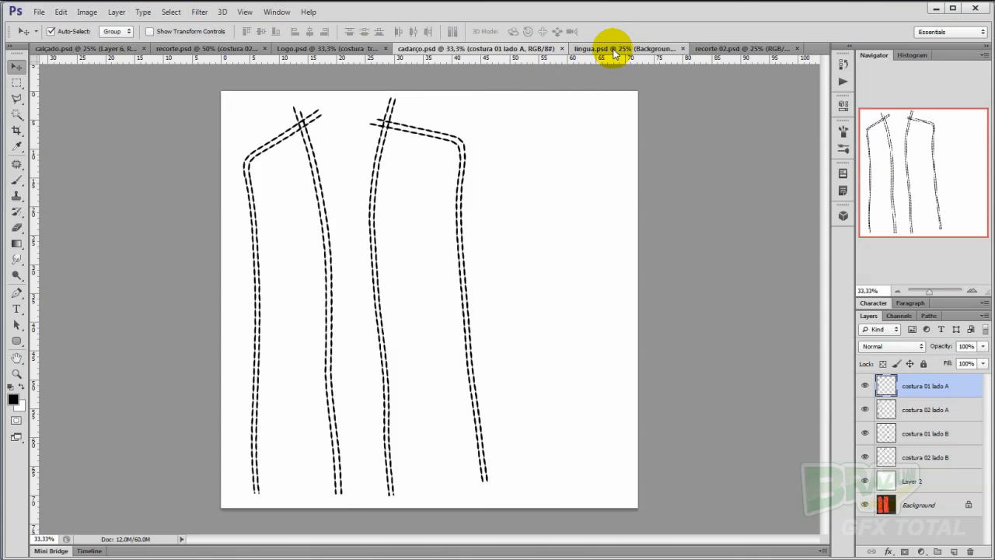
# Step: Change the fill colour of the Shape 2 layer in lingua.psd to red
pyautogui.click(611, 50)
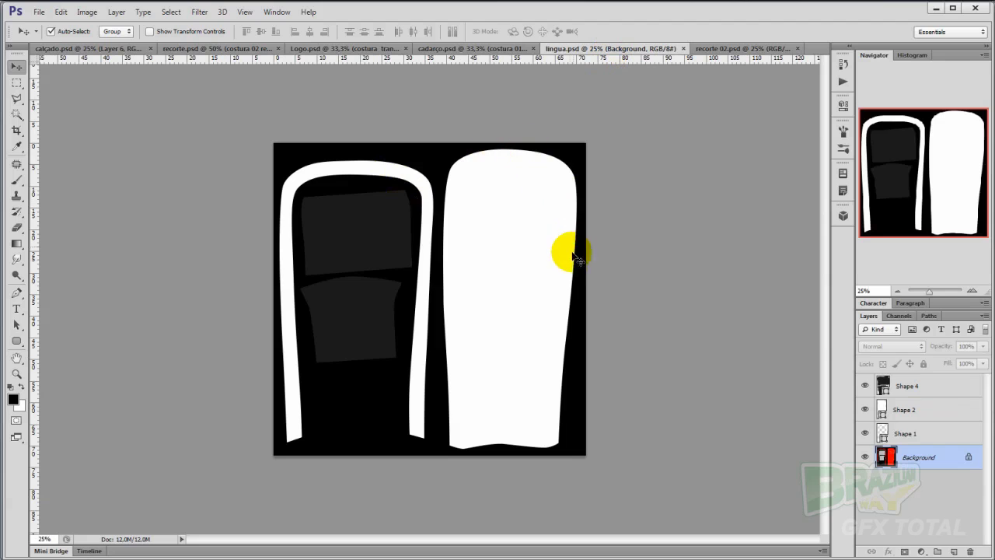
pyautogui.click(883, 412)
pyautogui.doubleClick(883, 409)
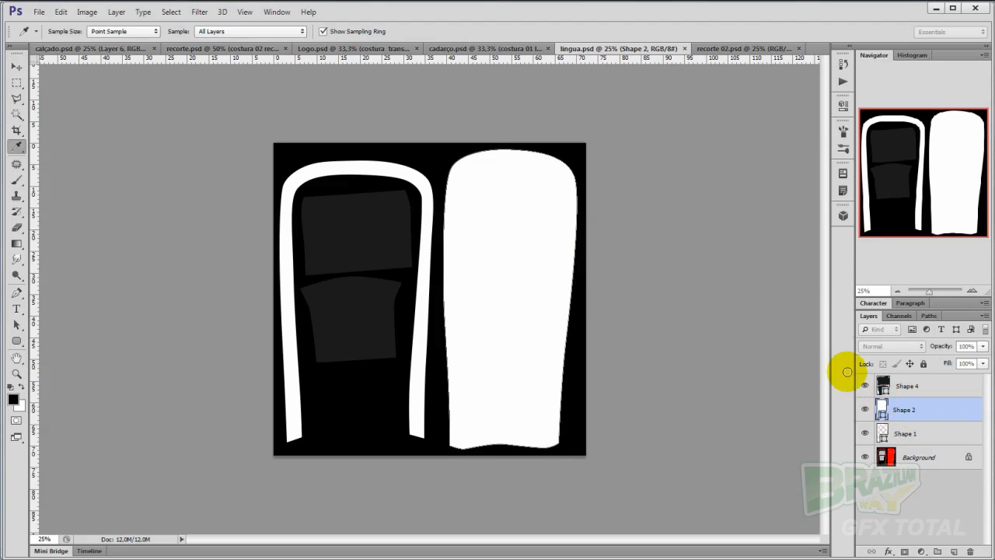
pyautogui.click(994, 335)
pyautogui.press('Return')
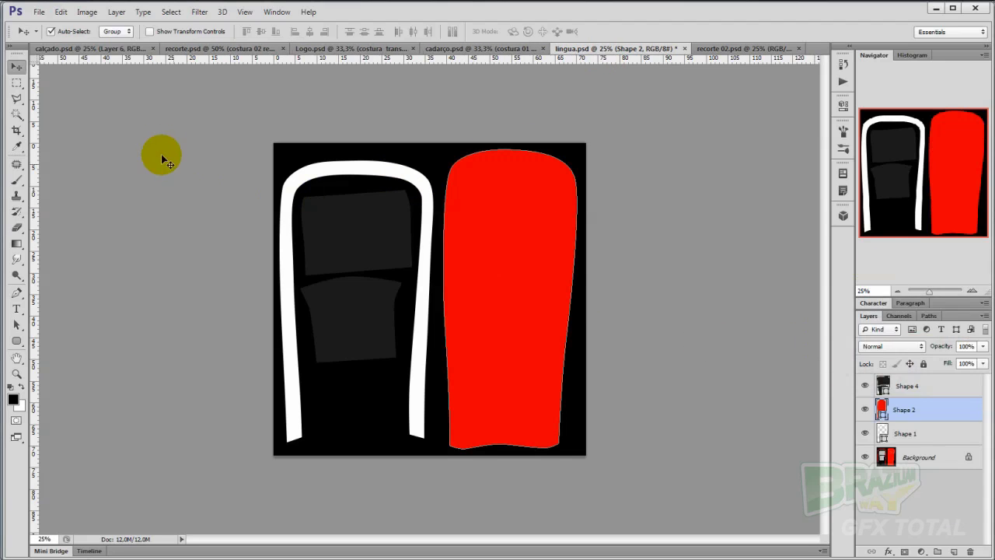
# Step: Set the fill colour of Shape 2 back to white
pyautogui.doubleClick(881, 408)
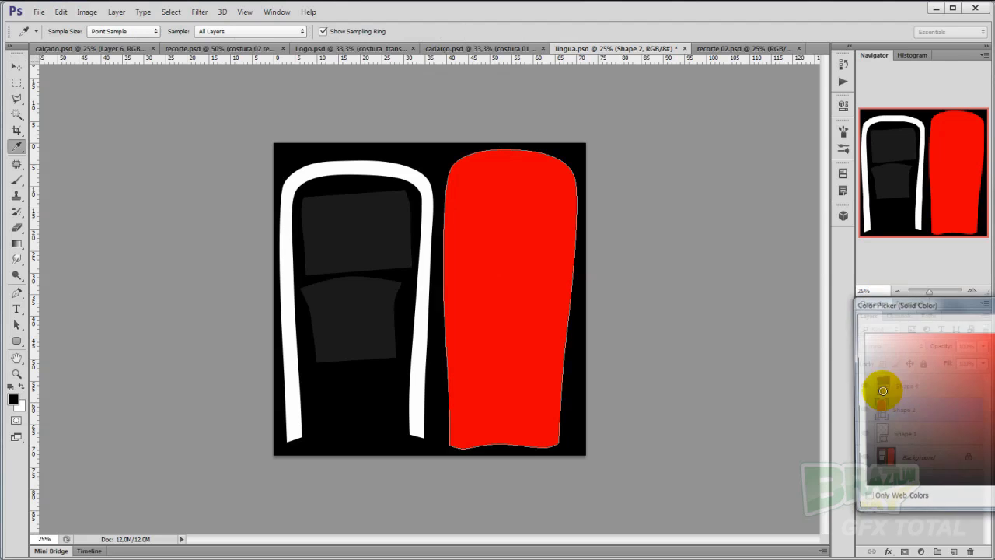
pyautogui.click(862, 335)
pyautogui.press('Return')
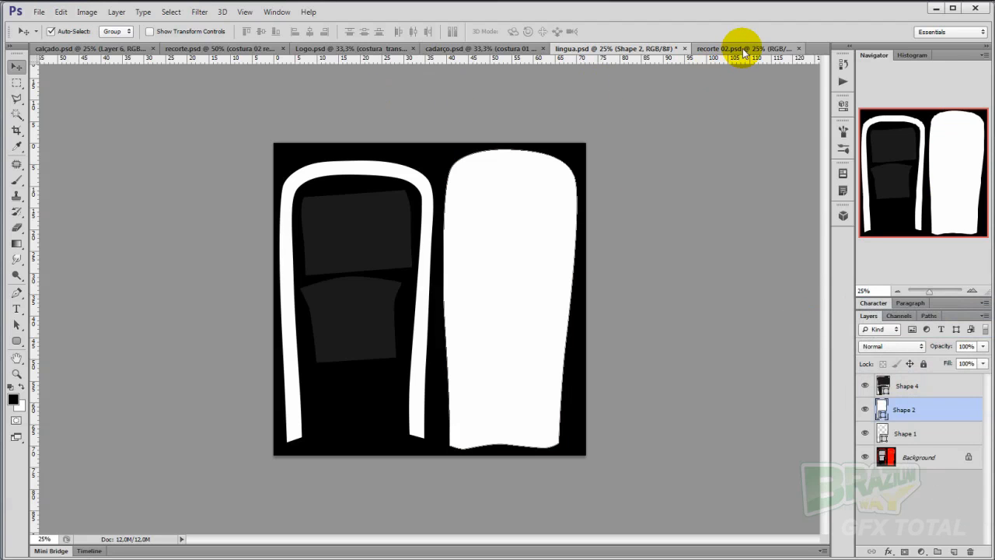
# Step: View recorte 02.psd and examine the lace panel and side of the shoe model in 3ds Max
pyautogui.click(734, 48)
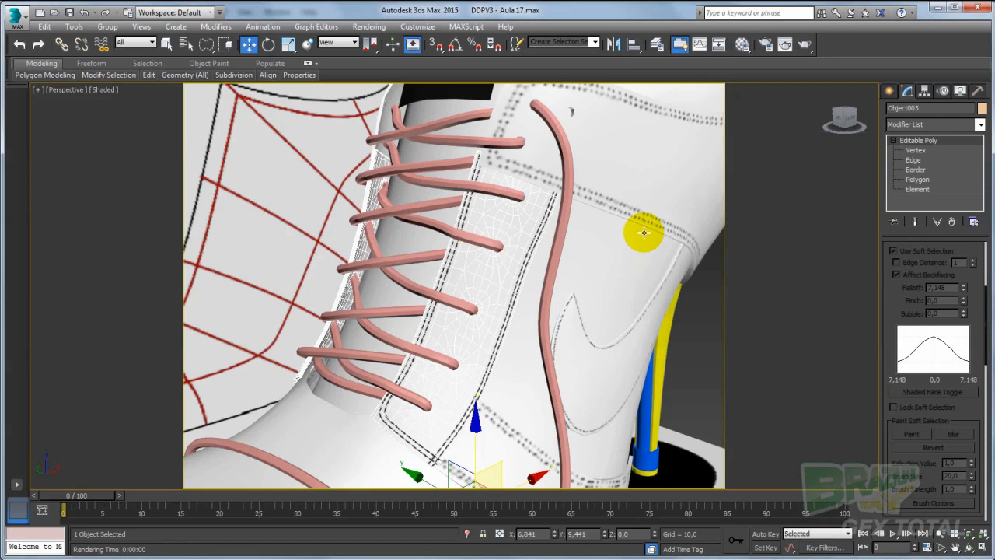
pyautogui.keyDown('alt'); pyautogui.moveTo(644, 234); pyautogui.dragTo(506, 303, button='middle'); pyautogui.keyUp('alt')
pyautogui.click(484, 164)
pyautogui.keyDown('alt'); pyautogui.moveTo(484, 164); pyautogui.dragTo(569, 333, button='middle'); pyautogui.keyUp('alt')
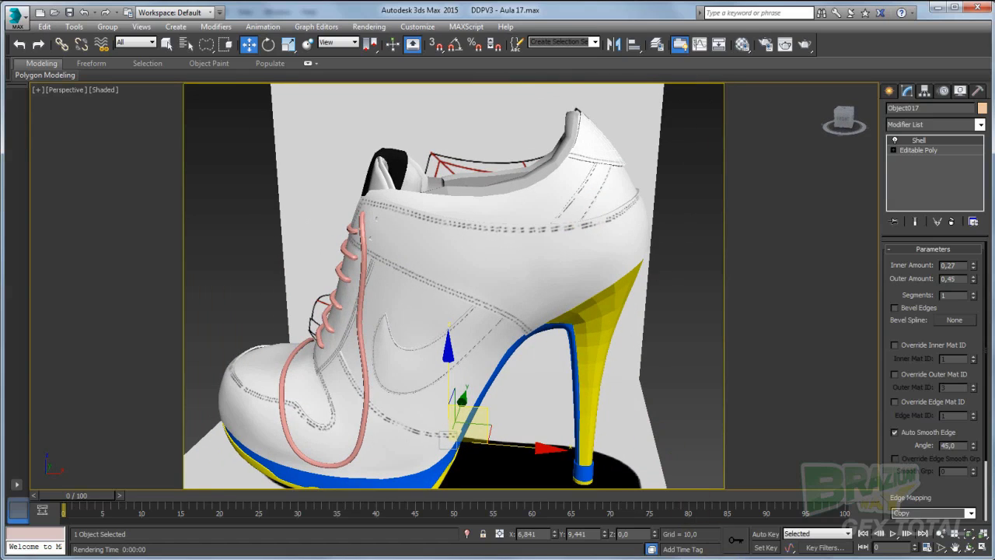
# Step: Switch to the reference photo of the pink shoe and examine the stitching near the laces up close
pyautogui.hotkey('alt', 'Tab')
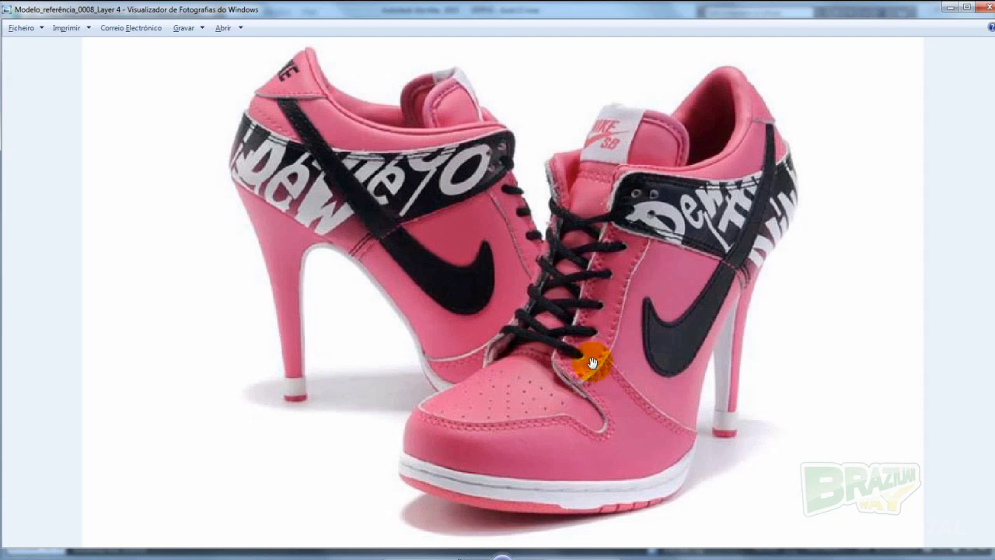
pyautogui.scroll(5, 598, 382)
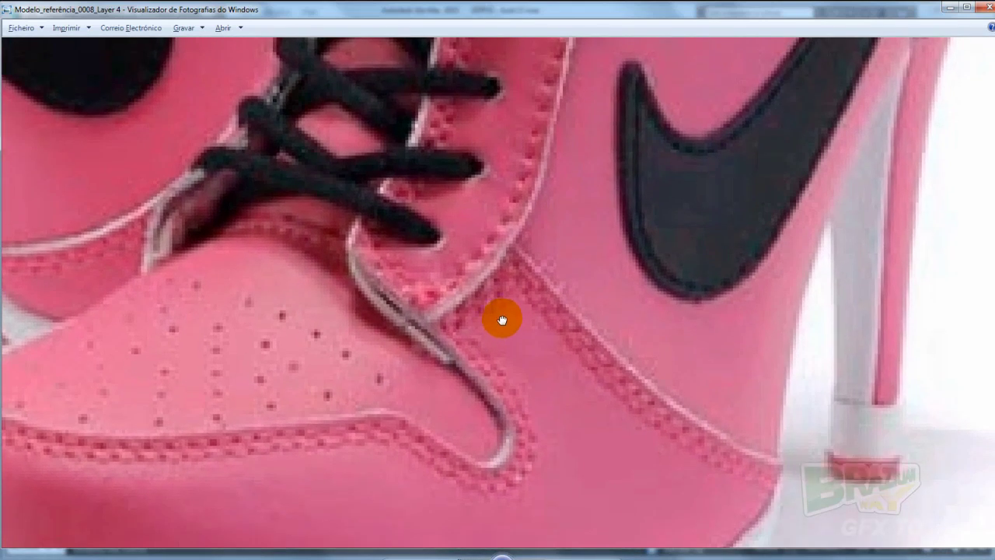
pyautogui.moveTo(501, 320); pyautogui.dragTo(503, 279)
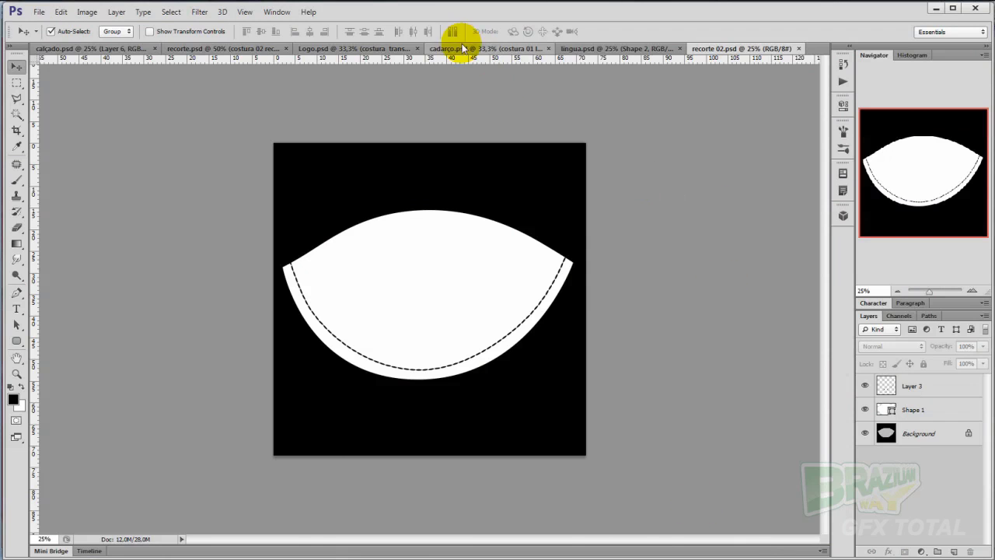
# Step: Toggle Layer 6 in recorte.psd to compare the stitching with the UV template, and examine the shoe model in 3ds Max
pyautogui.click(195, 48)
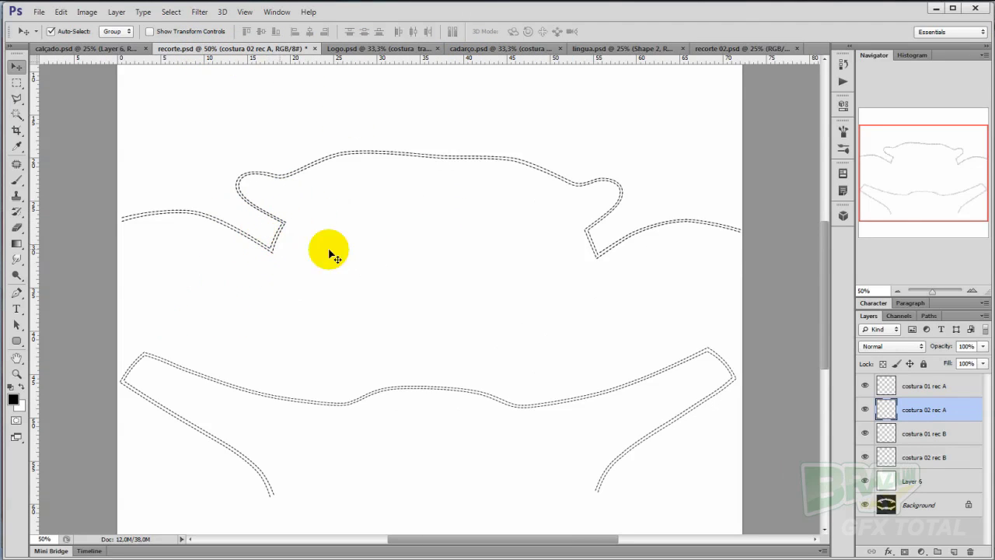
pyautogui.click(864, 481)
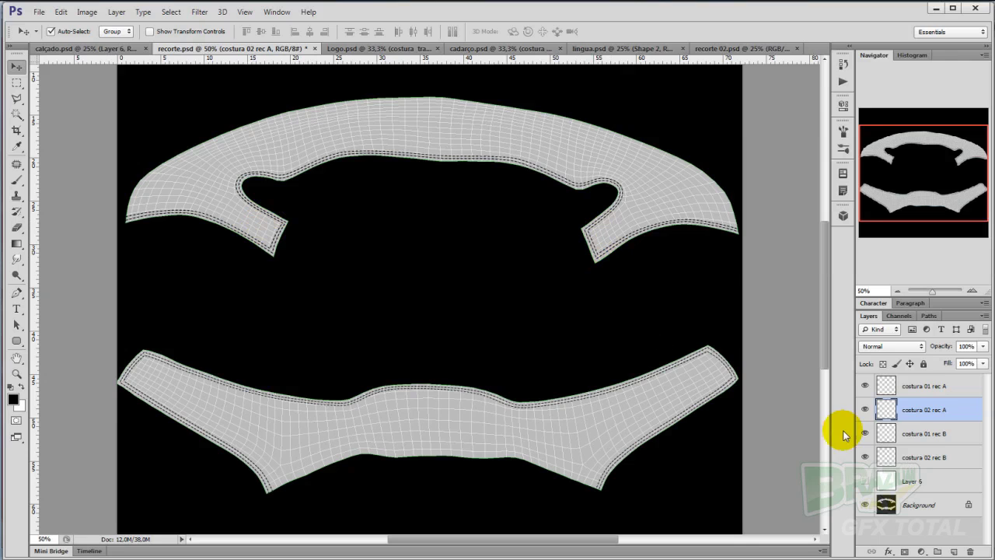
pyautogui.click(864, 480)
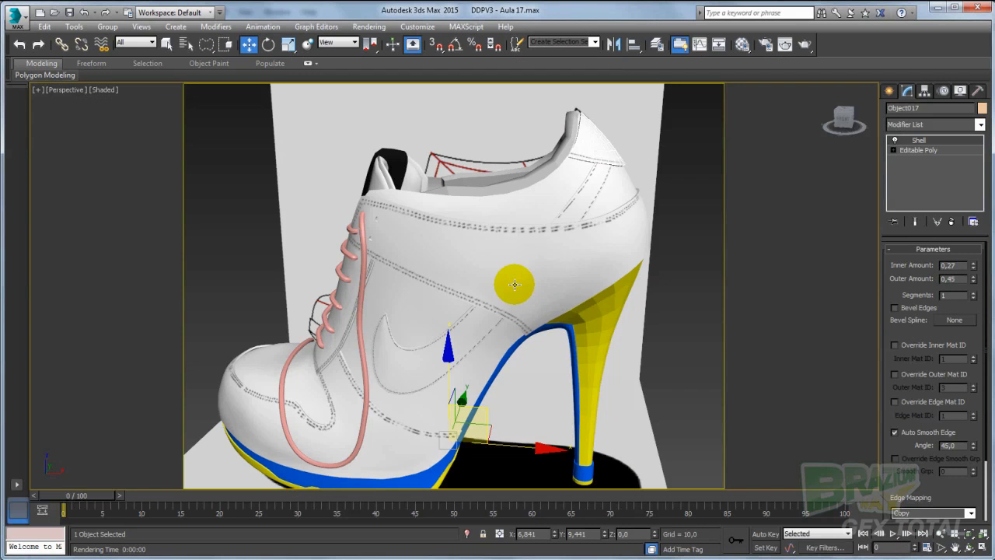
pyautogui.scroll(4, 513, 286)
pyautogui.scroll(-3, 505, 291)
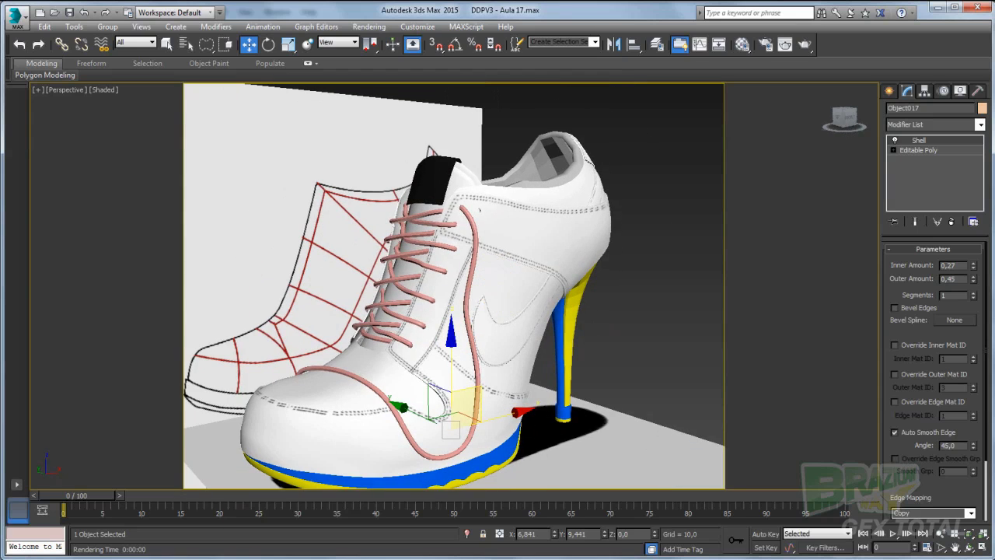
# Step: Switch to the Texturas folder in Windows Explorer, open its PSD subfolder and select all the PSD files
pyautogui.hotkey('alt', 'Tab')
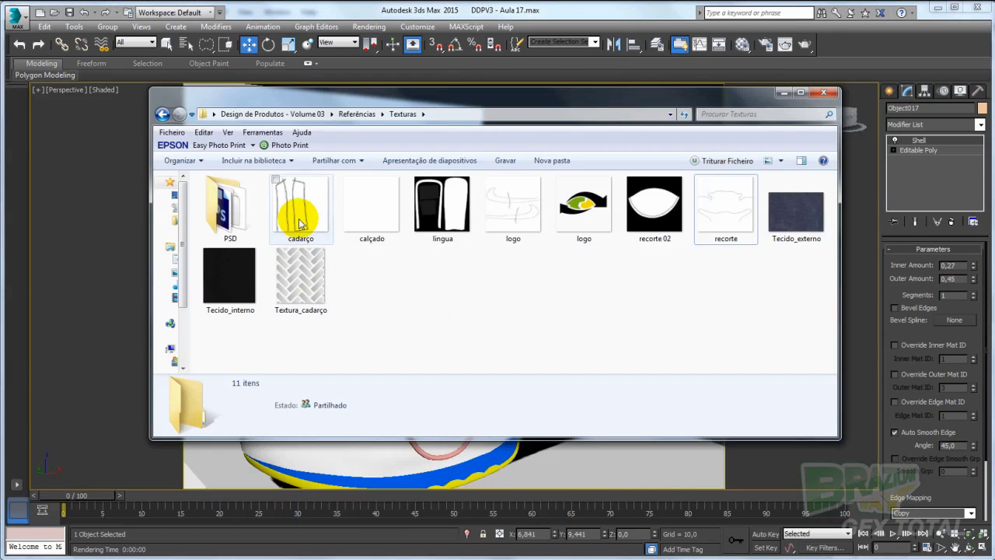
pyautogui.moveTo(329, 104); pyautogui.dragTo(389, 106)
pyautogui.click(318, 196)
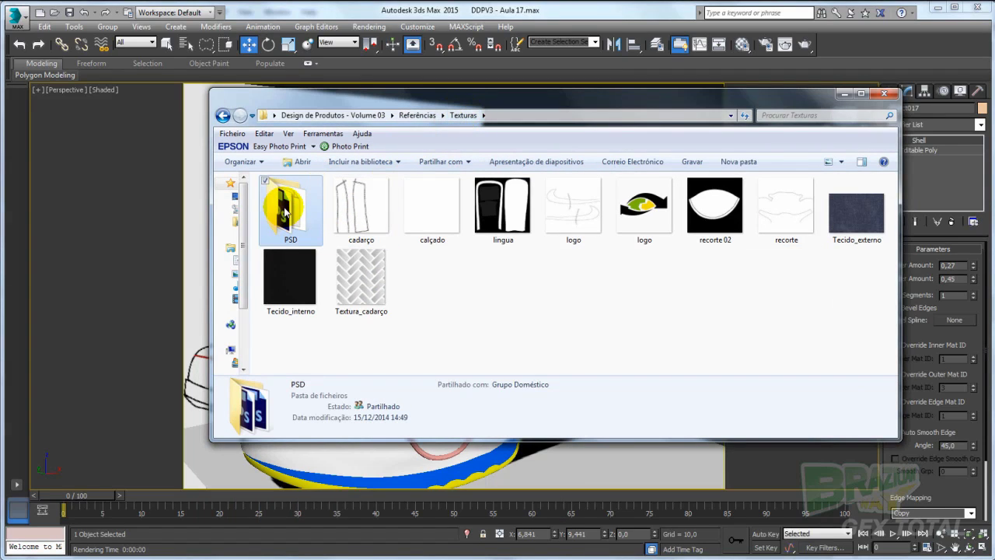
pyautogui.doubleClick(285, 212)
pyautogui.moveTo(760, 345); pyautogui.dragTo(280, 188)
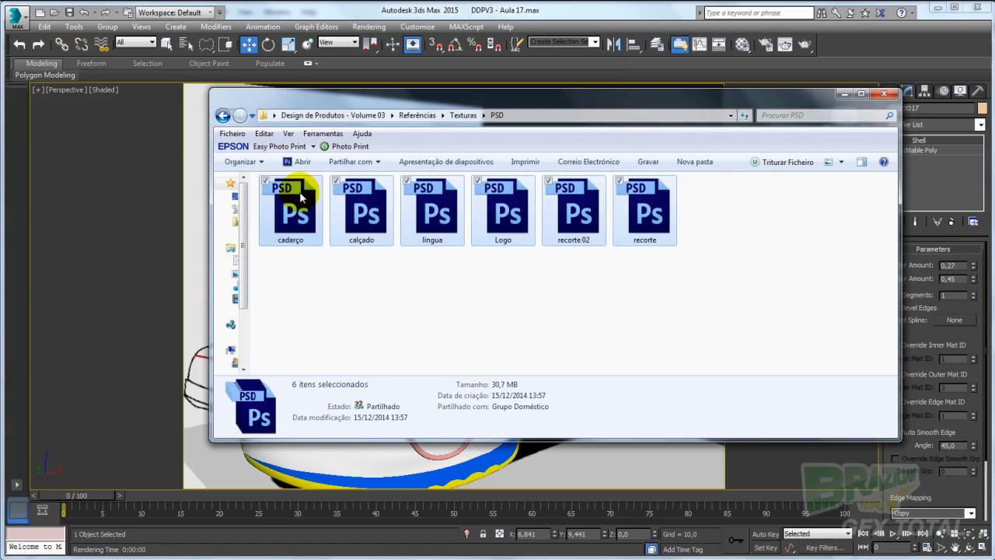
pyautogui.moveTo(740, 331); pyautogui.dragTo(237, 152)
pyautogui.moveTo(699, 320); pyautogui.dragTo(233, 160)
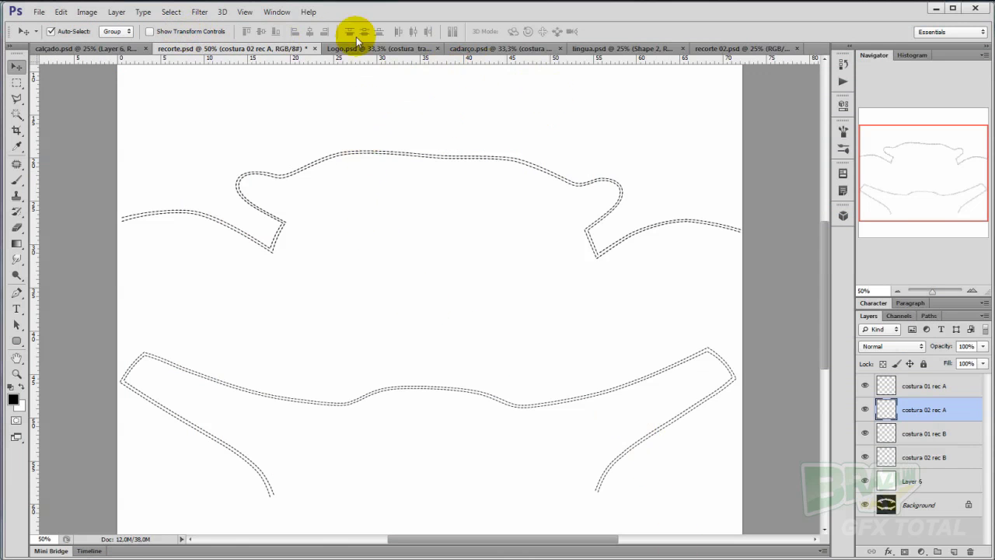
# Step: Place the giraffe-fur texture image (50) from the Pelagem animal folder into recorte.psd
pyautogui.click(898, 291)
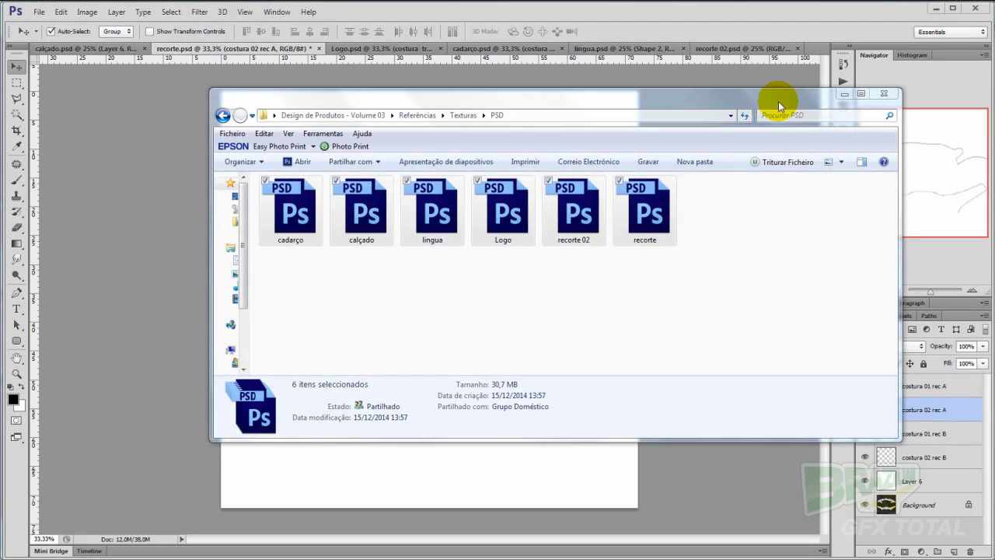
pyautogui.moveTo(778, 101); pyautogui.dragTo(687, 112)
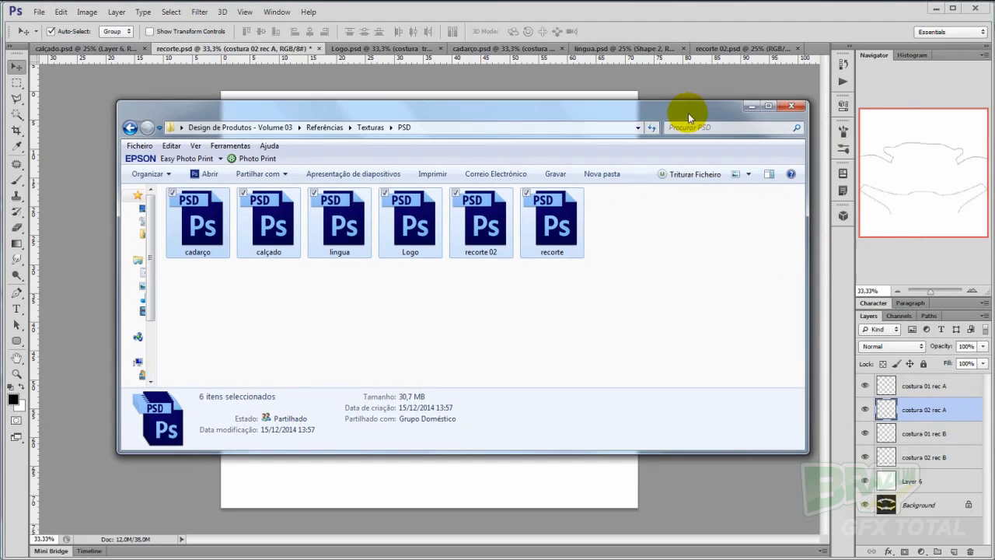
pyautogui.click(750, 106)
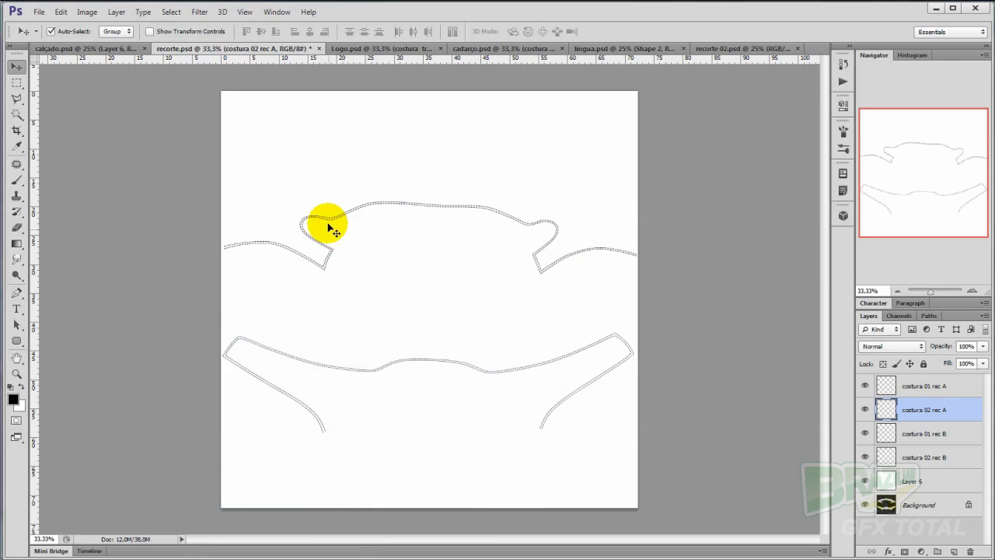
pyautogui.moveTo(190, 559)
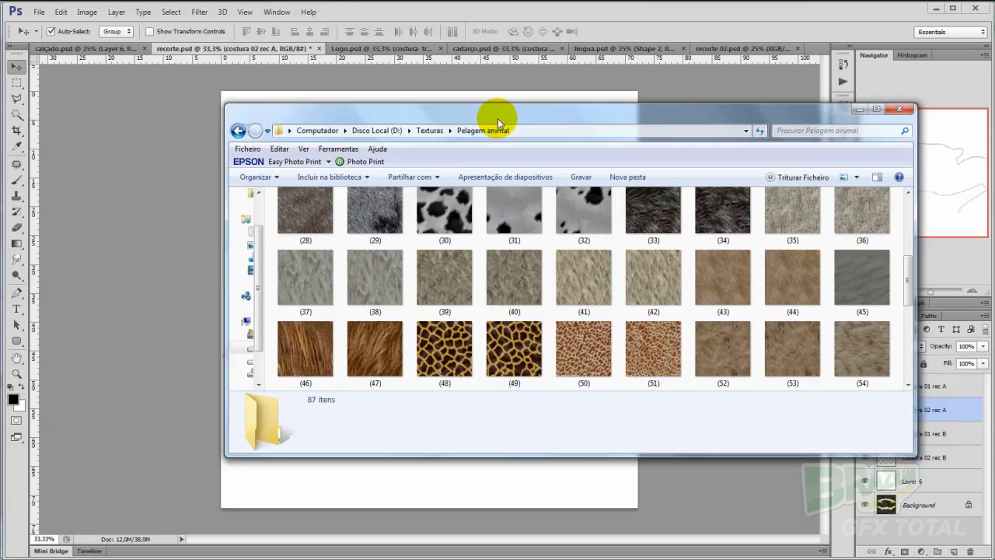
pyautogui.moveTo(498, 118); pyautogui.dragTo(841, 63)
pyautogui.click(843, 300)
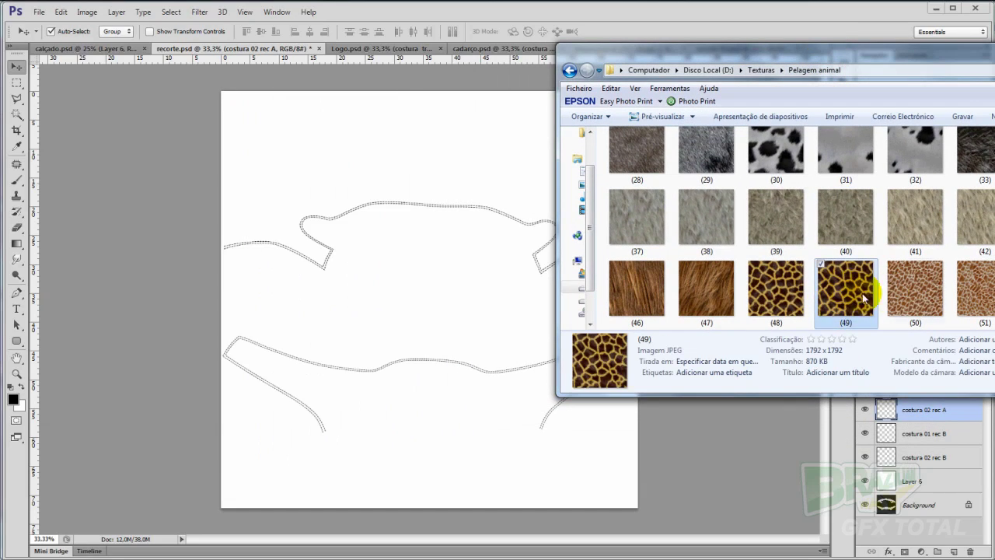
pyautogui.click(902, 302)
pyautogui.moveTo(918, 297); pyautogui.dragTo(466, 271)
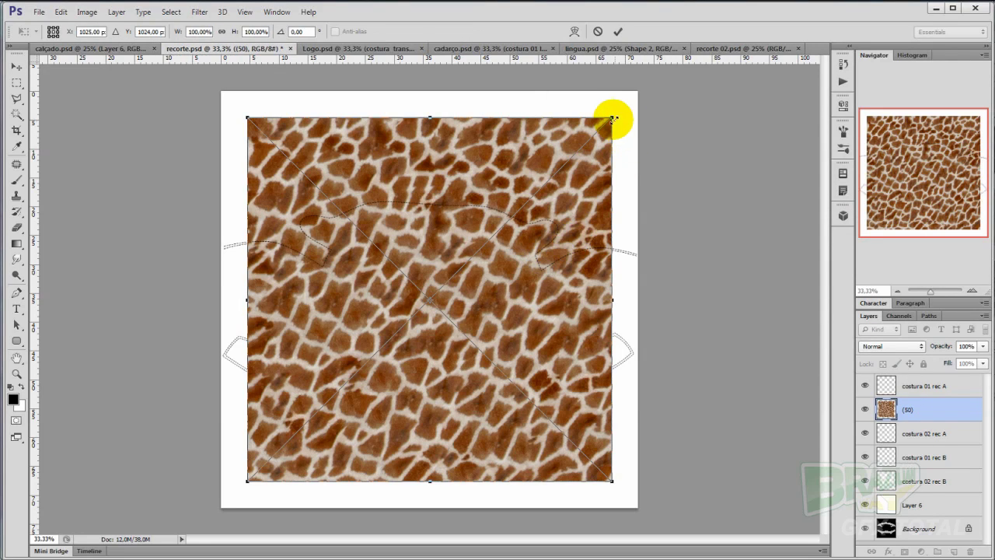
# Step: Scale the giraffe texture from its centre to about 125.6% to cover the canvas, and move its layer directly above Layer 6
pyautogui.keyDown('alt'); pyautogui.keyDown('shift'); pyautogui.moveTo(612, 119); pyautogui.dragTo(665, 78); pyautogui.keyUp('shift'); pyautogui.keyUp('alt')
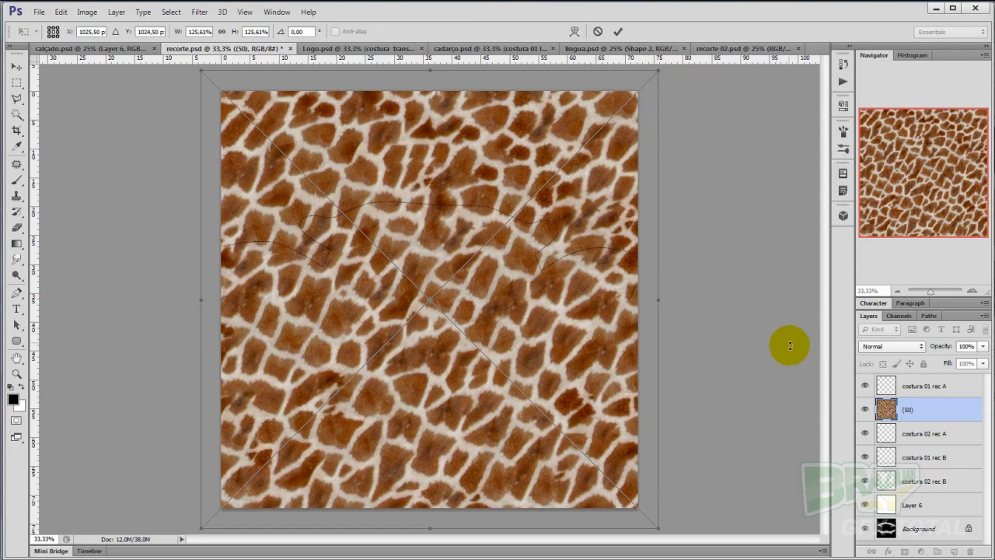
pyautogui.press('Return')
pyautogui.moveTo(886, 409); pyautogui.dragTo(897, 486)
pyautogui.click(865, 481)
pyautogui.click(865, 481)
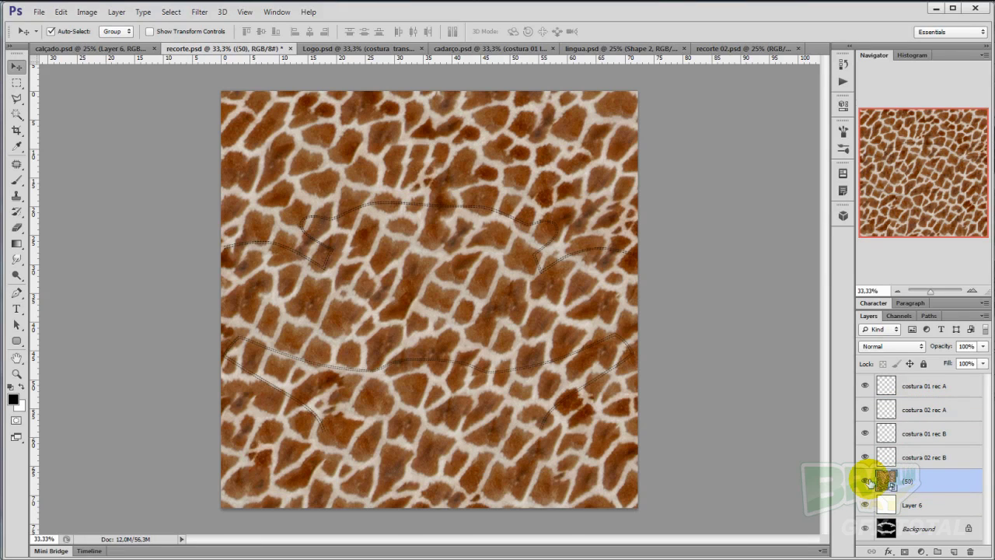
# Step: Group the four costura stitching layers above the giraffe texture, from costura 02 rec B up to costura 01 rec A
pyautogui.click(971, 458)
pyautogui.doubleClick(973, 459)
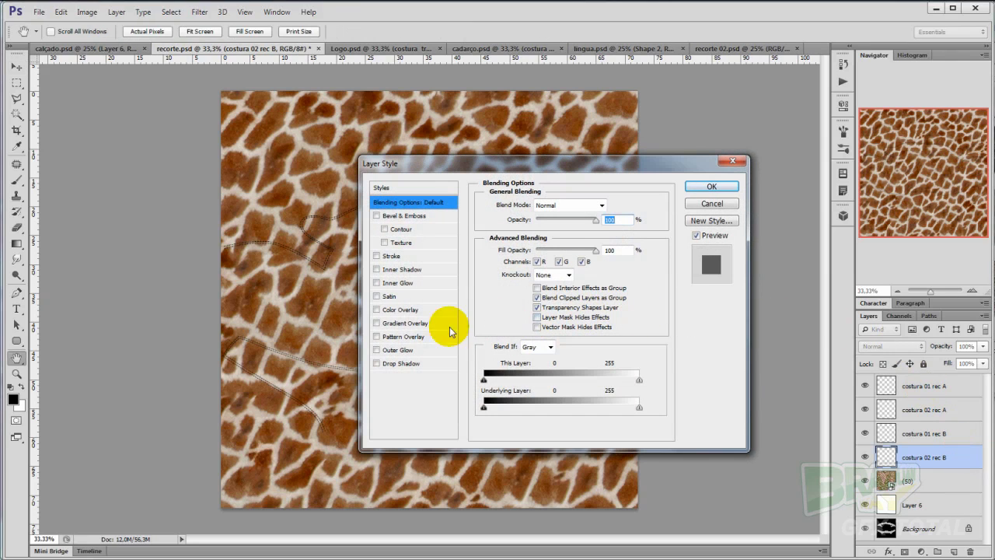
pyautogui.press('Escape')
pyautogui.press('v')
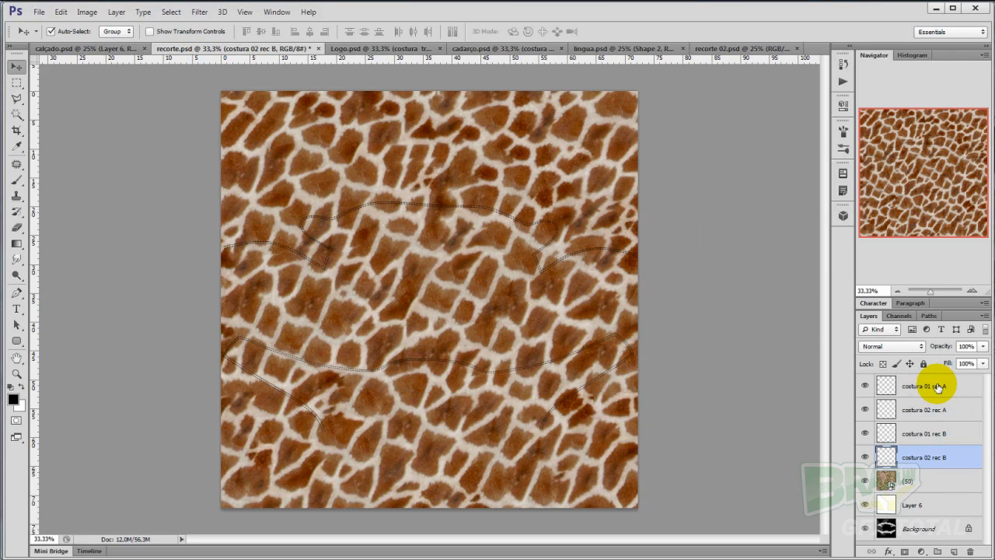
pyautogui.keyDown('shift'); pyautogui.click(938, 386); pyautogui.keyUp('shift')
pyautogui.hotkey('ctrl', 'g')
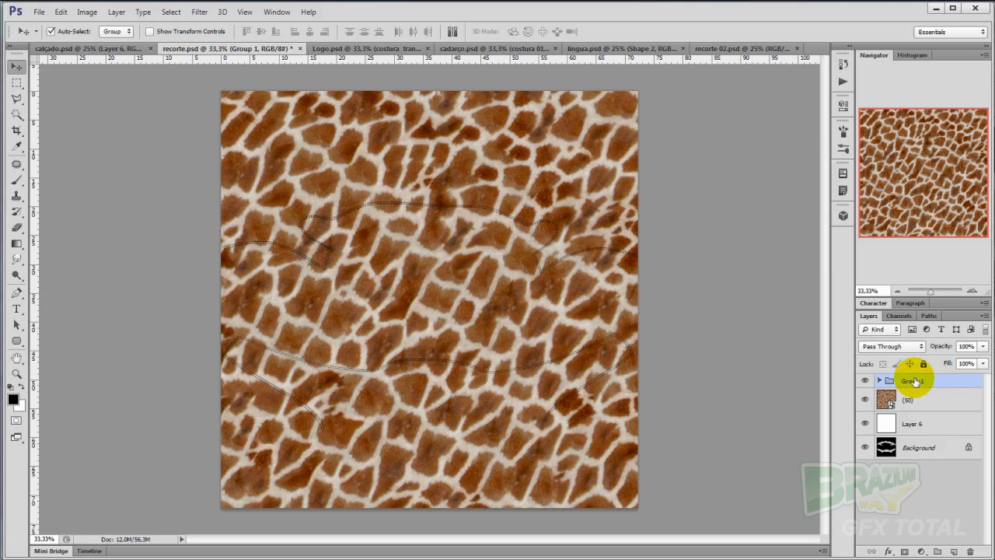
# Step: Add a white Color Overlay at 100% opacity in Normal mode to the stitching group
pyautogui.doubleClick(929, 380)
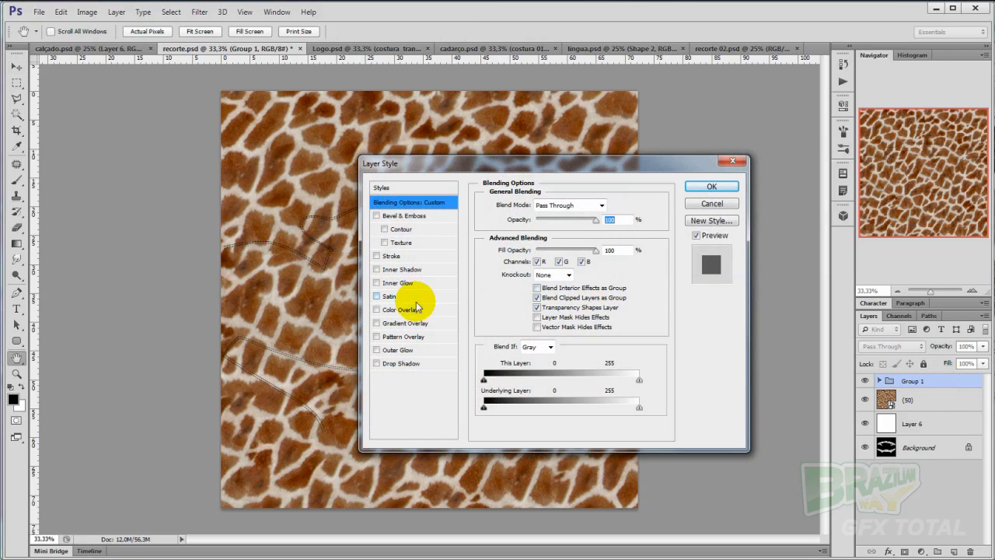
pyautogui.click(395, 310)
pyautogui.click(612, 204)
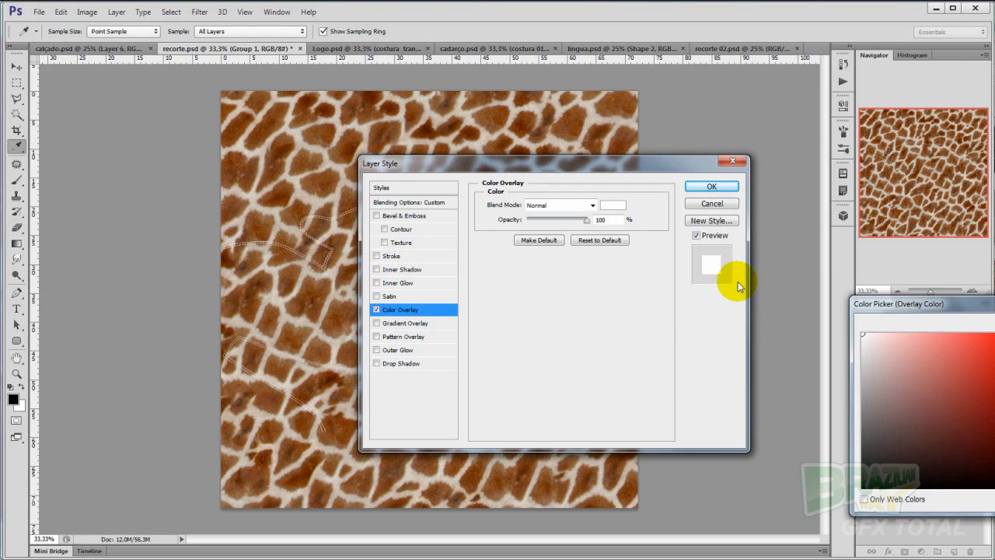
pyautogui.press('Return')
pyautogui.click(710, 187)
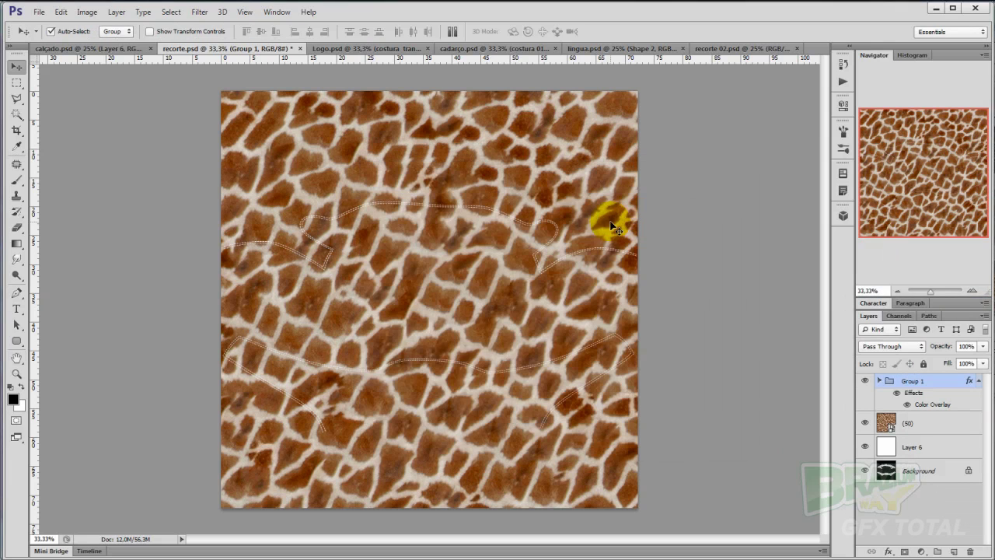
# Step: Save the giraffe version of recorte as a JPEG in the Texturas folder, then inspect it on the shoe in 3ds Max
pyautogui.hotkey('ctrl', 'shift', 's')
pyautogui.click(606, 115)
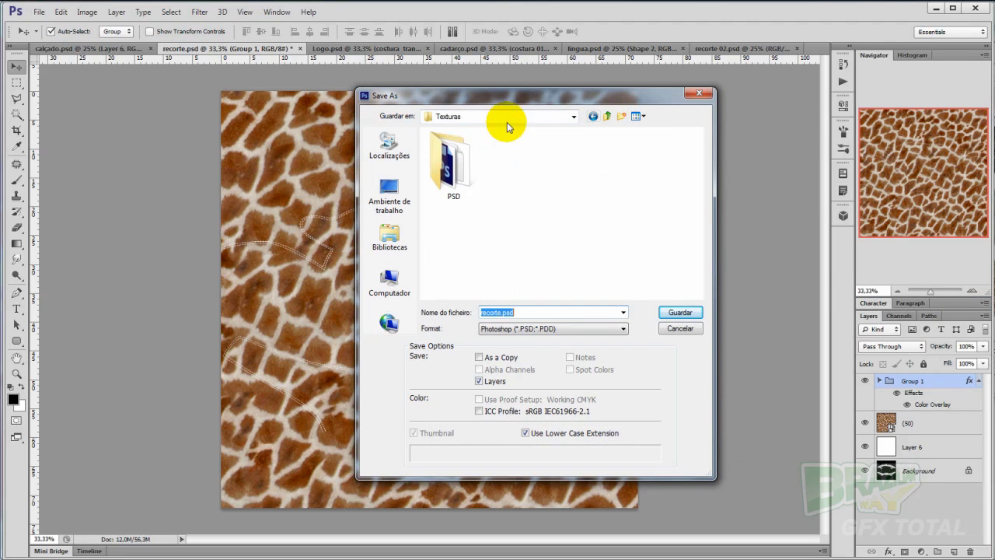
pyautogui.click(512, 328)
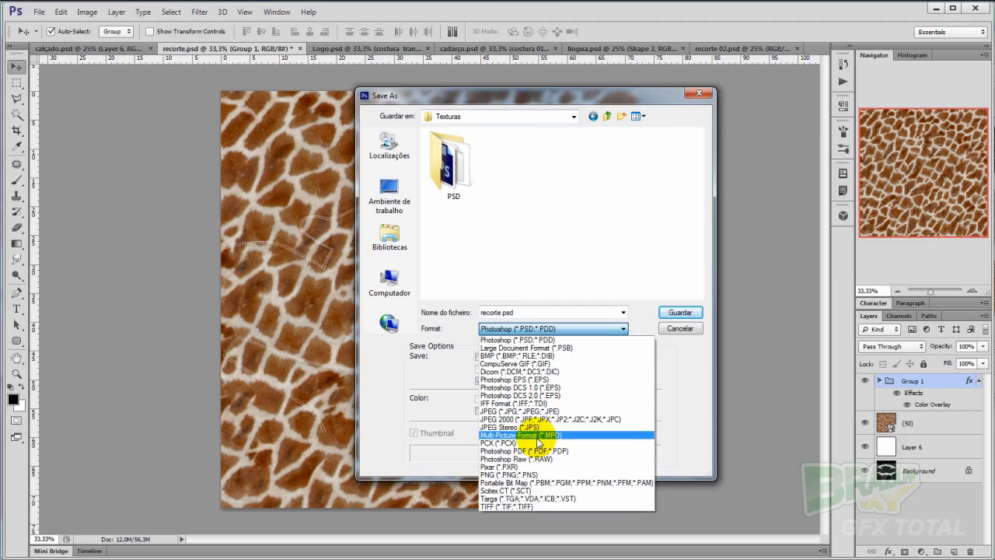
pyautogui.click(519, 411)
pyautogui.click(681, 313)
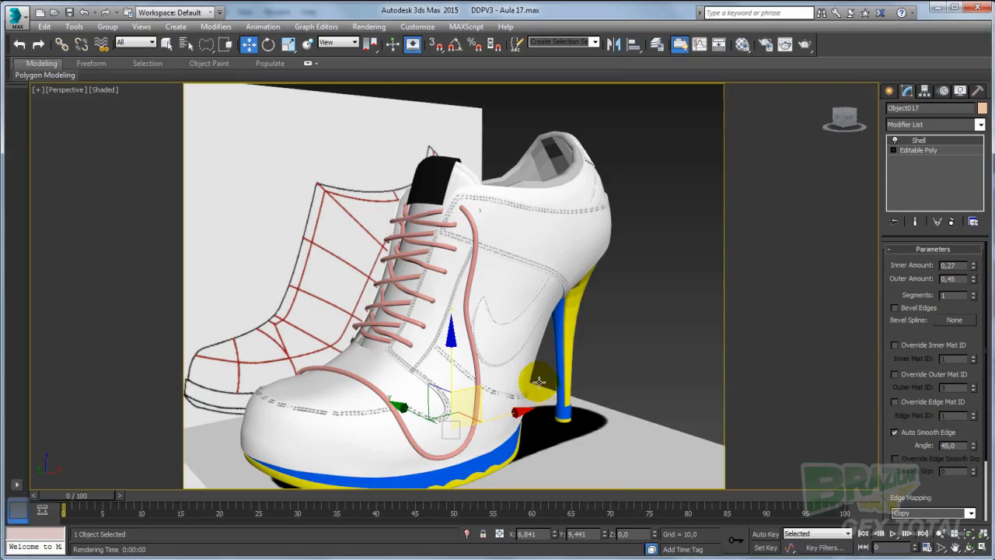
pyautogui.moveTo(549, 380); pyautogui.dragTo(603, 308, button='middle')
pyautogui.keyDown('alt'); pyautogui.moveTo(604, 308); pyautogui.dragTo(449, 269, button='middle'); pyautogui.keyUp('alt')
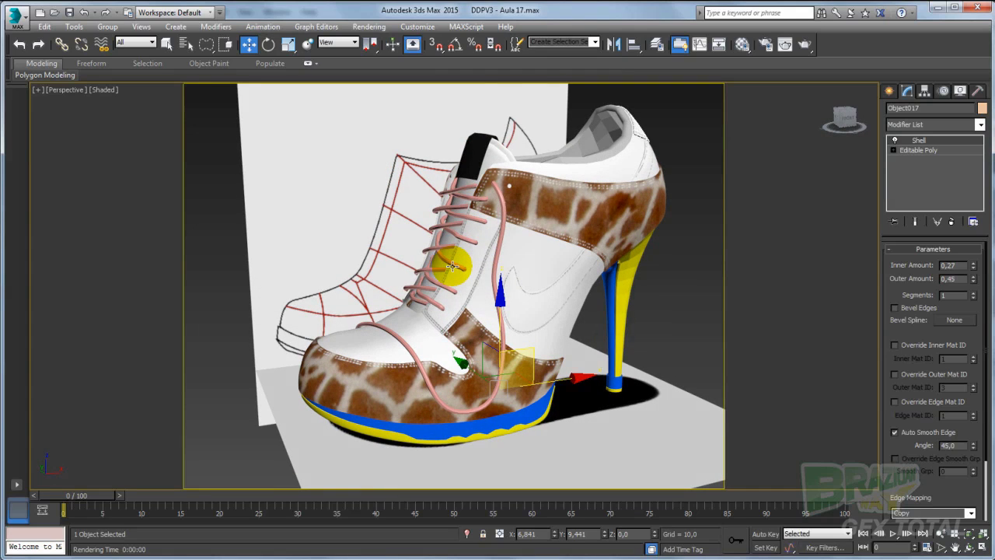
# Step: Switch back to Photoshop, delete the giraffe layer (50), and remove Group 1 while keeping the stitching layers inside it
pyautogui.hotkey('alt', 'Tab')
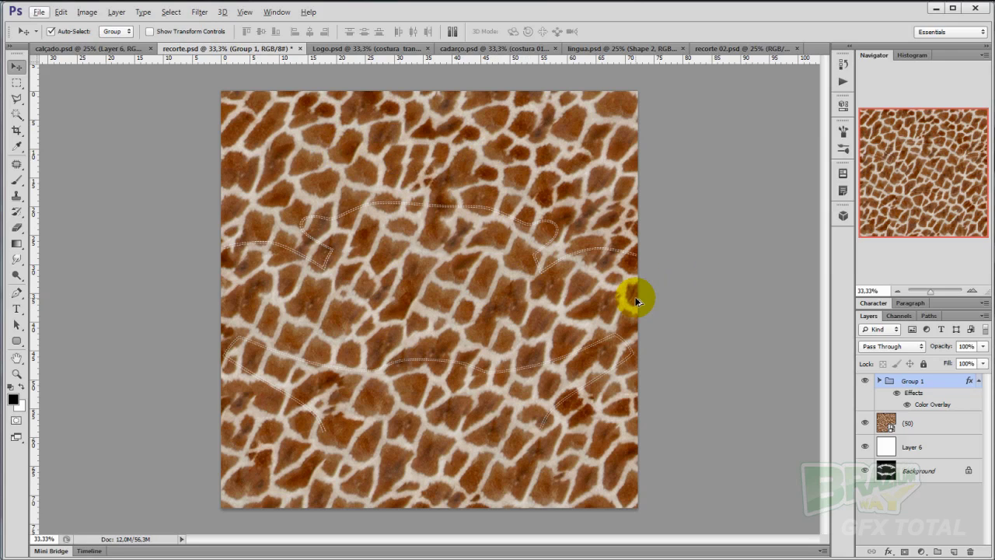
pyautogui.click(911, 421)
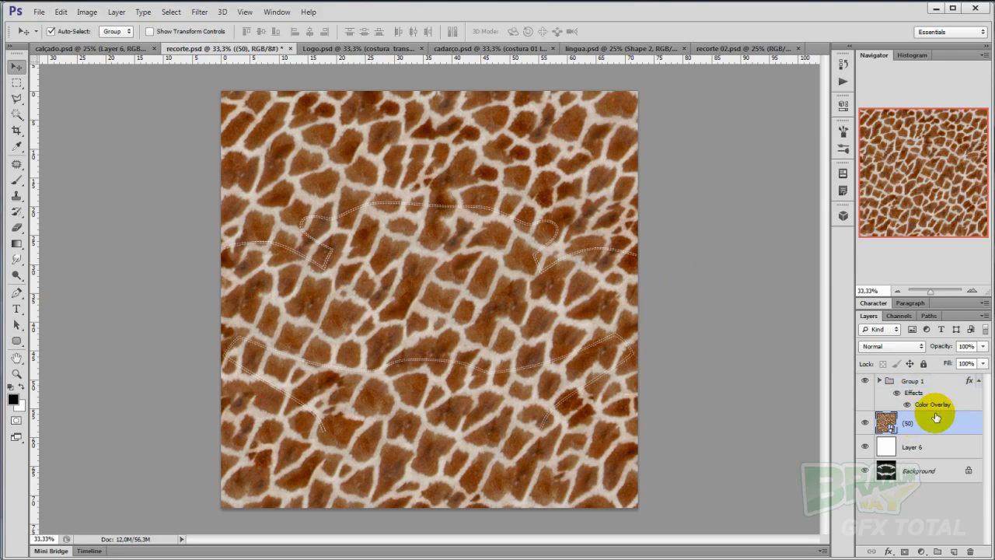
pyautogui.press('Delete')
pyautogui.moveTo(971, 548); pyautogui.dragTo(972, 550)
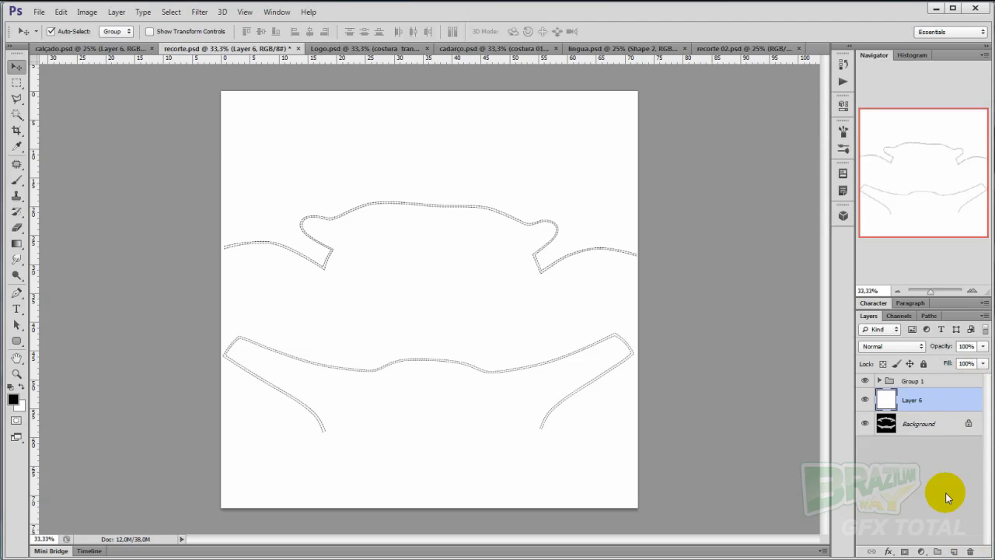
pyautogui.click(911, 382)
pyautogui.press('Delete')
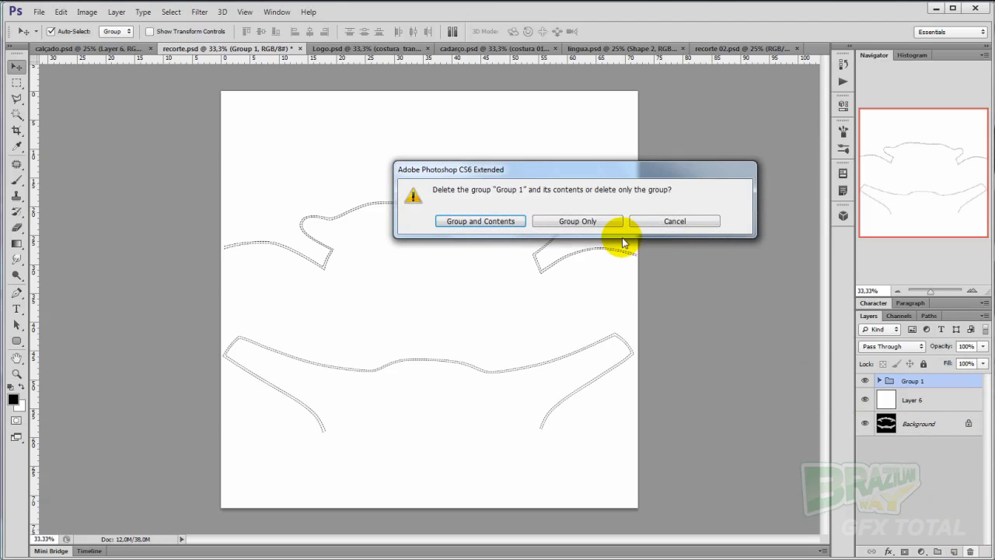
pyautogui.click(600, 223)
# Step: Save the plain white stitching version of recorte as a JPEG in the Texturas folder, one level above PSD
pyautogui.hotkey('ctrl', 'shift', 's')
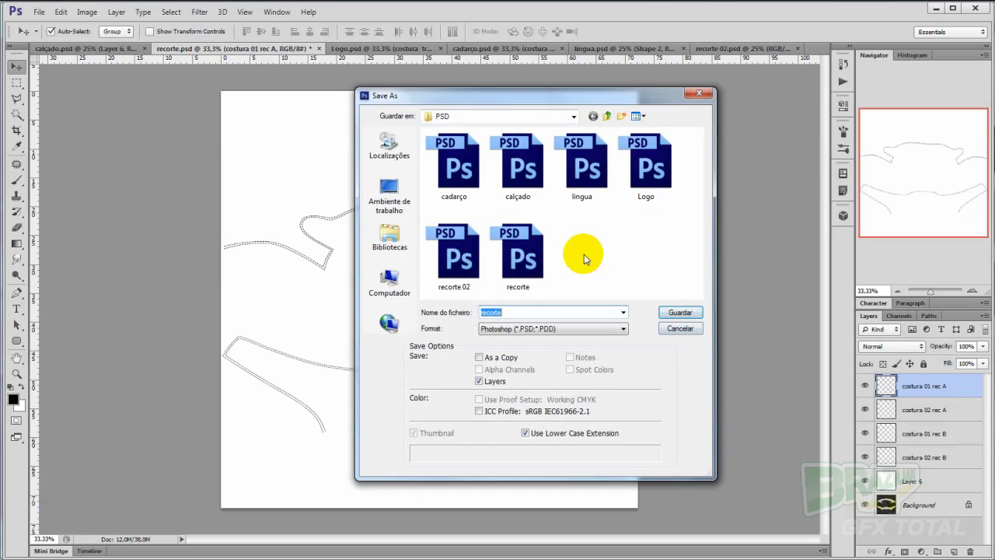
pyautogui.click(606, 116)
pyautogui.click(572, 328)
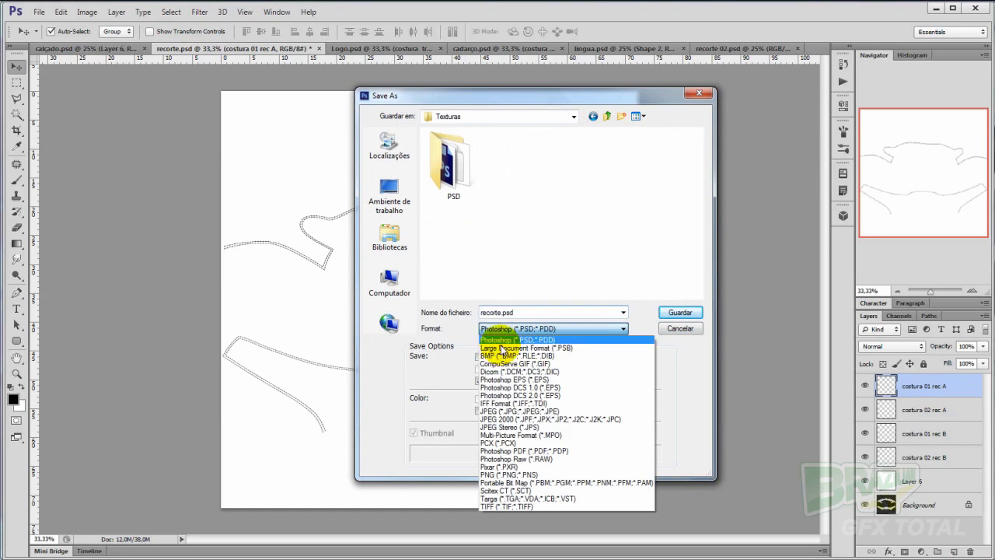
pyautogui.click(489, 409)
pyautogui.click(673, 314)
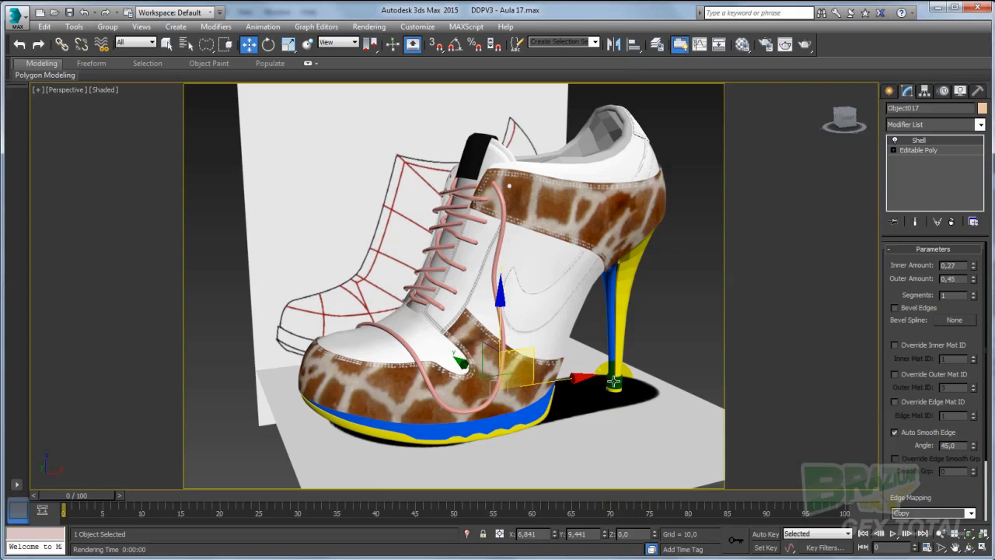
# Step: Switch to 3ds Max and examine the restored white stitching texture around the shoe's side and toe
pyautogui.keyDown('alt'); pyautogui.moveTo(581, 356); pyautogui.dragTo(575, 346, button='middle'); pyautogui.keyUp('alt')
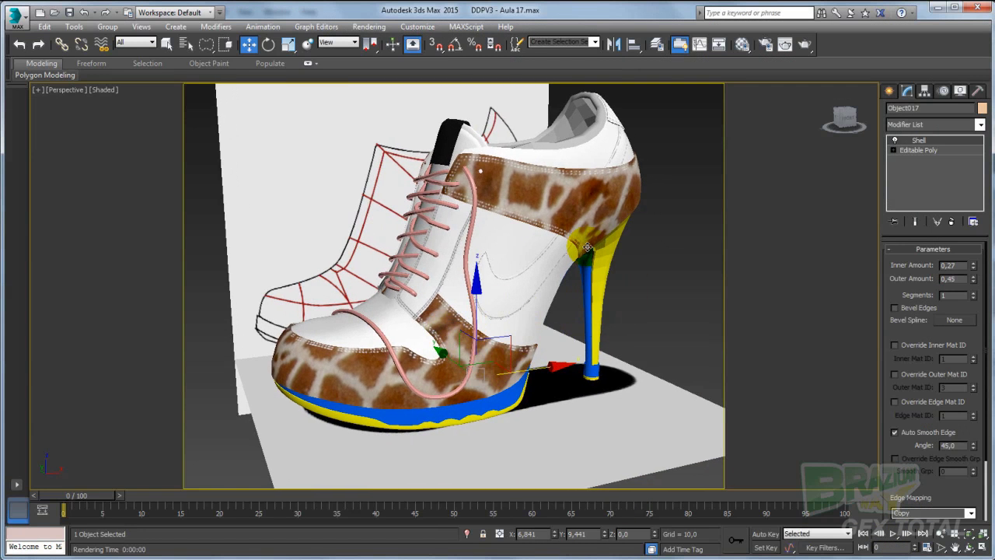
pyautogui.hotkey('ctrl', 'z')
pyautogui.scroll(3, 505, 270)
pyautogui.moveTo(505, 269); pyautogui.dragTo(586, 239, button='middle')
pyautogui.scroll(3, 557, 275)
pyautogui.moveTo(430, 321); pyautogui.dragTo(489, 283, button='middle')
pyautogui.moveTo(490, 283)
pyautogui.keyDown('alt'); pyautogui.mouseDown(button='middle')
pyautogui.moveTo(539, 283)
pyautogui.moveTo(492, 288)
pyautogui.mouseUp(button='middle'); pyautogui.keyUp('alt')
pyautogui.scroll(-8, 540, 282)
pyautogui.scroll(5, 490, 288)
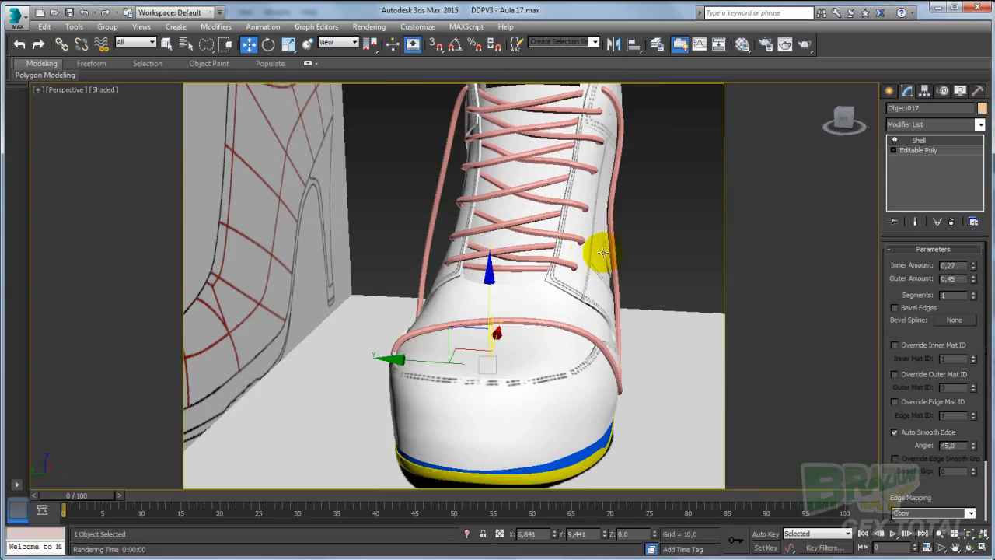
# Step: Select the shoelace spline and examine it from the side and front of the shoe
pyautogui.click(608, 233)
pyautogui.keyDown('alt'); pyautogui.moveTo(644, 251); pyautogui.dragTo(373, 251, button='middle'); pyautogui.keyUp('alt')
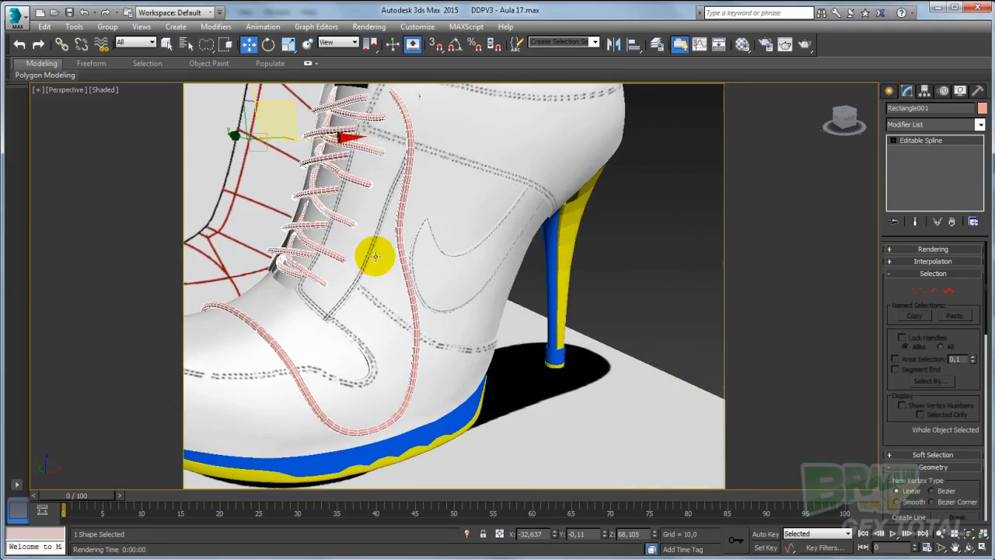
pyautogui.scroll(-8, 406, 289)
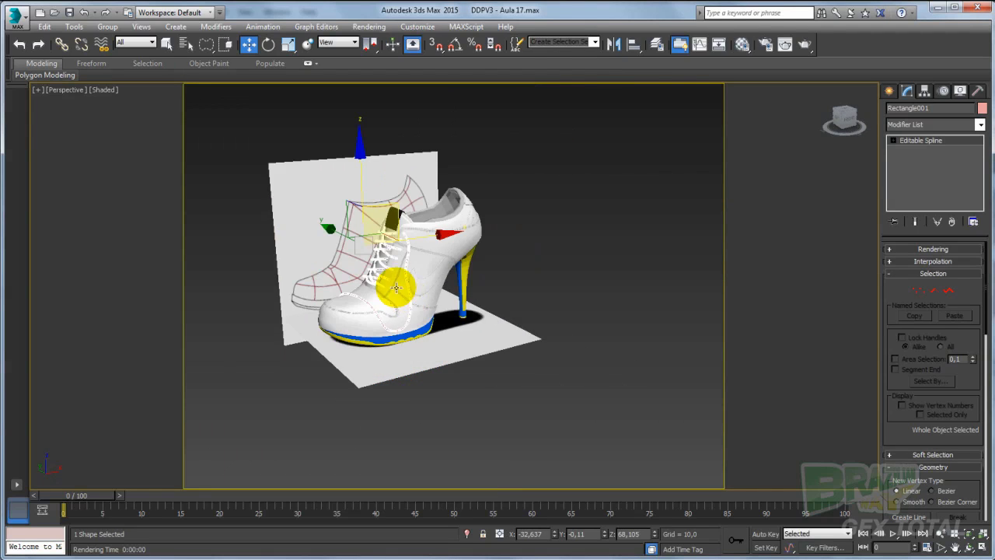
pyautogui.keyDown('alt'); pyautogui.moveTo(391, 350); pyautogui.dragTo(549, 267, button='middle'); pyautogui.keyUp('alt')
pyautogui.scroll(6, 422, 304)
pyautogui.scroll(-6, 468, 306)
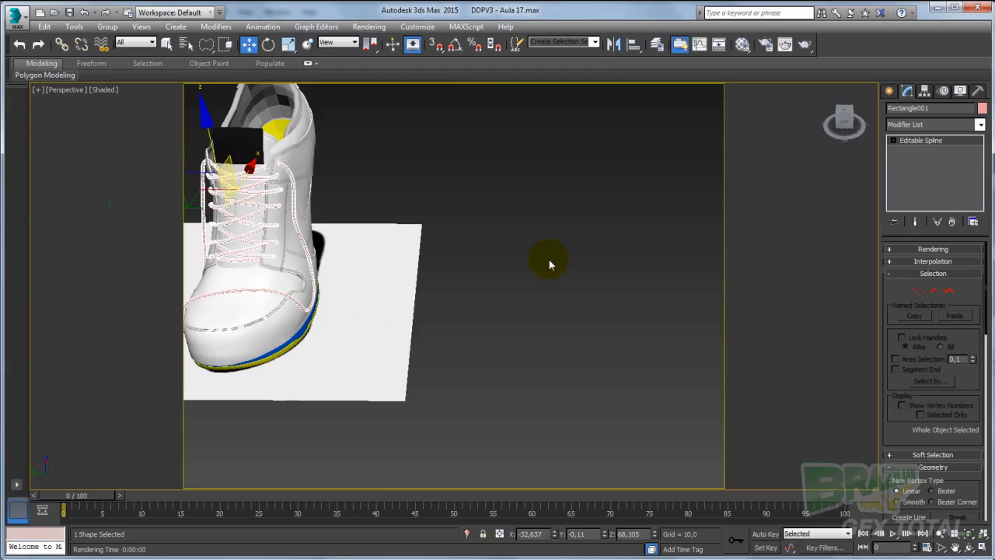
# Step: Create a tall, thin cylinder beside the shoe, with a radius of about 2.5 and a height of about 108
pyautogui.click(889, 90)
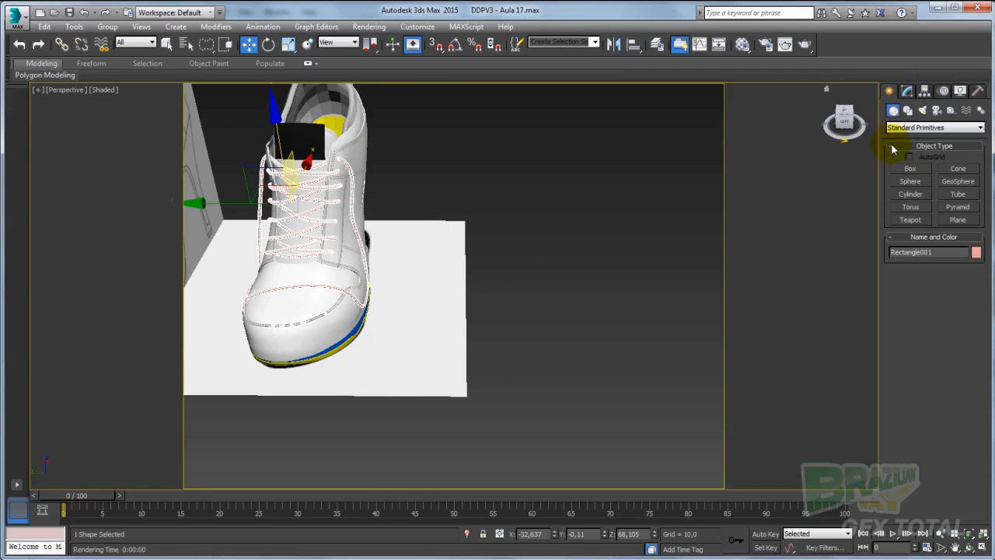
pyautogui.click(911, 195)
pyautogui.click(531, 365)
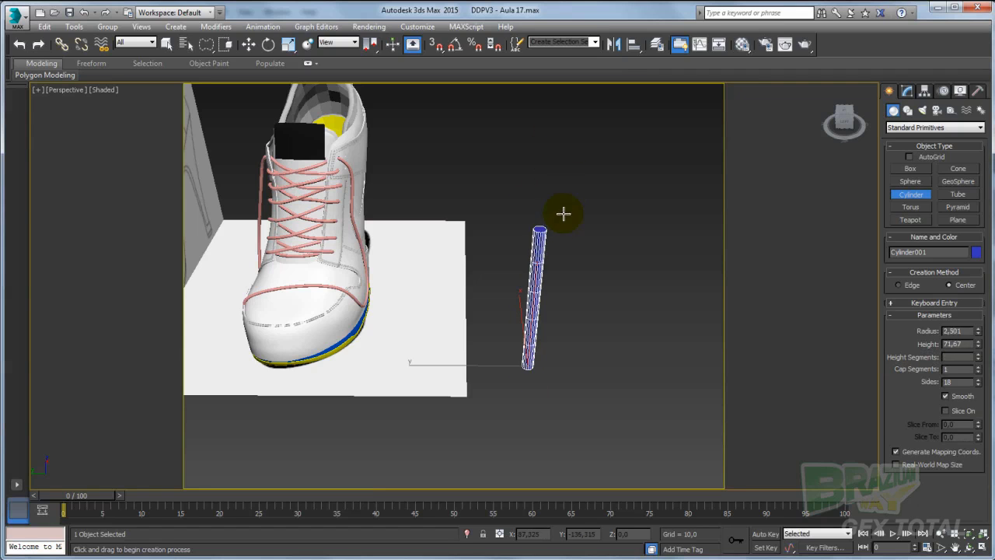
pyautogui.press('w')
pyautogui.keyDown('alt'); pyautogui.moveTo(602, 211); pyautogui.dragTo(598, 206, button='middle'); pyautogui.keyUp('alt')
pyautogui.click(907, 91)
pyautogui.keyDown('alt'); pyautogui.moveTo(661, 246); pyautogui.dragTo(612, 258, button='middle'); pyautogui.keyUp('alt')
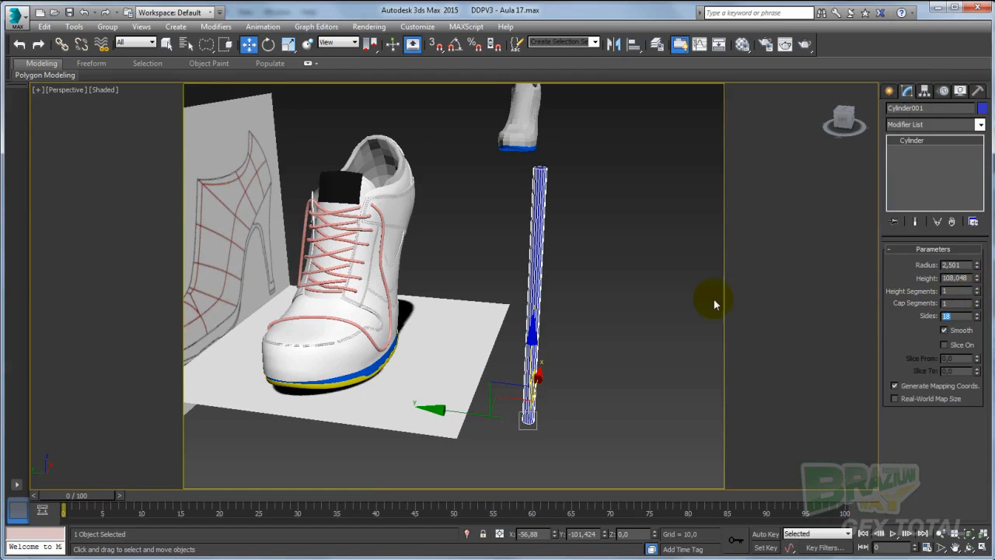
pyautogui.keyDown('alt'); pyautogui.moveTo(714, 301); pyautogui.dragTo(746, 276, button='middle'); pyautogui.keyUp('alt')
pyautogui.moveTo(684, 286)
pyautogui.keyDown('alt'); pyautogui.mouseDown(button='middle')
pyautogui.moveTo(644, 282)
pyautogui.moveTo(614, 232)
pyautogui.moveTo(573, 259)
pyautogui.moveTo(938, 320)
pyautogui.mouseUp(button='middle'); pyautogui.keyUp('alt')
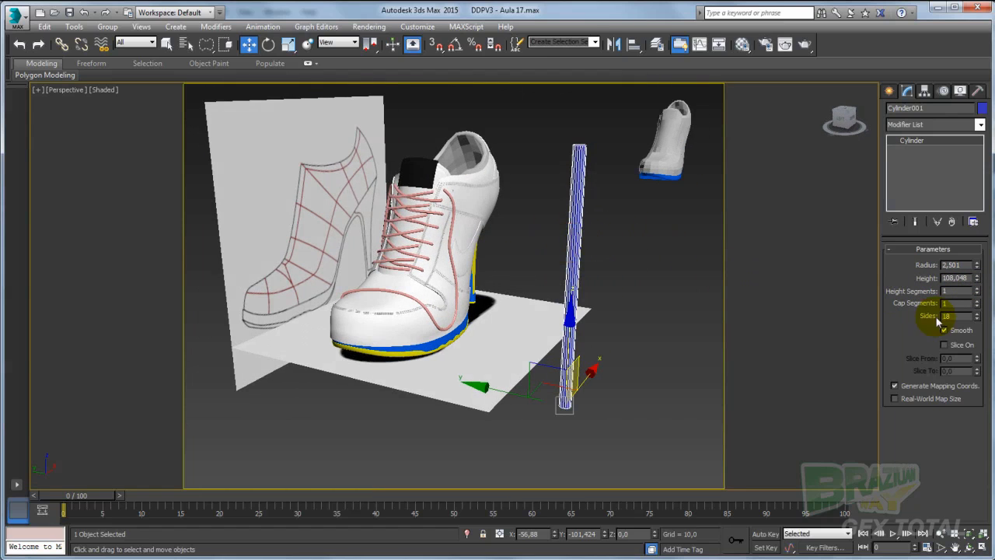
# Step: Reduce the cylinder's height to about 9.7 and set its sides to 8
pyautogui.moveTo(978, 284); pyautogui.dragTo(977, 334)
pyautogui.press('z')
pyautogui.keyDown('alt'); pyautogui.moveTo(574, 289); pyautogui.dragTo(633, 317, button='middle'); pyautogui.keyUp('alt')
pyautogui.keyDown('alt'); pyautogui.moveTo(623, 275); pyautogui.dragTo(626, 313, button='middle'); pyautogui.keyUp('alt')
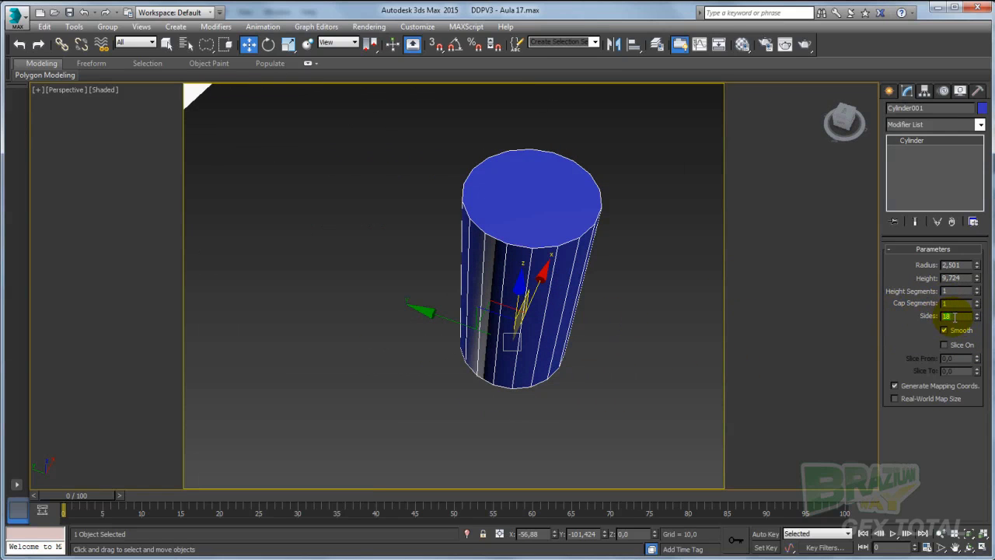
pyautogui.keyDown('alt'); pyautogui.moveTo(548, 303); pyautogui.dragTo(587, 286, button='middle'); pyautogui.keyUp('alt')
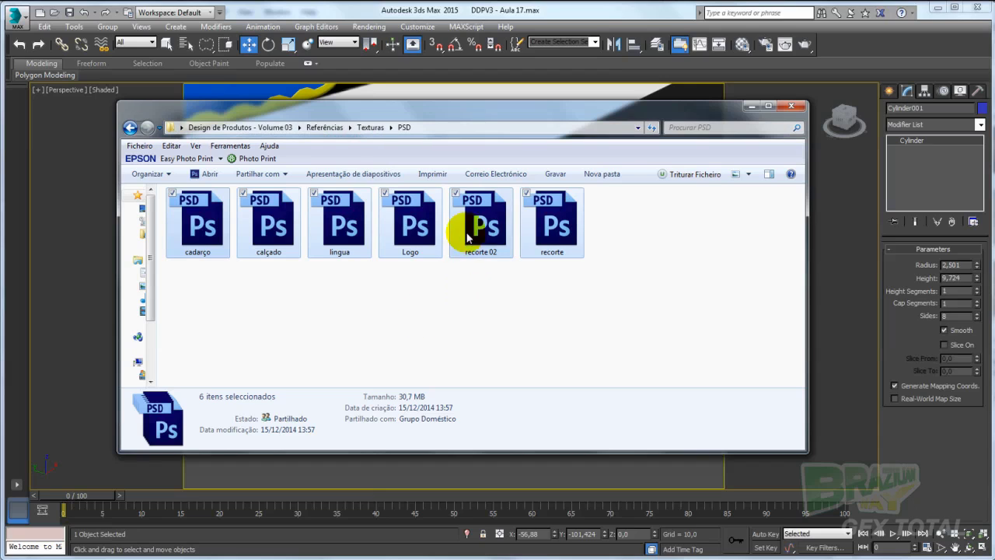
# Step: Go up to the Texturas folder in Windows Explorer and select the Textura_cadarço image
pyautogui.click(369, 126)
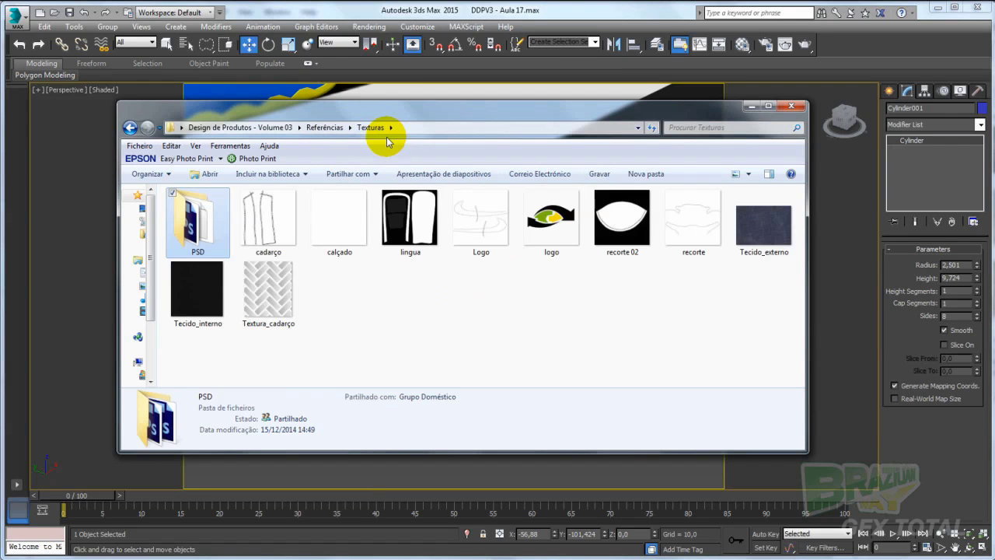
pyautogui.moveTo(400, 114); pyautogui.dragTo(771, 70)
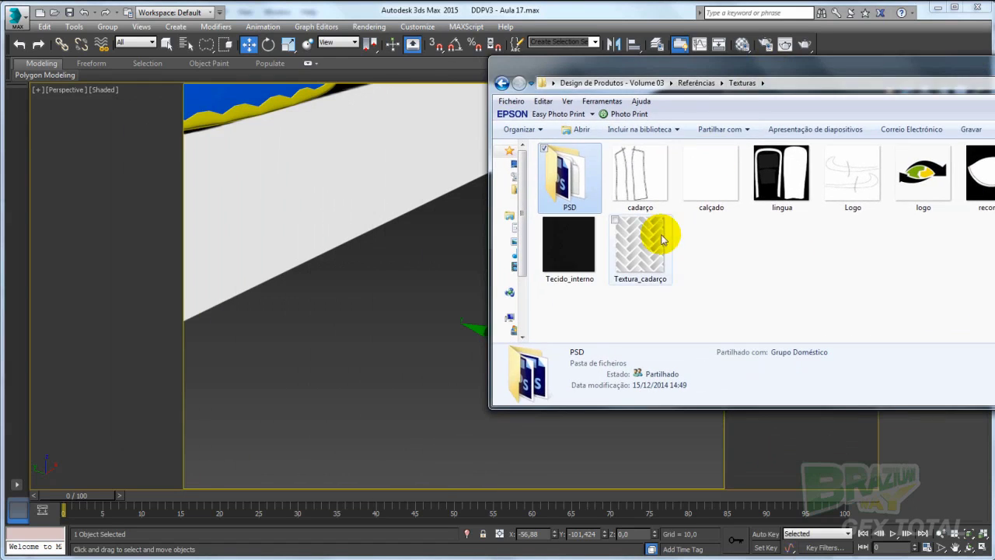
pyautogui.click(639, 247)
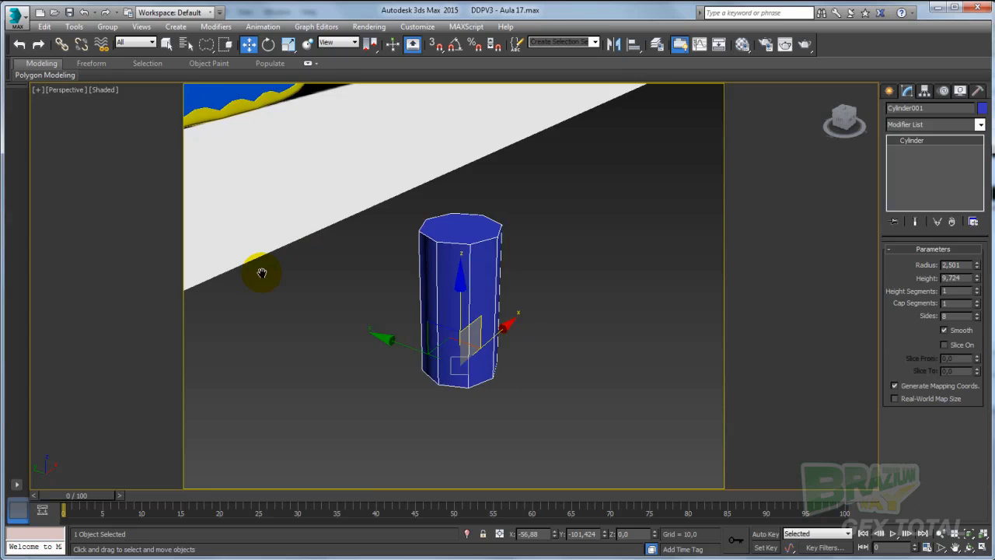
# Step: Create a flat rectangular plane beside the cylinder in 3ds Max and apply the Textura_cadarço image to it
pyautogui.scroll(-3, 260, 271)
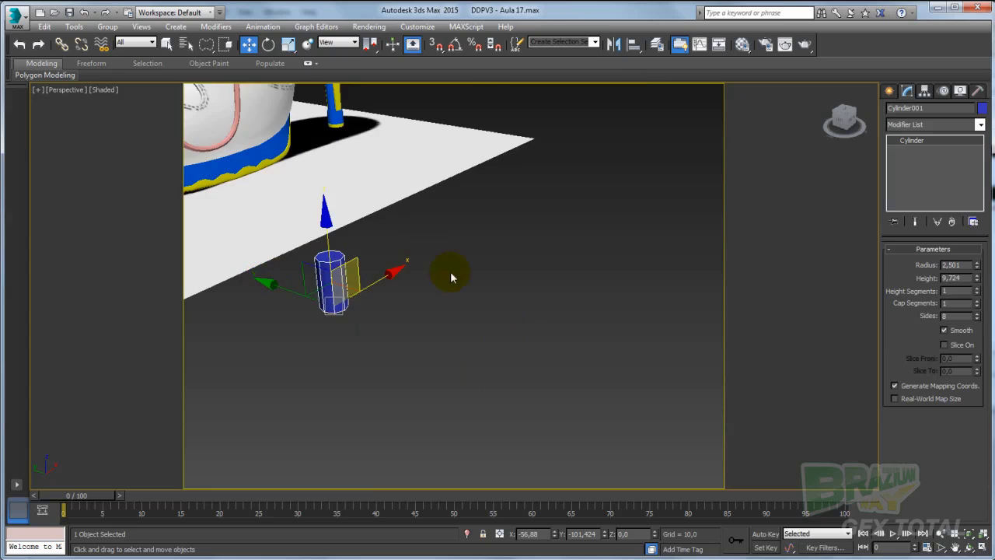
pyautogui.keyDown('alt'); pyautogui.moveTo(451, 271); pyautogui.dragTo(544, 256, button='middle'); pyautogui.keyUp('alt')
pyautogui.click(889, 91)
pyautogui.click(959, 221)
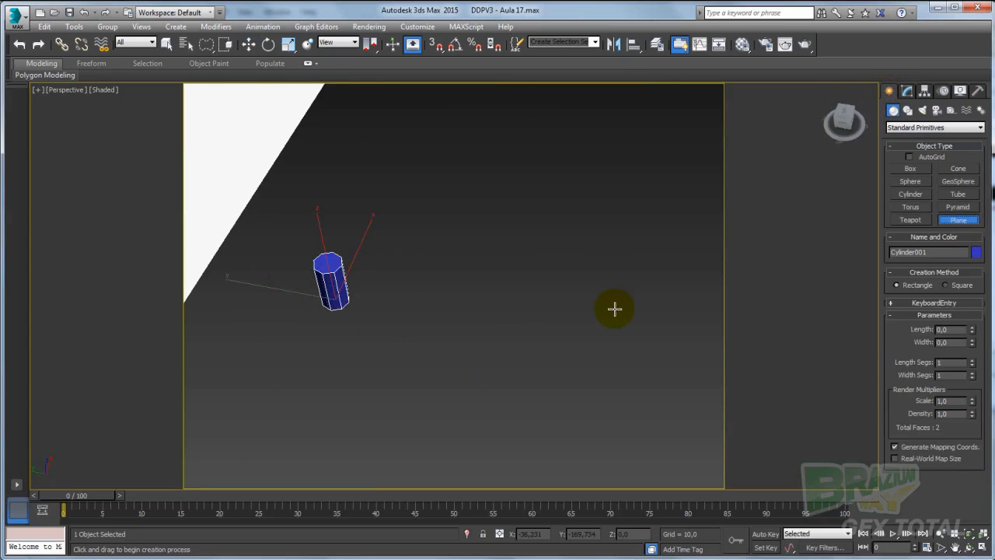
pyautogui.moveTo(400, 271); pyautogui.dragTo(496, 401)
pyautogui.press('w')
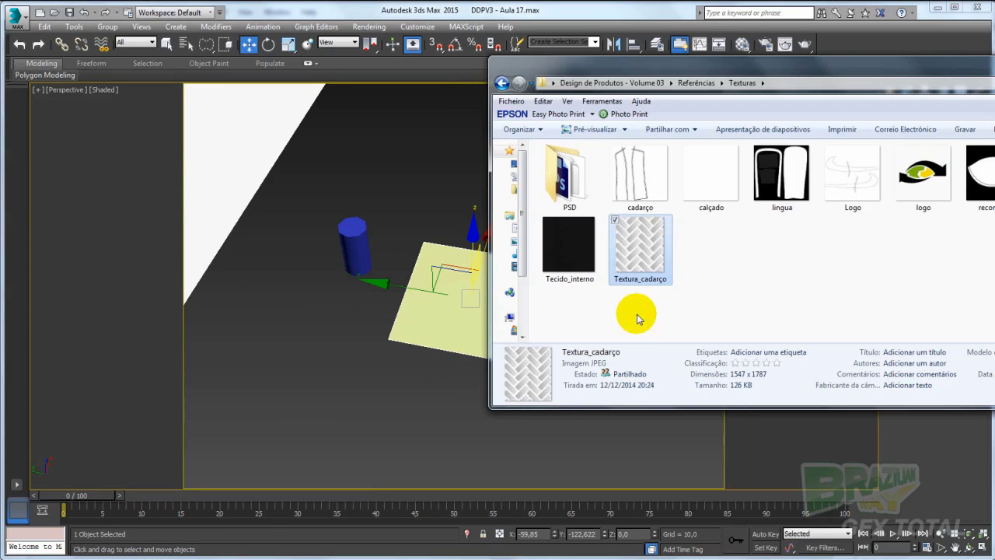
pyautogui.moveTo(661, 229); pyautogui.dragTo(444, 329)
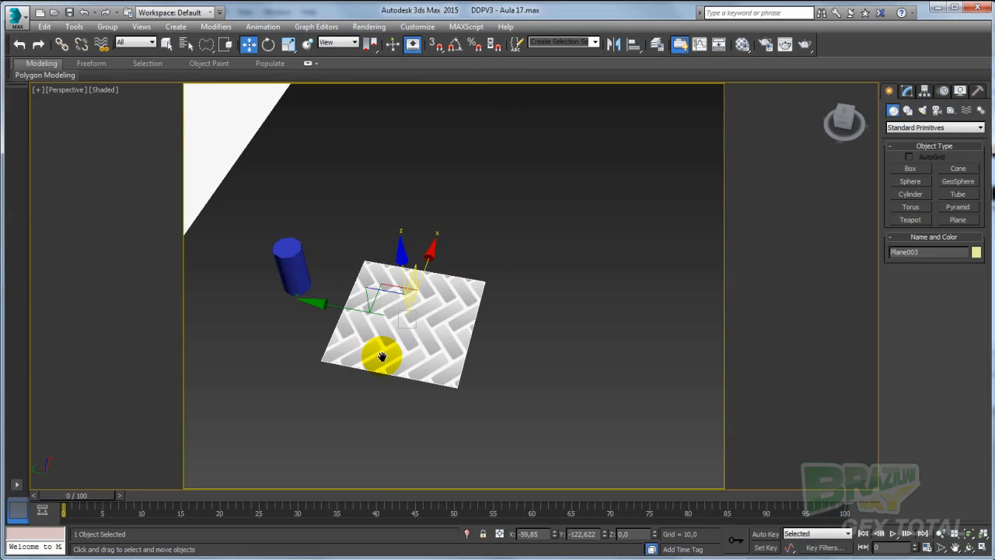
# Step: Sample the plane's Textura_cadarço material into an empty slot of the Material Editor
pyautogui.click(742, 44)
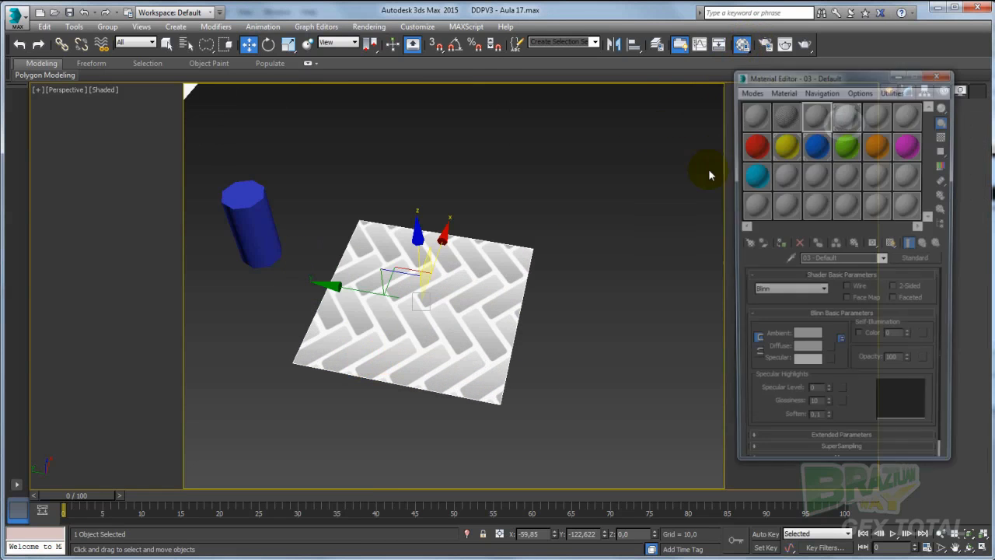
pyautogui.click(788, 260)
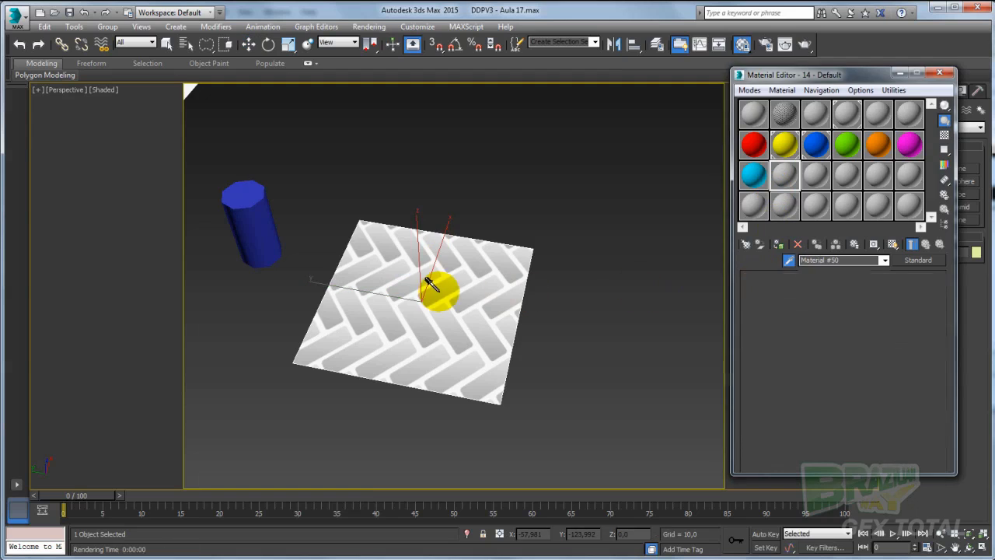
pyautogui.click(435, 287)
pyautogui.keyDown('alt'); pyautogui.moveTo(572, 306); pyautogui.dragTo(473, 295, button='middle'); pyautogui.keyUp('alt')
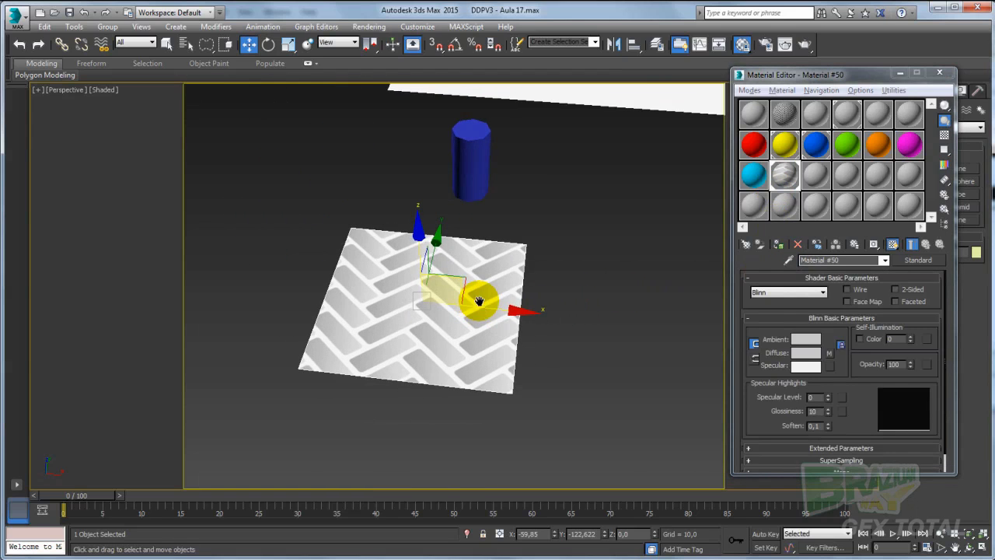
# Step: Set the tiling of the plane's diffuse bitmap to about 6.8 in U and 5.0 in V
pyautogui.click(828, 352)
pyautogui.keyDown('alt'); pyautogui.moveTo(586, 311); pyautogui.dragTo(564, 317, button='middle'); pyautogui.keyUp('alt')
pyautogui.moveTo(847, 342); pyautogui.dragTo(844, 318)
pyautogui.keyDown('alt'); pyautogui.moveTo(575, 346); pyautogui.dragTo(417, 329, button='middle'); pyautogui.keyUp('alt')
pyautogui.moveTo(848, 340); pyautogui.dragTo(846, 321)
# Step: Delete the textured plane beside the cylinder
pyautogui.moveTo(487, 313); pyautogui.dragTo(557, 375, button='middle')
pyautogui.scroll(5, 521, 322)
pyautogui.scroll(-6, 540, 297)
pyautogui.press('Delete')
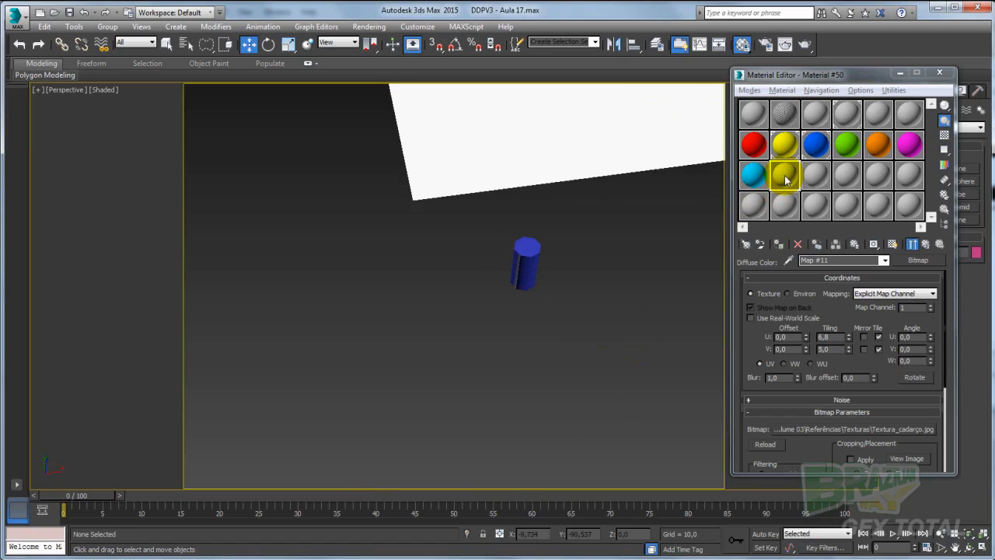
# Step: Apply the sampled shoelace material, Material #50, to the cylinder and inspect how the braid wraps around its sides
pyautogui.moveTo(784, 180); pyautogui.dragTo(534, 266)
pyautogui.press('z')
pyautogui.keyDown('alt'); pyautogui.moveTo(544, 326); pyautogui.dragTo(557, 302, button='middle'); pyautogui.keyUp('alt')
pyautogui.scroll(3, 550, 302)
pyautogui.moveTo(546, 302); pyautogui.dragTo(514, 303, button='middle')
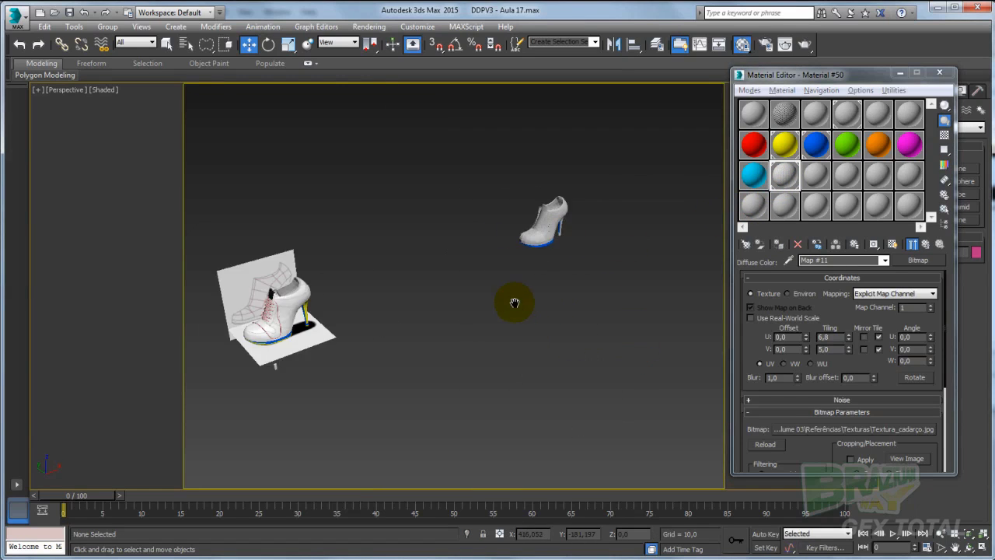
pyautogui.scroll(3, 515, 303)
pyautogui.moveTo(387, 349); pyautogui.dragTo(511, 315, button='middle')
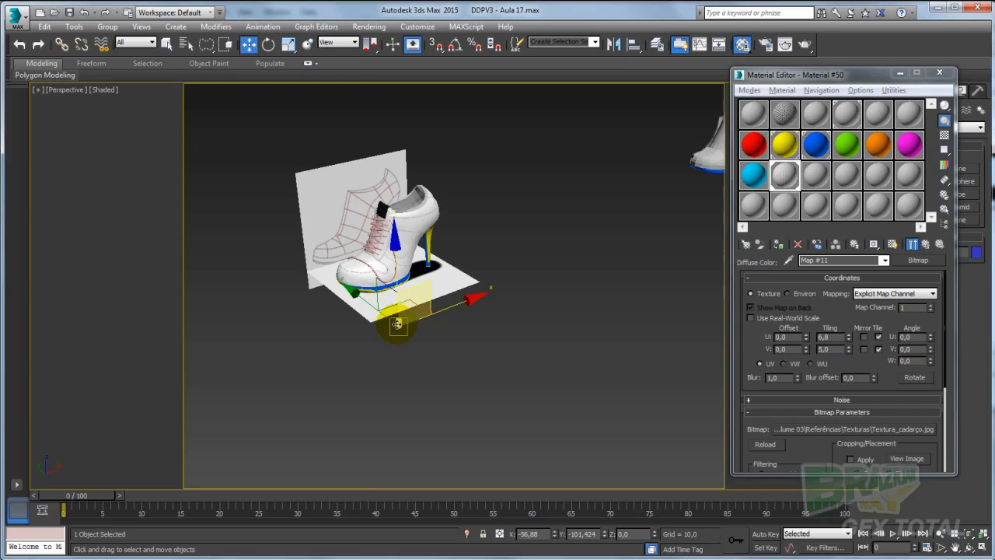
pyautogui.scroll(10, 396, 323)
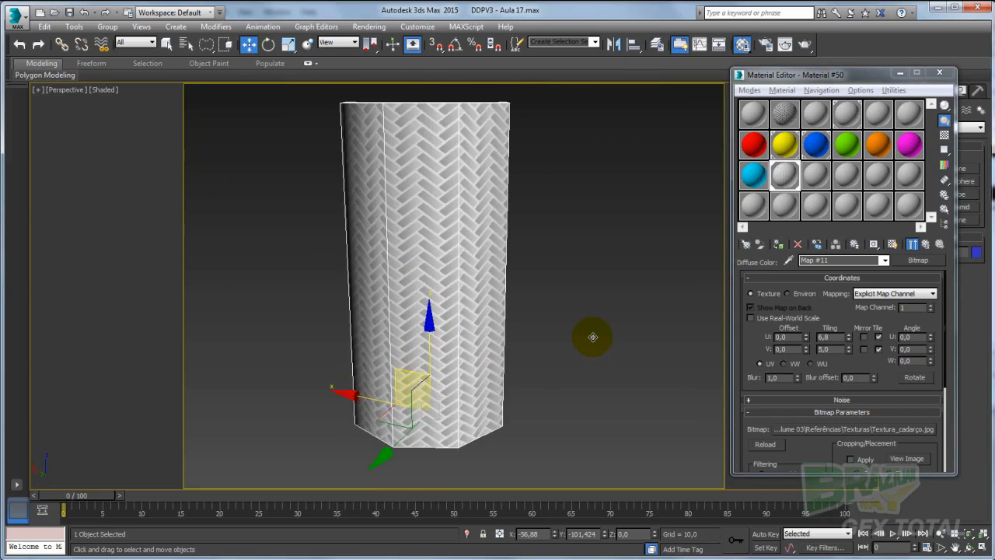
pyautogui.keyDown('alt'); pyautogui.moveTo(592, 337); pyautogui.dragTo(532, 347, button='middle'); pyautogui.keyUp('alt')
pyautogui.moveTo(490, 225); pyautogui.dragTo(502, 253, button='middle')
# Step: Turn on Face Map in the shoelace material's shader parameters, leaving Faceted off
pyautogui.click(925, 245)
pyautogui.moveTo(590, 296)
pyautogui.keyDown('alt'); pyautogui.mouseDown(button='middle')
pyautogui.moveTo(564, 278)
pyautogui.moveTo(579, 288)
pyautogui.mouseUp(button='middle'); pyautogui.keyUp('alt')
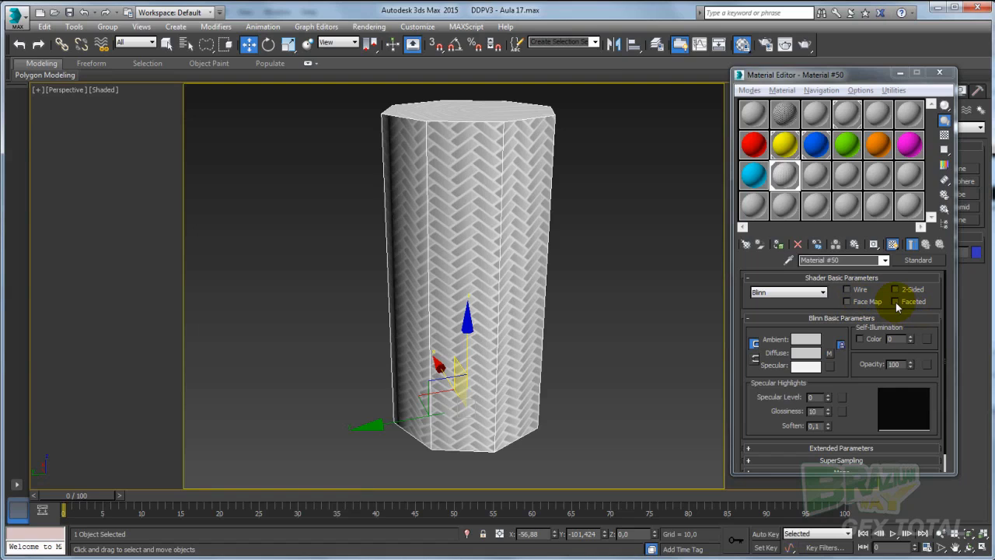
pyautogui.click(894, 302)
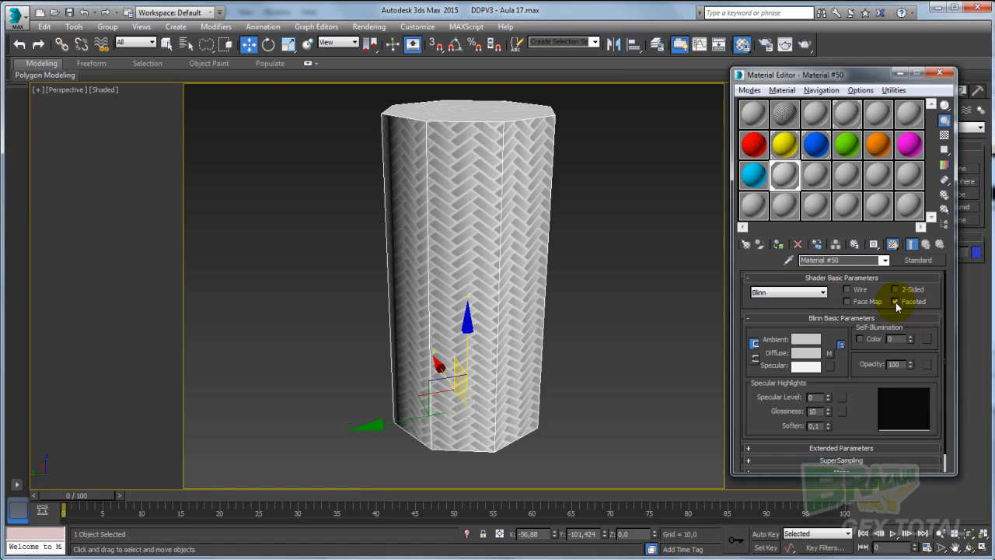
pyautogui.click(847, 302)
pyautogui.keyDown('alt'); pyautogui.moveTo(607, 288); pyautogui.dragTo(614, 256, button='middle'); pyautogui.keyUp('alt')
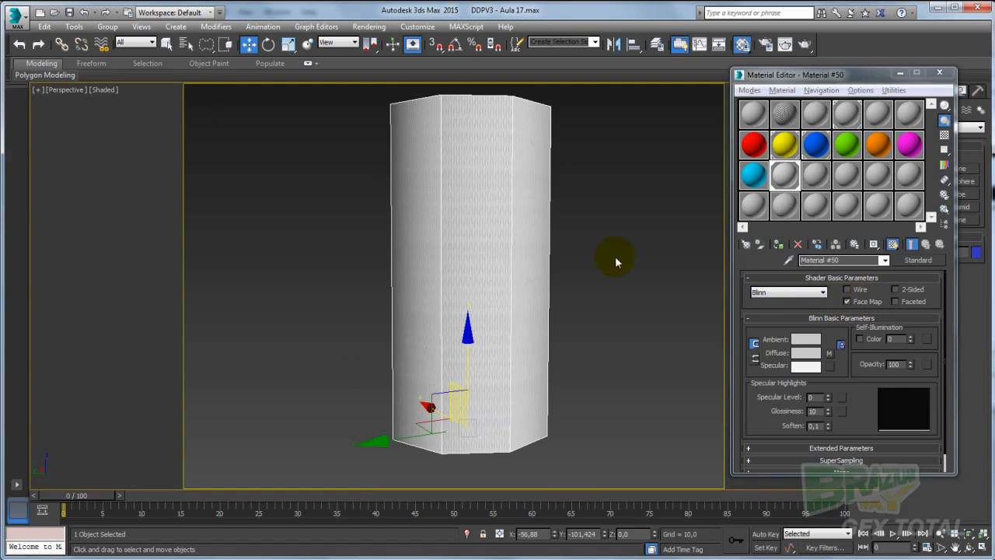
pyautogui.moveTo(457, 218)
pyautogui.keyDown('alt'); pyautogui.mouseDown(button='middle')
pyautogui.moveTo(451, 277)
pyautogui.moveTo(487, 318)
pyautogui.moveTo(469, 216)
pyautogui.mouseUp(button='middle'); pyautogui.keyUp('alt')
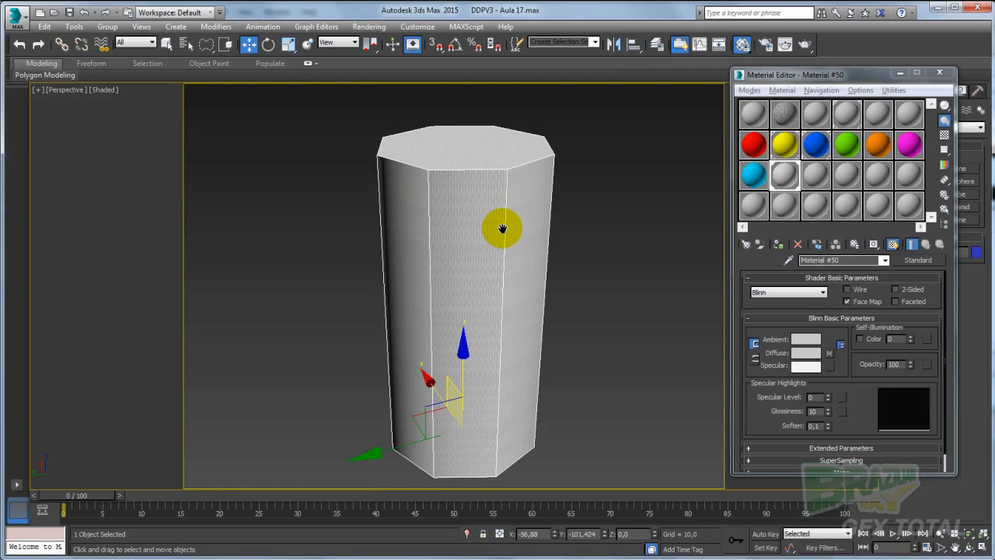
# Step: Set the U and V tiling of the shoelace material's diffuse bitmap to 1.0
pyautogui.moveTo(502, 228); pyautogui.dragTo(448, 173, button='middle')
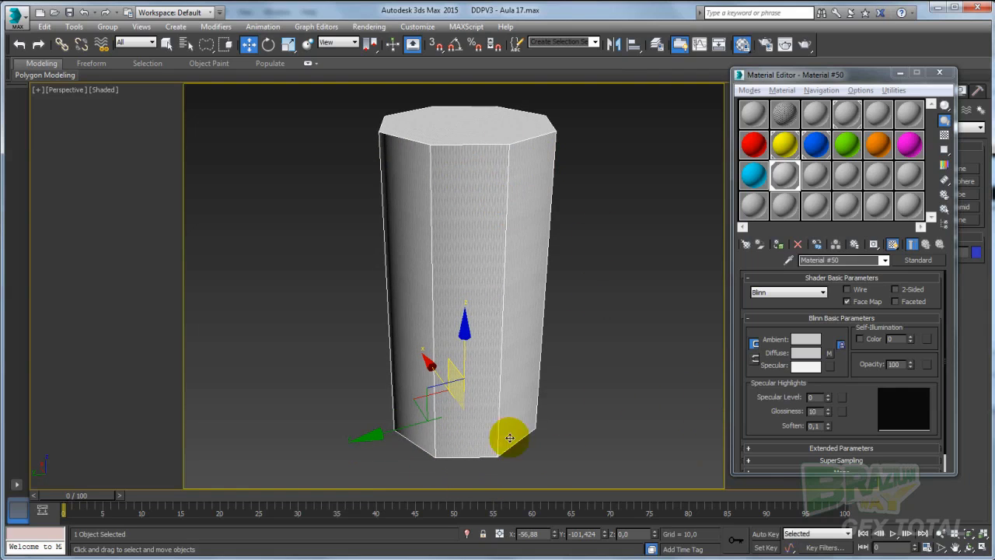
pyautogui.click(829, 353)
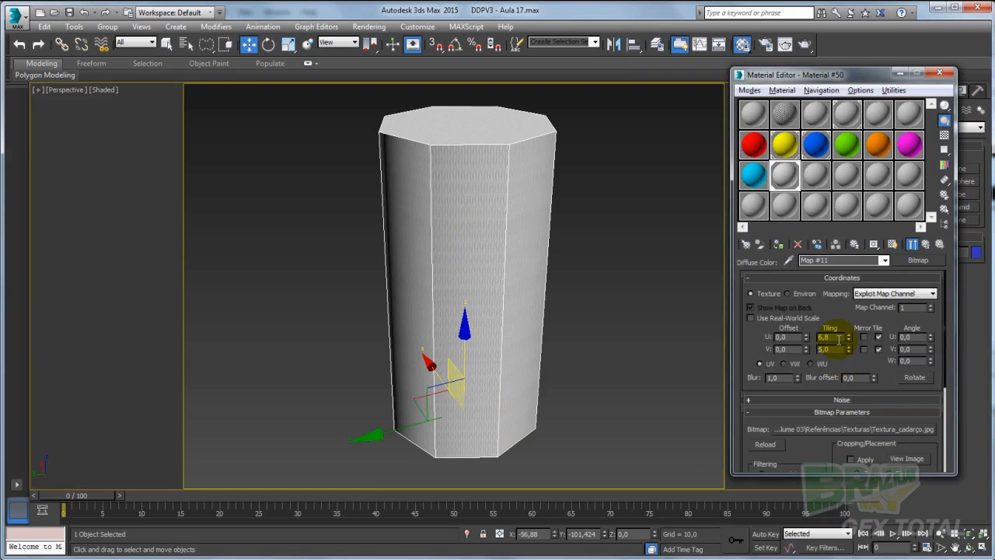
pyautogui.press('Return')
pyautogui.press('Return')
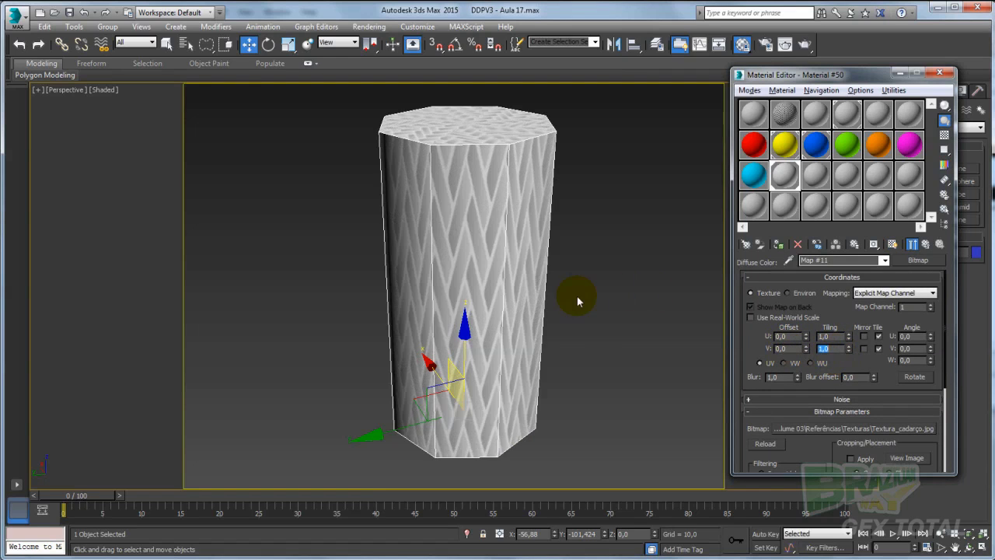
pyautogui.keyDown('alt'); pyautogui.moveTo(573, 296); pyautogui.dragTo(487, 242, button='middle'); pyautogui.keyUp('alt')
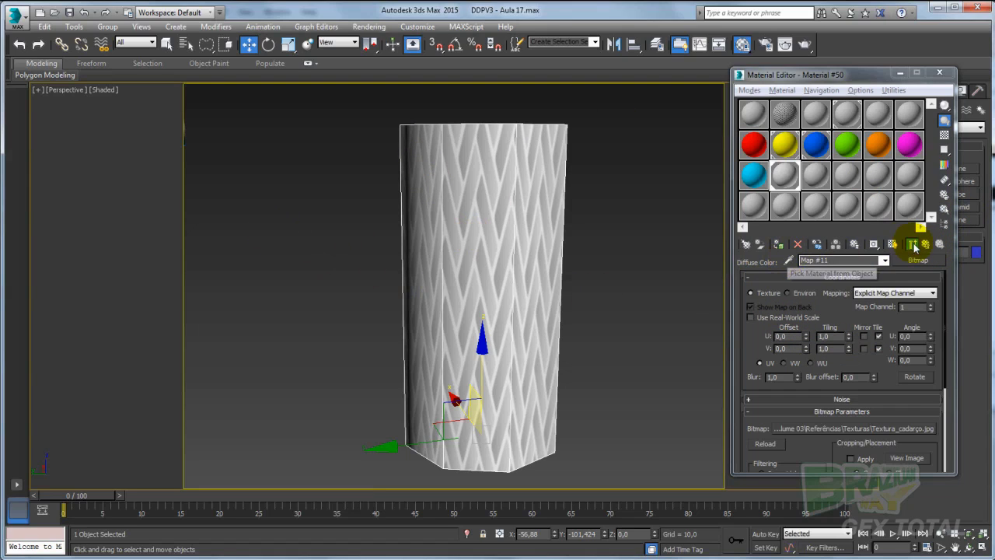
# Step: Close the Material Editor and increase the cylinder's height to about 76.2
pyautogui.scroll(-4, 506, 240)
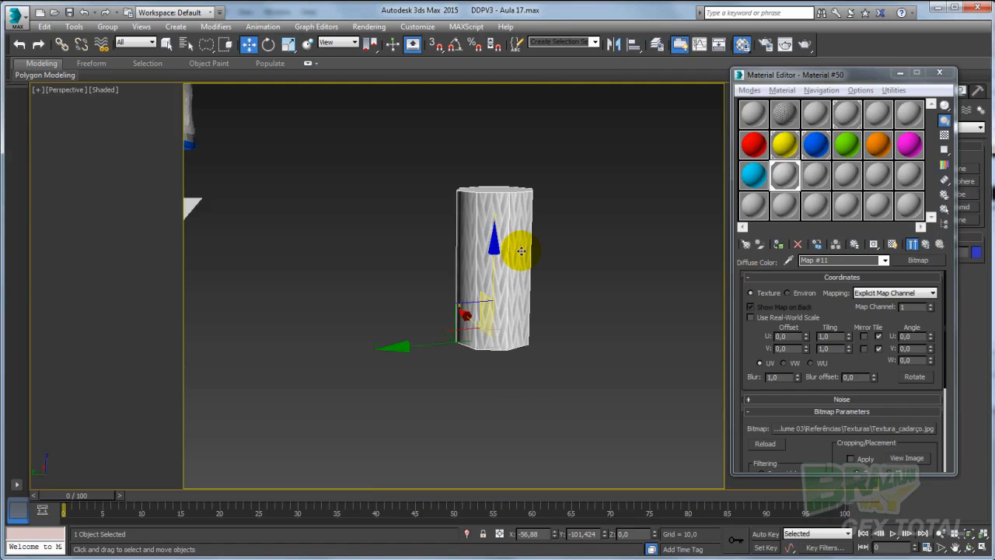
pyautogui.scroll(1, 523, 256)
pyautogui.scroll(-3, 500, 279)
pyautogui.scroll(-3, 519, 326)
pyautogui.moveTo(539, 262); pyautogui.dragTo(526, 330, button='middle')
pyautogui.click(939, 72)
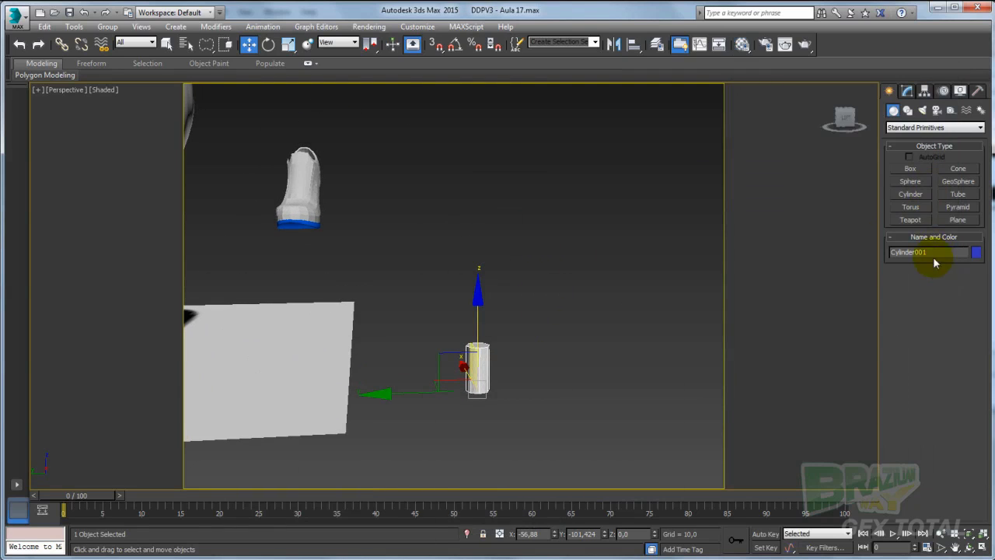
pyautogui.click(907, 91)
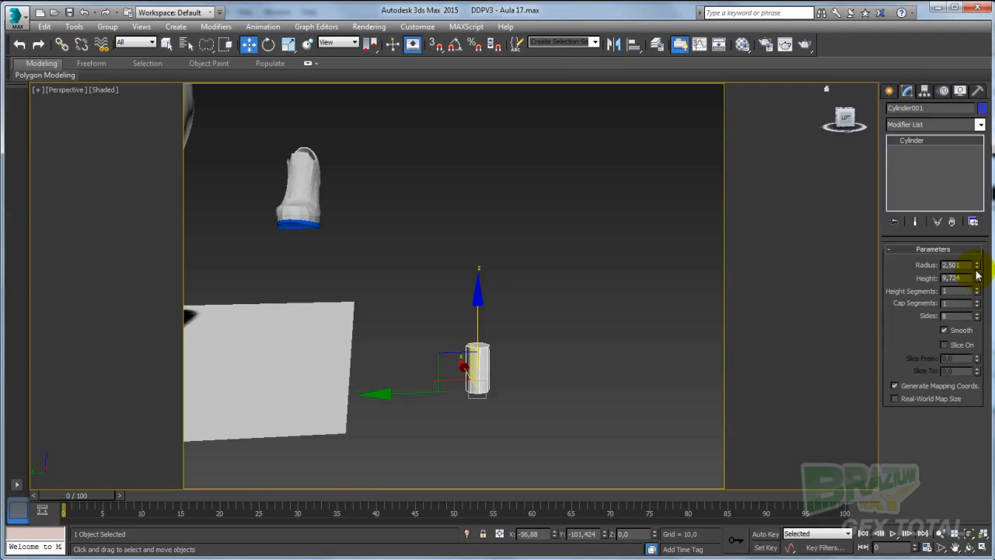
pyautogui.moveTo(977, 279); pyautogui.dragTo(976, 194)
pyautogui.moveTo(505, 175); pyautogui.dragTo(522, 264, button='middle')
pyautogui.keyDown('alt'); pyautogui.moveTo(563, 131); pyautogui.dragTo(557, 188, button='middle'); pyautogui.keyUp('alt')
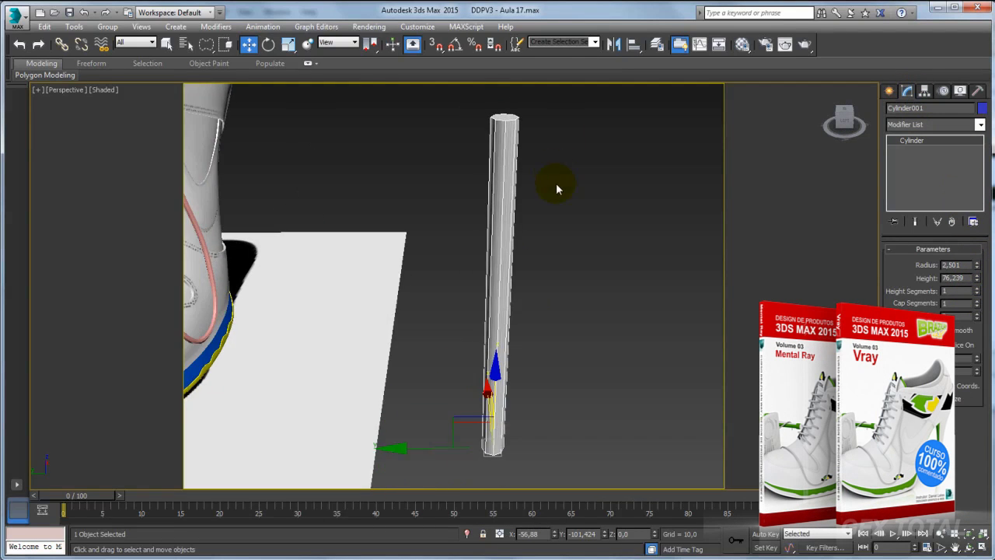
# Step: Increase the cylinder's height segments to 24 to correct the stretched braid pattern
pyautogui.scroll(3, 520, 196)
pyautogui.moveTo(582, 220); pyautogui.dragTo(573, 245, button='middle')
pyautogui.scroll(-3, 569, 247)
pyautogui.scroll(3, 552, 289)
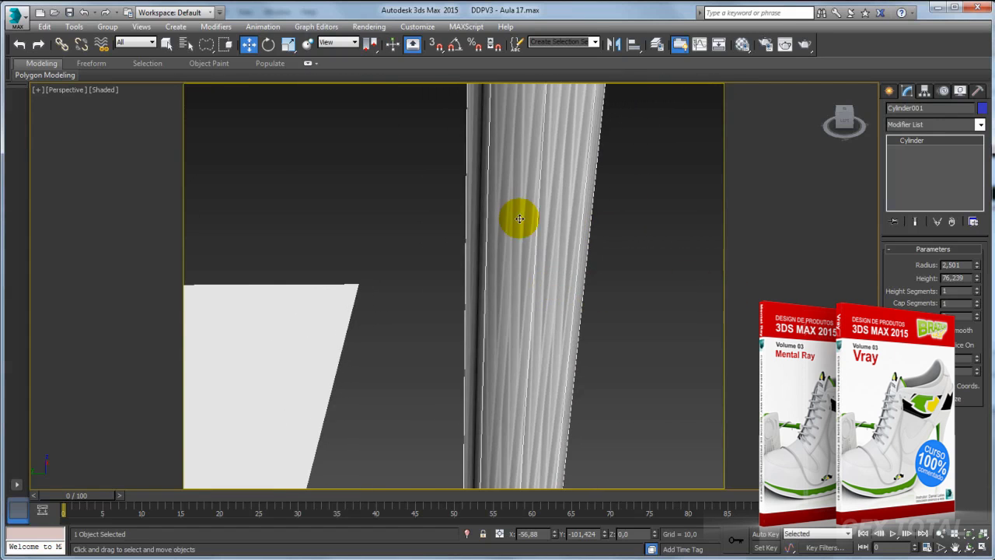
pyautogui.moveTo(519, 219); pyautogui.dragTo(504, 268, button='middle')
pyautogui.moveTo(978, 292); pyautogui.dragTo(977, 290)
pyautogui.keyDown('alt'); pyautogui.moveTo(620, 263); pyautogui.dragTo(588, 230, button='middle'); pyautogui.keyUp('alt')
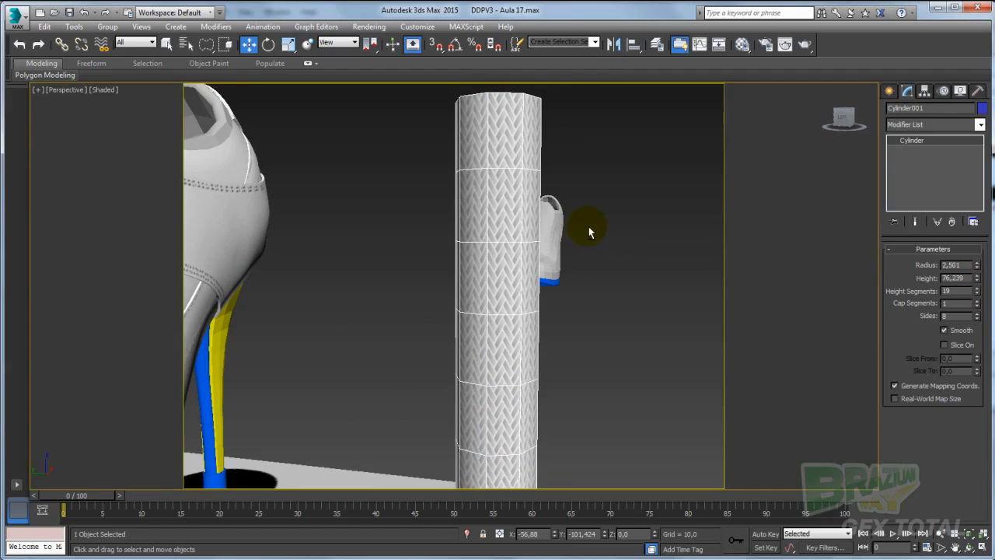
pyautogui.moveTo(498, 167); pyautogui.dragTo(494, 209, button='middle')
pyautogui.scroll(5, 495, 213)
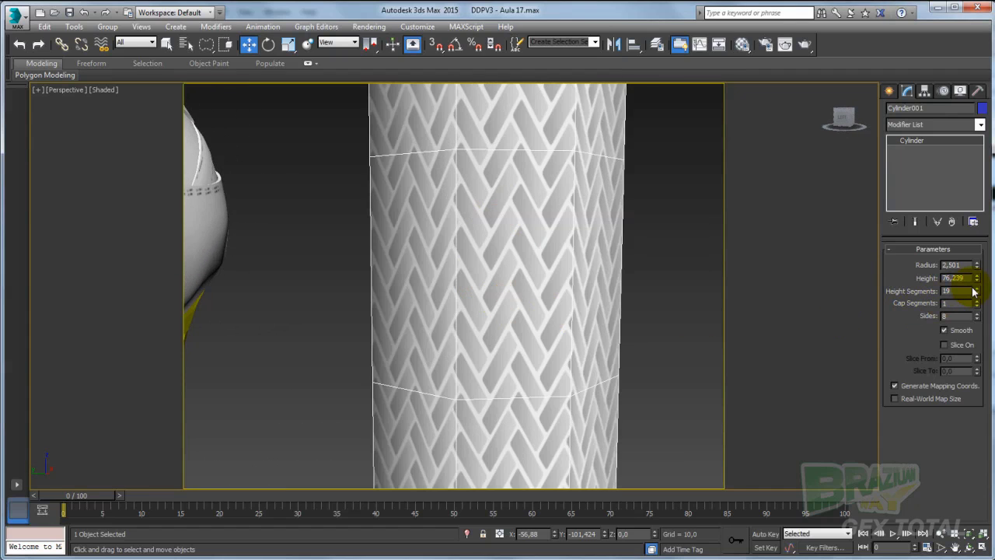
pyautogui.moveTo(978, 291); pyautogui.dragTo(978, 292)
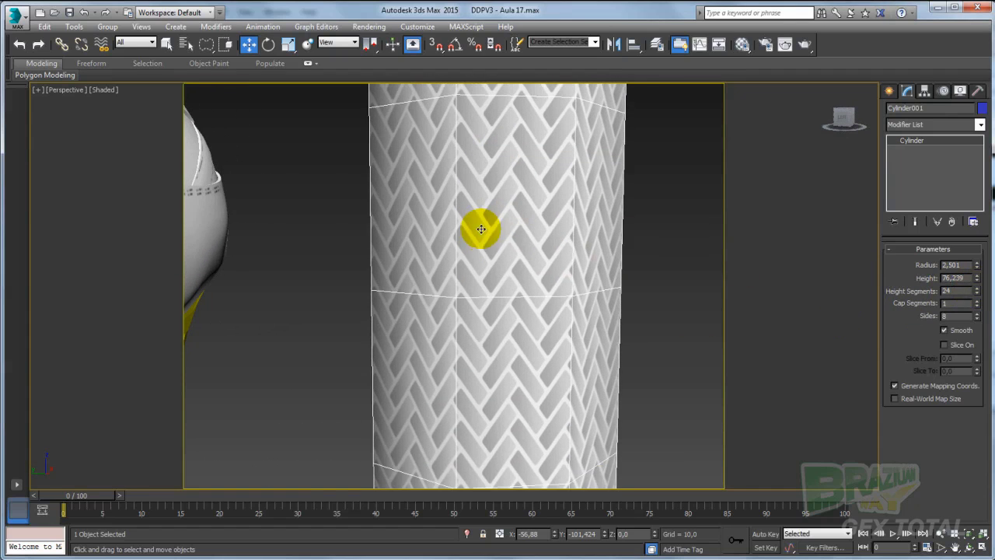
# Step: Examine the braid pattern along the whole cylinder and compare it with the shoe's laces
pyautogui.scroll(-4, 482, 229)
pyautogui.keyDown('alt'); pyautogui.moveTo(481, 237); pyautogui.dragTo(495, 266, button='middle'); pyautogui.keyUp('alt')
pyautogui.scroll(-5, 496, 266)
pyautogui.moveTo(522, 318); pyautogui.dragTo(514, 225, button='middle')
pyautogui.moveTo(515, 226); pyautogui.dragTo(531, 269, button='middle')
pyautogui.scroll(5, 521, 263)
pyautogui.moveTo(397, 187); pyautogui.dragTo(456, 249, button='middle')
pyautogui.scroll(-5, 455, 248)
pyautogui.scroll(-3, 471, 279)
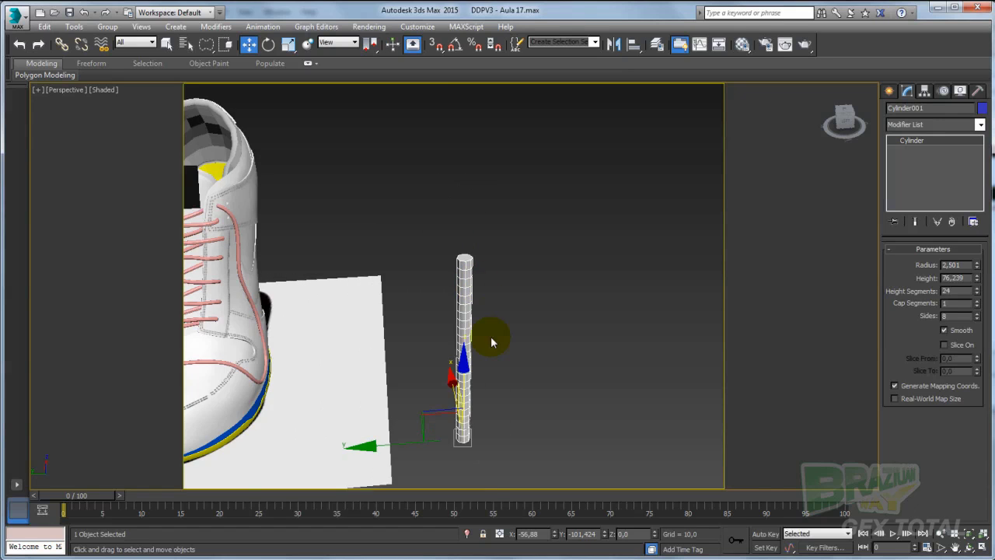
pyautogui.keyDown('alt'); pyautogui.moveTo(493, 339); pyautogui.dragTo(457, 335, button='middle'); pyautogui.keyUp('alt')
pyautogui.moveTo(457, 335); pyautogui.dragTo(479, 247, button='middle')
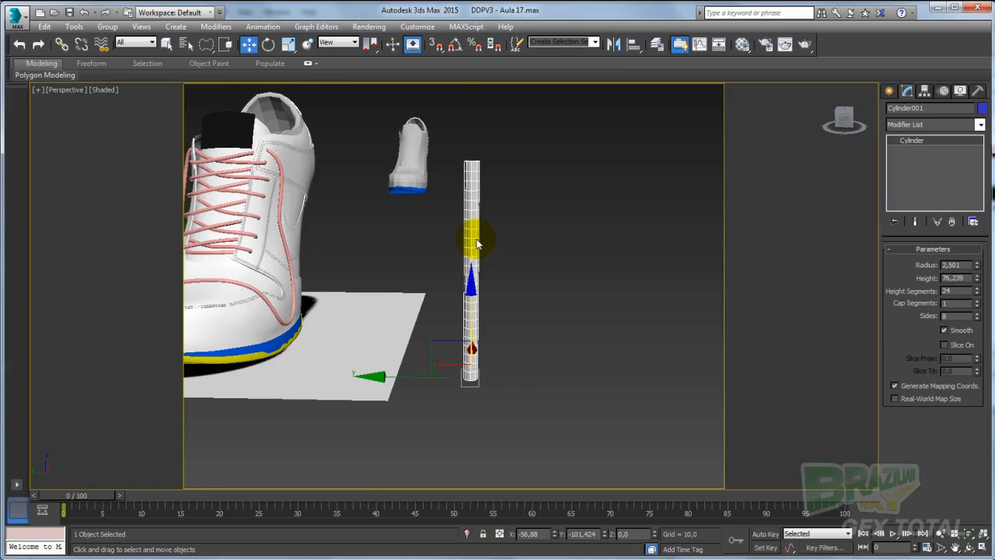
# Step: Convert the segmented cylinder to an Editable Poly
pyautogui.rightClick(476, 244)
pyautogui.moveTo(516, 356)
pyautogui.click(648, 368)
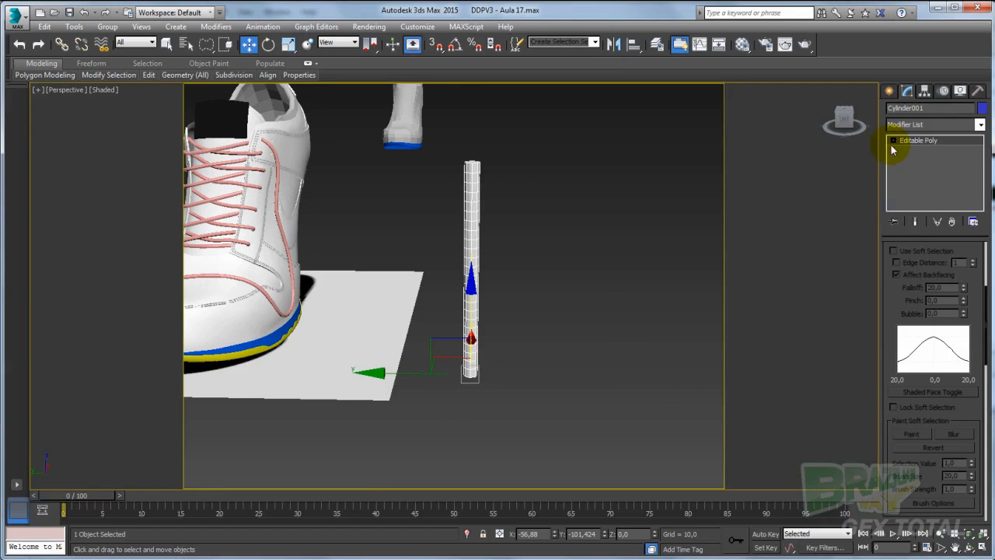
# Step: Delete the polygons capping both ends of the cylinder, and leave Polygon sub-object mode
pyautogui.click(918, 180)
pyautogui.keyDown('alt'); pyautogui.moveTo(502, 168); pyautogui.dragTo(486, 221, button='middle'); pyautogui.keyUp('alt')
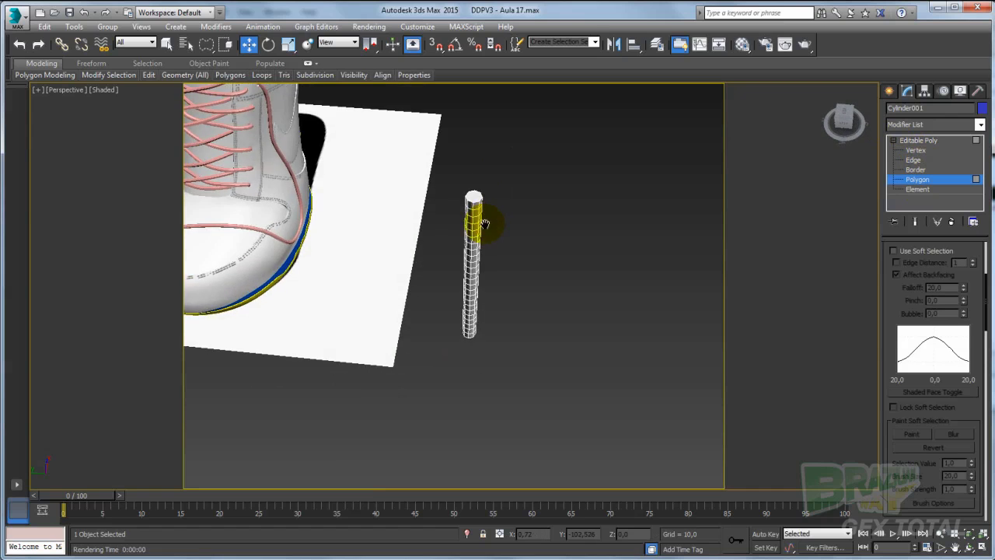
pyautogui.scroll(4, 485, 219)
pyautogui.click(510, 295)
pyautogui.keyDown('alt'); pyautogui.moveTo(510, 296); pyautogui.dragTo(447, 418, button='middle'); pyautogui.keyUp('alt')
pyautogui.click(811, 247)
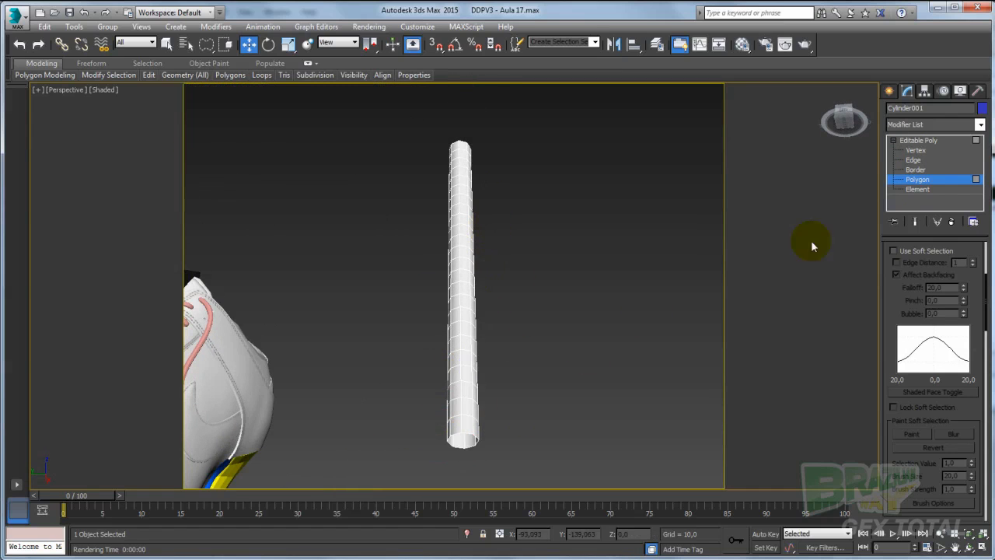
pyautogui.click(894, 139)
pyautogui.keyDown('alt'); pyautogui.moveTo(496, 174); pyautogui.dragTo(514, 269, button='middle'); pyautogui.keyUp('alt')
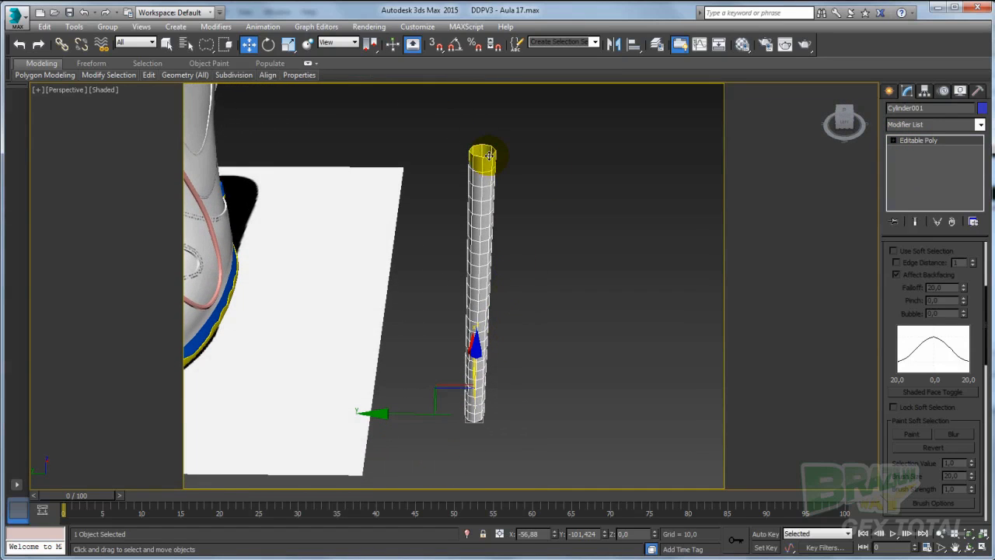
# Step: Using vertex snapping, clone the open cylinder from its bottom end to its top end as 45 copies stacked upward
pyautogui.click(435, 45)
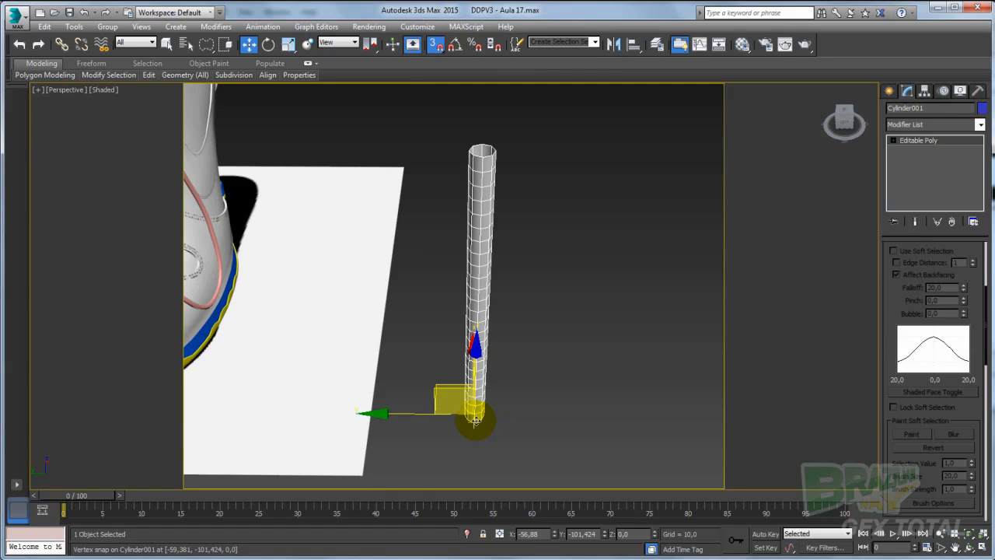
pyautogui.keyDown('alt'); pyautogui.moveTo(492, 415); pyautogui.dragTo(491, 425, button='middle'); pyautogui.keyUp('alt')
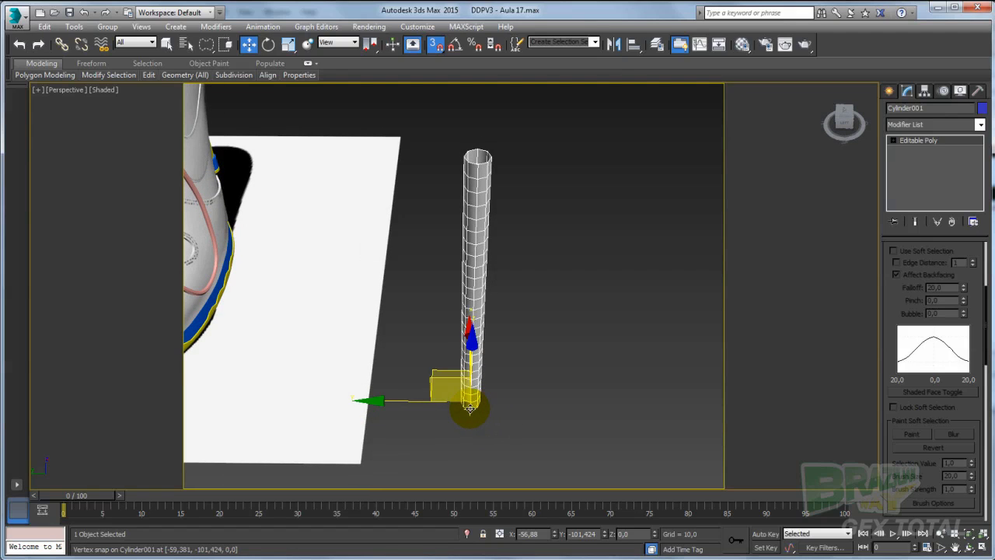
pyautogui.moveTo(469, 408)
pyautogui.keyDown('shift'); pyautogui.mouseDown()
pyautogui.moveTo(472, 126)
pyautogui.moveTo(478, 165)
pyautogui.mouseUp(); pyautogui.keyUp('shift')
pyautogui.moveTo(499, 217)
pyautogui.mouseDown()
pyautogui.moveTo(524, 220)
pyautogui.moveTo(590, 198)
pyautogui.mouseUp()
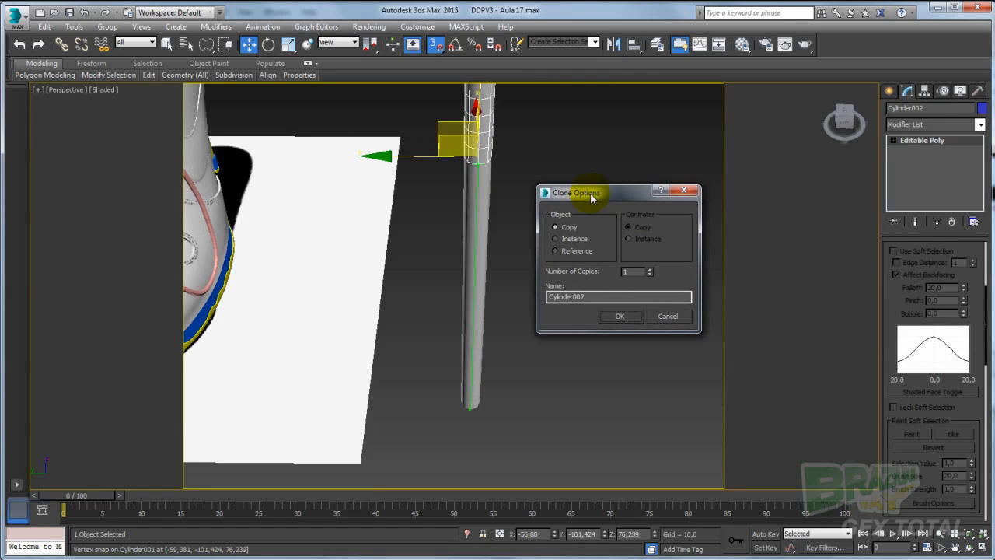
pyautogui.doubleClick(636, 272)
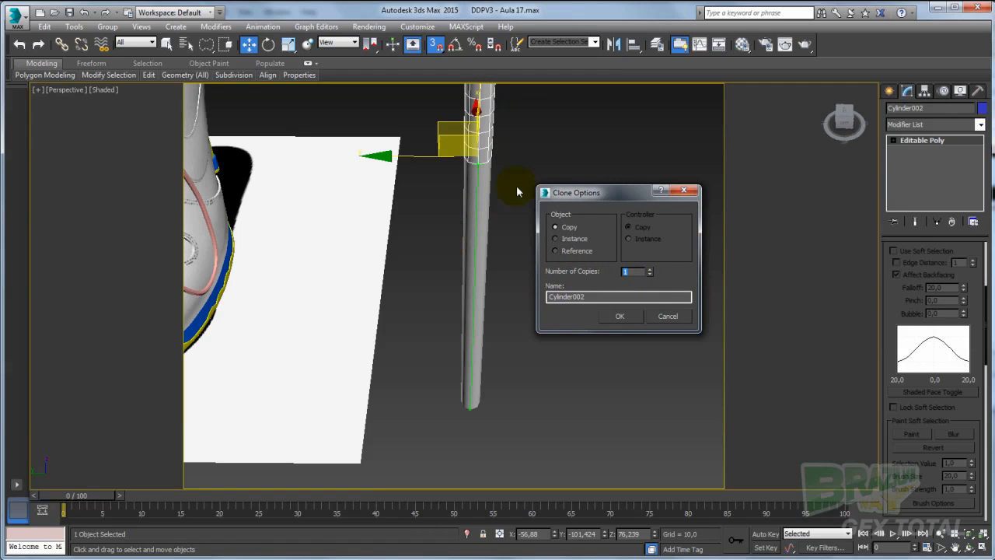
pyautogui.moveTo(590, 196); pyautogui.dragTo(570, 155)
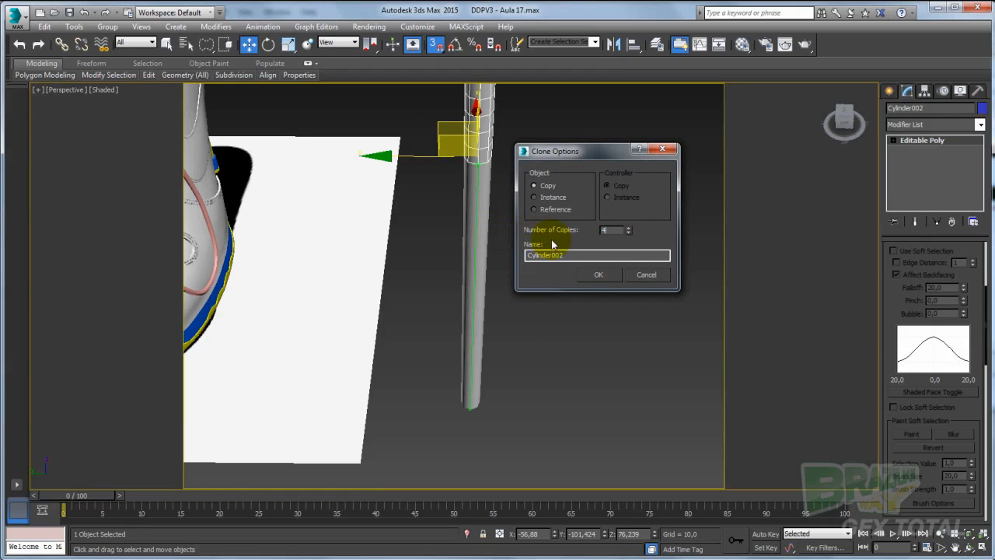
pyautogui.click(602, 276)
pyautogui.scroll(-5, 537, 217)
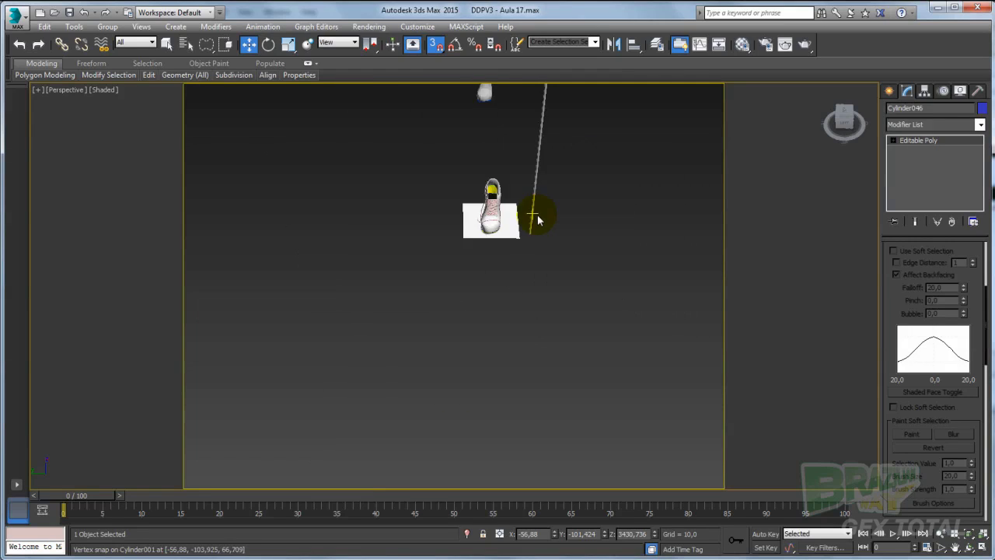
# Step: Inspect the full stack of cylinders from the shoe to its upper end, and turn off 3D snapping
pyautogui.moveTo(537, 222); pyautogui.dragTo(484, 380, button='middle')
pyautogui.scroll(3, 486, 357)
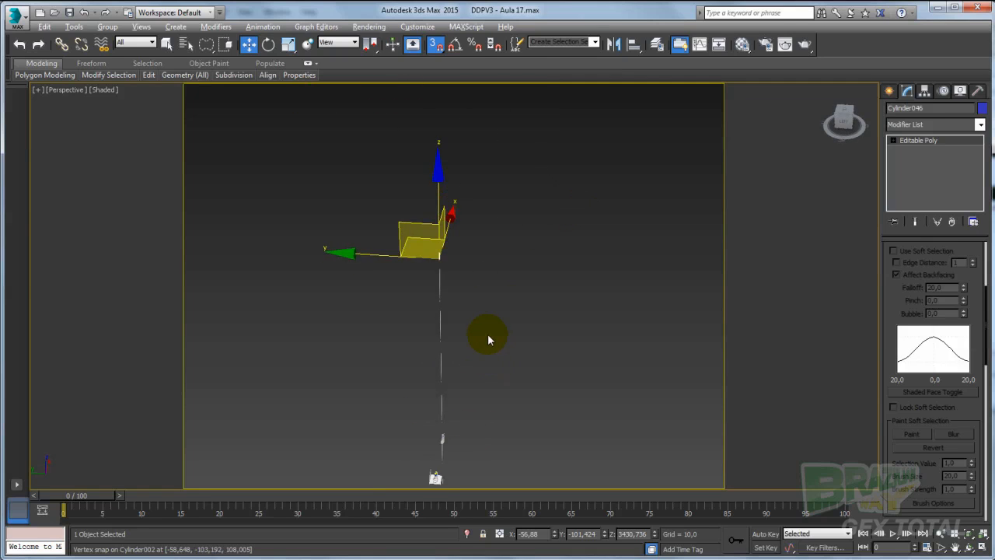
pyautogui.keyDown('alt'); pyautogui.moveTo(488, 336); pyautogui.dragTo(517, 298, button='middle'); pyautogui.keyUp('alt')
pyautogui.scroll(2, 516, 298)
pyautogui.scroll(-2, 517, 298)
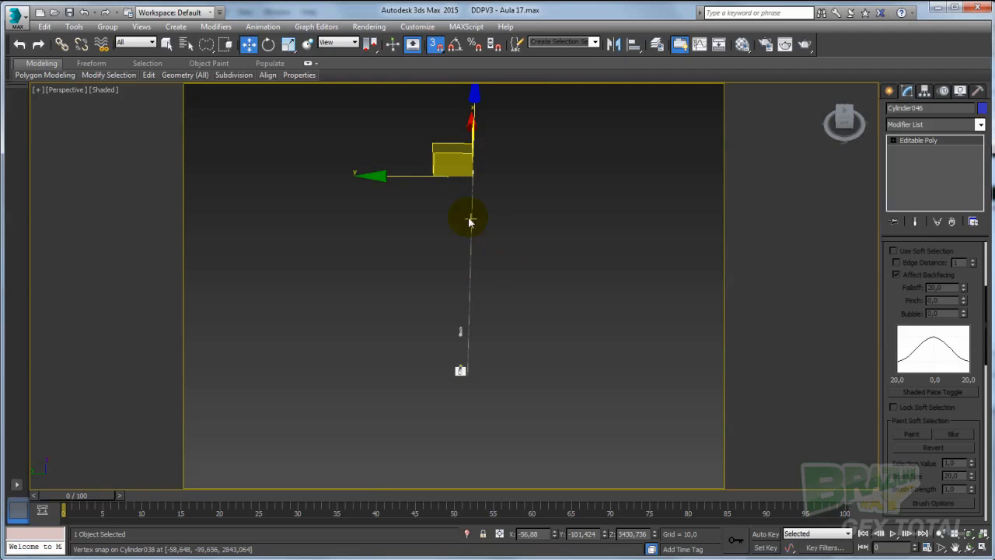
pyautogui.click(436, 45)
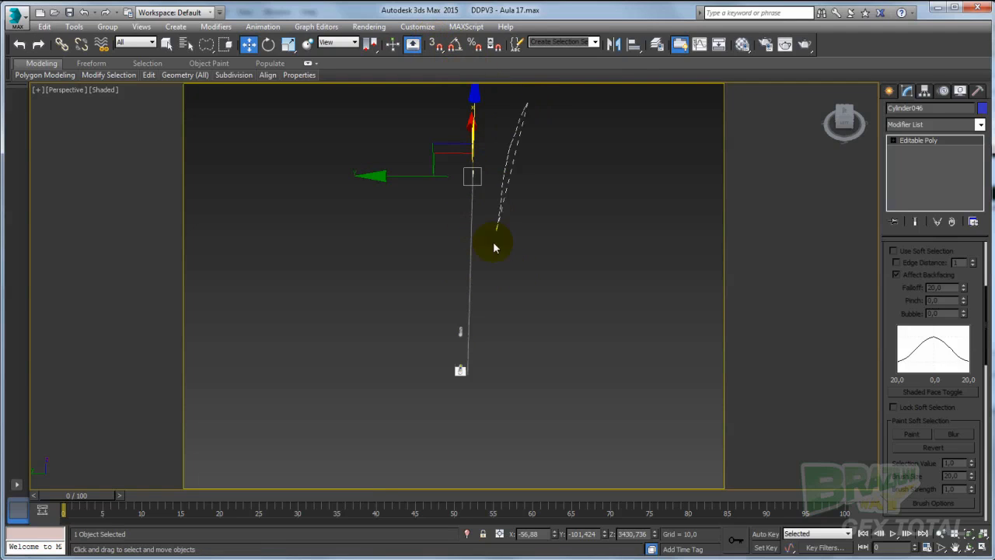
# Step: Select the stacked cylinders with a rectangular region and hide all unselected objects
pyautogui.click(483, 352)
pyautogui.moveTo(203, 44); pyautogui.dragTo(206, 68)
pyautogui.moveTo(484, 277); pyautogui.dragTo(471, 283)
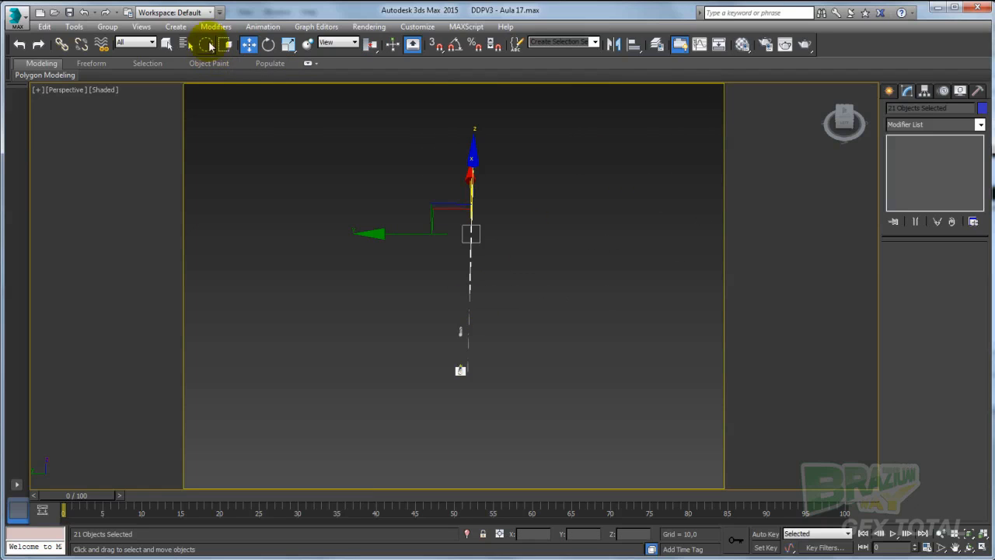
pyautogui.moveTo(206, 44); pyautogui.dragTo(207, 67)
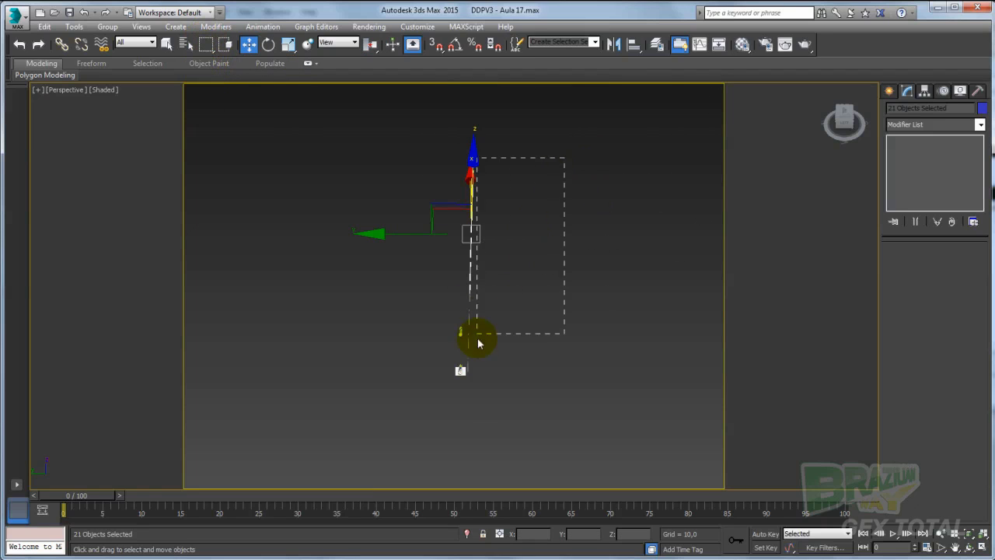
pyautogui.moveTo(478, 342); pyautogui.dragTo(466, 395)
pyautogui.scroll(8, 467, 395)
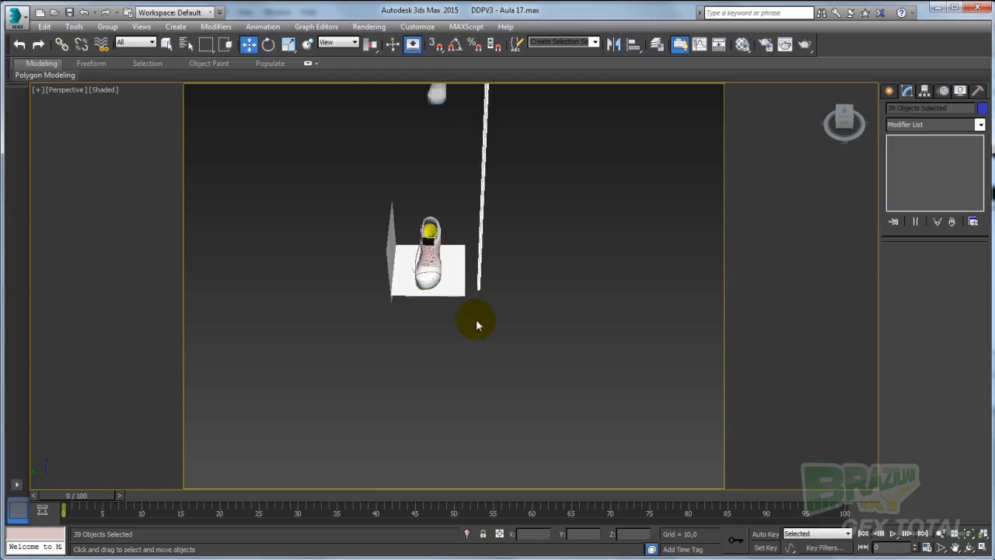
pyautogui.moveTo(483, 276); pyautogui.dragTo(446, 371, button='middle')
pyautogui.scroll(-5, 443, 327)
pyautogui.keyDown('alt'); pyautogui.moveTo(443, 295); pyautogui.dragTo(442, 238, button='middle'); pyautogui.keyUp('alt')
pyautogui.rightClick(443, 236)
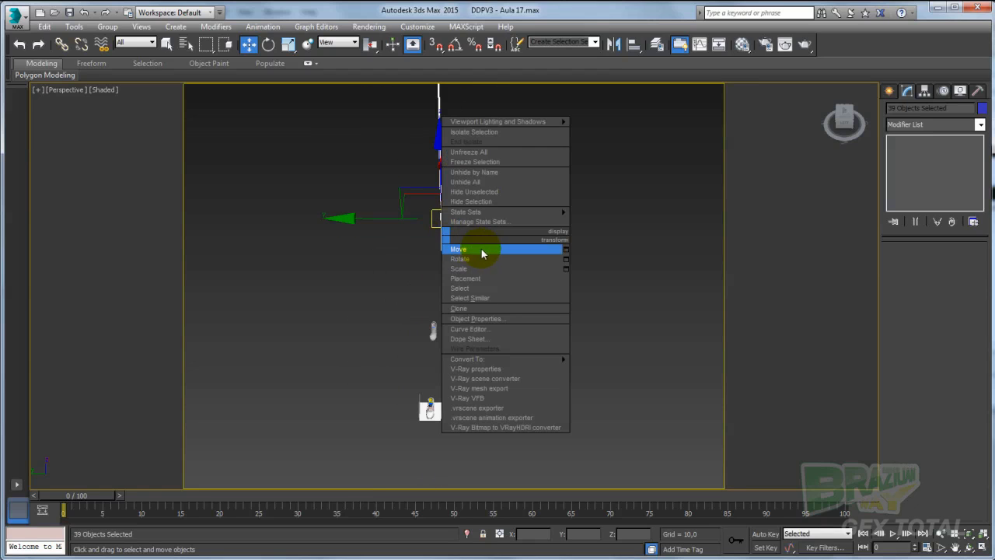
pyautogui.click(486, 192)
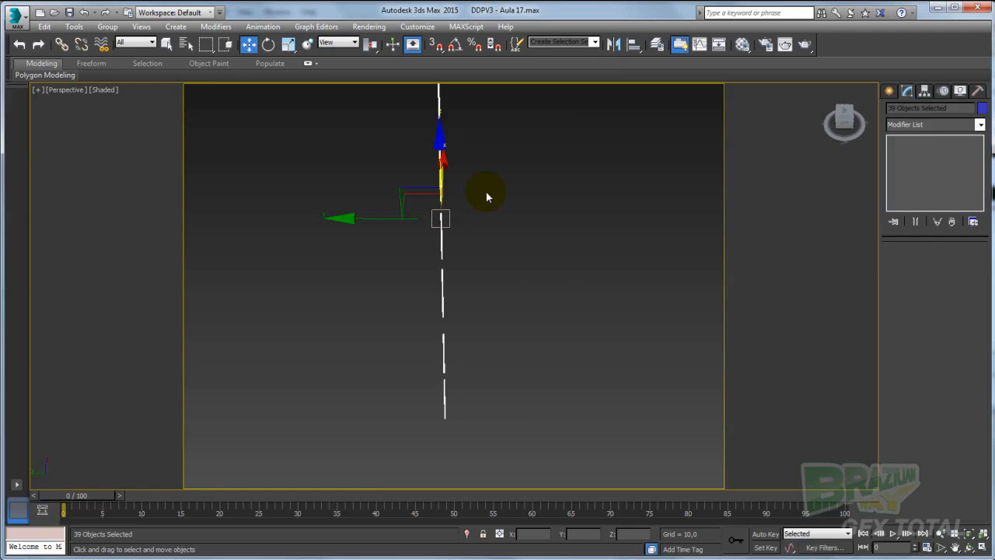
# Step: Attach all the cylinder copies listed through Cylinder046 to the original cylinder at the lower end of the chain
pyautogui.keyDown('alt'); pyautogui.moveTo(555, 235); pyautogui.dragTo(511, 358, button='middle'); pyautogui.keyUp('alt')
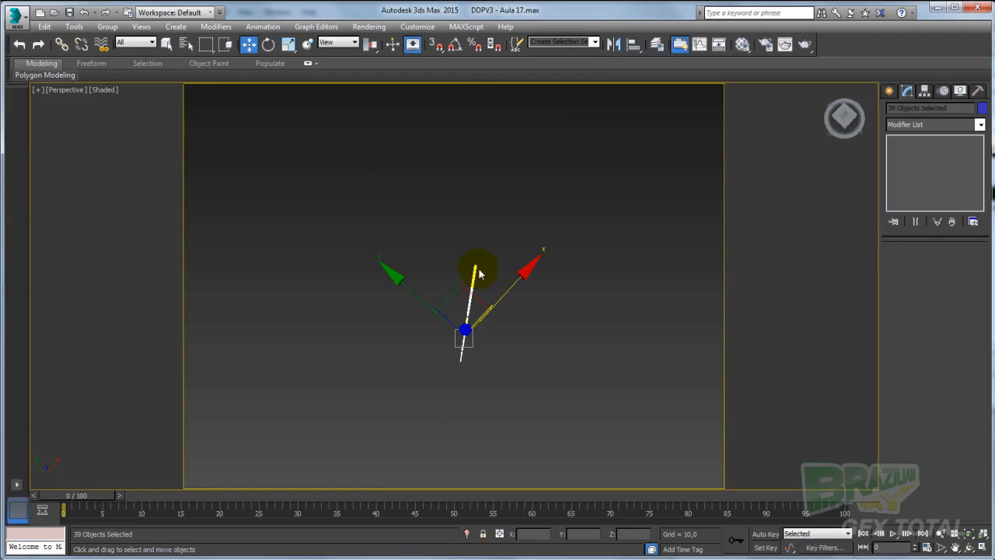
pyautogui.keyDown('alt'); pyautogui.moveTo(473, 267); pyautogui.dragTo(417, 335, button='middle'); pyautogui.keyUp('alt')
pyautogui.moveTo(404, 355); pyautogui.dragTo(334, 398)
pyautogui.moveTo(359, 371); pyautogui.dragTo(468, 363, button='middle')
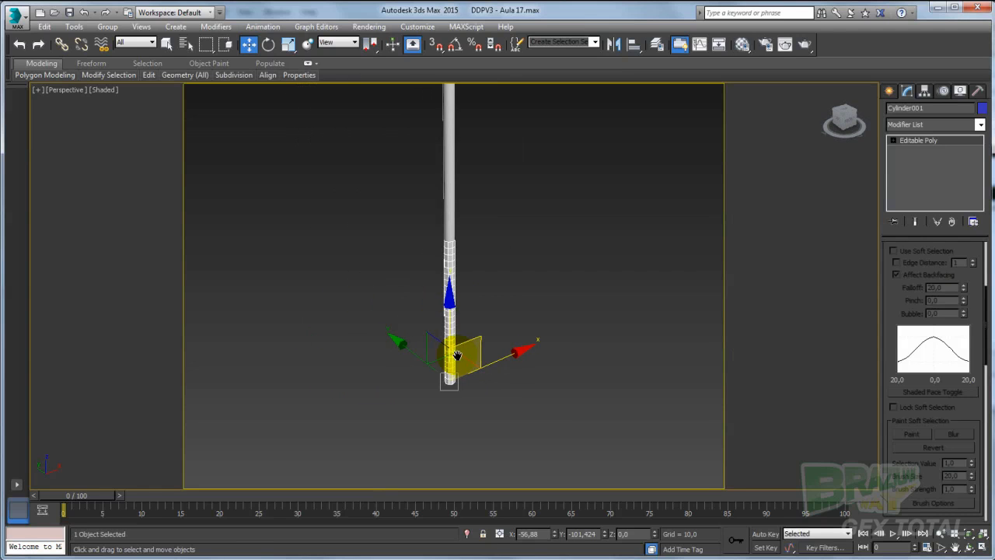
pyautogui.moveTo(888, 270); pyautogui.dragTo(893, 375)
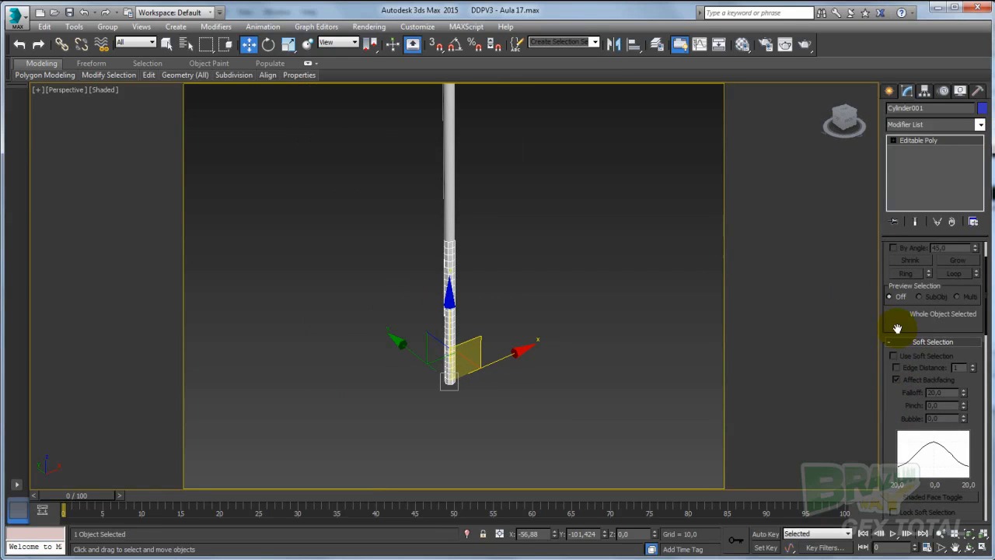
pyautogui.click(897, 341)
pyautogui.moveTo(894, 317); pyautogui.dragTo(893, 255)
pyautogui.scroll(-2, 894, 253)
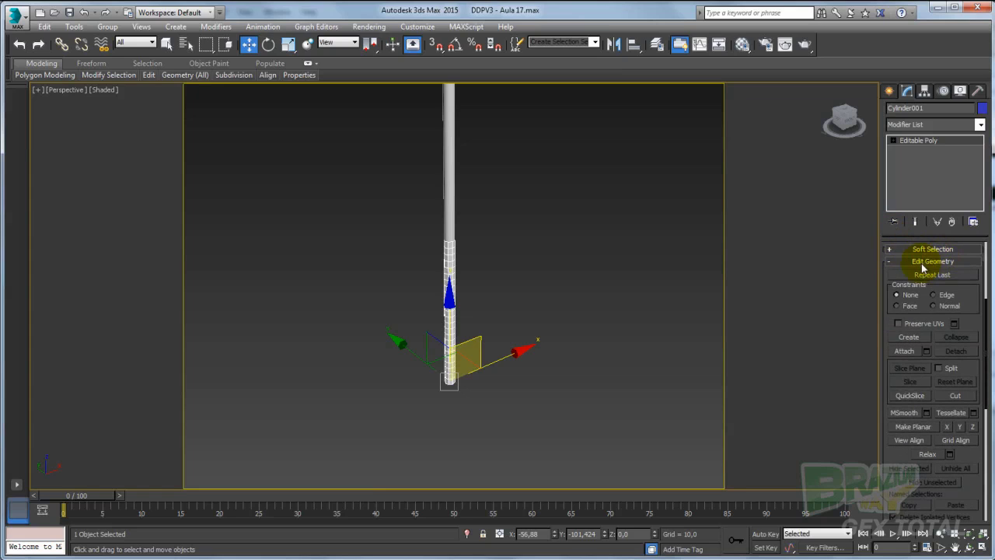
pyautogui.click(926, 350)
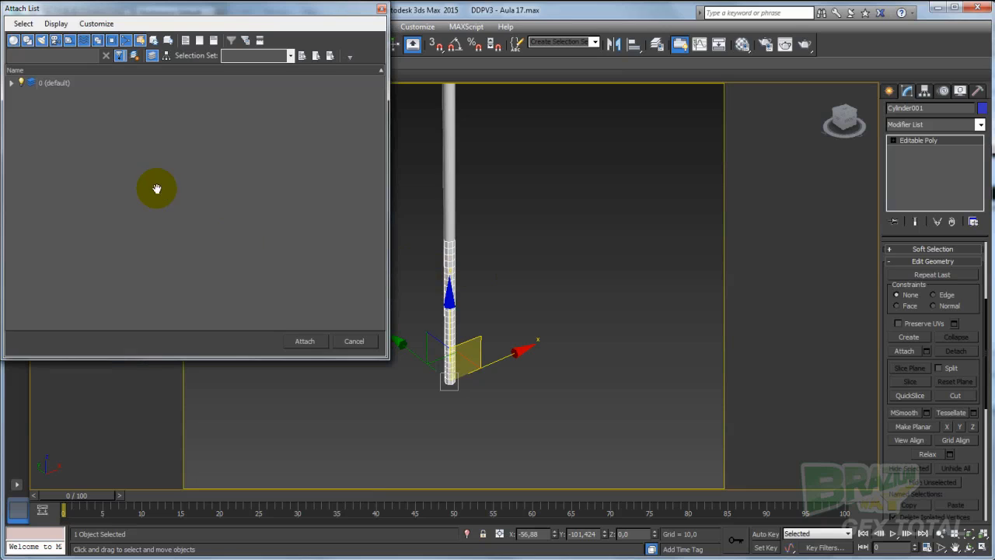
pyautogui.click(10, 82)
pyautogui.scroll(-8, 117, 180)
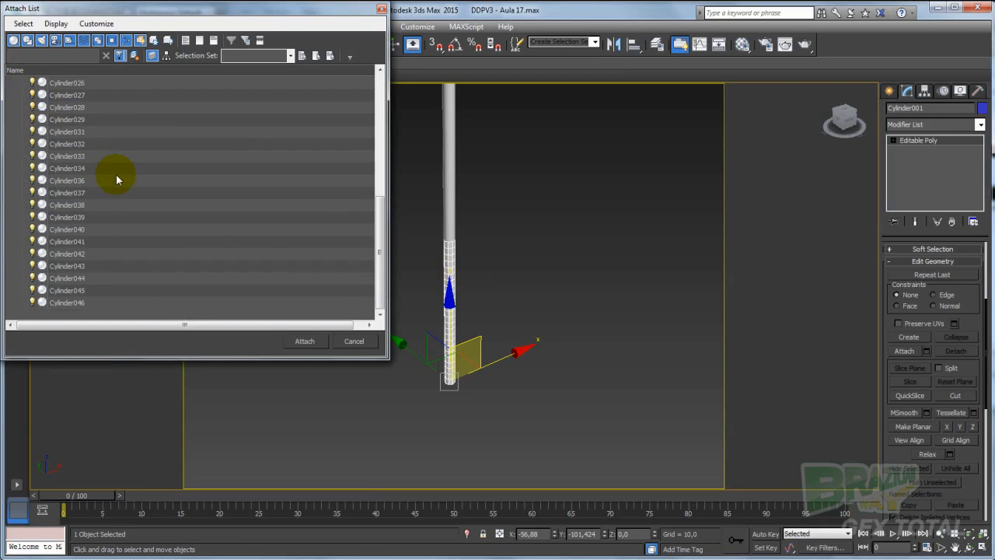
pyautogui.keyDown('shift'); pyautogui.click(68, 302); pyautogui.keyUp('shift')
pyautogui.scroll(8, 111, 247)
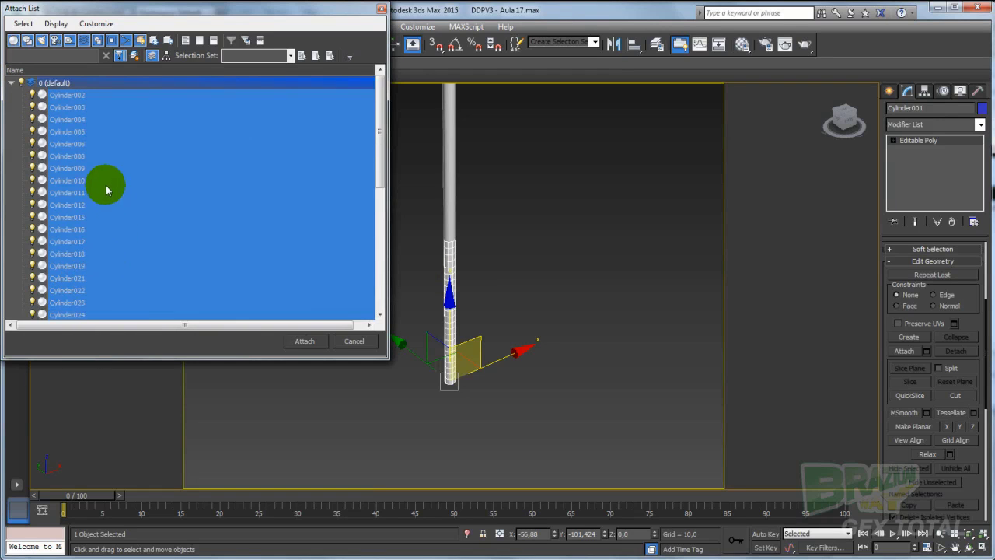
pyautogui.click(307, 341)
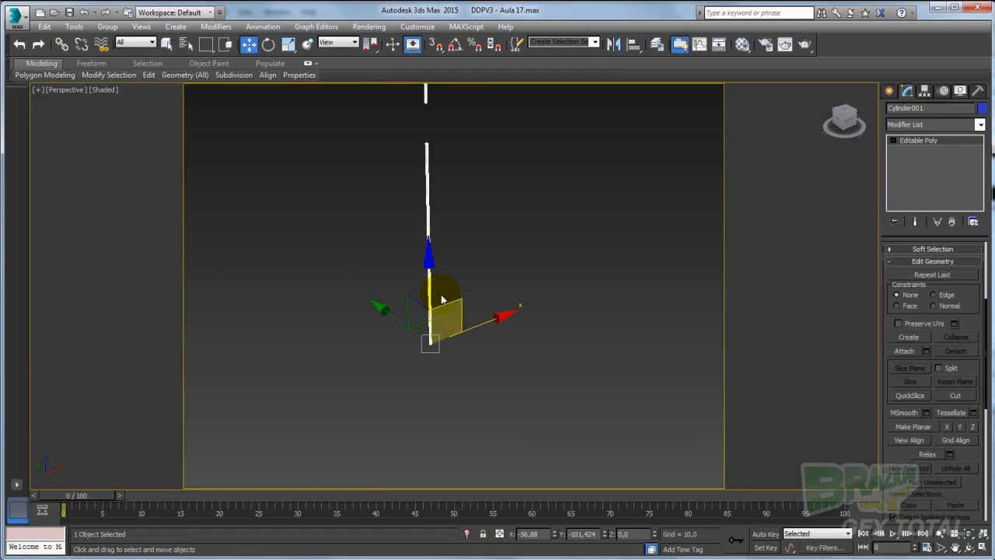
# Step: Check the attached chain for gaps, and undo both the attachment and the hiding of the unselected objects
pyautogui.scroll(-4, 442, 299)
pyautogui.moveTo(477, 217); pyautogui.dragTo(437, 271, button='middle')
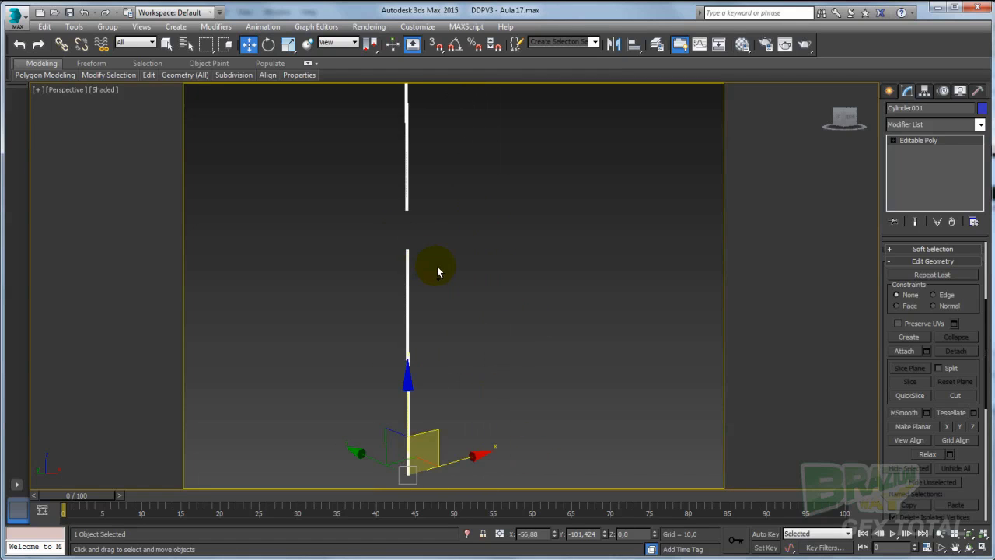
pyautogui.hotkey('ctrl', 'z')
pyautogui.hotkey('ctrl', 'z')
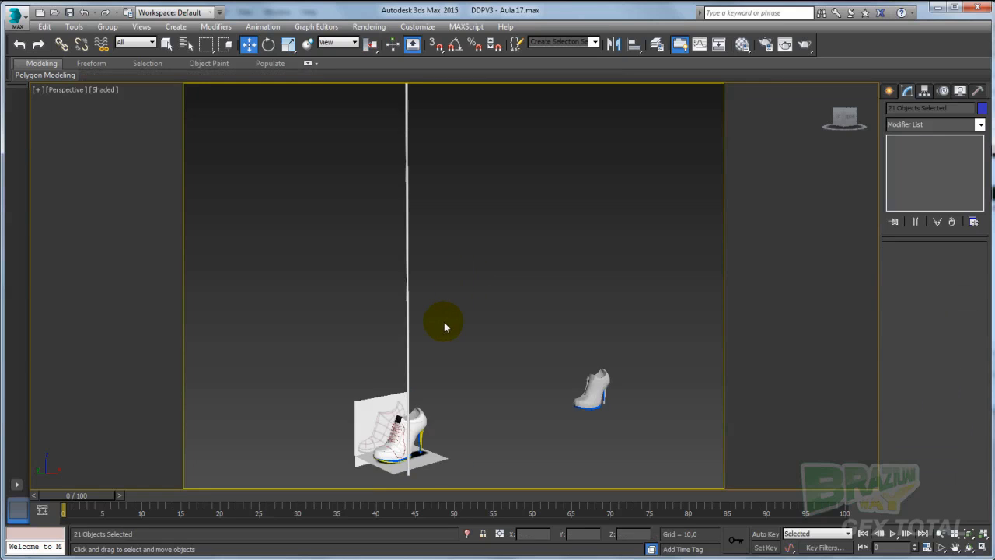
# Step: Delete the cylinder copies that form the upper and middle stretches of the chain
pyautogui.keyDown('alt'); pyautogui.moveTo(445, 323); pyautogui.dragTo(489, 357, button='middle'); pyautogui.keyUp('alt')
pyautogui.keyDown('alt'); pyautogui.moveTo(458, 266); pyautogui.dragTo(429, 308, button='middle'); pyautogui.keyUp('alt')
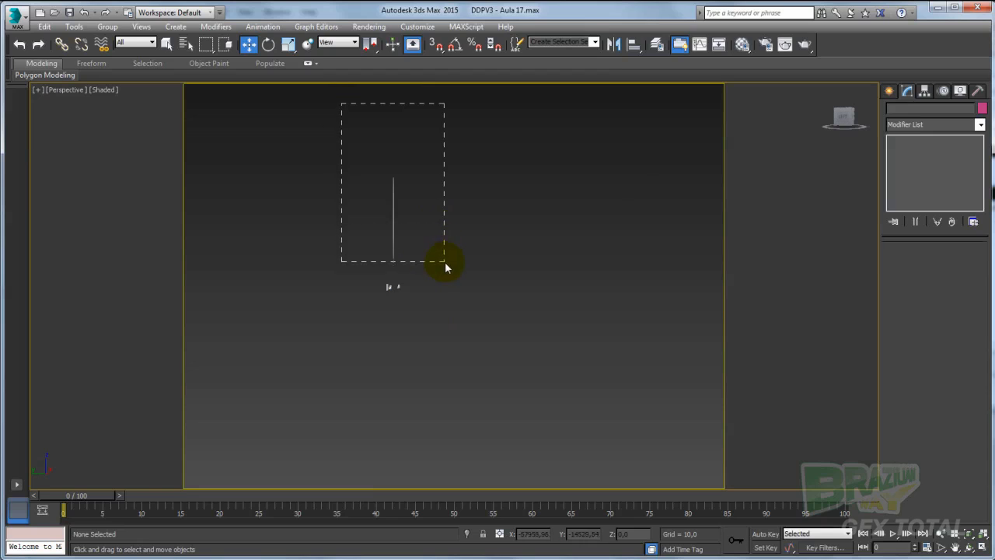
pyautogui.moveTo(444, 261); pyautogui.dragTo(444, 263)
pyautogui.press('Delete')
pyautogui.scroll(4, 400, 248)
pyautogui.scroll(-5, 399, 246)
pyautogui.moveTo(437, 185); pyautogui.dragTo(417, 248, button='middle')
pyautogui.moveTo(423, 272); pyautogui.dragTo(340, 228)
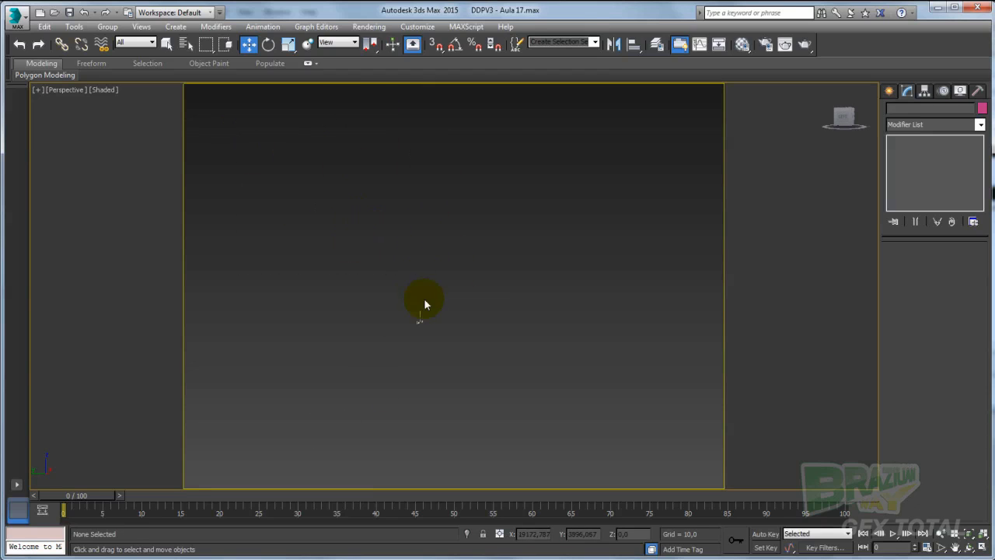
pyautogui.moveTo(433, 227); pyautogui.dragTo(413, 257, button='middle')
pyautogui.scroll(4, 409, 294)
pyautogui.moveTo(408, 295); pyautogui.dragTo(402, 194, button='middle')
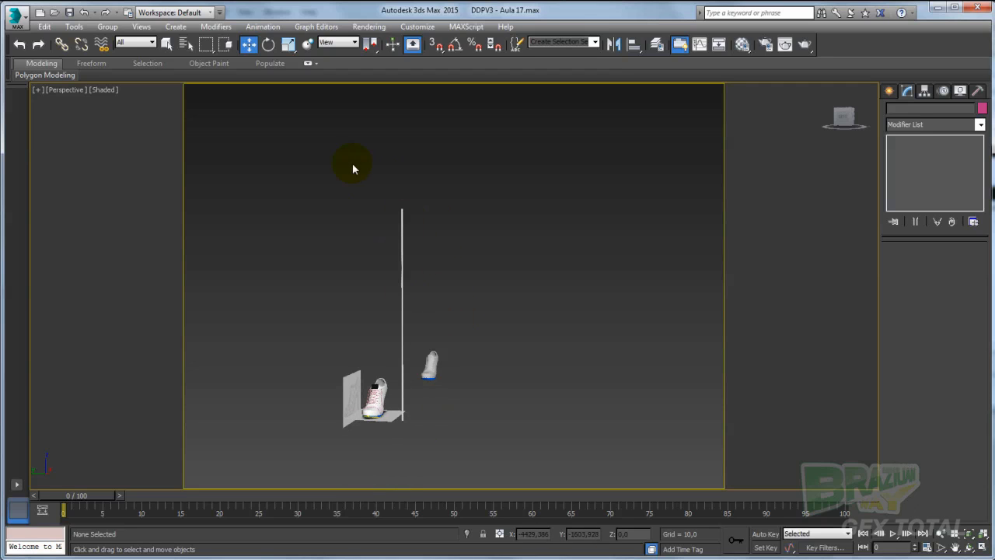
pyautogui.moveTo(352, 178); pyautogui.dragTo(453, 334)
pyautogui.press('Delete')
# Step: Delete the remaining copies above the original cylinder so only the lowest one is kept beside the shoe
pyautogui.moveTo(401, 309); pyautogui.dragTo(401, 261, button='middle')
pyautogui.scroll(3, 400, 261)
pyautogui.moveTo(399, 262); pyautogui.dragTo(445, 314)
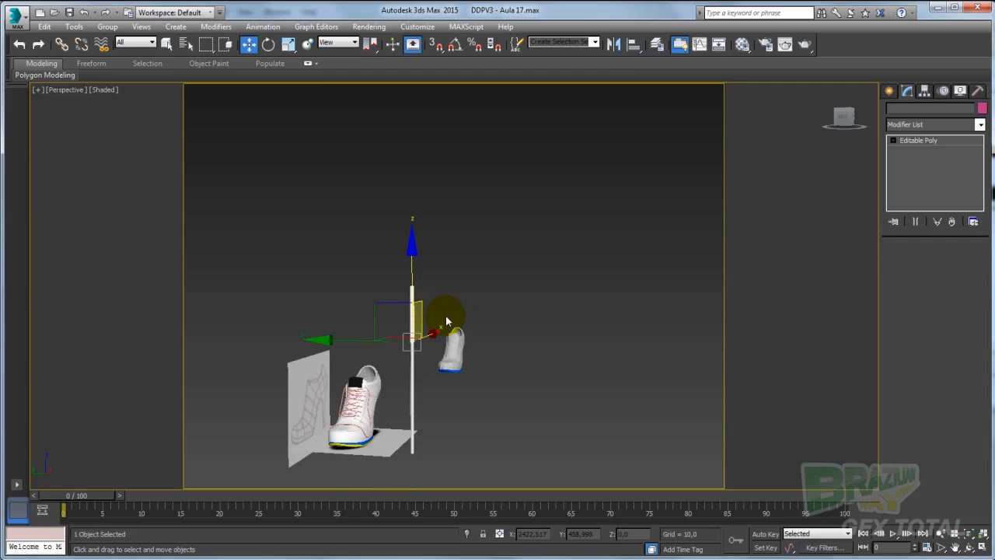
pyautogui.moveTo(432, 308); pyautogui.dragTo(435, 223, button='middle')
pyautogui.press('Delete')
pyautogui.moveTo(413, 241); pyautogui.dragTo(444, 300)
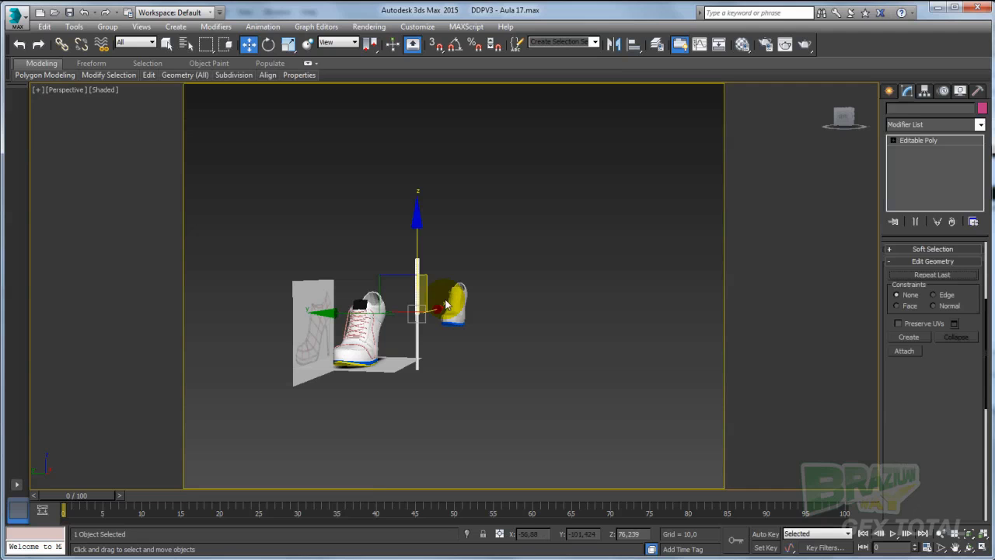
pyautogui.press('Delete')
# Step: Isolate the original cylinder and, with vertex snapping on, clone it from its bottom end to its top end as 45 stacked copies
pyautogui.click(418, 332)
pyautogui.scroll(6, 424, 353)
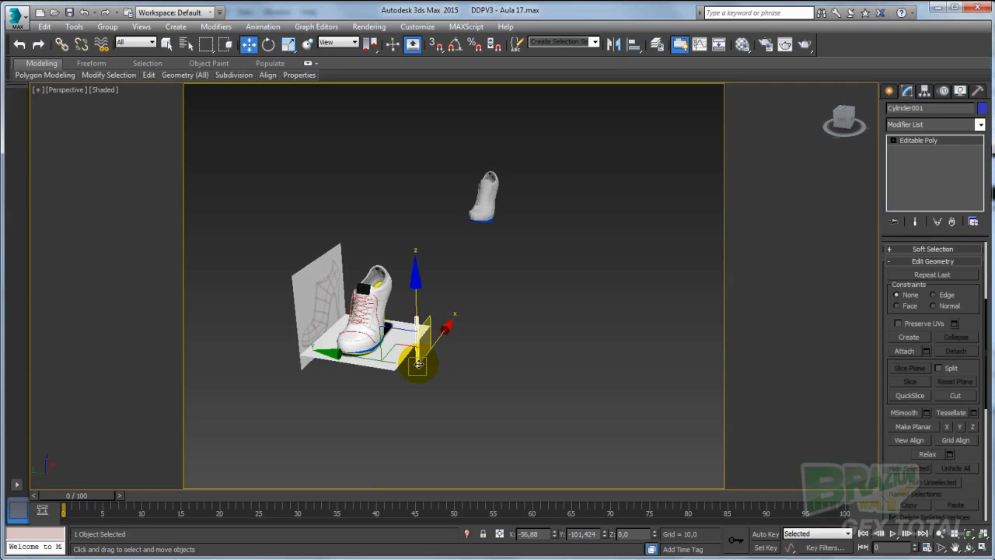
pyautogui.click(466, 533)
pyautogui.moveTo(451, 326); pyautogui.dragTo(422, 378, button='middle')
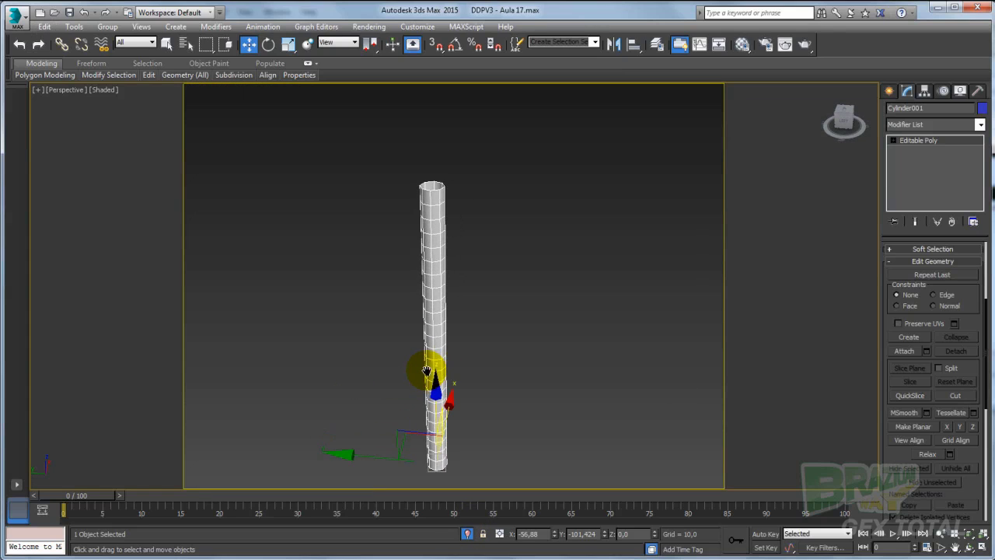
pyautogui.press('s')
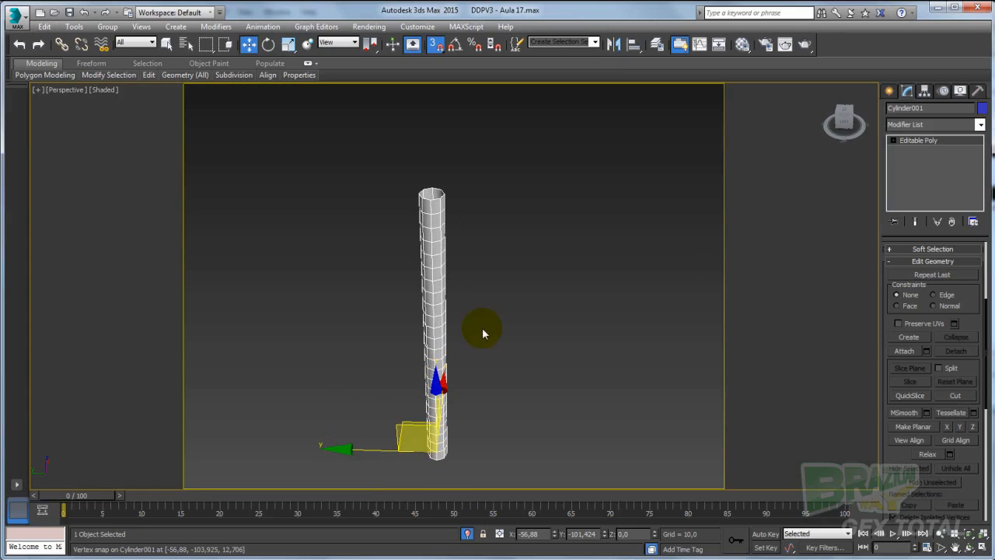
pyautogui.keyDown('shift'); pyautogui.moveTo(436, 458); pyautogui.dragTo(432, 194); pyautogui.keyUp('shift')
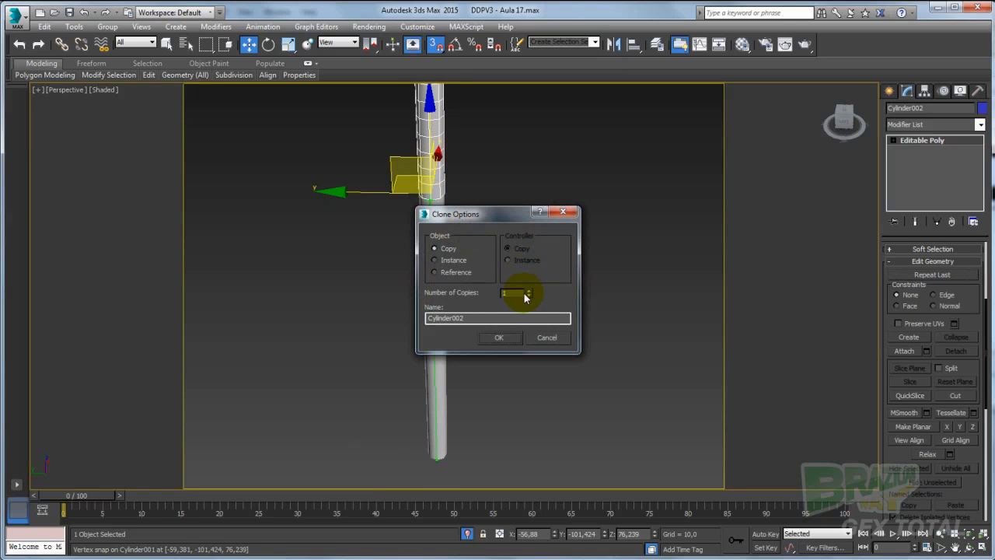
pyautogui.moveTo(519, 295); pyautogui.dragTo(453, 295)
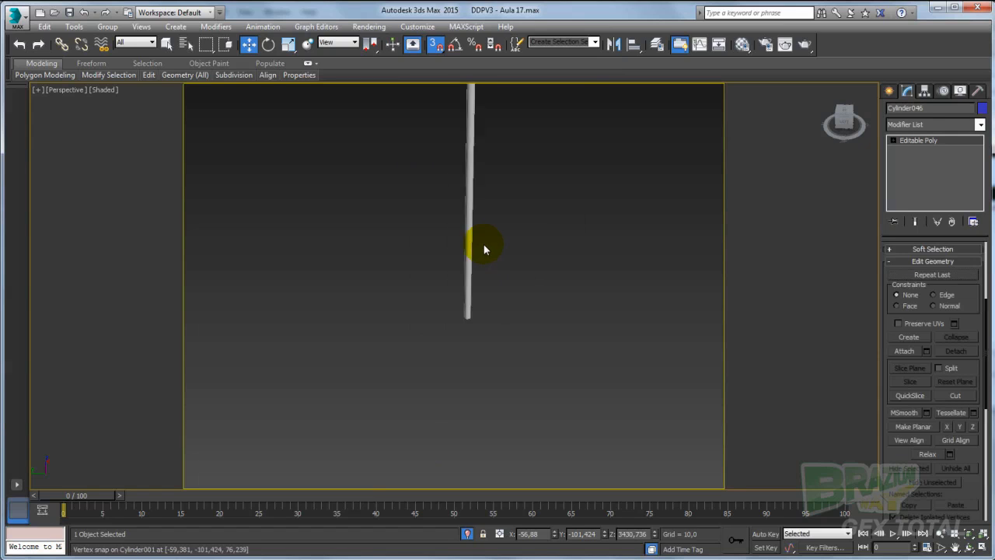
pyautogui.scroll(-4, 483, 245)
pyautogui.moveTo(509, 205)
pyautogui.mouseDown(button='middle')
pyautogui.moveTo(479, 350)
pyautogui.moveTo(485, 390)
pyautogui.mouseUp(button='middle')
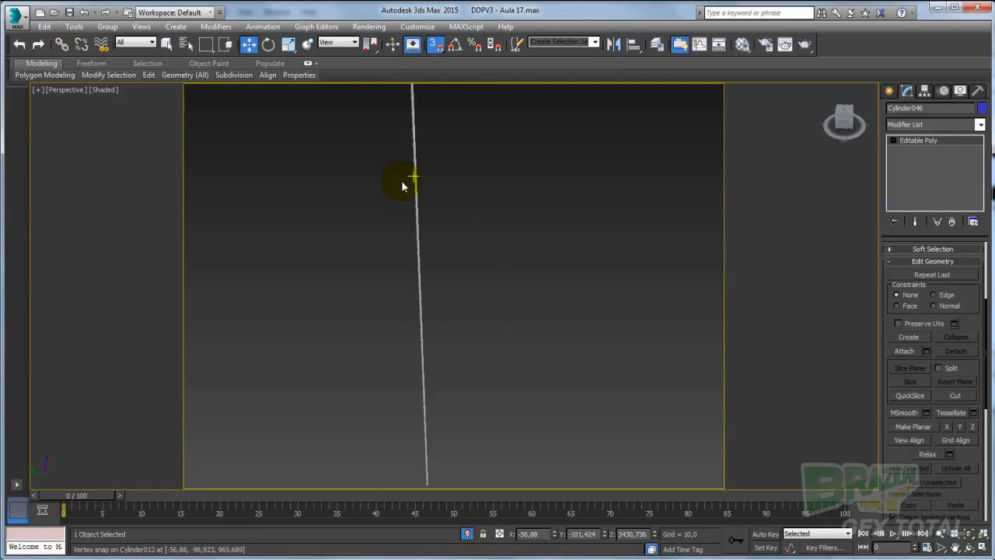
pyautogui.moveTo(494, 238); pyautogui.dragTo(452, 148, button='middle')
# Step: Turn off snapping and attach every copy through Cylinder046 to the original cylinder at the chain's lower end
pyautogui.click(440, 44)
pyautogui.scroll(-5, 420, 167)
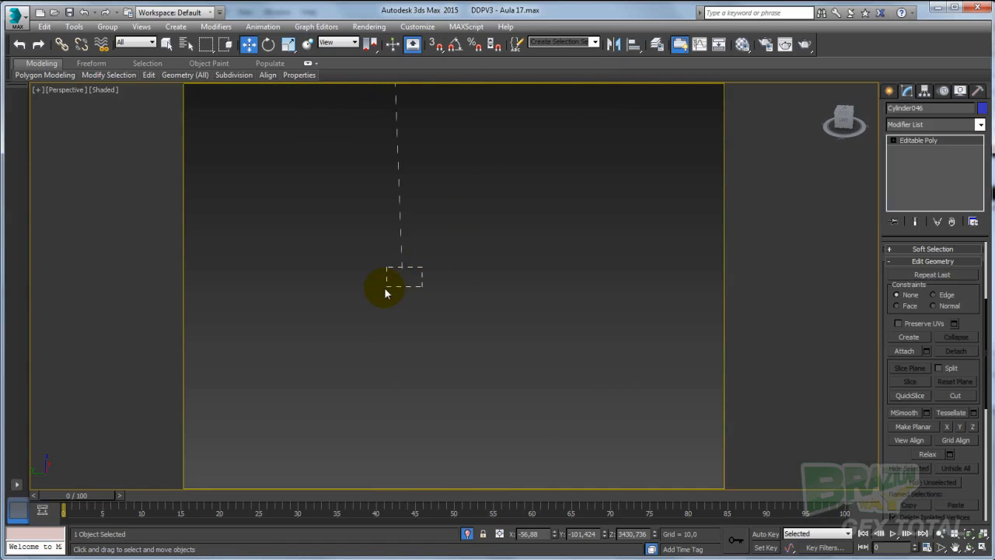
pyautogui.moveTo(384, 289); pyautogui.dragTo(384, 290)
pyautogui.press('z')
pyautogui.scroll(-2, 461, 276)
pyautogui.scroll(-4, 515, 335)
pyautogui.moveTo(518, 340); pyautogui.dragTo(479, 293, button='middle')
pyautogui.moveTo(527, 323); pyautogui.dragTo(406, 395)
pyautogui.moveTo(543, 315); pyautogui.dragTo(546, 350, button='middle')
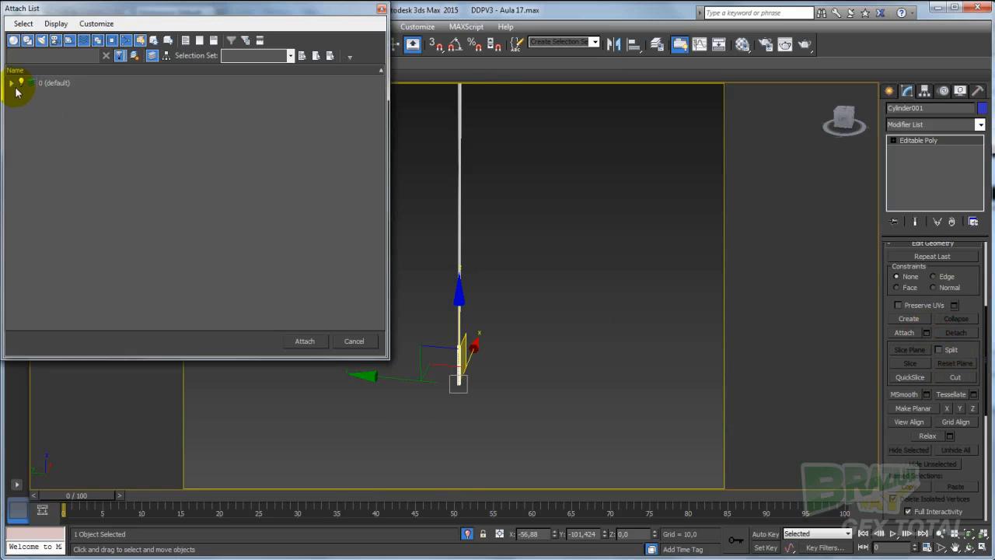
pyautogui.click(16, 88)
pyautogui.scroll(-9, 82, 251)
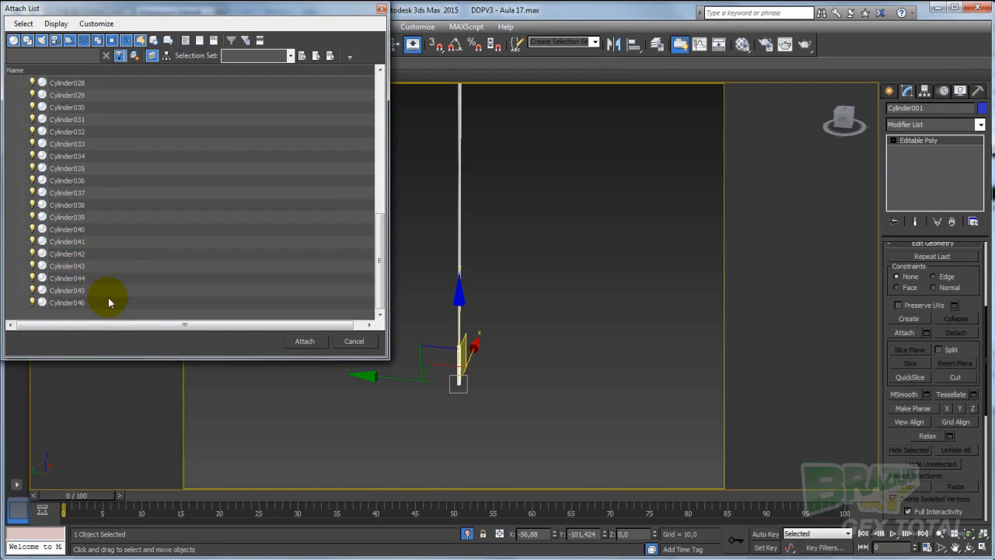
pyautogui.keyDown('shift'); pyautogui.click(73, 303); pyautogui.keyUp('shift')
pyautogui.click(306, 339)
# Step: Try to move individual cylinder segments sideways as elements to test whether they are connected, undoing each move
pyautogui.moveTo(432, 264); pyautogui.dragTo(350, 211, button='middle')
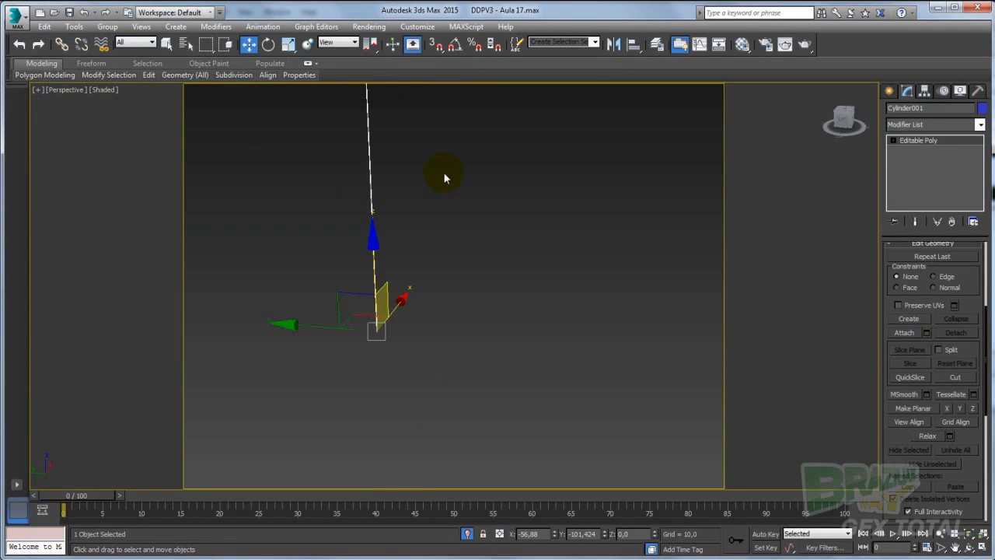
pyautogui.keyDown('alt'); pyautogui.moveTo(443, 178); pyautogui.dragTo(525, 227, button='middle'); pyautogui.keyUp('alt')
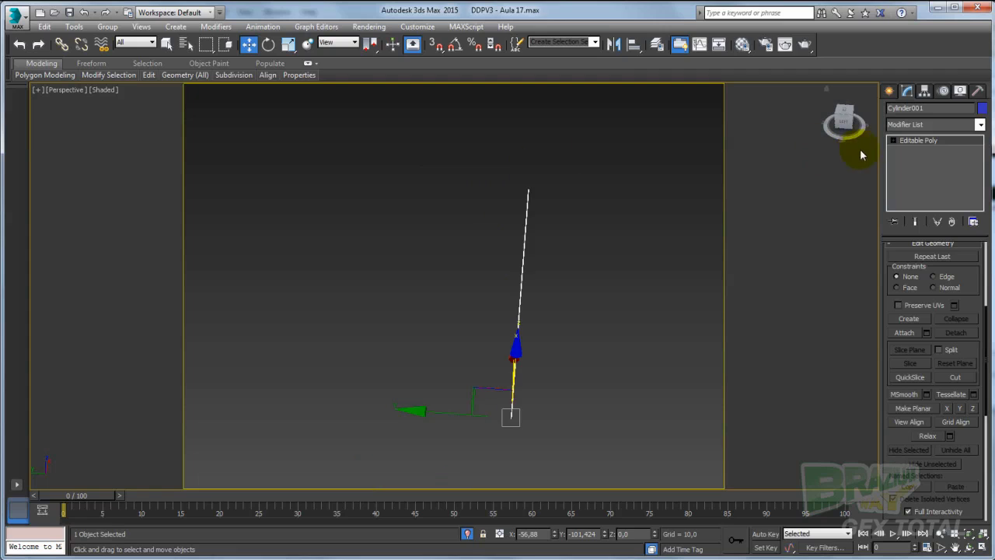
pyautogui.click(893, 141)
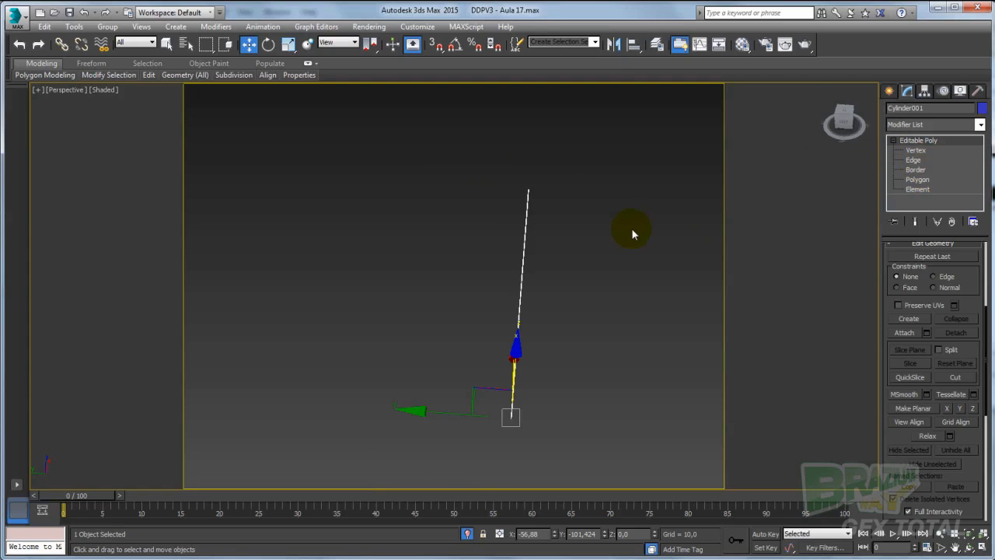
pyautogui.click(931, 191)
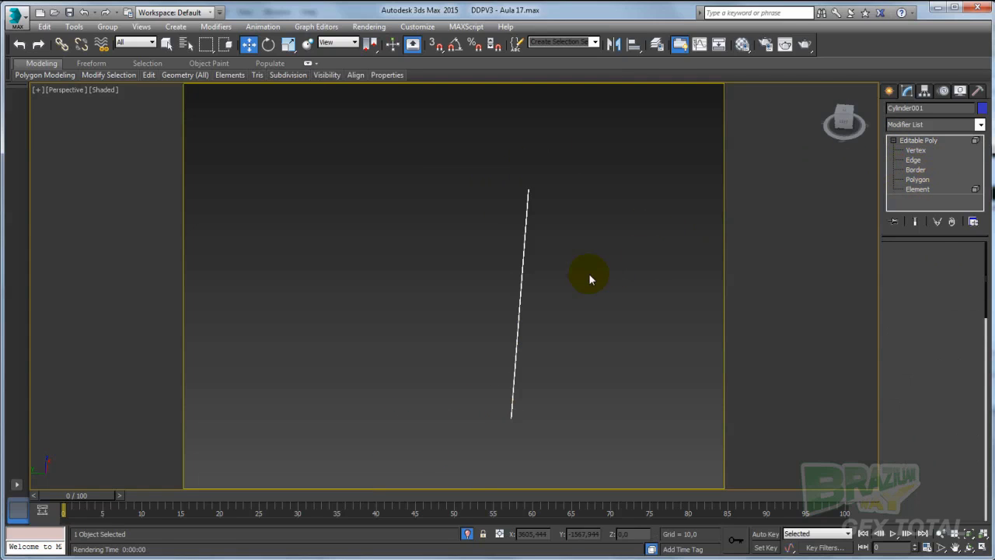
pyautogui.click(523, 289)
pyautogui.scroll(3, 555, 284)
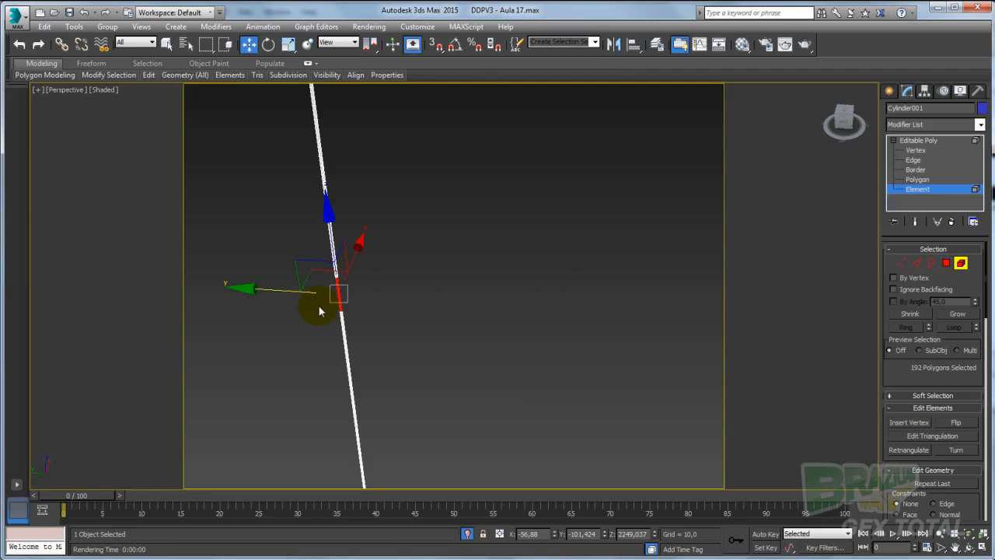
pyautogui.moveTo(275, 294); pyautogui.dragTo(371, 296)
pyautogui.hotkey('ctrl', 'z')
pyautogui.click(344, 330)
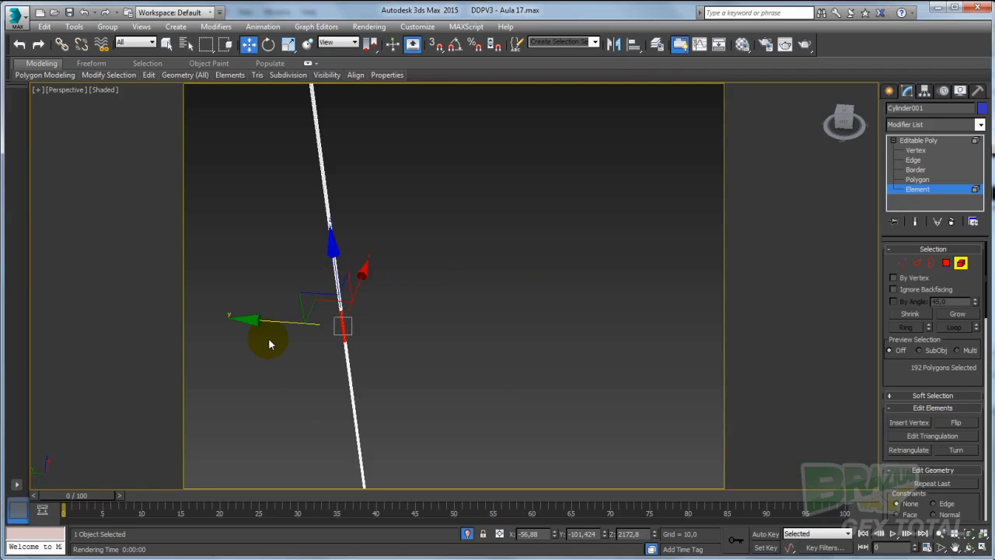
pyautogui.moveTo(316, 324); pyautogui.dragTo(433, 313)
pyautogui.hotkey('ctrl', 'z')
# Step: Select all open borders along the chain, convert them to a vertex selection and weld the segments together
pyautogui.click(932, 263)
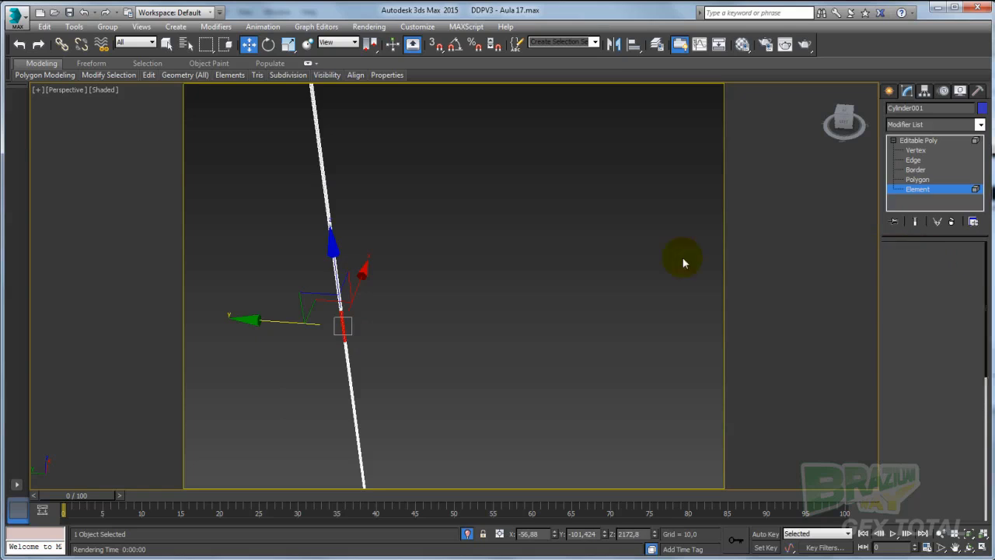
pyautogui.scroll(-4, 538, 244)
pyautogui.moveTo(467, 272); pyautogui.dragTo(416, 270)
pyautogui.scroll(3, 437, 293)
pyautogui.keyDown('alt'); pyautogui.moveTo(441, 299); pyautogui.dragTo(450, 335, button='middle'); pyautogui.keyUp('alt')
pyautogui.scroll(2, 446, 319)
pyautogui.click(426, 270)
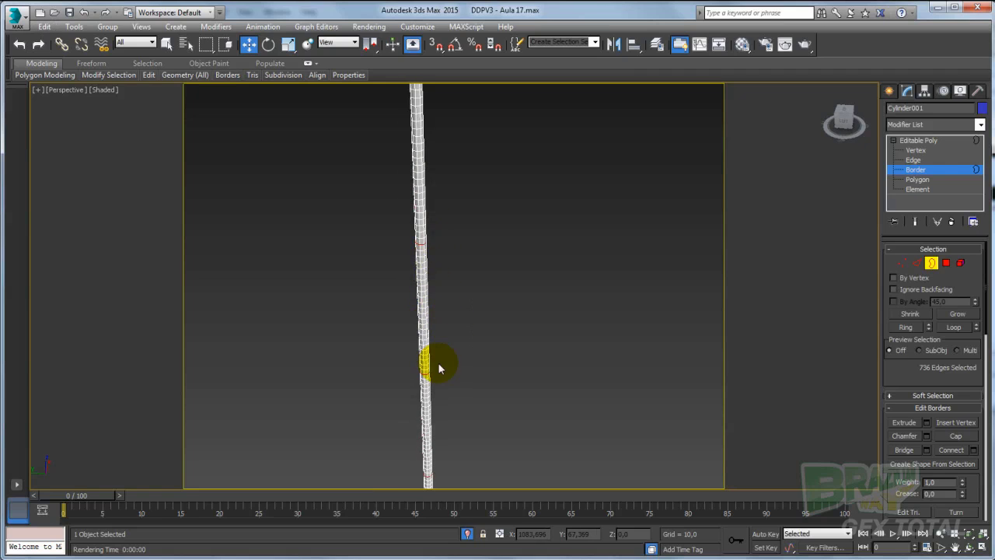
pyautogui.keyDown('ctrl'); pyautogui.click(901, 264); pyautogui.keyUp('ctrl')
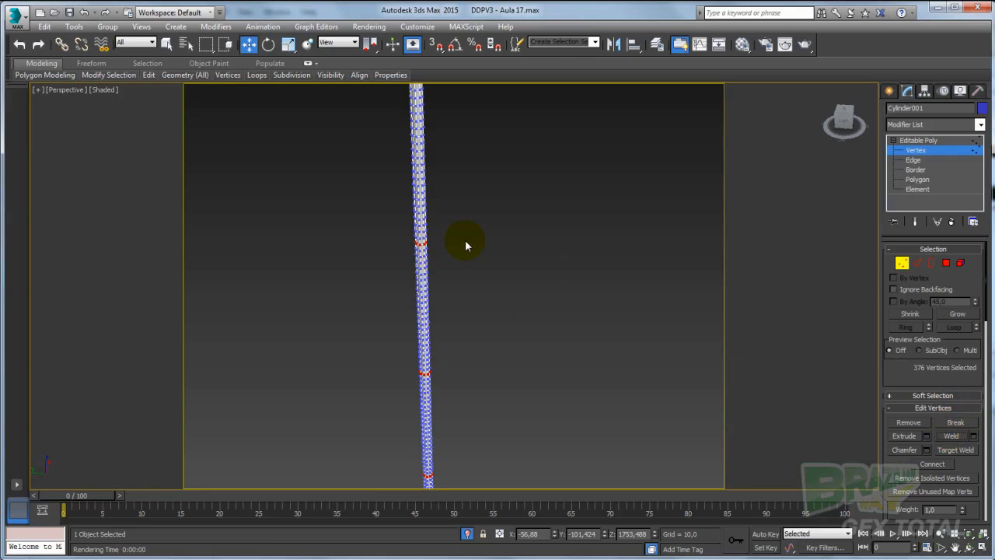
pyautogui.scroll(-4, 465, 246)
# Step: Test the welded joints by shifting one segment's polygons along Y, undo the move and leave sub-object editing
pyautogui.keyDown('ctrl'); pyautogui.click(947, 263); pyautogui.keyUp('ctrl')
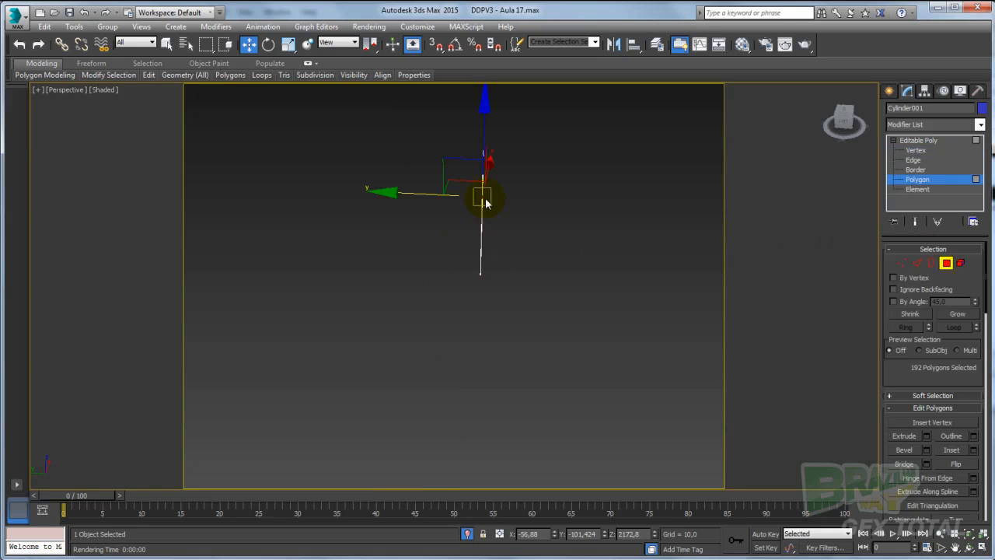
pyautogui.scroll(5, 475, 221)
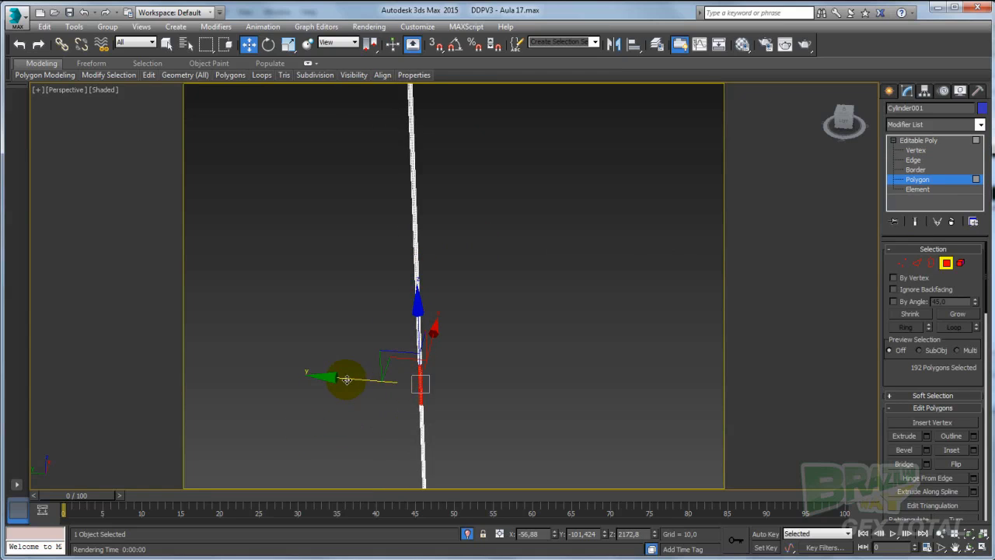
pyautogui.moveTo(347, 379); pyautogui.dragTo(305, 376)
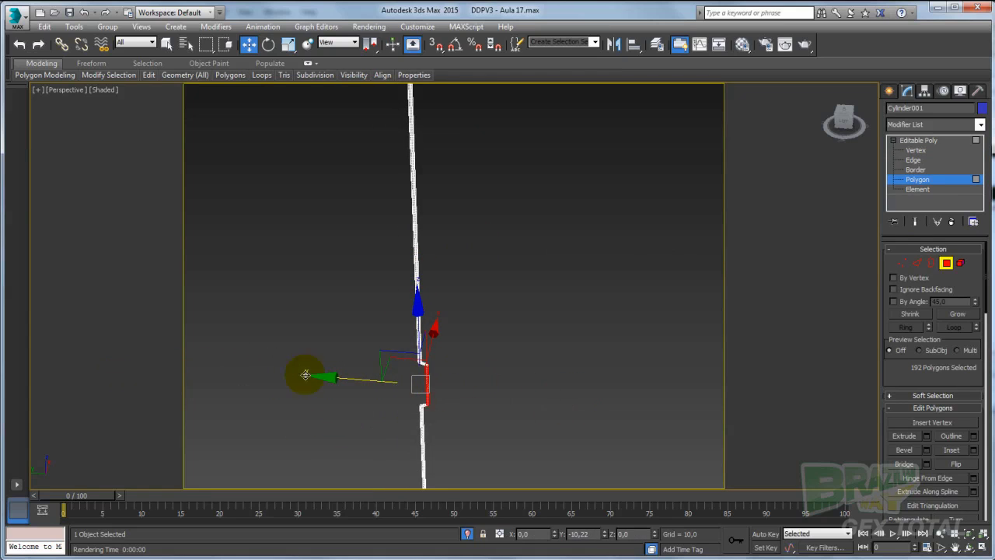
pyautogui.hotkey('ctrl', 'z')
pyautogui.click(892, 143)
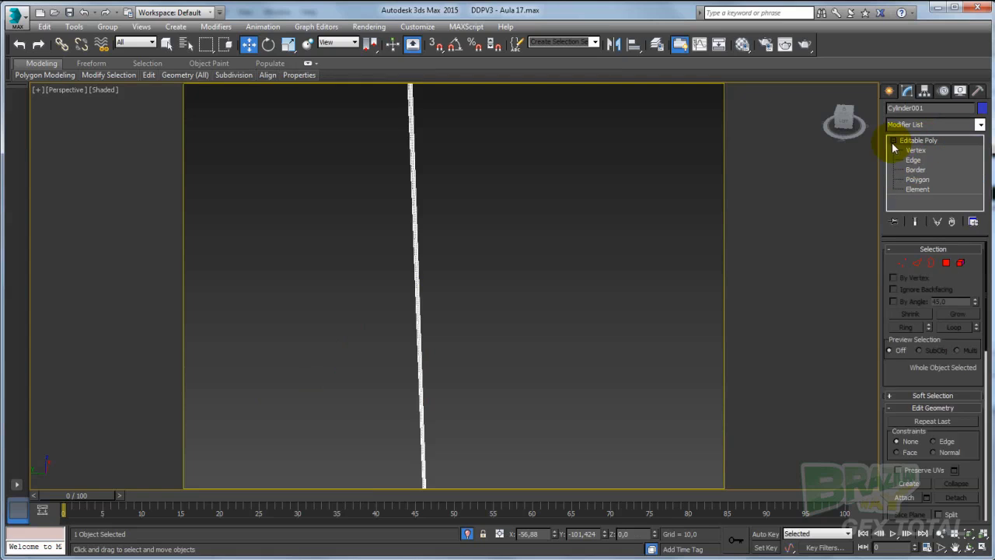
# Step: Exit isolation so the shoe and the rest of the scene are shown with the chain
pyautogui.scroll(-5, 509, 254)
pyautogui.keyDown('alt'); pyautogui.moveTo(526, 291); pyautogui.dragTo(463, 289, button='middle'); pyautogui.keyUp('alt')
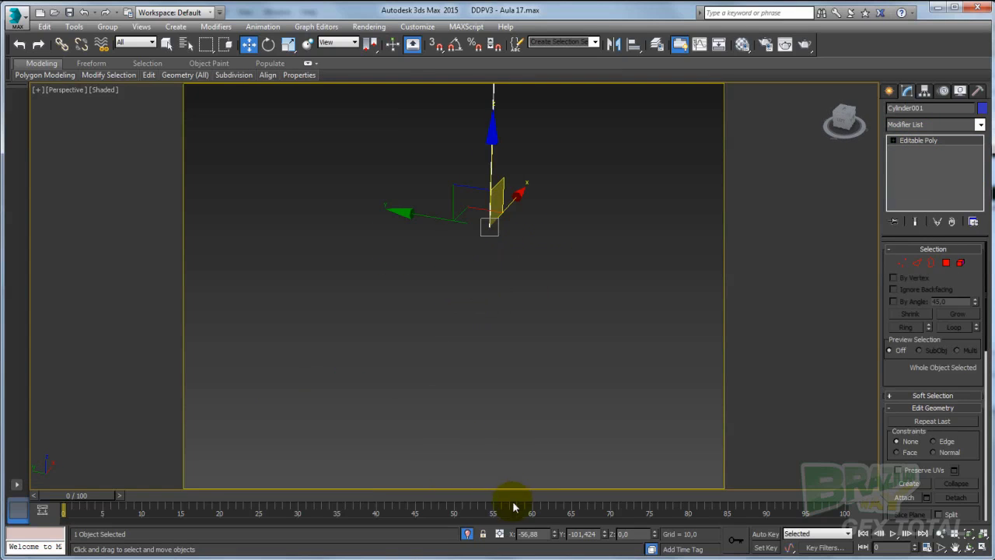
pyautogui.click(468, 530)
pyautogui.scroll(-3, 528, 325)
pyautogui.keyDown('alt'); pyautogui.moveTo(536, 321); pyautogui.dragTo(492, 307, button='middle'); pyautogui.keyUp('alt')
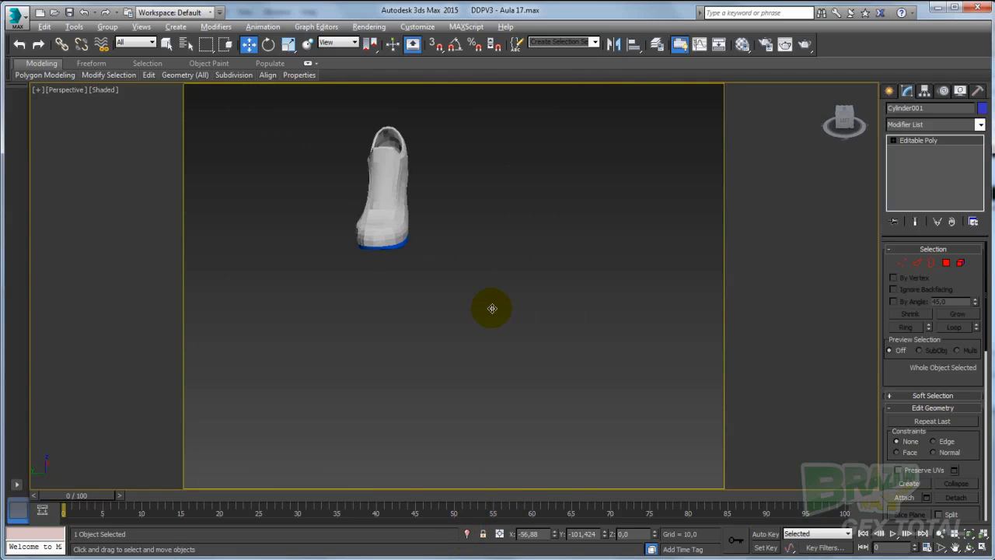
pyautogui.scroll(-3, 492, 310)
pyautogui.scroll(-4, 495, 333)
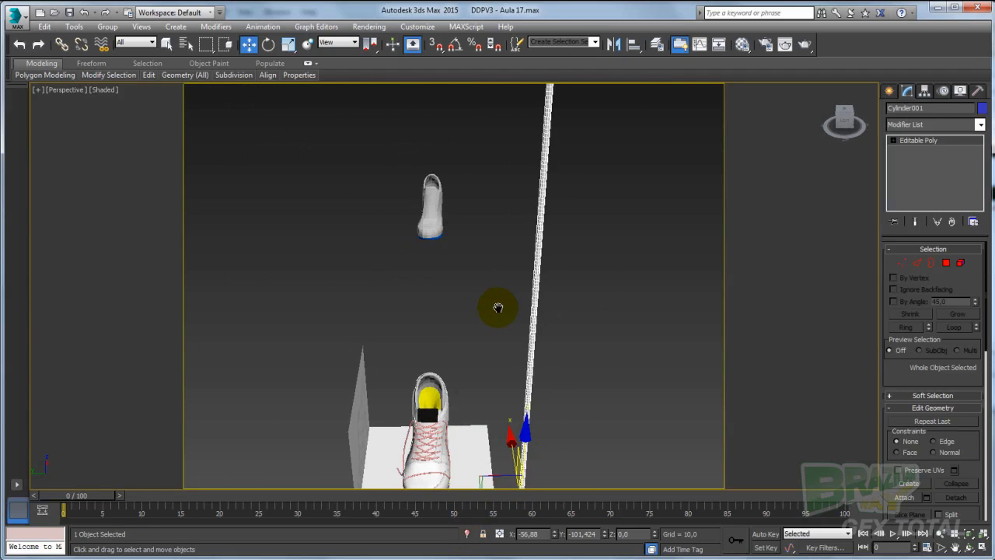
# Step: Select the whole welded chain as one element
pyautogui.click(960, 263)
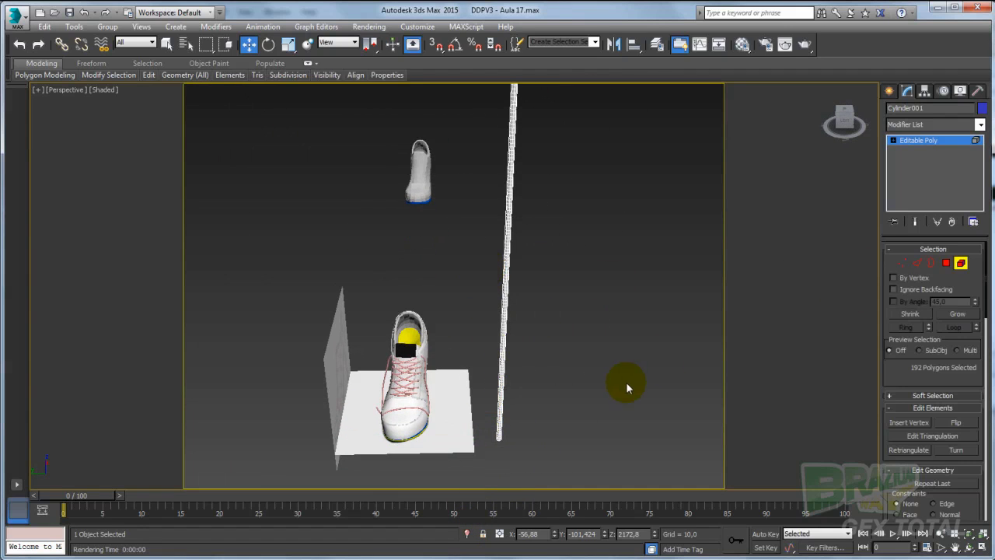
pyautogui.click(923, 143)
pyautogui.click(960, 263)
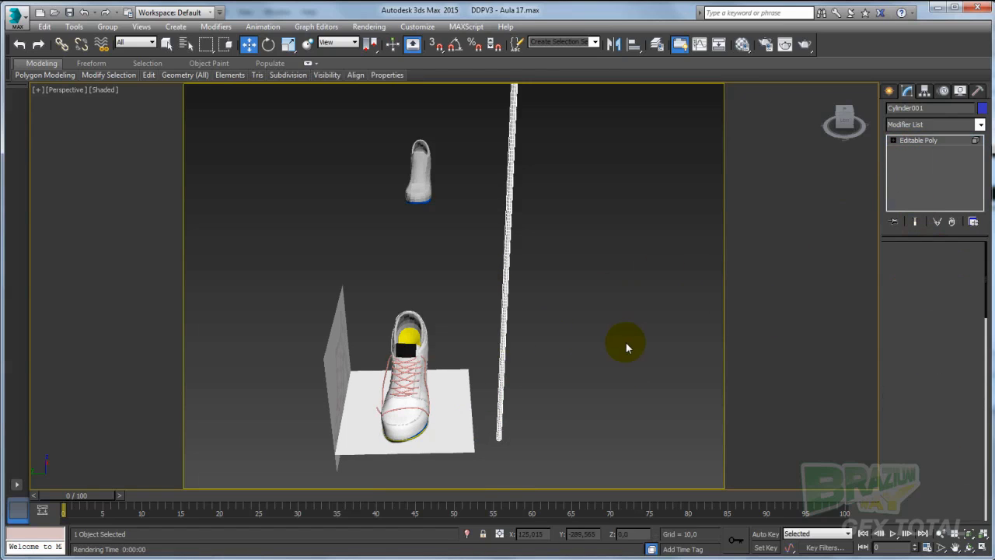
pyautogui.press('5')
pyautogui.click(497, 439)
# Step: Scale the selected chain element down uniformly about its own selection center
pyautogui.scroll(-5, 487, 397)
pyautogui.scroll(-3, 544, 272)
pyautogui.moveTo(549, 253); pyautogui.dragTo(555, 325, button='middle')
pyautogui.press('e')
pyautogui.press('r')
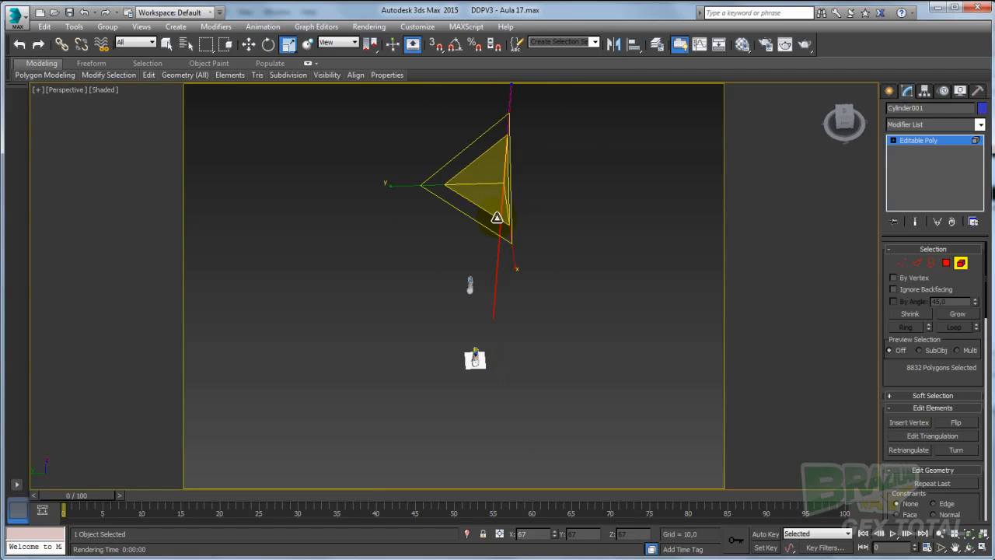
pyautogui.moveTo(369, 44); pyautogui.dragTo(371, 108)
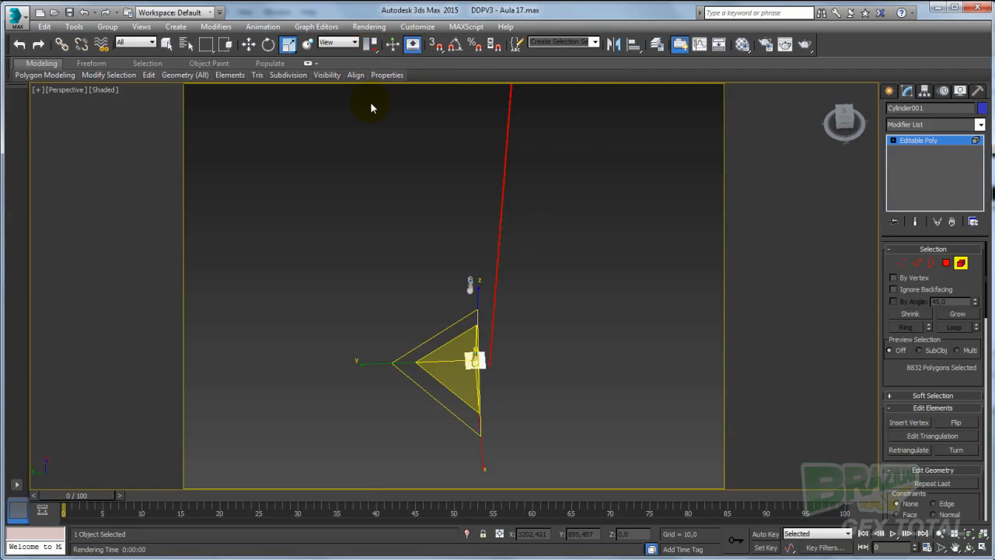
pyautogui.scroll(4, 495, 429)
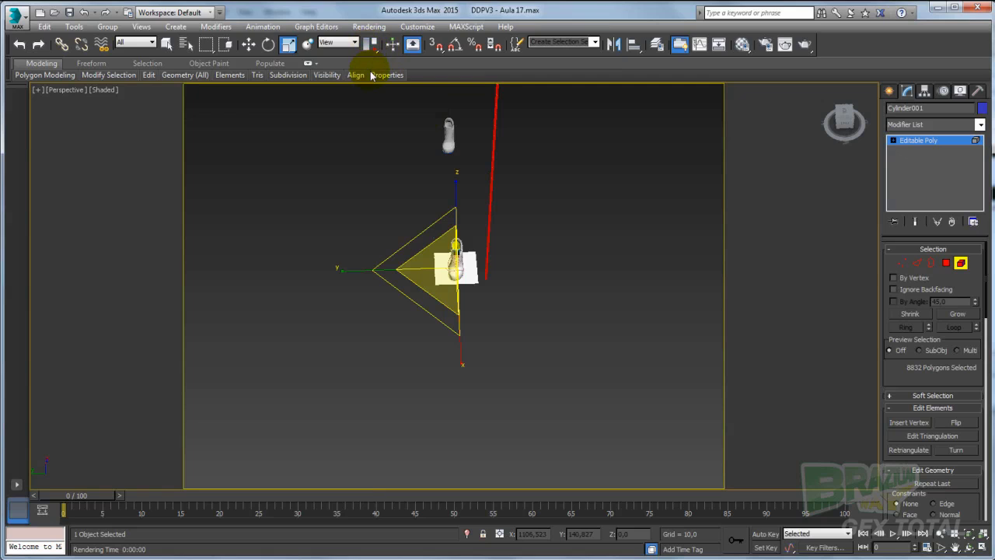
pyautogui.moveTo(371, 83); pyautogui.dragTo(372, 82)
pyautogui.moveTo(486, 245); pyautogui.dragTo(449, 354, button='middle')
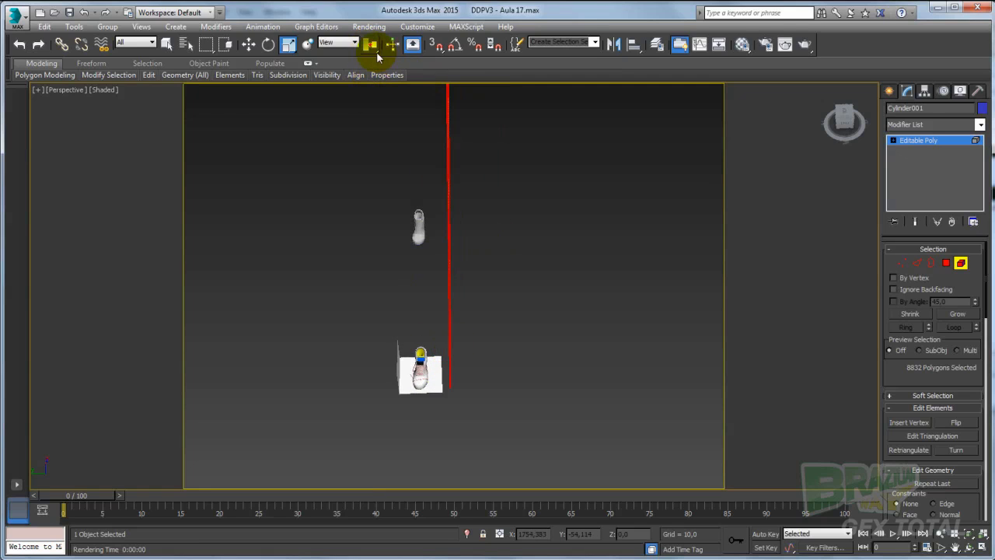
pyautogui.moveTo(369, 65); pyautogui.dragTo(371, 82)
pyautogui.moveTo(412, 116); pyautogui.dragTo(473, 261, button='middle')
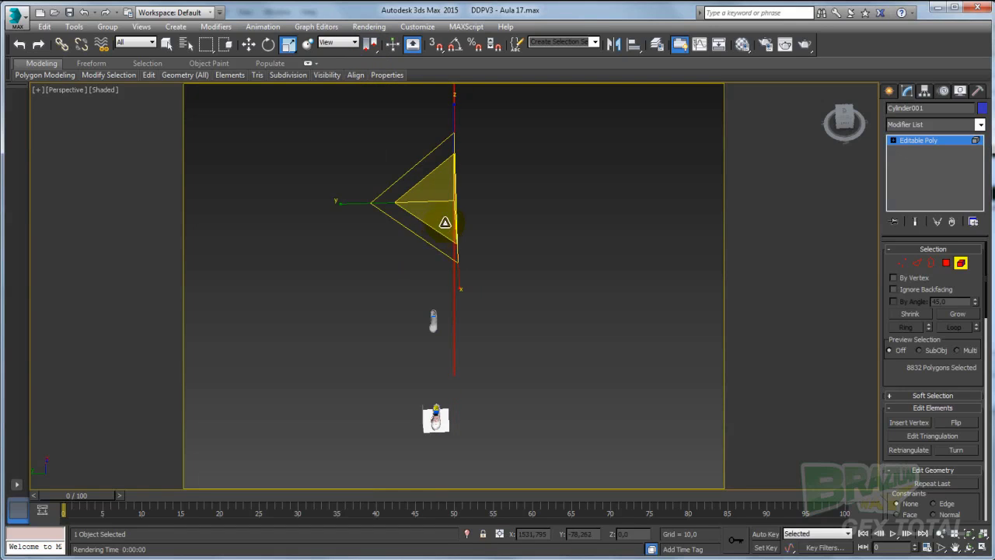
# Step: Move the scaled chain down along Z until its lower end is level with the shoe, and leave element editing
pyautogui.press('w')
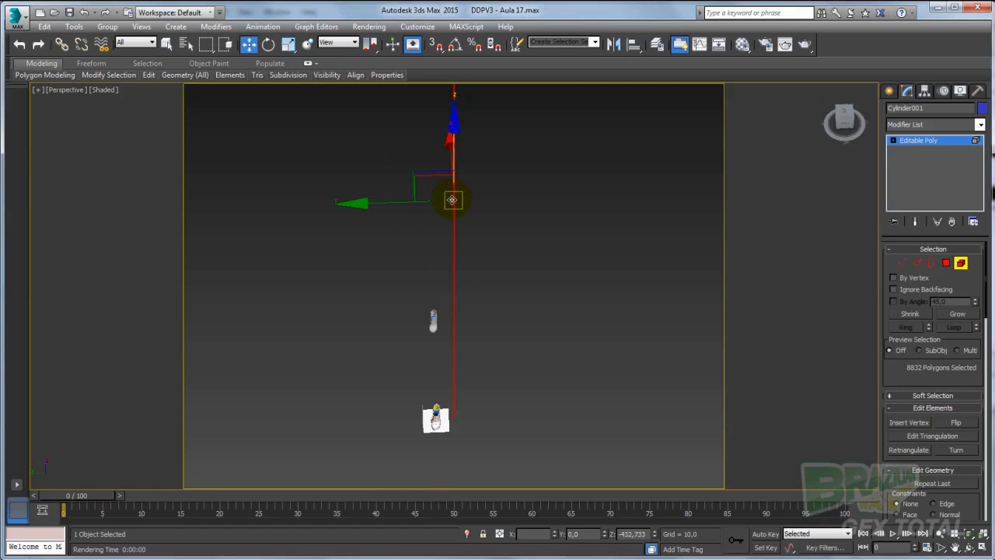
pyautogui.moveTo(452, 208); pyautogui.dragTo(453, 291)
pyautogui.click(928, 140)
# Step: Add a PathDeform (WSM) modifier to the cylinder chain
pyautogui.scroll(4, 521, 377)
pyautogui.moveTo(521, 377); pyautogui.dragTo(599, 276, button='middle')
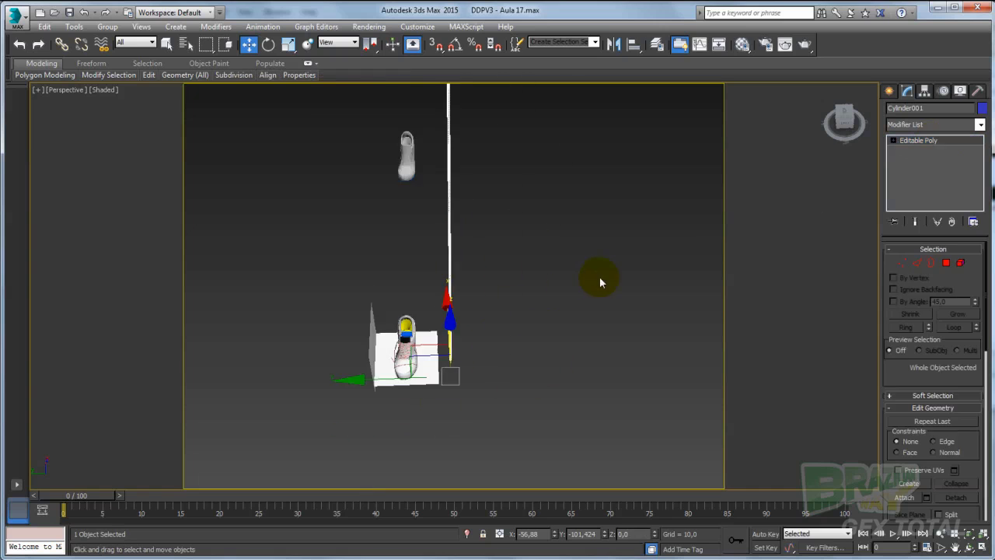
pyautogui.scroll(5, 416, 357)
pyautogui.keyDown('alt'); pyautogui.moveTo(491, 366); pyautogui.dragTo(536, 319, button='middle'); pyautogui.keyUp('alt')
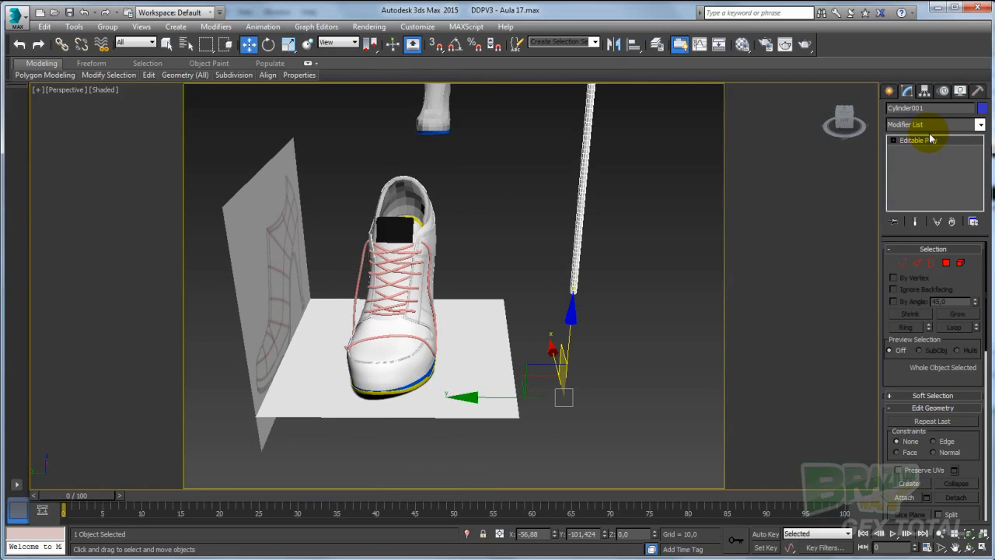
pyautogui.click(981, 125)
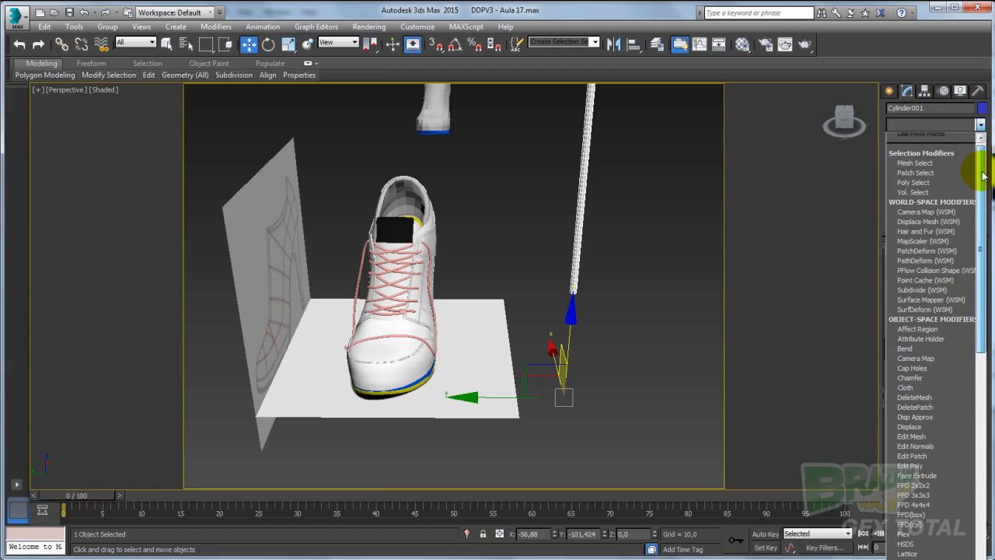
pyautogui.scroll(-1, 948, 189)
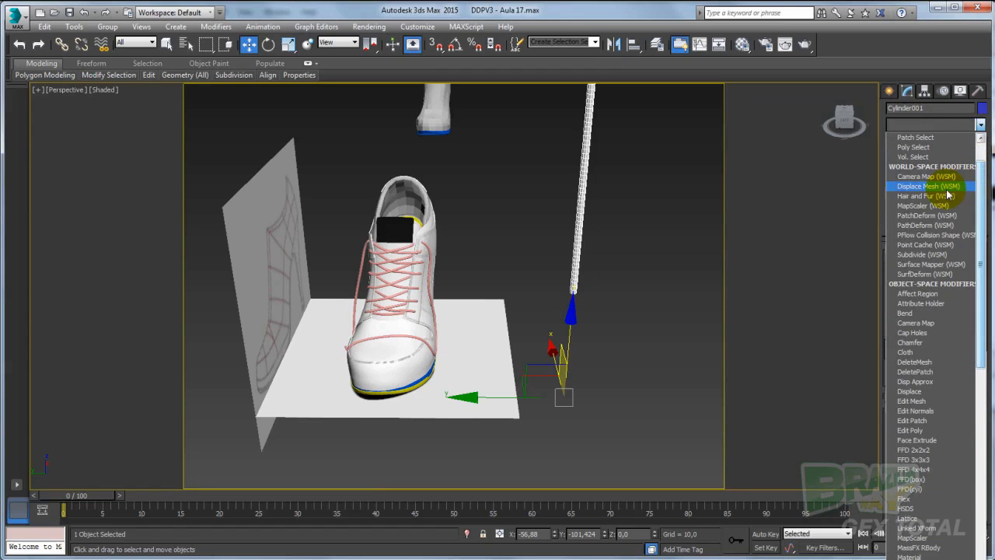
pyautogui.click(917, 225)
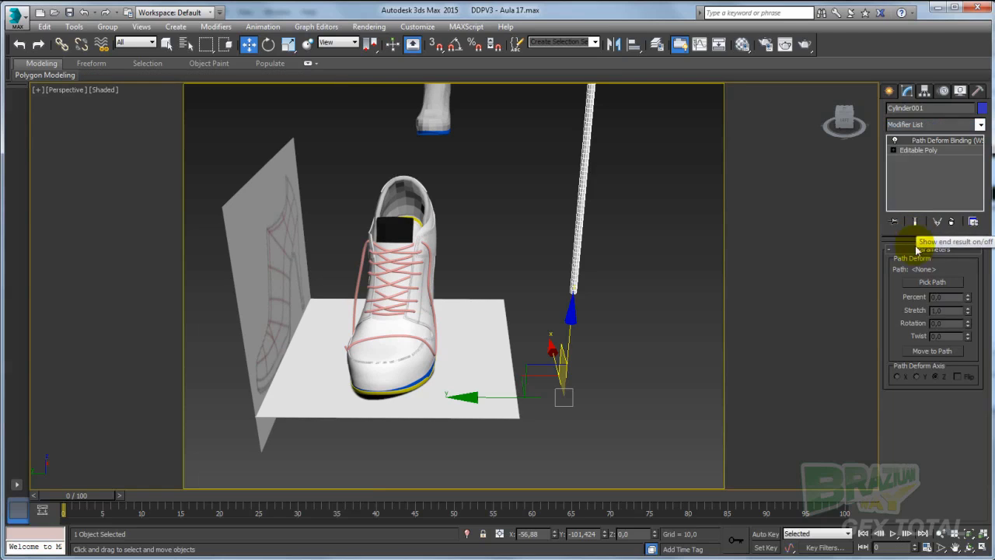
# Step: Pick the pink shoelace spline on the shoe as the deformation path
pyautogui.click(932, 285)
pyautogui.scroll(6, 449, 289)
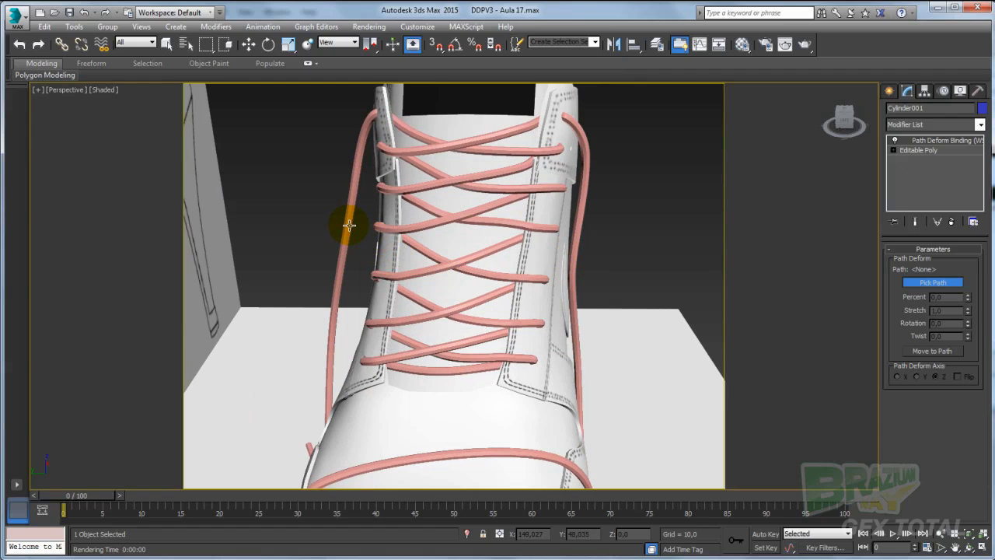
pyautogui.click(349, 224)
pyautogui.scroll(-10, 349, 224)
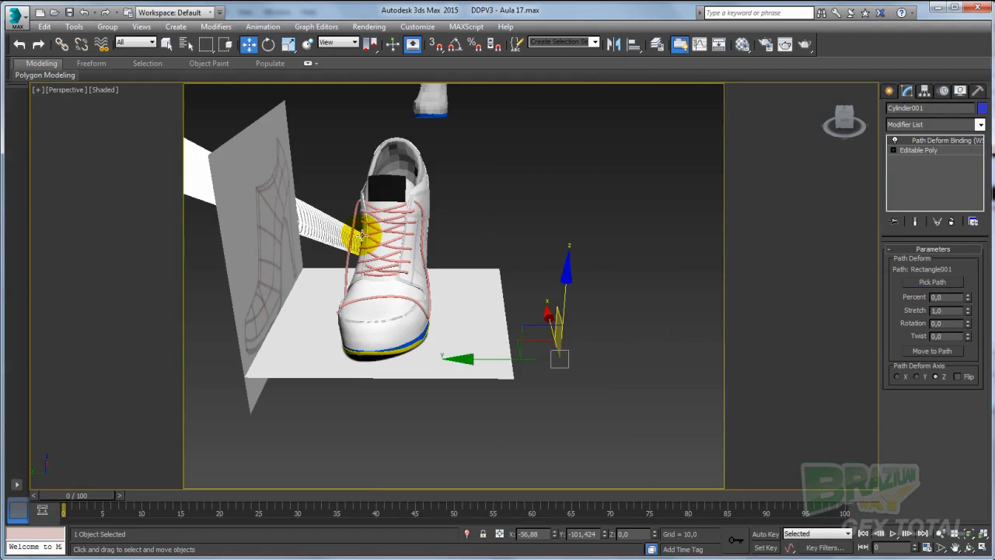
pyautogui.scroll(10, 455, 249)
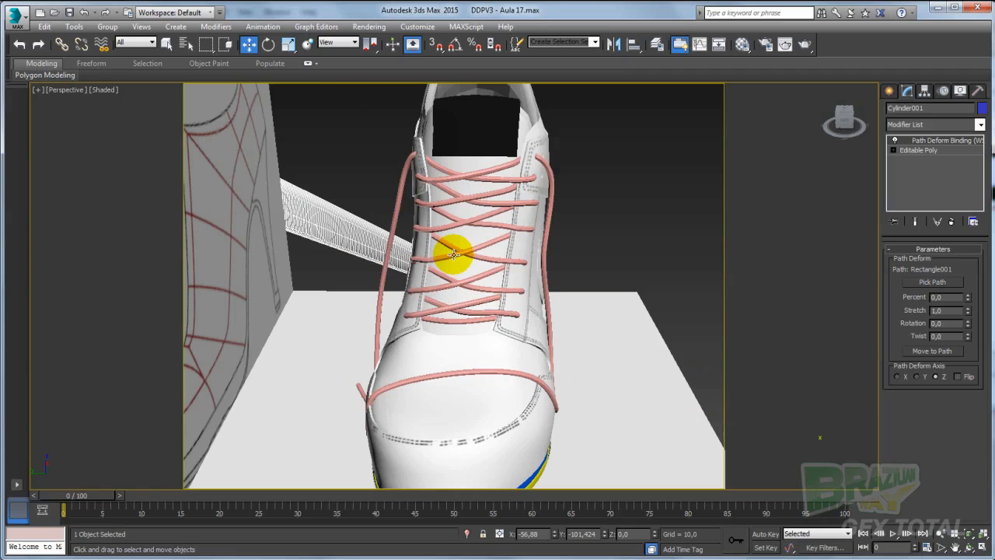
# Step: Move the deformed chain onto the picked path so it follows the shoe's lacing, and check its coverage
pyautogui.click(933, 351)
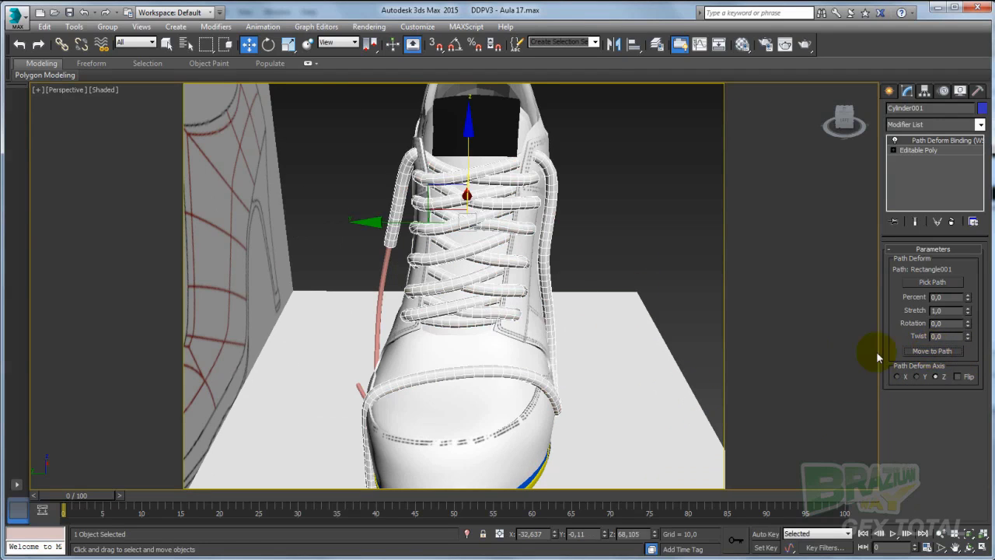
pyautogui.keyDown('alt'); pyautogui.moveTo(620, 290); pyautogui.dragTo(460, 213, button='middle'); pyautogui.keyUp('alt')
pyautogui.scroll(3, 461, 212)
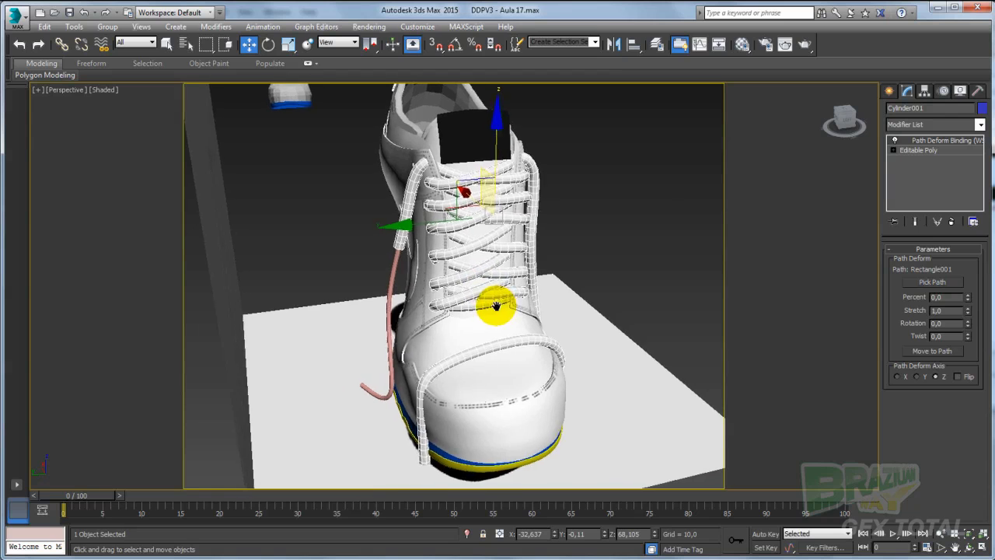
pyautogui.scroll(-8, 493, 302)
pyautogui.moveTo(604, 383); pyautogui.dragTo(515, 334, button='middle')
pyautogui.scroll(6, 510, 350)
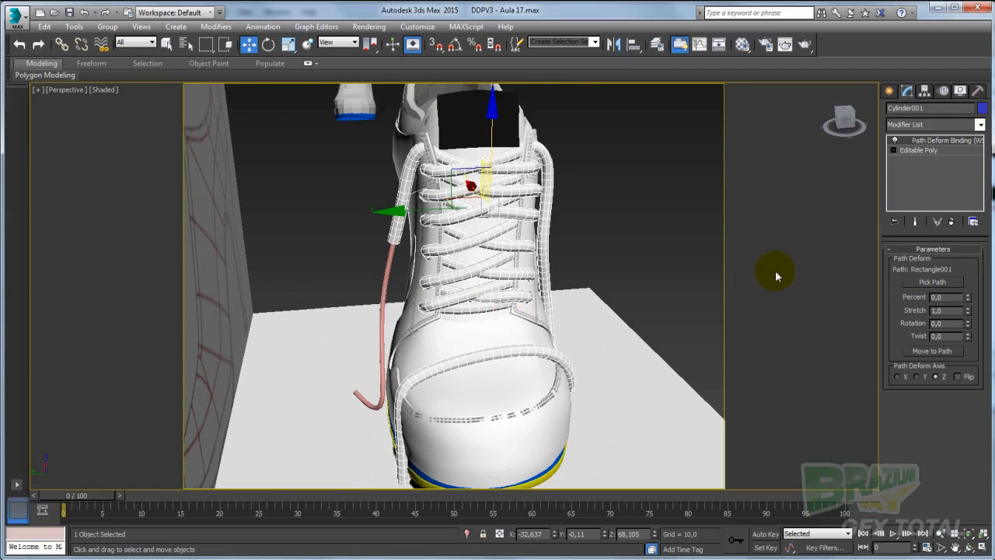
# Step: Slide the deformed chain along the lace path by setting the PathDeform Percent to -11
pyautogui.moveTo(969, 302); pyautogui.dragTo(962, 309)
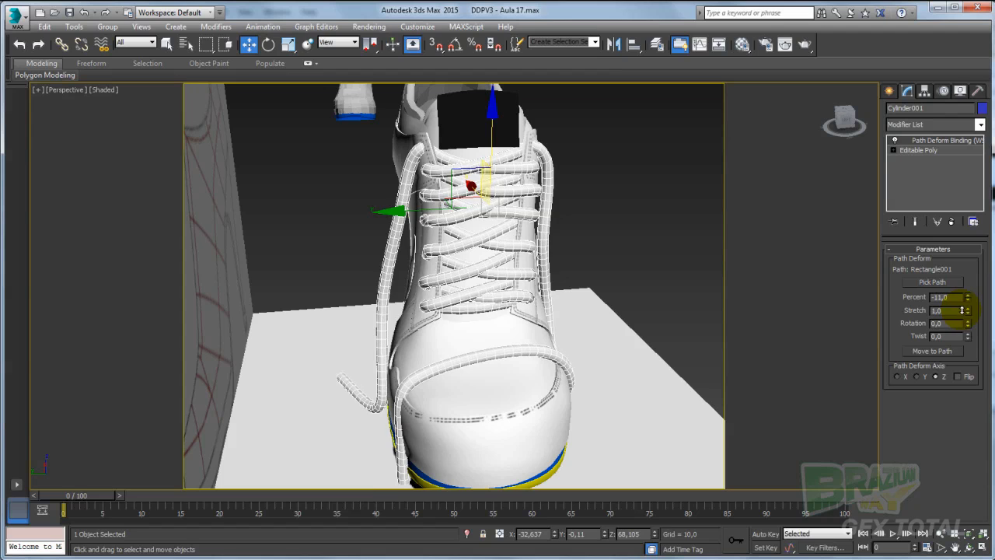
# Step: With the path deformation turned off, scale the whole chain element uniformly to about 59 %, and turn the deformation back on
pyautogui.scroll(-12, 489, 288)
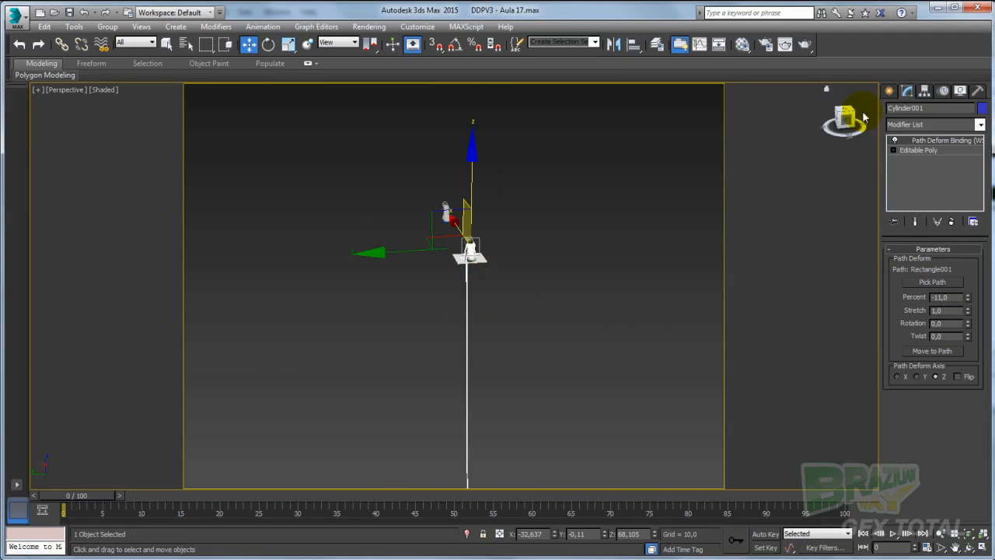
pyautogui.click(894, 139)
pyautogui.click(893, 150)
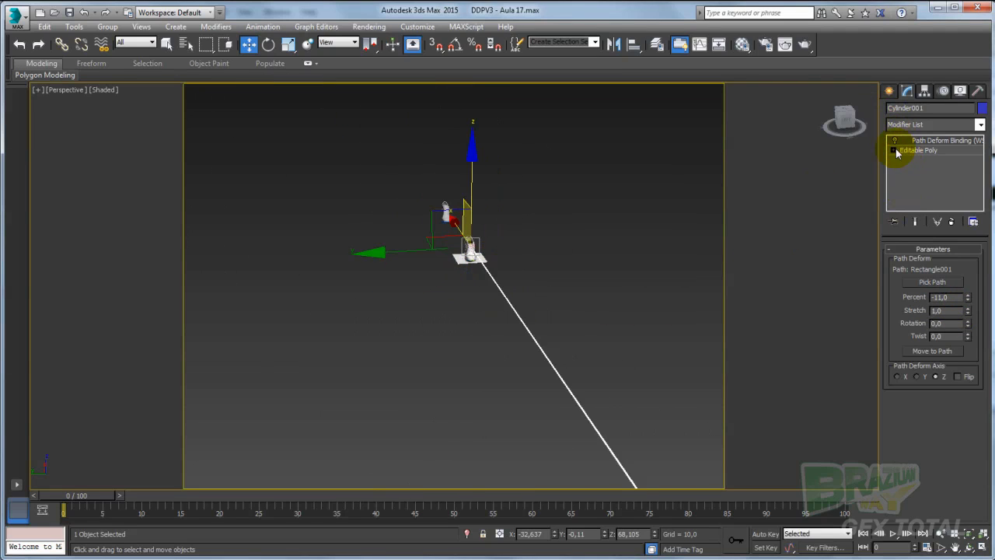
pyautogui.click(919, 200)
pyautogui.moveTo(543, 273); pyautogui.dragTo(505, 342)
pyautogui.keyDown('alt'); pyautogui.moveTo(505, 342); pyautogui.dragTo(565, 377, button='middle'); pyautogui.keyUp('alt')
pyautogui.press('r')
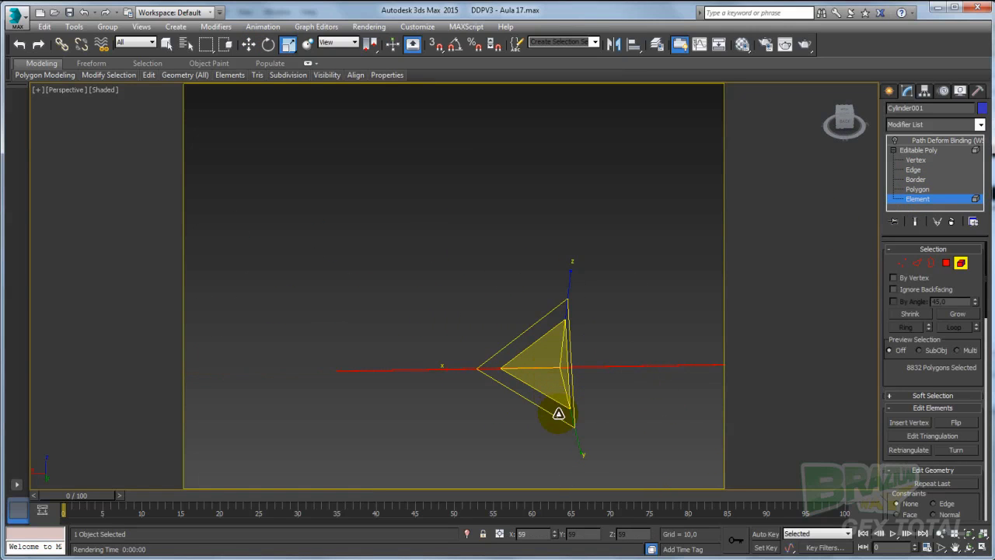
pyautogui.click(936, 140)
pyautogui.click(895, 141)
# Step: Set the PathDeform Percent to -109 so the scaled-down chain reaches the far end of the lace path
pyautogui.moveTo(320, 249); pyautogui.dragTo(670, 179, button='middle')
pyautogui.scroll(3, 478, 247)
pyautogui.keyDown('alt'); pyautogui.moveTo(479, 247); pyautogui.dragTo(639, 208, button='middle'); pyautogui.keyUp('alt')
pyautogui.moveTo(639, 208); pyautogui.dragTo(599, 251, button='middle')
pyautogui.scroll(4, 506, 231)
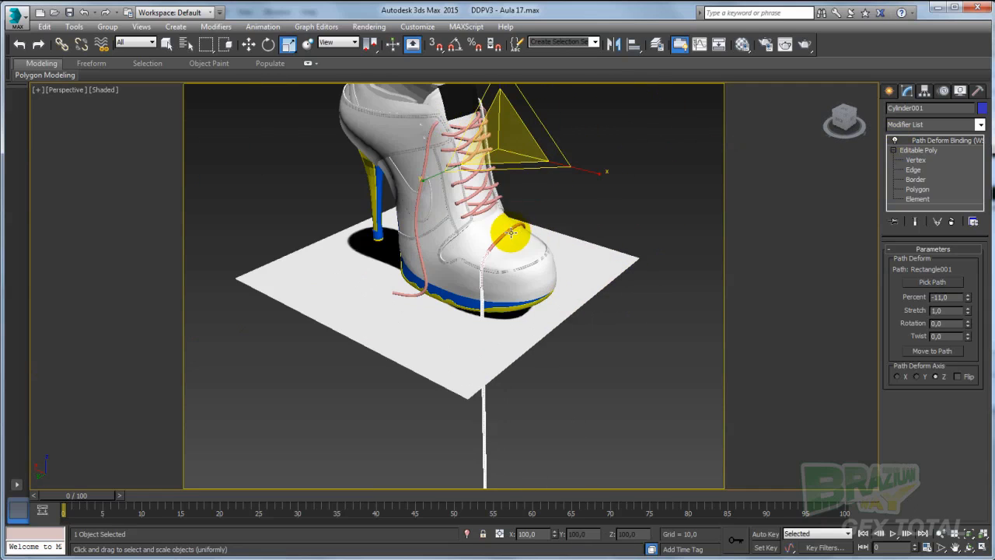
pyautogui.scroll(2, 506, 296)
pyautogui.scroll(2, 506, 306)
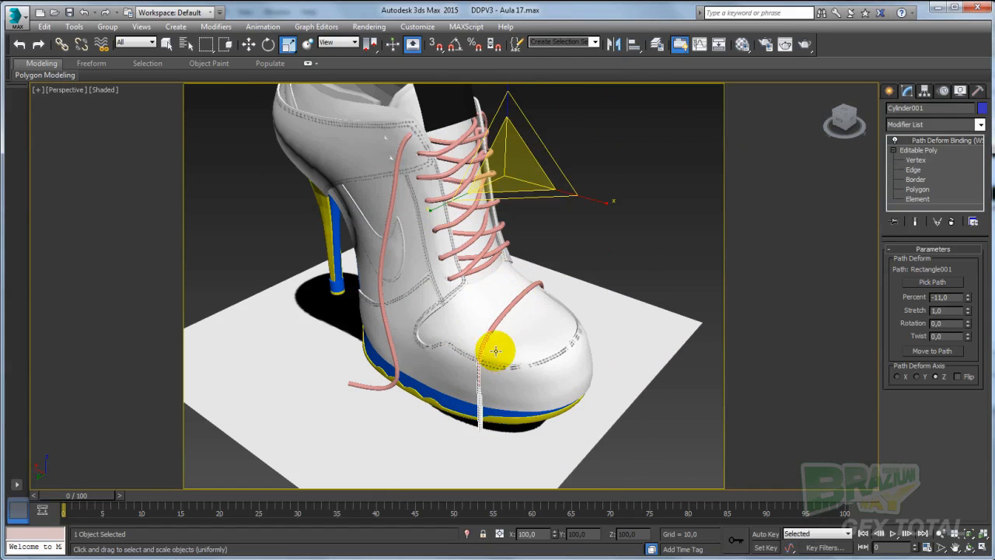
pyautogui.moveTo(967, 302); pyautogui.dragTo(965, 269)
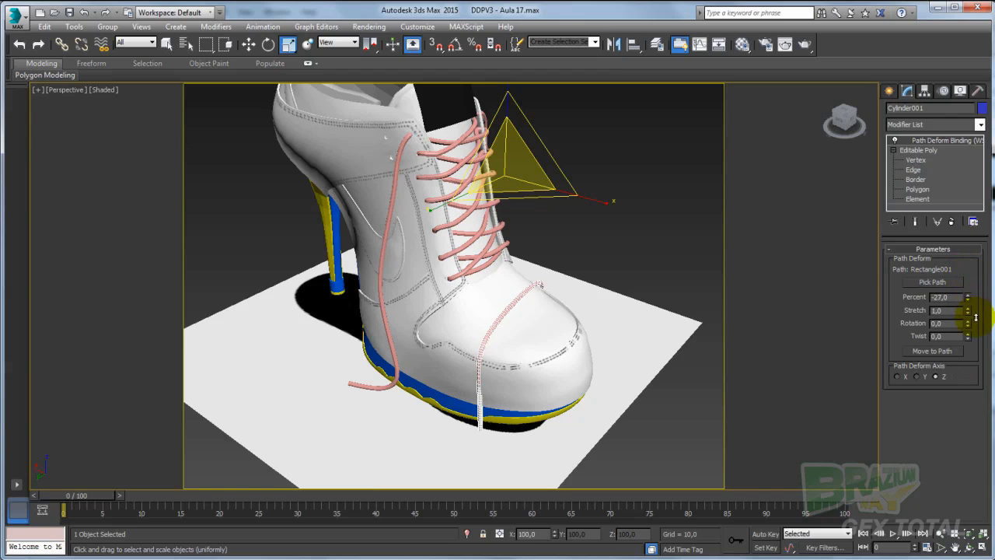
pyautogui.moveTo(978, 336); pyautogui.dragTo(975, 418)
pyautogui.keyDown('alt'); pyautogui.moveTo(622, 366); pyautogui.dragTo(653, 328, button='middle'); pyautogui.keyUp('alt')
pyautogui.scroll(8, 653, 331)
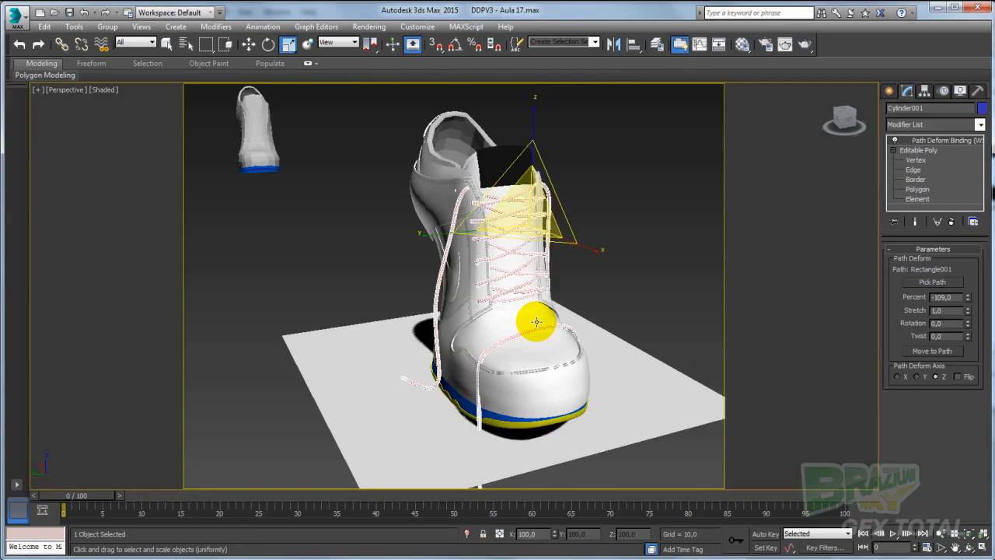
# Step: Examine how the scaled chain fits the pink spline along the eyelets and the loose lace end
pyautogui.keyDown('alt'); pyautogui.moveTo(561, 307); pyautogui.dragTo(385, 268, button='middle'); pyautogui.keyUp('alt')
pyautogui.scroll(8, 442, 280)
pyautogui.moveTo(316, 245); pyautogui.dragTo(533, 283, button='middle')
pyautogui.scroll(-7, 529, 281)
pyautogui.scroll(8, 560, 283)
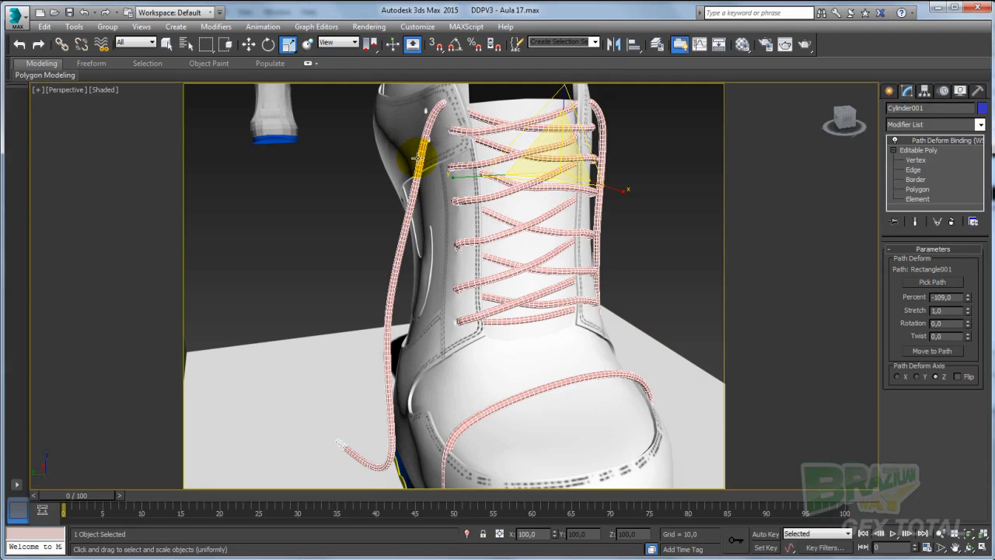
pyautogui.scroll(-4, 444, 199)
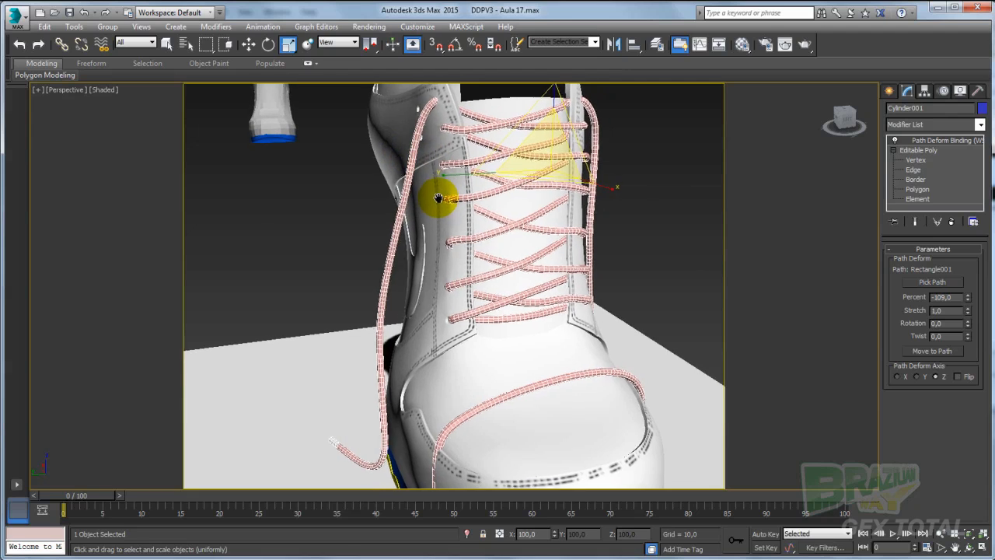
pyautogui.scroll(6, 482, 198)
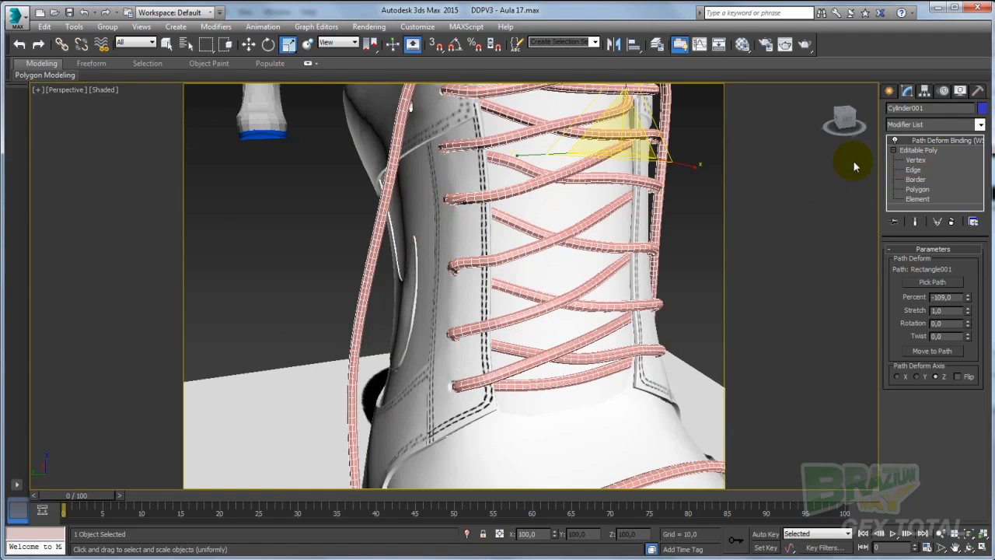
# Step: Turn off renderer and viewport display of the pink lace path spline's thickness
pyautogui.moveTo(408, 143); pyautogui.dragTo(397, 194, button='middle')
pyautogui.click(388, 181)
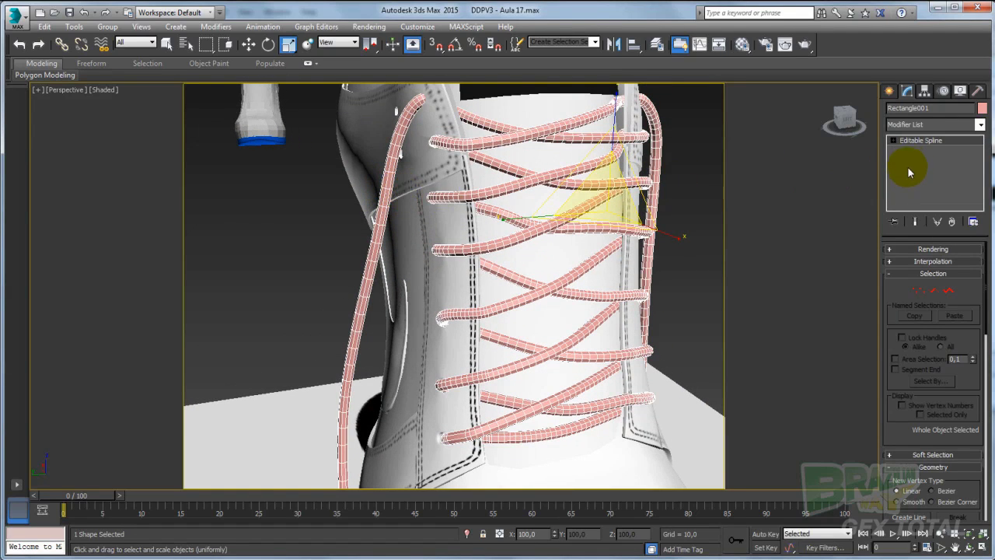
pyautogui.click(893, 250)
pyautogui.click(893, 271)
pyautogui.click(892, 261)
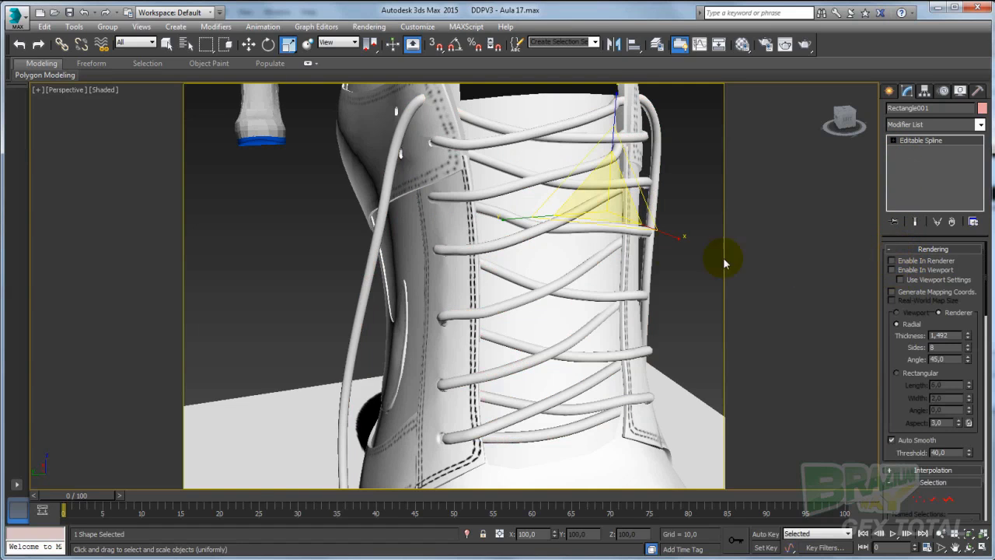
# Step: Reselect the cylinder lace and open the Material Editor on its Textura_cadarço bitmap map
pyautogui.keyDown('alt'); pyautogui.moveTo(561, 223); pyautogui.dragTo(503, 270, button='middle'); pyautogui.keyUp('alt')
pyautogui.scroll(-4, 515, 230)
pyautogui.scroll(7, 515, 269)
pyautogui.click(471, 230)
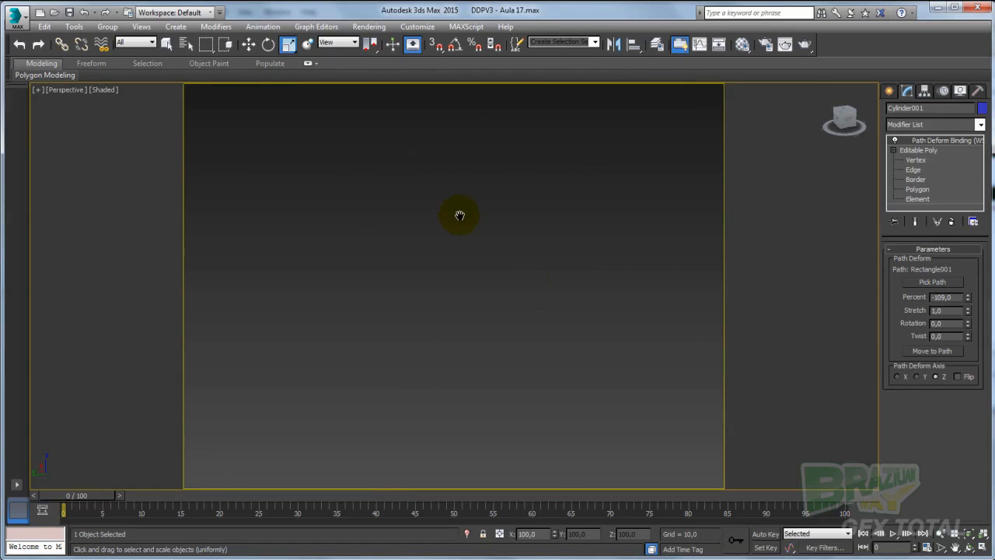
pyautogui.scroll(3, 486, 275)
pyautogui.moveTo(459, 216); pyautogui.dragTo(500, 331, button='middle')
pyautogui.scroll(8, 518, 318)
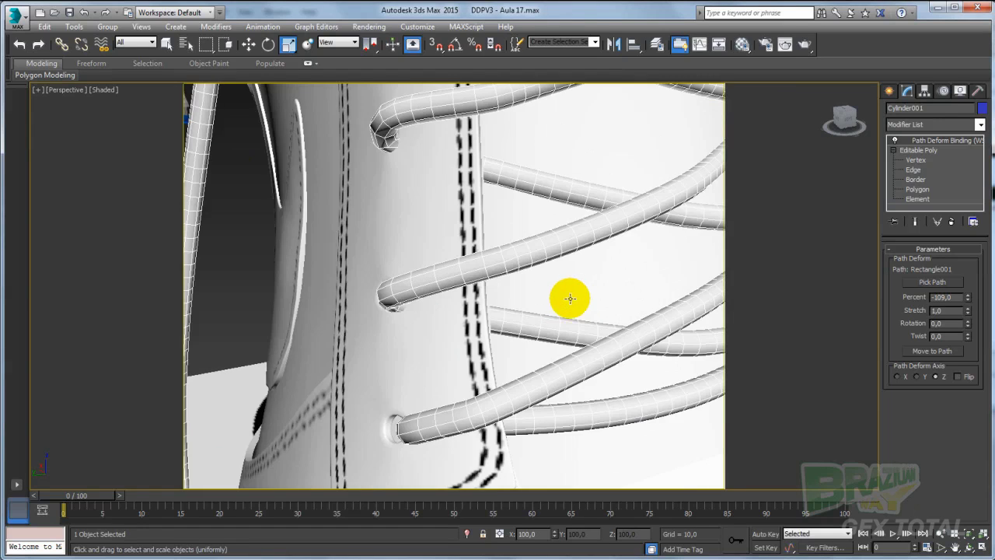
pyautogui.scroll(4, 570, 298)
pyautogui.click(742, 44)
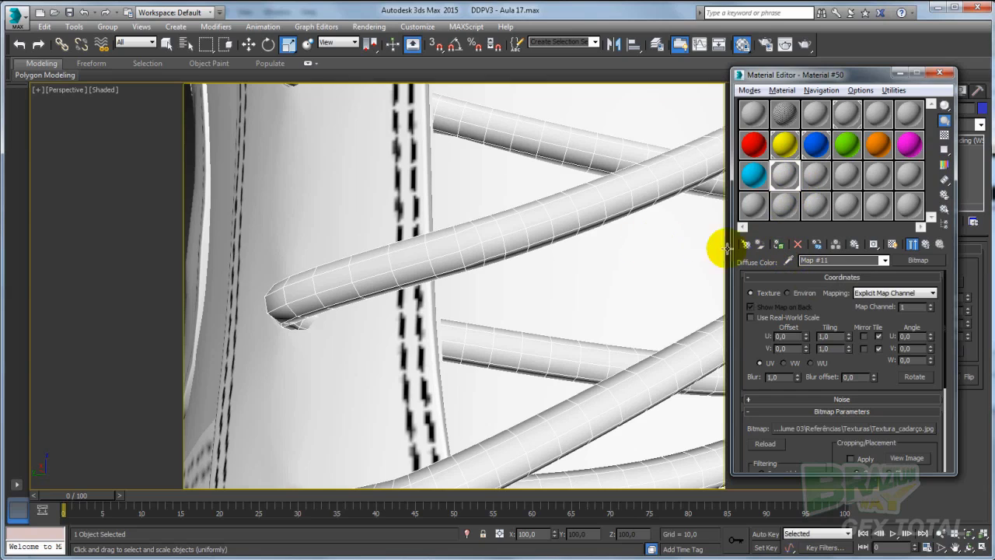
# Step: Render a close perspective view of the lacing and examine the braided lace texture in the enlarged image
pyautogui.moveTo(615, 243); pyautogui.dragTo(469, 275, button='middle')
pyautogui.scroll(4, 469, 276)
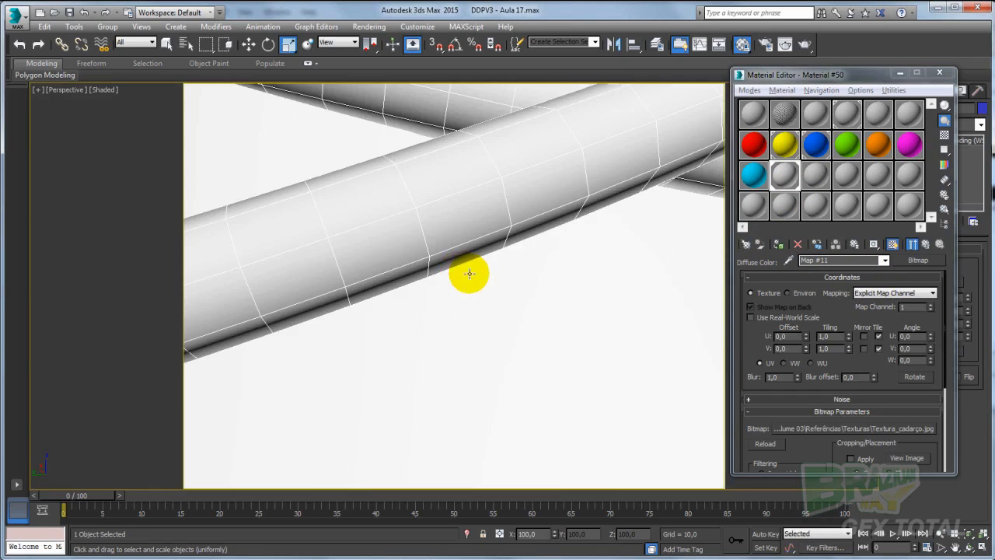
pyautogui.scroll(1, 390, 250)
pyautogui.moveTo(390, 250); pyautogui.dragTo(433, 276, button='middle')
pyautogui.click(805, 45)
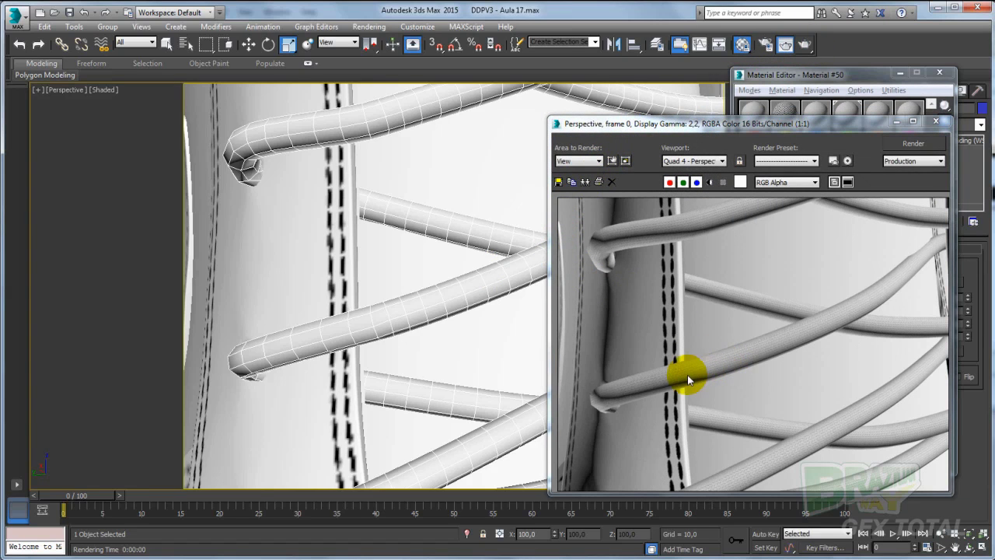
pyautogui.scroll(3, 687, 374)
pyautogui.moveTo(759, 258); pyautogui.dragTo(681, 239, button='middle')
pyautogui.scroll(2, 707, 242)
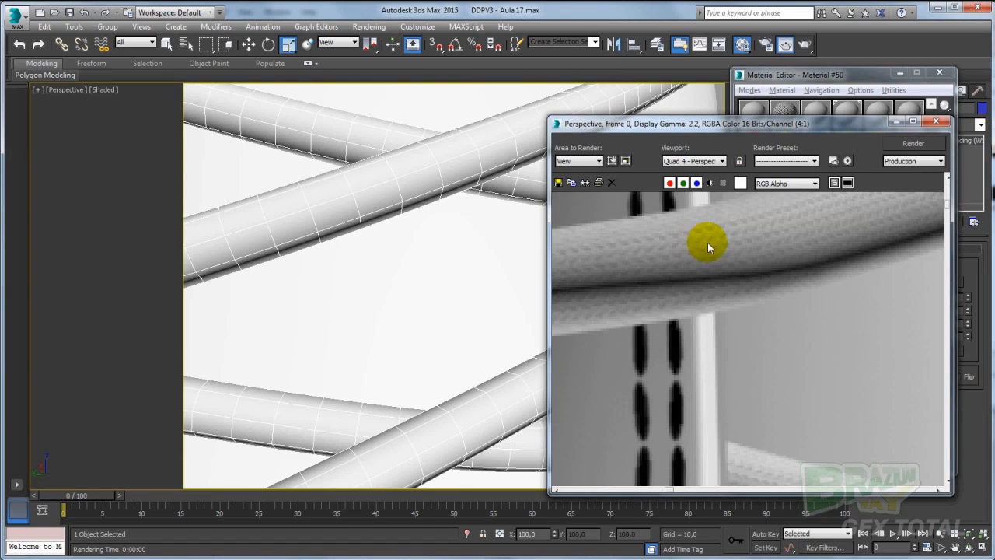
# Step: Minimize the render window and move the Material Editor clear of the shoe's lacing
pyautogui.scroll(-4, 427, 241)
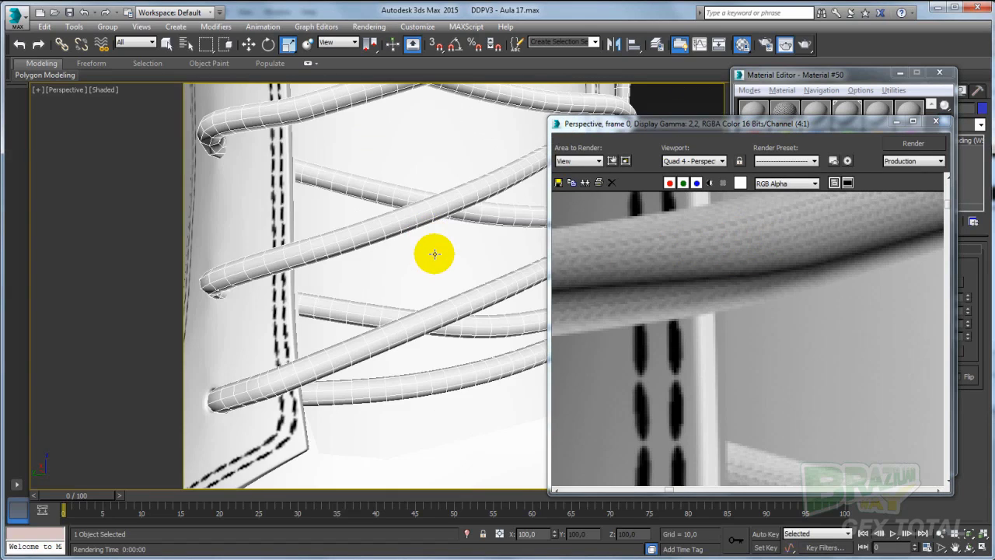
pyautogui.scroll(-1, 352, 237)
pyautogui.scroll(-4, 352, 236)
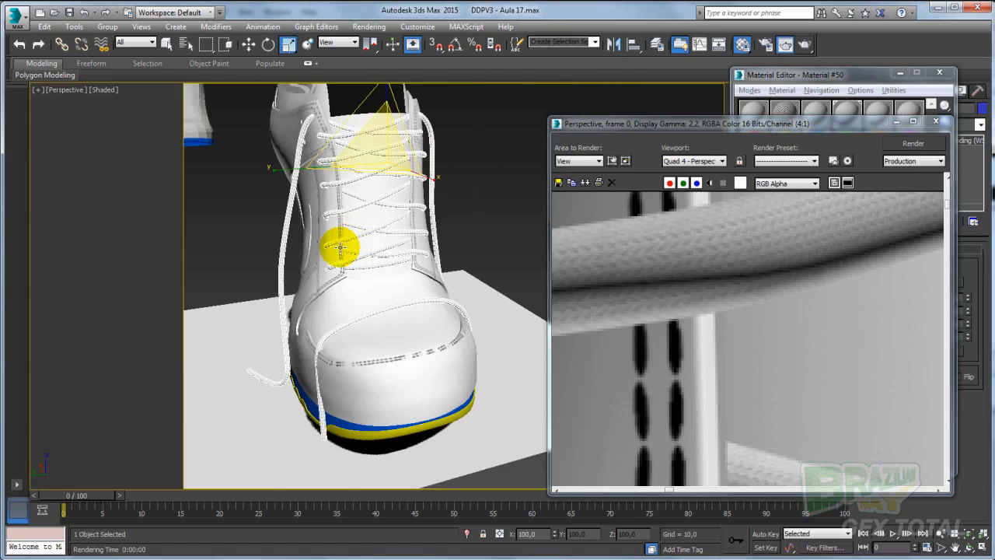
pyautogui.moveTo(339, 249); pyautogui.dragTo(509, 260, button='middle')
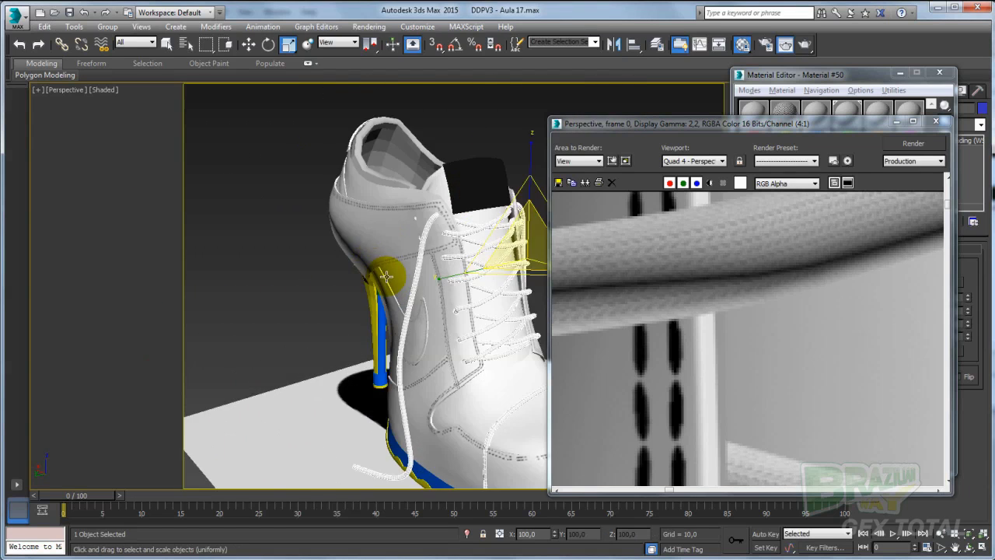
pyautogui.scroll(4, 375, 315)
pyautogui.keyDown('alt'); pyautogui.moveTo(375, 315); pyautogui.dragTo(353, 308, button='middle'); pyautogui.keyUp('alt')
pyautogui.click(896, 122)
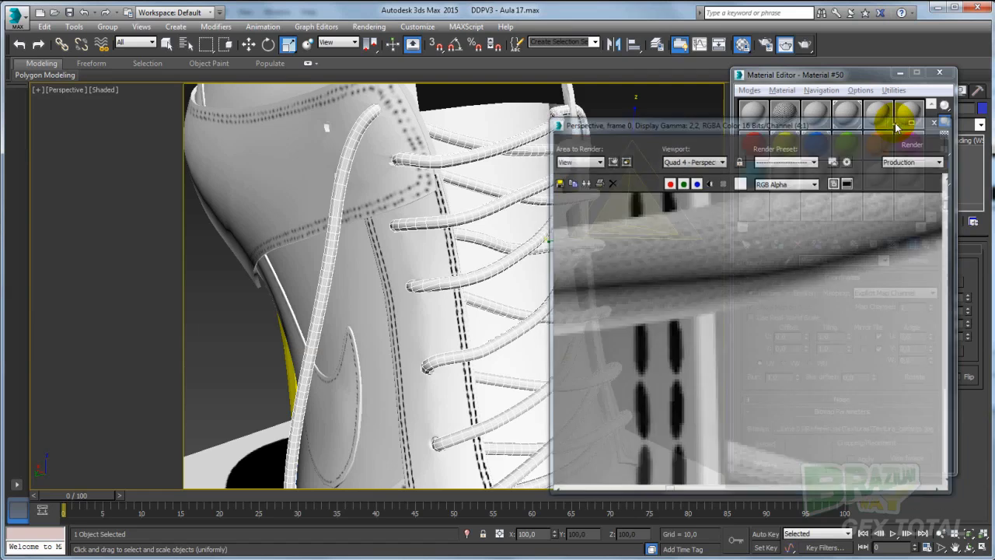
pyautogui.moveTo(834, 80); pyautogui.dragTo(864, 87)
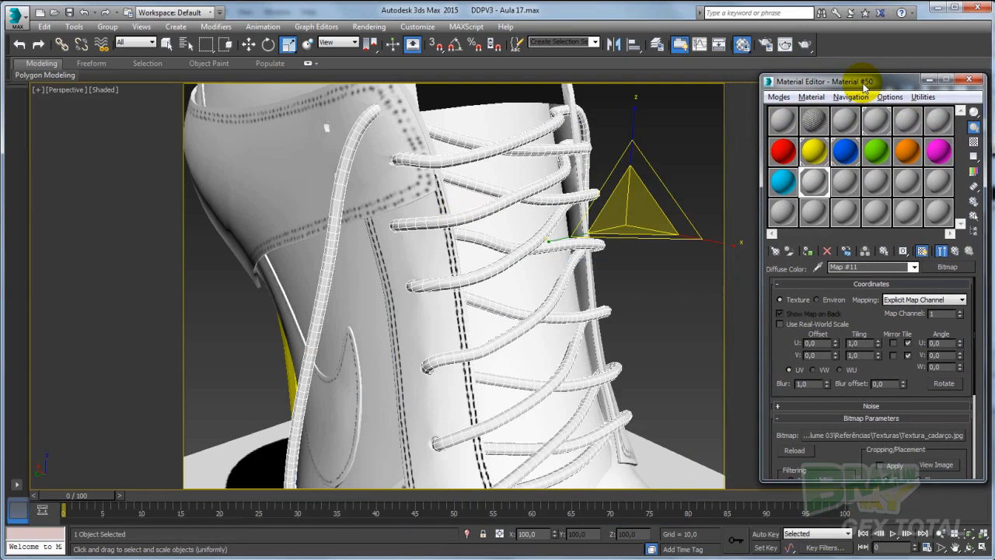
# Step: Set the Textura_cadarço map's U and V tiling to 0.5 and toggle its display in the viewport
pyautogui.scroll(10, 455, 248)
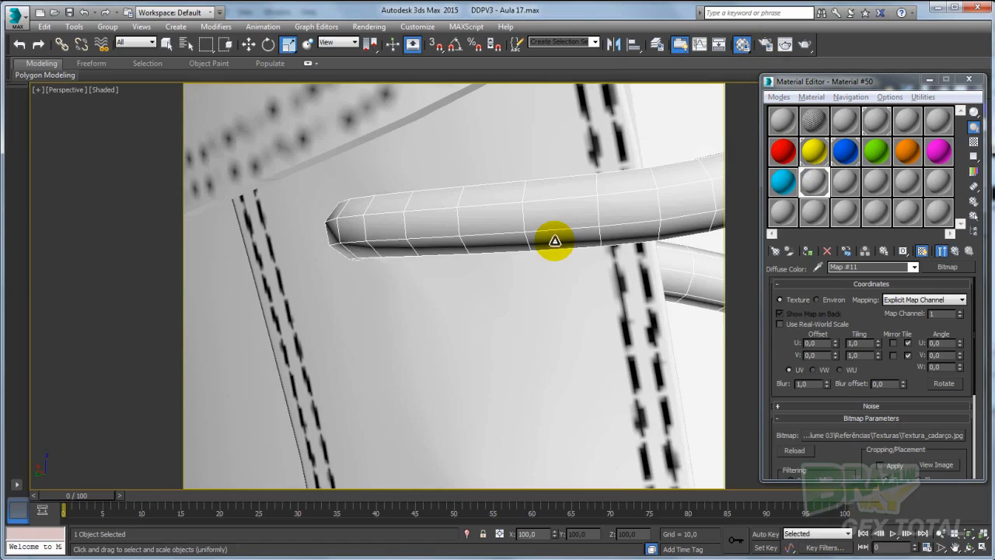
pyautogui.keyDown('alt'); pyautogui.moveTo(554, 241); pyautogui.dragTo(576, 253, button='middle'); pyautogui.keyUp('alt')
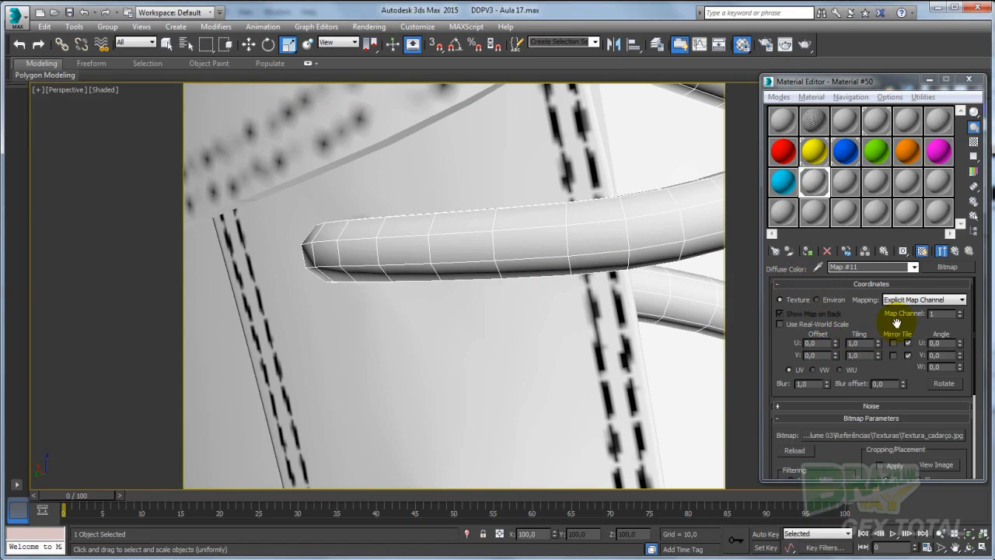
pyautogui.doubleClick(869, 343)
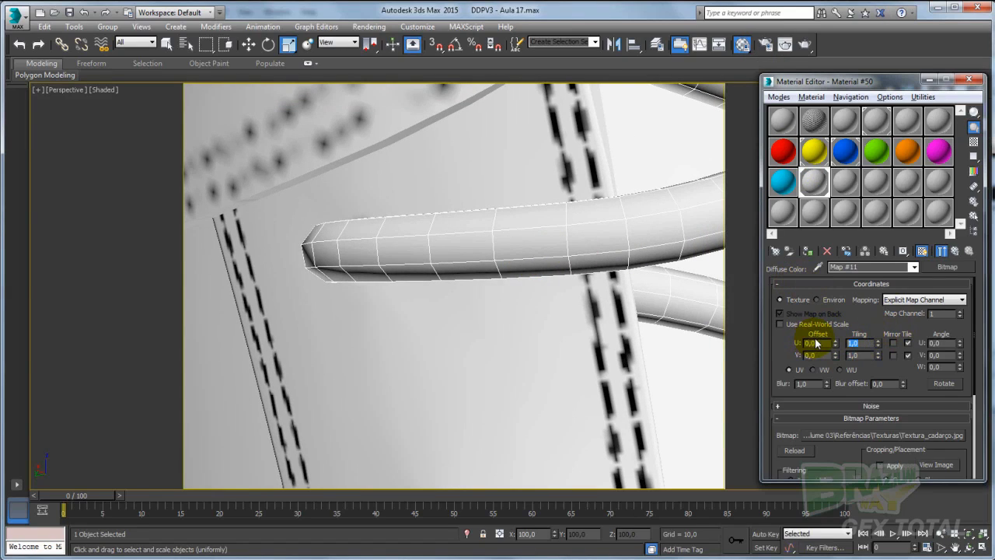
pyautogui.doubleClick(858, 355)
pyautogui.press('Return')
pyautogui.moveTo(407, 224)
pyautogui.keyDown('alt'); pyautogui.mouseDown(button='middle')
pyautogui.moveTo(415, 238)
pyautogui.moveTo(459, 242)
pyautogui.mouseUp(button='middle'); pyautogui.keyUp('alt')
pyautogui.click(922, 252)
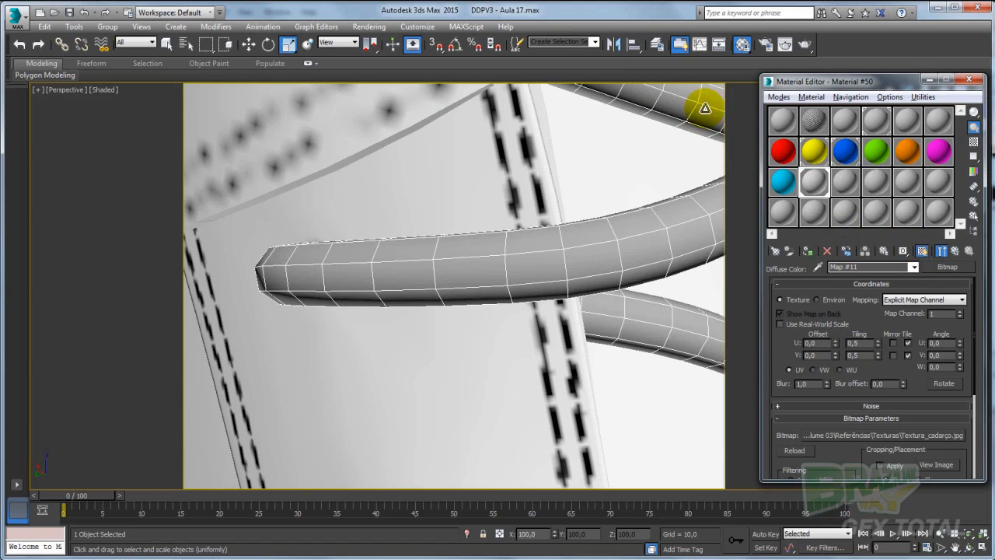
# Step: Render the upper lacing in perspective to check the retiled lace texture, and close the render window
pyautogui.click(785, 44)
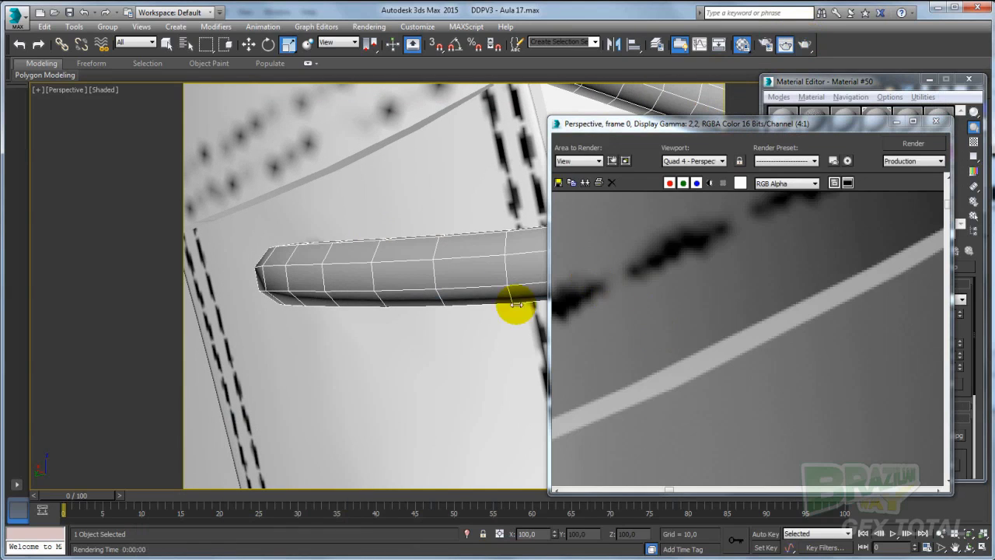
pyautogui.keyDown('alt'); pyautogui.moveTo(516, 303); pyautogui.dragTo(450, 296, button='middle'); pyautogui.keyUp('alt')
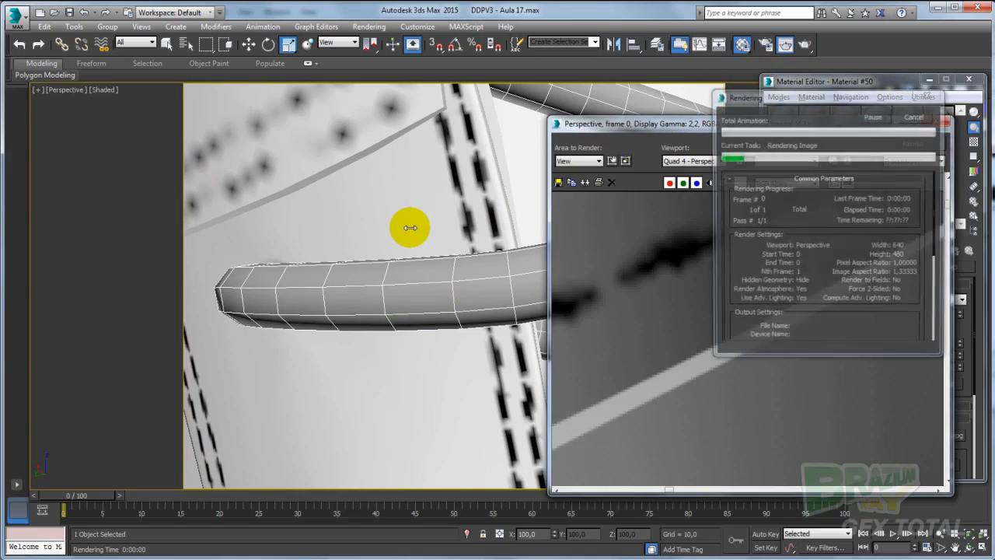
pyautogui.keyDown('alt'); pyautogui.moveTo(406, 224); pyautogui.dragTo(373, 327, button='middle'); pyautogui.keyUp('alt')
pyautogui.click(805, 45)
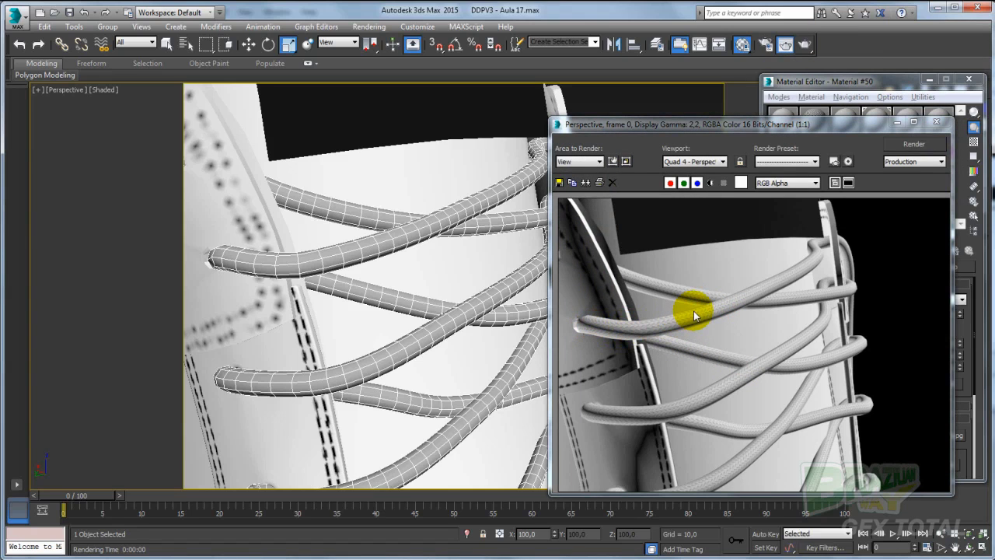
pyautogui.click(936, 122)
# Step: Examine how far the lace chain extends past the end of its path below the shoe
pyautogui.scroll(-5, 412, 236)
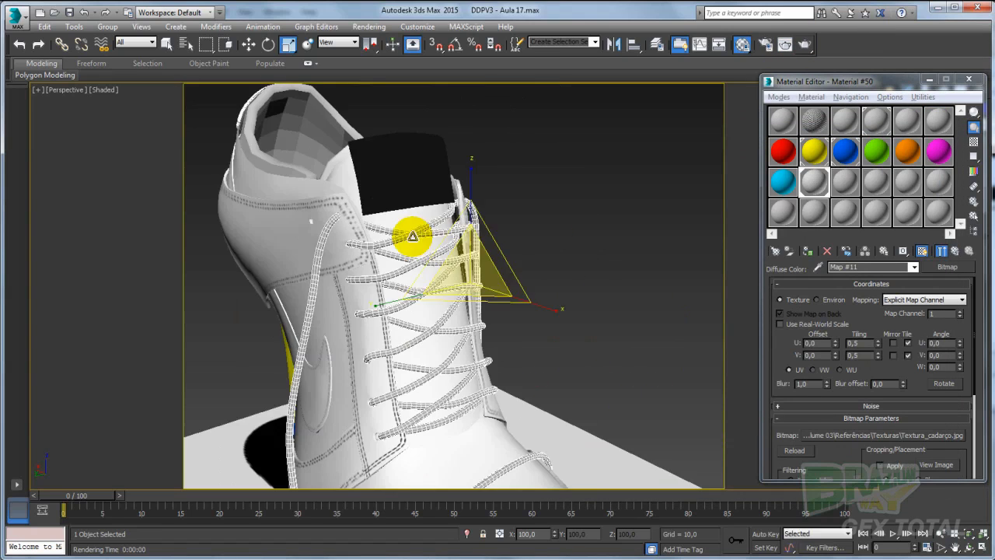
pyautogui.scroll(-3, 544, 308)
pyautogui.keyDown('alt'); pyautogui.moveTo(570, 331); pyautogui.dragTo(515, 281, button='middle'); pyautogui.keyUp('alt')
pyautogui.scroll(-5, 515, 283)
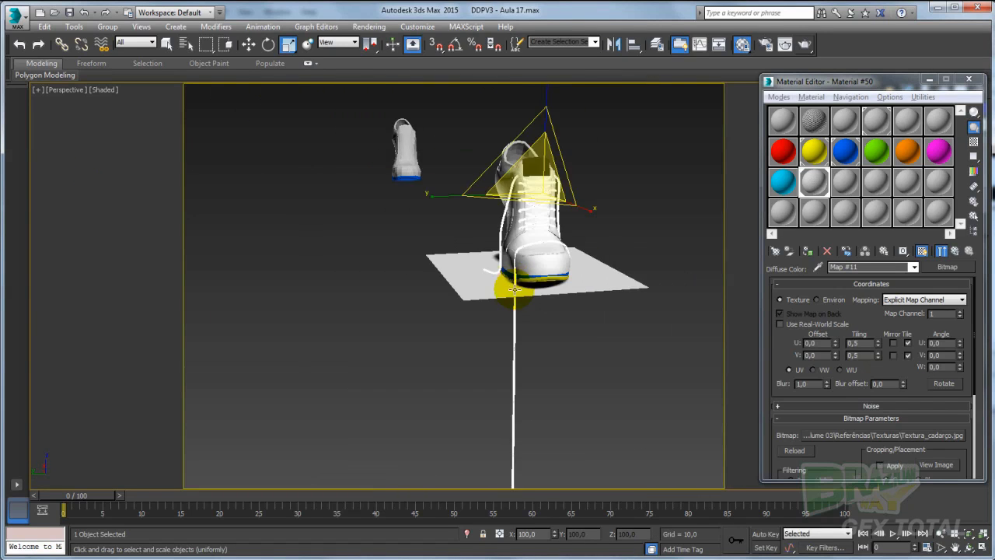
pyautogui.scroll(4, 516, 289)
pyautogui.scroll(-3, 526, 318)
pyautogui.moveTo(531, 348); pyautogui.dragTo(511, 329, button='middle')
pyautogui.scroll(-2, 522, 347)
pyautogui.scroll(-3, 498, 383)
# Step: Minimize the Material Editor, delete the lace chain's excess polygons far beyond the path's end, and return to the Path Deform Binding level
pyautogui.click(932, 82)
pyautogui.click(929, 81)
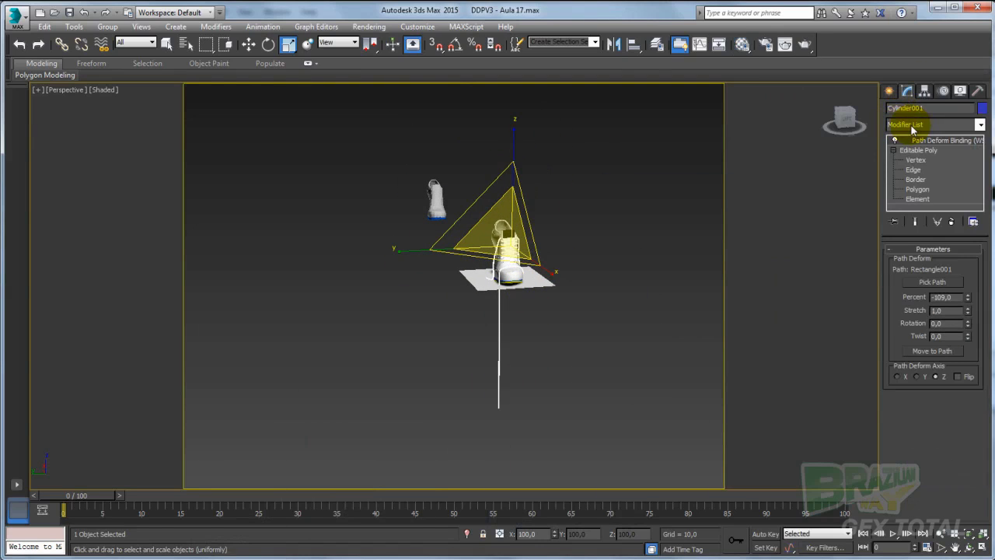
pyautogui.click(917, 191)
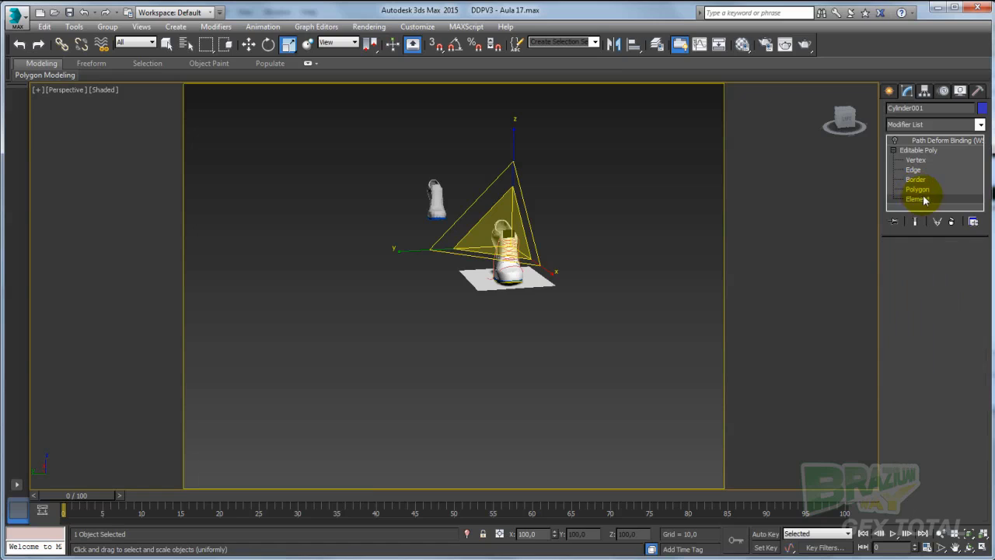
pyautogui.scroll(-4, 631, 234)
pyautogui.keyDown('alt'); pyautogui.moveTo(602, 247); pyautogui.dragTo(495, 239, button='middle'); pyautogui.keyUp('alt')
pyautogui.moveTo(495, 239); pyautogui.dragTo(441, 249, button='middle')
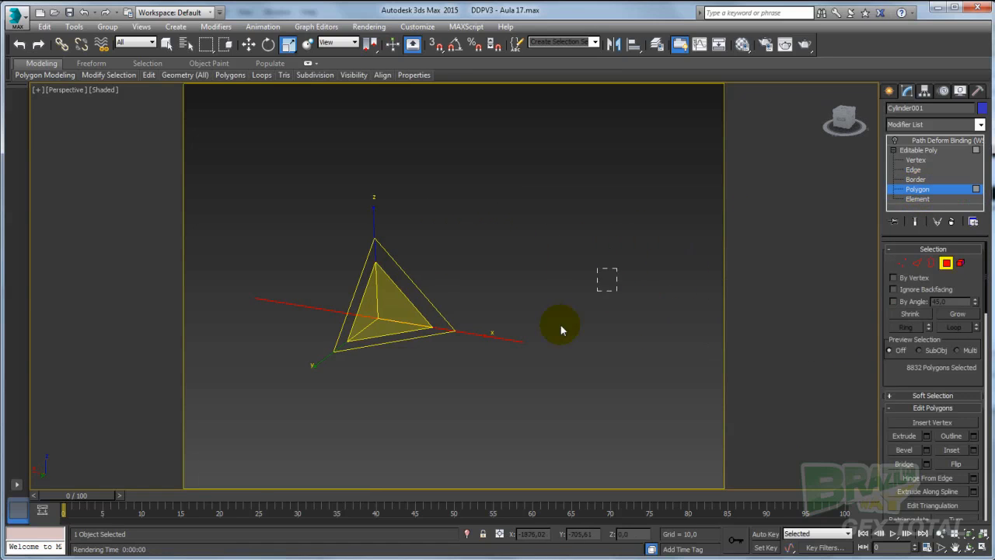
pyautogui.moveTo(560, 325); pyautogui.dragTo(446, 394)
pyautogui.moveTo(449, 394); pyautogui.dragTo(500, 381, button='middle')
pyautogui.scroll(4, 534, 358)
pyautogui.moveTo(555, 326); pyautogui.dragTo(585, 353, button='middle')
pyautogui.scroll(2, 546, 353)
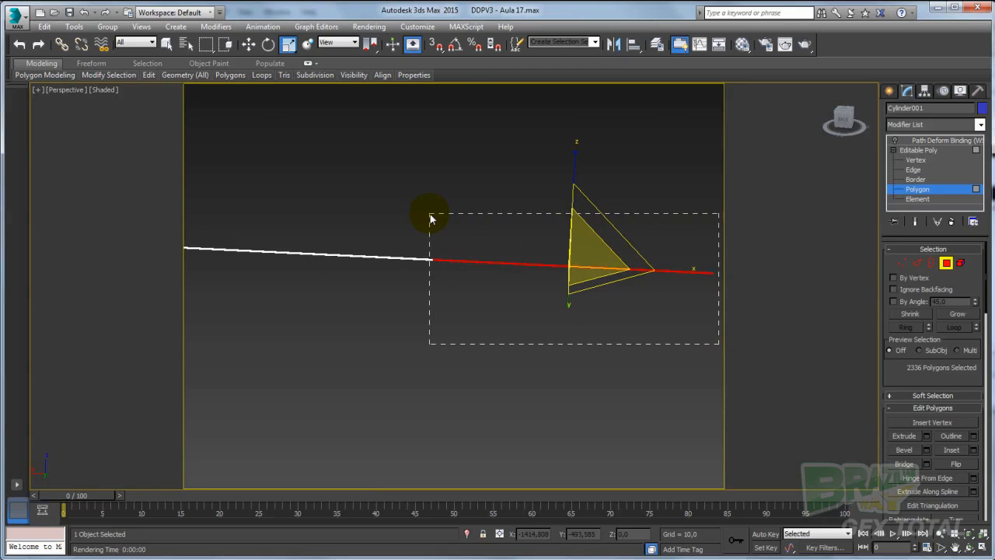
pyautogui.press('Delete')
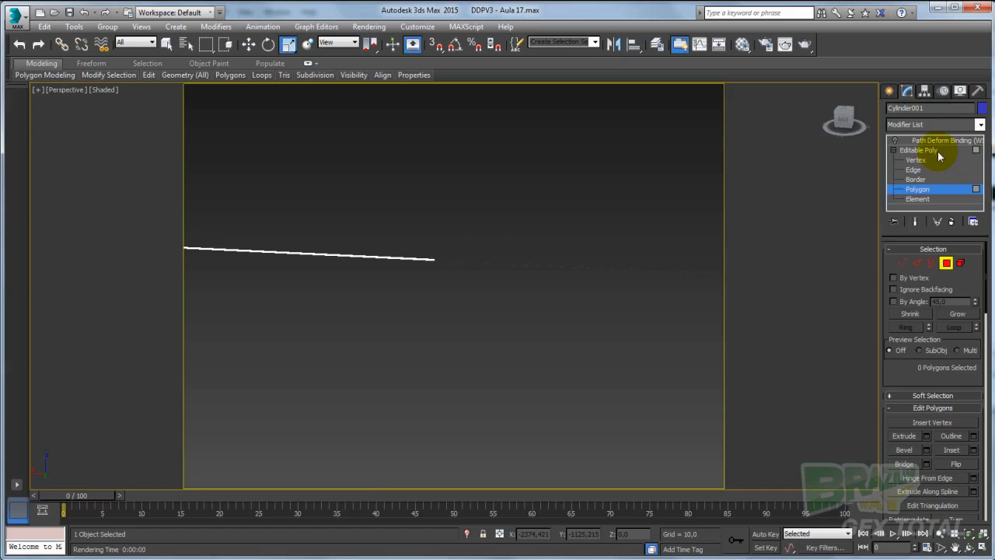
pyautogui.click(921, 140)
pyautogui.press('z')
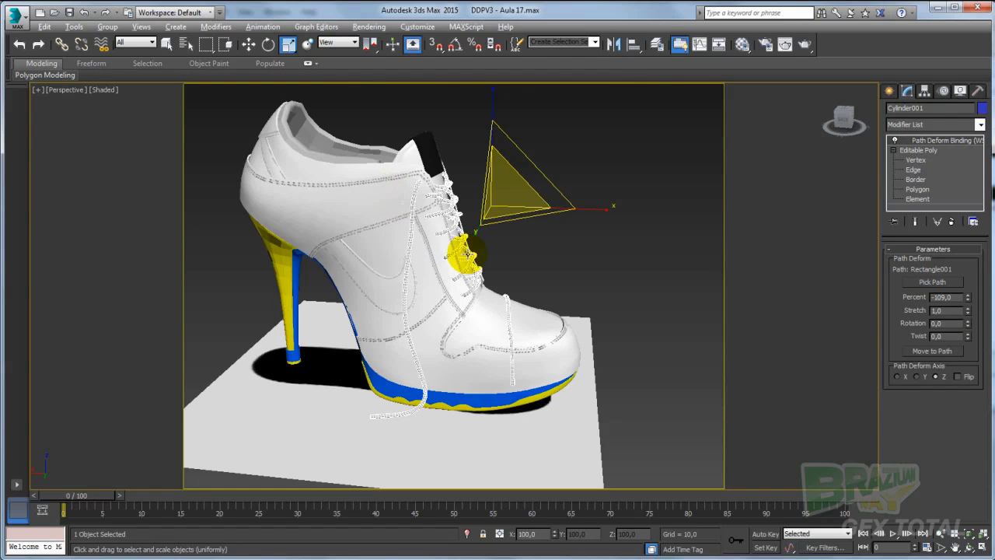
# Step: Examine how the shortened lace runs through the eyelets and where its two free ends stop on the shoe
pyautogui.scroll(-4, 450, 257)
pyautogui.moveTo(540, 207); pyautogui.dragTo(531, 248, button='middle')
pyautogui.scroll(5, 561, 255)
pyautogui.scroll(2, 561, 255)
pyautogui.moveTo(412, 396); pyautogui.dragTo(458, 385, button='middle')
pyautogui.scroll(-4, 534, 278)
pyautogui.scroll(5, 488, 333)
pyautogui.moveTo(578, 301); pyautogui.dragTo(458, 370, button='middle')
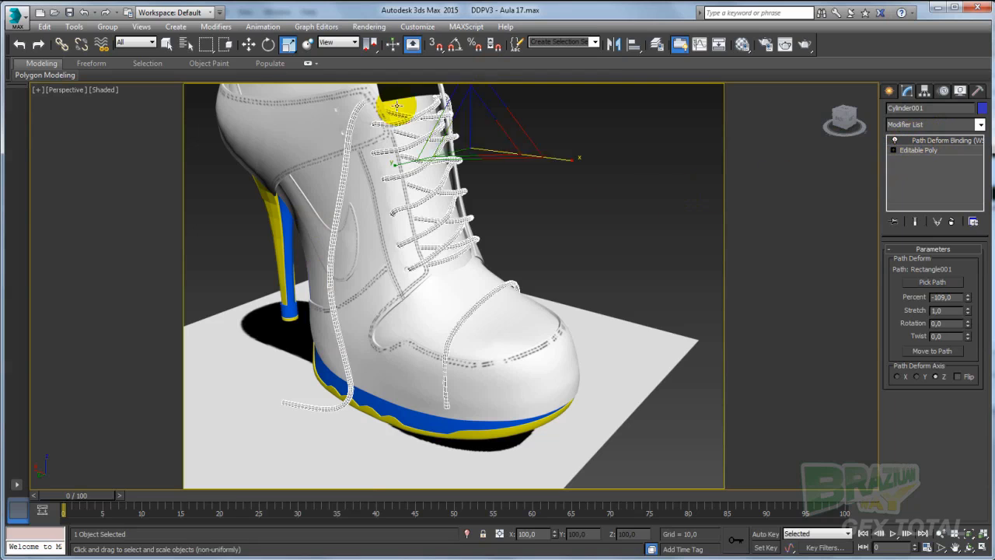
# Step: Slide the lace along its path by setting the Path Deform Percent to -111.5
pyautogui.click(250, 47)
pyautogui.moveTo(536, 224); pyautogui.dragTo(609, 238, button='middle')
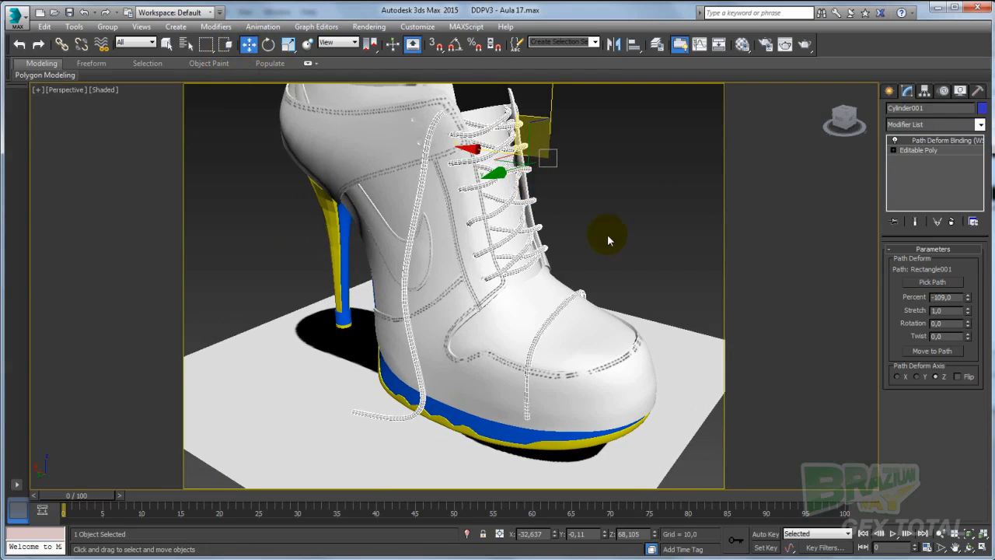
pyautogui.scroll(-4, 562, 242)
pyautogui.scroll(5, 536, 228)
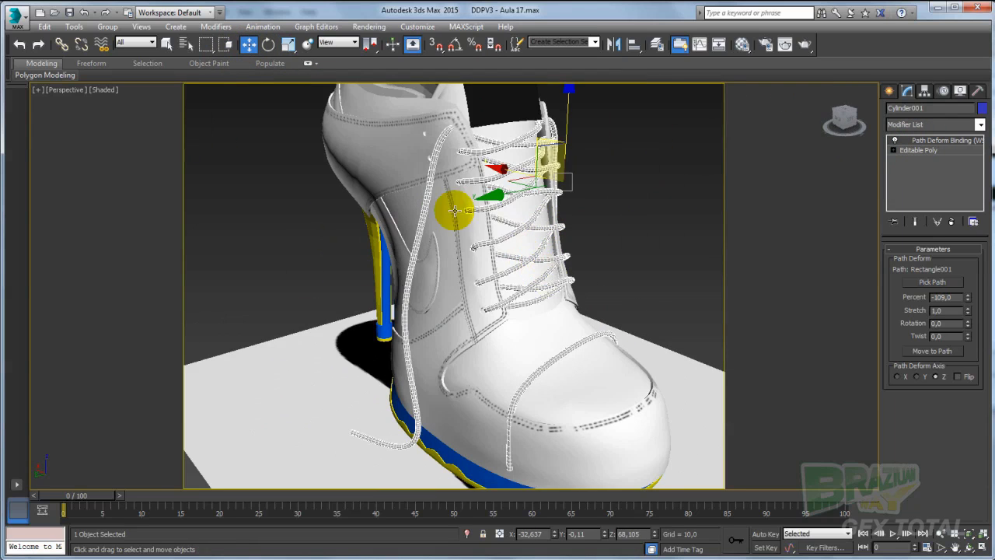
pyautogui.scroll(-2, 546, 218)
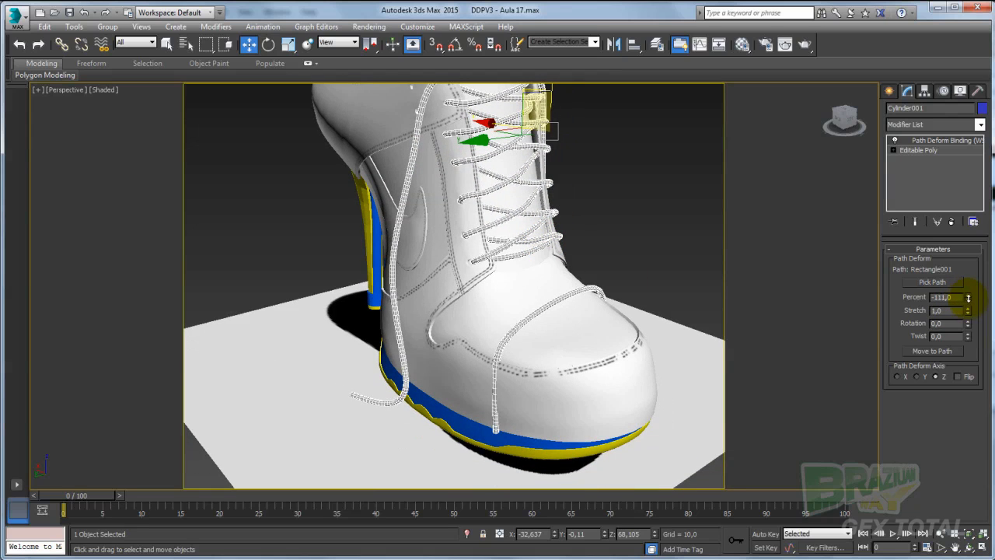
pyautogui.moveTo(968, 298); pyautogui.dragTo(953, 415)
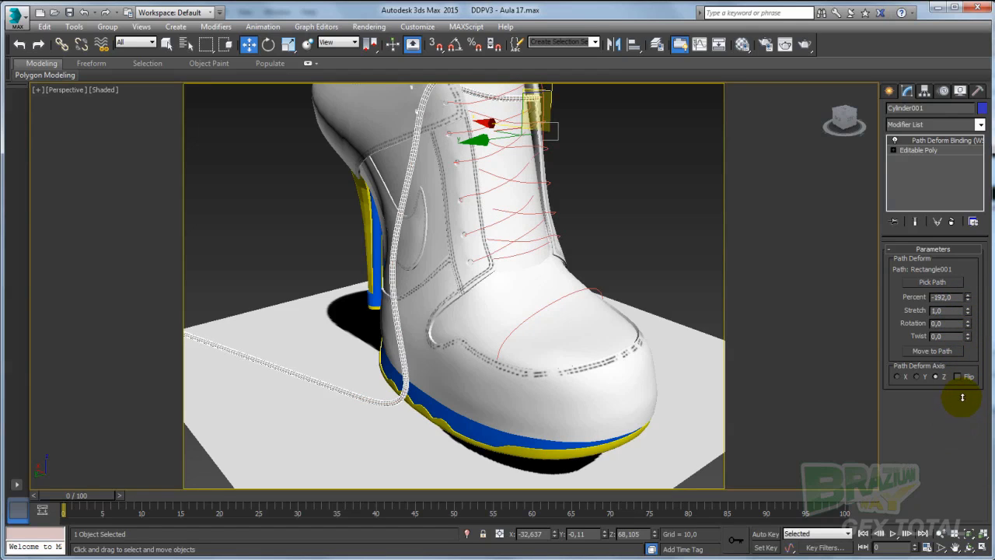
pyautogui.moveTo(963, 371); pyautogui.dragTo(981, 300)
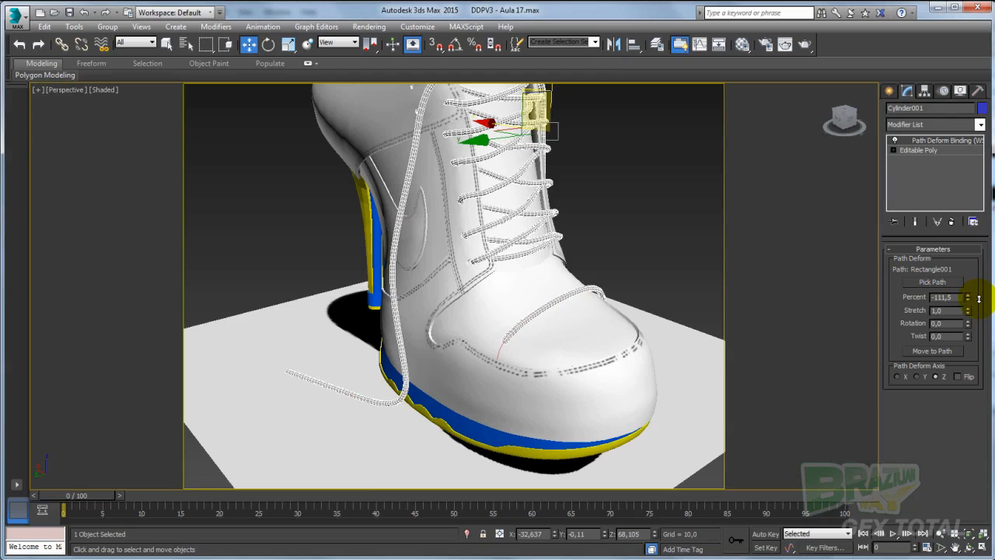
pyautogui.moveTo(513, 258); pyautogui.dragTo(570, 239, button='middle')
pyautogui.click(967, 302)
pyautogui.click(968, 303)
# Step: Select the shoe's inner lining mesh, Object008, and inspect its edge around the collar
pyautogui.scroll(-4, 589, 269)
pyautogui.scroll(4, 384, 220)
pyautogui.scroll(-5, 599, 260)
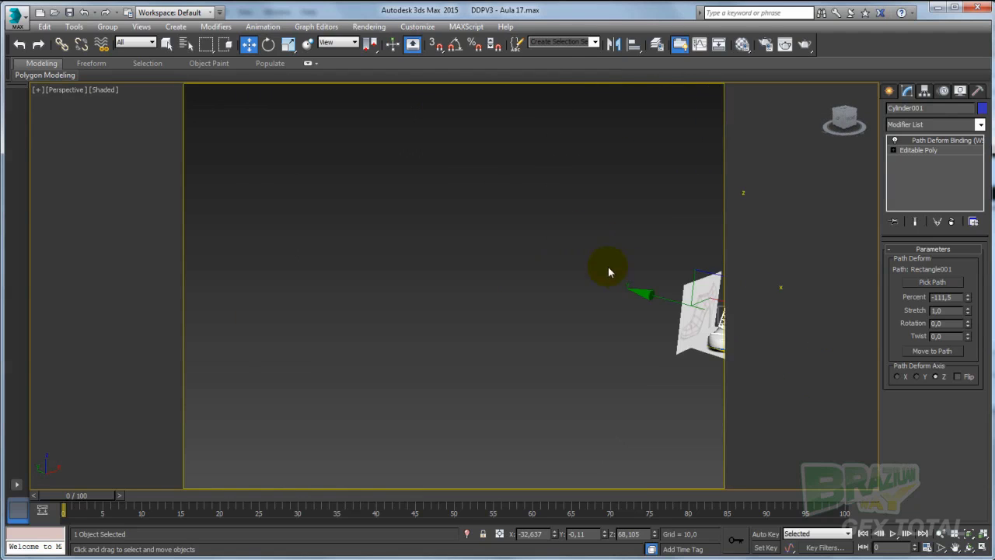
pyautogui.moveTo(692, 273); pyautogui.dragTo(343, 259, button='middle')
pyautogui.scroll(3, 344, 259)
pyautogui.moveTo(474, 214); pyautogui.dragTo(659, 269, button='middle')
pyautogui.scroll(3, 593, 202)
pyautogui.click(599, 160)
pyautogui.scroll(5, 527, 253)
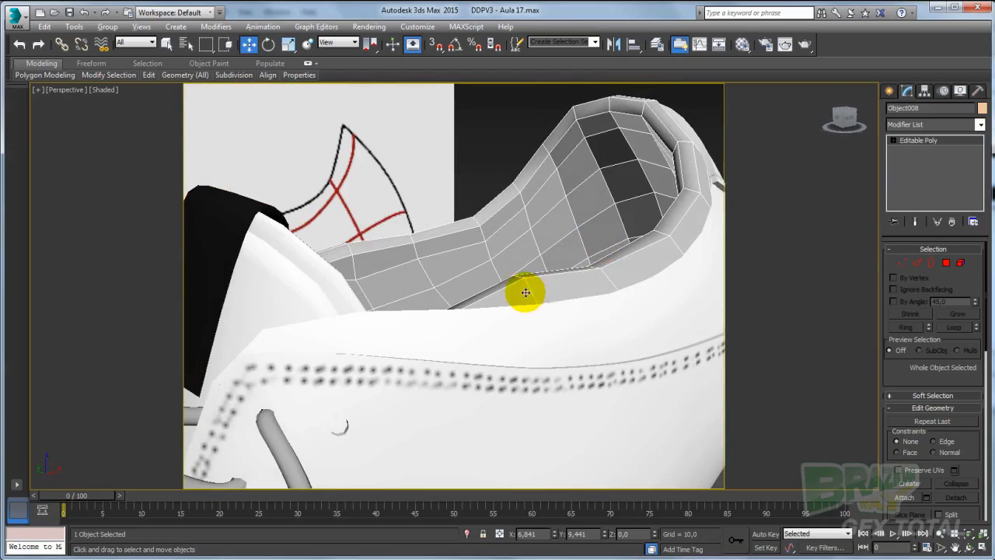
pyautogui.keyDown('alt'); pyautogui.moveTo(524, 291); pyautogui.dragTo(511, 312, button='middle'); pyautogui.keyUp('alt')
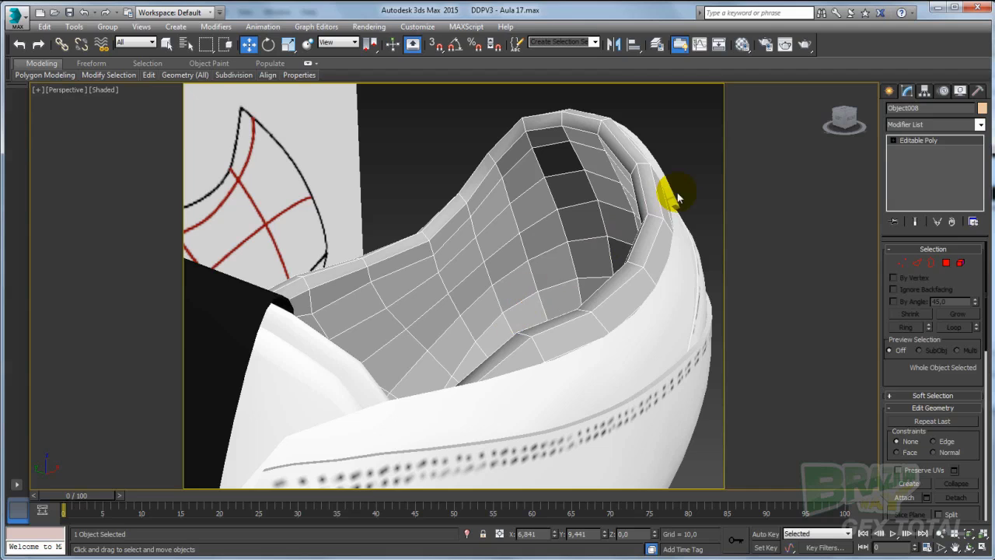
# Step: Switch to the Modelo_referência_0008_Layer 4 photo in Windows Photo Viewer and study the shoe's collar, inner lining and tongue
pyautogui.click(715, 558)
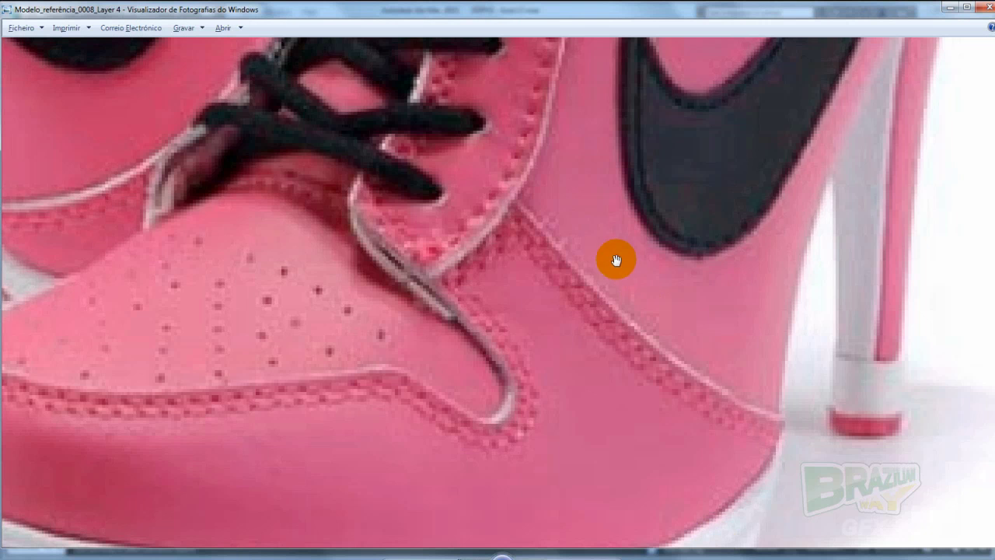
pyautogui.scroll(-4, 616, 260)
pyautogui.moveTo(723, 168); pyautogui.dragTo(618, 429)
pyautogui.scroll(3, 691, 252)
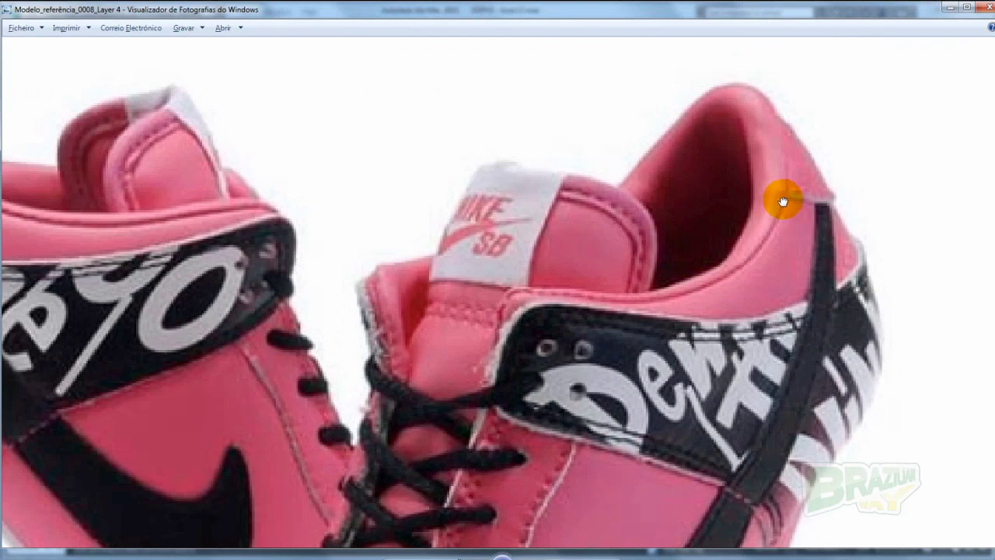
pyautogui.moveTo(782, 202); pyautogui.dragTo(699, 303)
pyautogui.scroll(2, 571, 390)
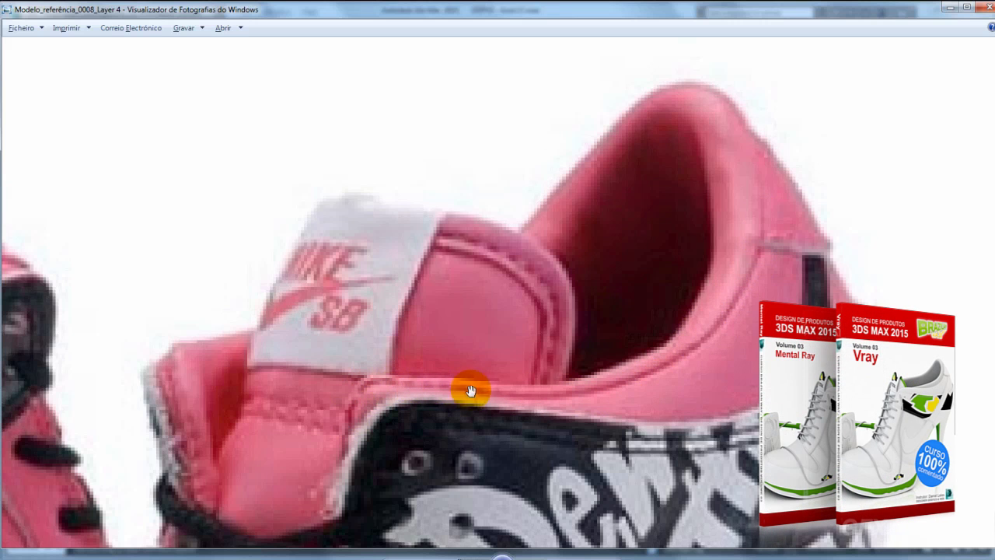
# Step: Return to 3ds Max and move the vertices at one front end of the lining's collar forward towards the tongue
pyautogui.hotkey('alt', 'Tab')
pyautogui.keyDown('alt'); pyautogui.moveTo(579, 333); pyautogui.dragTo(897, 275, button='middle'); pyautogui.keyUp('alt')
pyautogui.keyDown('alt'); pyautogui.moveTo(388, 266); pyautogui.dragTo(360, 223, button='middle'); pyautogui.keyUp('alt')
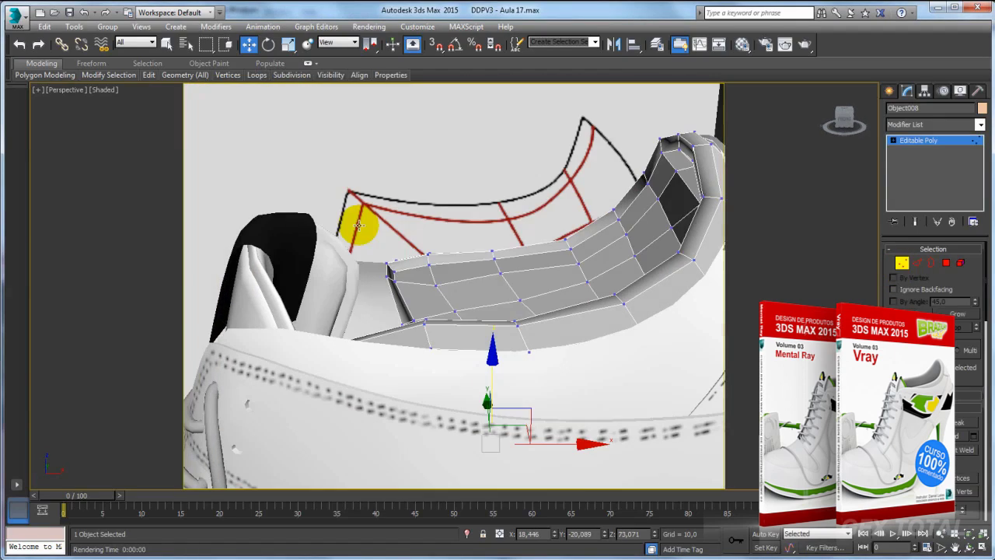
pyautogui.moveTo(348, 226); pyautogui.dragTo(386, 232)
pyautogui.moveTo(408, 279); pyautogui.dragTo(407, 270)
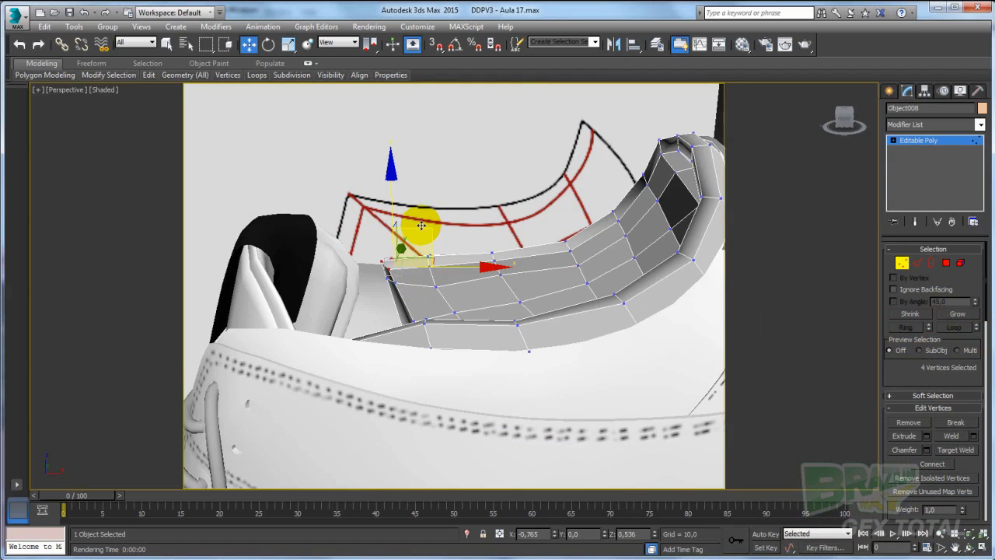
pyautogui.keyDown('alt'); pyautogui.moveTo(355, 282); pyautogui.dragTo(364, 243, button='middle'); pyautogui.keyUp('alt')
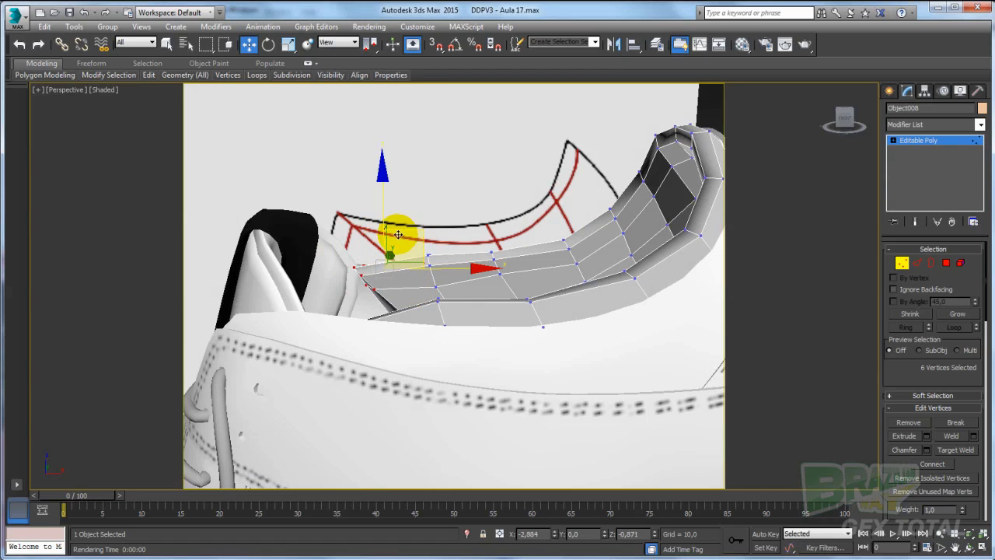
pyautogui.keyDown('alt'); pyautogui.moveTo(391, 233); pyautogui.dragTo(391, 296, button='middle'); pyautogui.keyUp('alt')
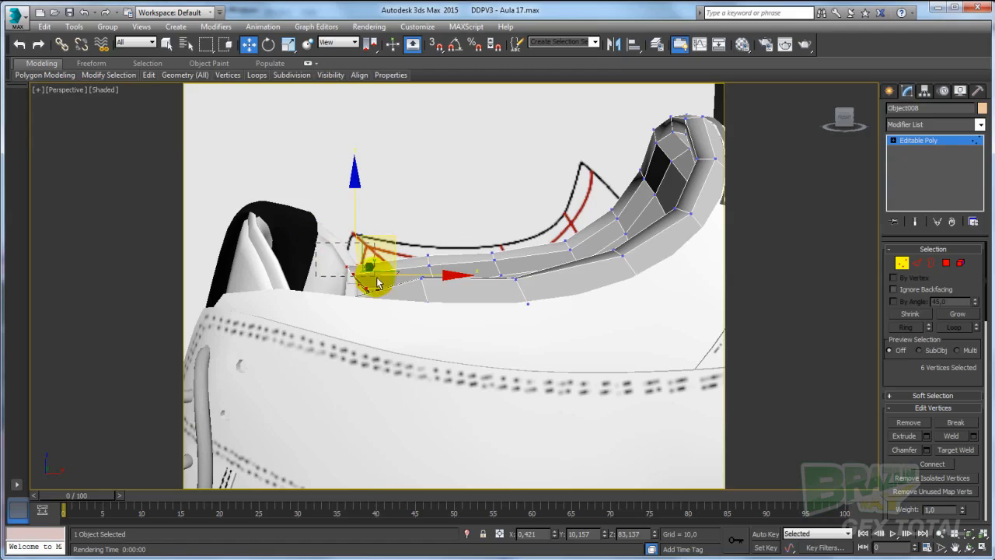
# Step: Extend the lining's opposite front end to the tongue by moving its vertices, refine both ends, and leave vertex editing
pyautogui.keyDown('alt'); pyautogui.moveTo(396, 253); pyautogui.dragTo(470, 232, button='middle'); pyautogui.keyUp('alt')
pyautogui.moveTo(404, 291); pyautogui.dragTo(399, 294)
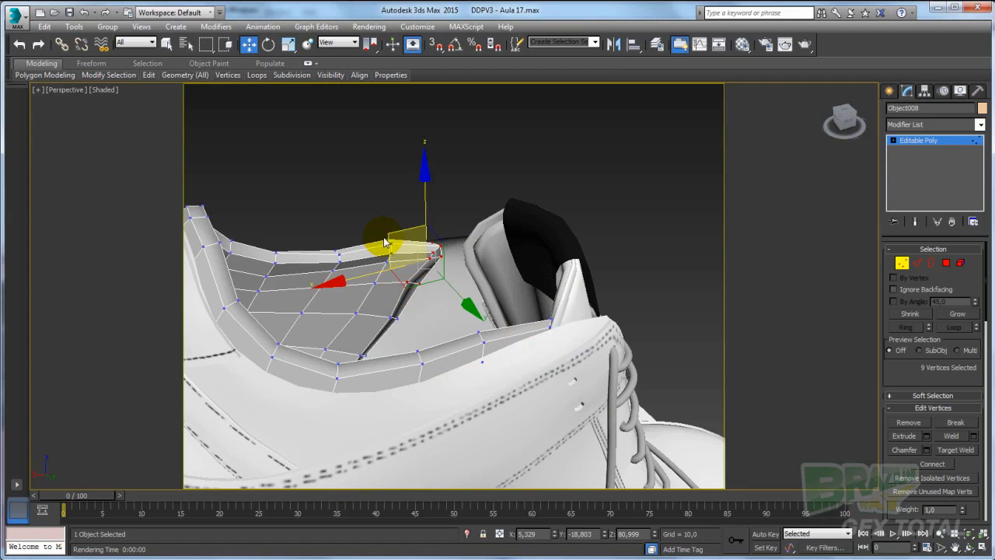
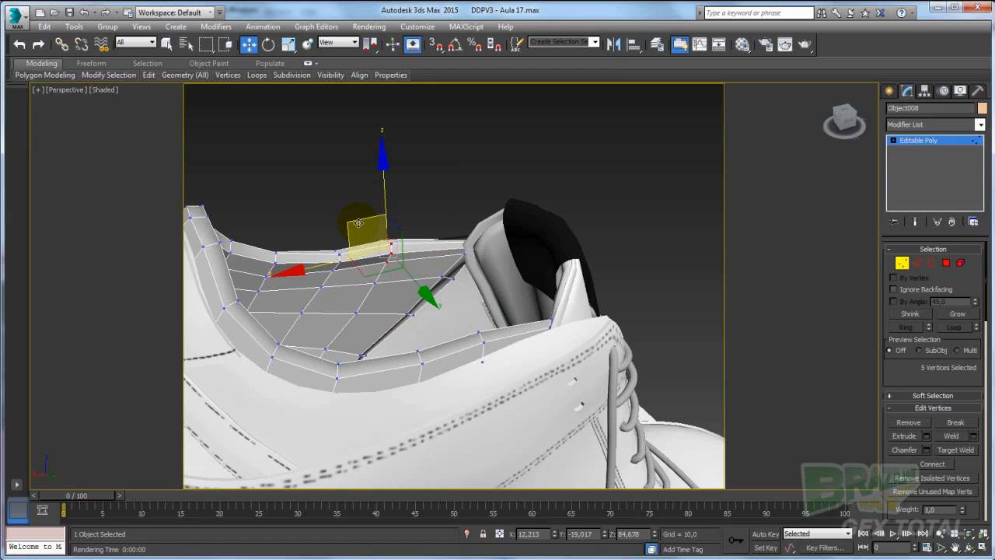
pyautogui.keyDown('alt'); pyautogui.moveTo(444, 250); pyautogui.dragTo(490, 233, button='middle'); pyautogui.keyUp('alt')
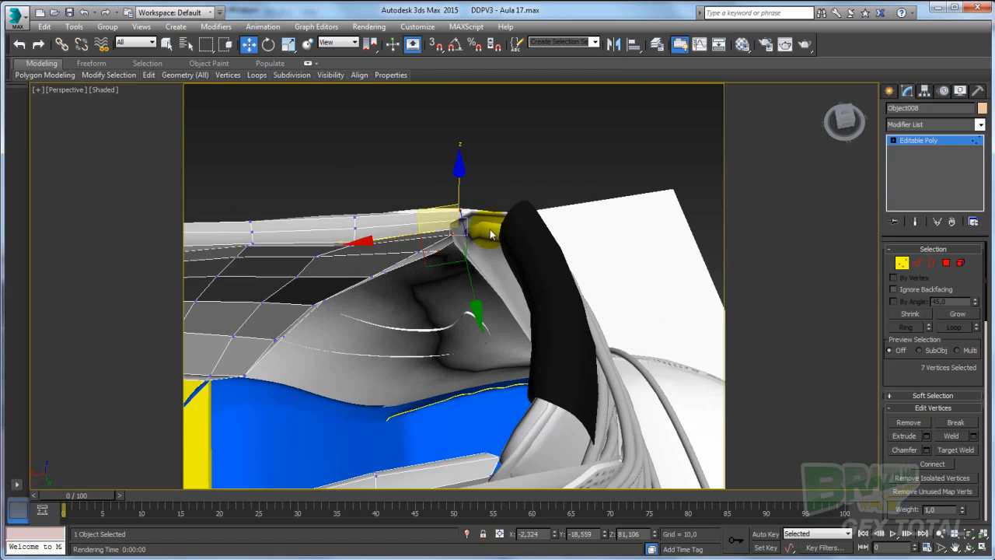
pyautogui.keyDown('alt'); pyautogui.moveTo(405, 266); pyautogui.dragTo(491, 211, button='middle'); pyautogui.keyUp('alt')
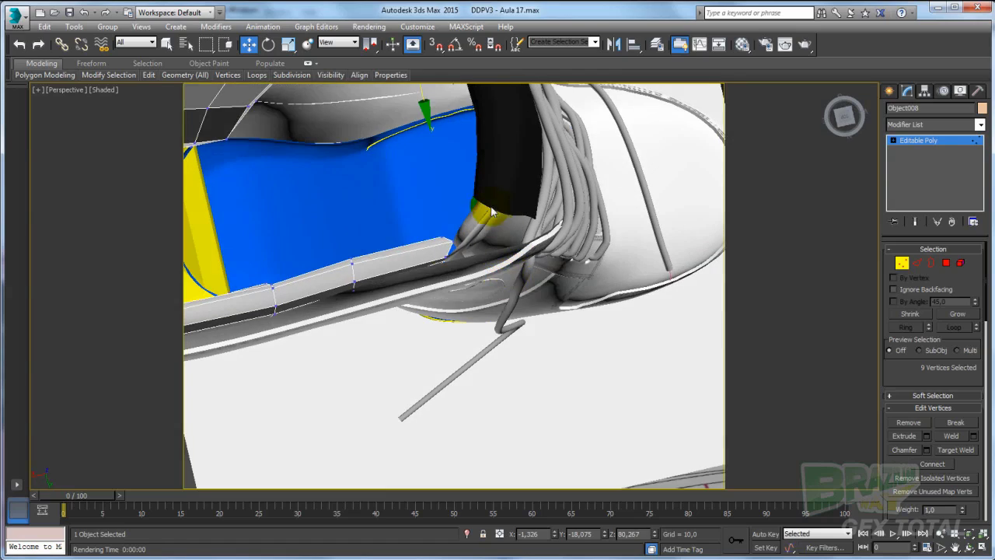
pyautogui.keyDown('alt'); pyautogui.moveTo(440, 290); pyautogui.dragTo(716, 188, button='middle'); pyautogui.keyUp('alt')
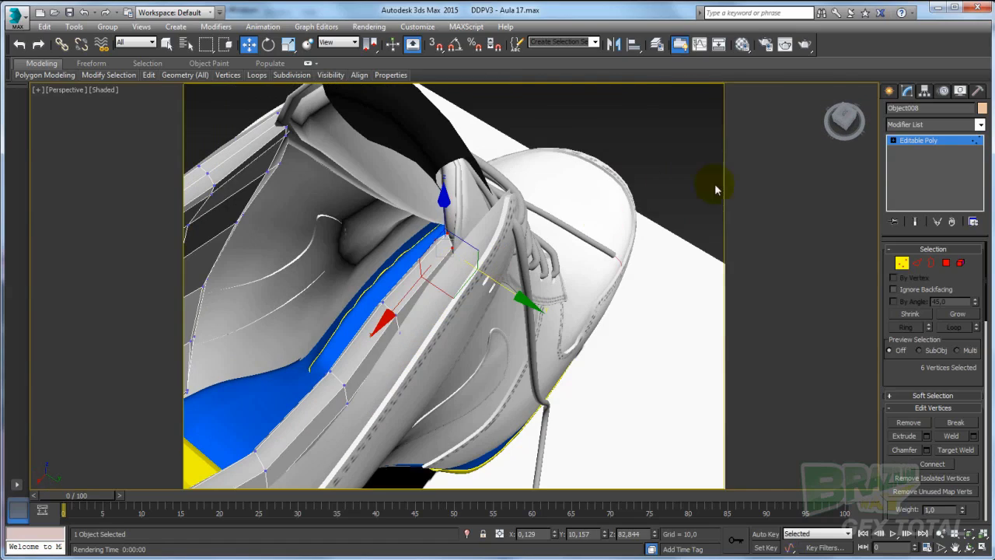
pyautogui.click(916, 141)
# Step: Select the Sapato shoe mesh and isolate it from the rest of the scene
pyautogui.scroll(-5, 537, 228)
pyautogui.keyDown('alt'); pyautogui.moveTo(536, 228); pyautogui.dragTo(437, 234, button='middle'); pyautogui.keyUp('alt')
pyautogui.scroll(4, 443, 269)
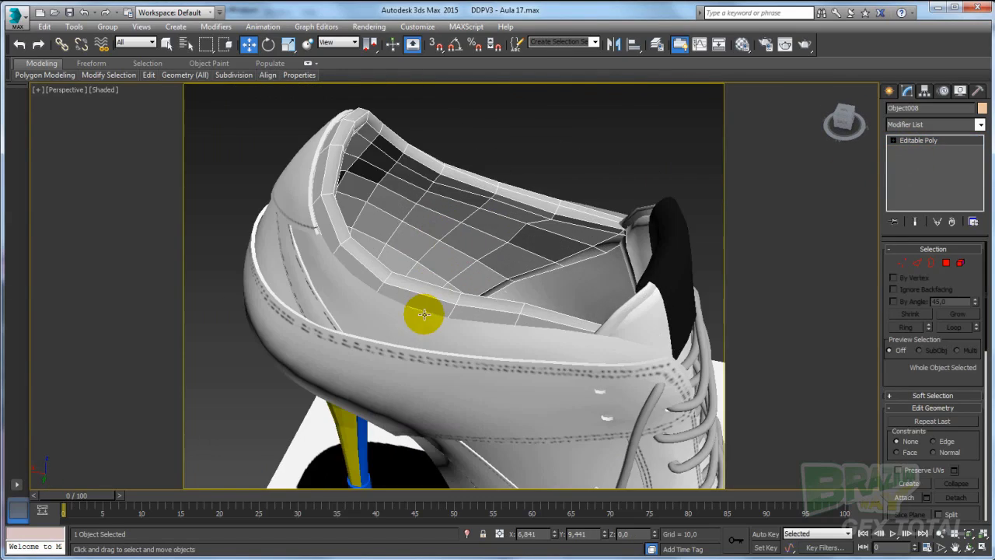
pyautogui.click(423, 314)
pyautogui.keyDown('alt'); pyautogui.moveTo(424, 314); pyautogui.dragTo(516, 327, button='middle'); pyautogui.keyUp('alt')
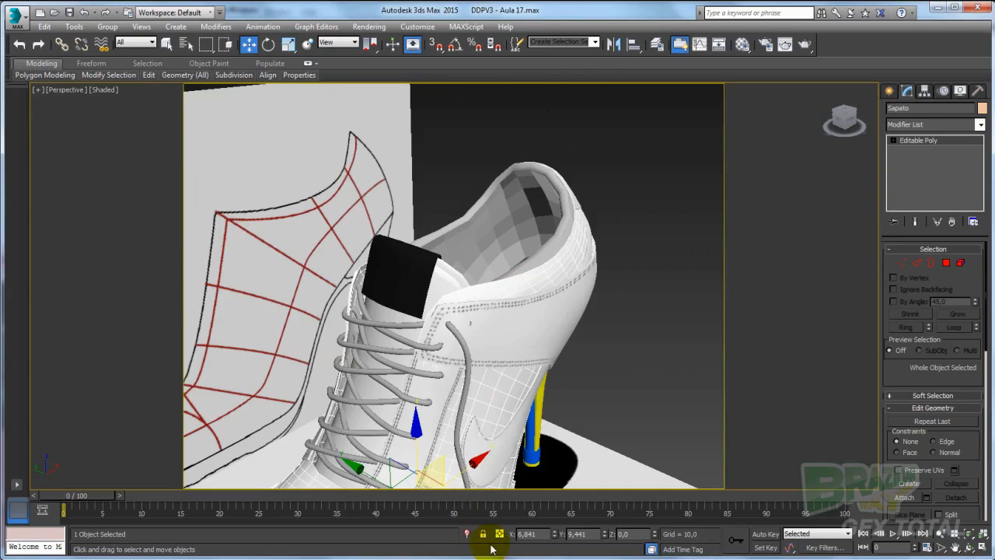
pyautogui.click(466, 533)
pyautogui.keyDown('alt'); pyautogui.moveTo(506, 466); pyautogui.dragTo(576, 242, button='middle'); pyautogui.keyUp('alt')
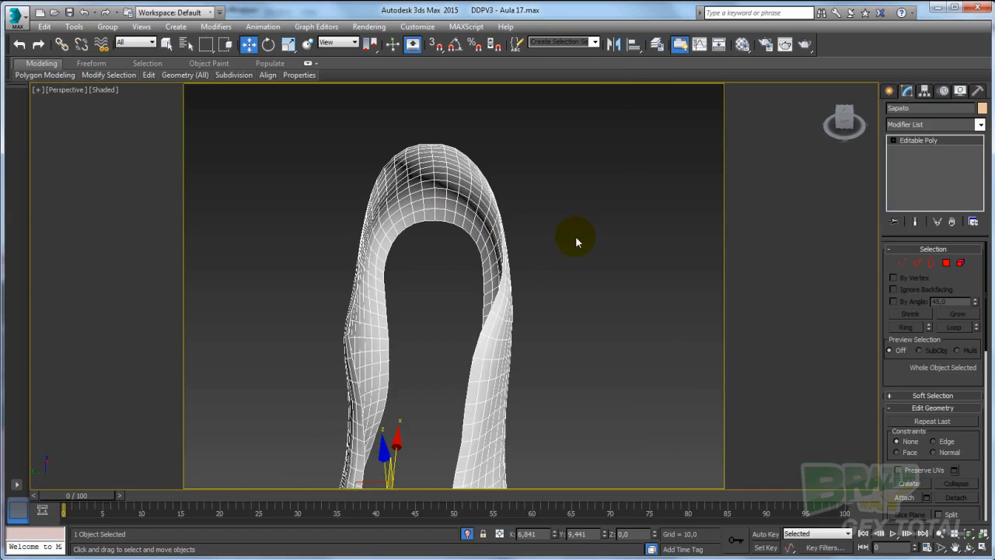
# Step: Select the open border around the underside of the Sapato mesh at Border level and turn off soft selection
pyautogui.click(932, 263)
pyautogui.click(465, 230)
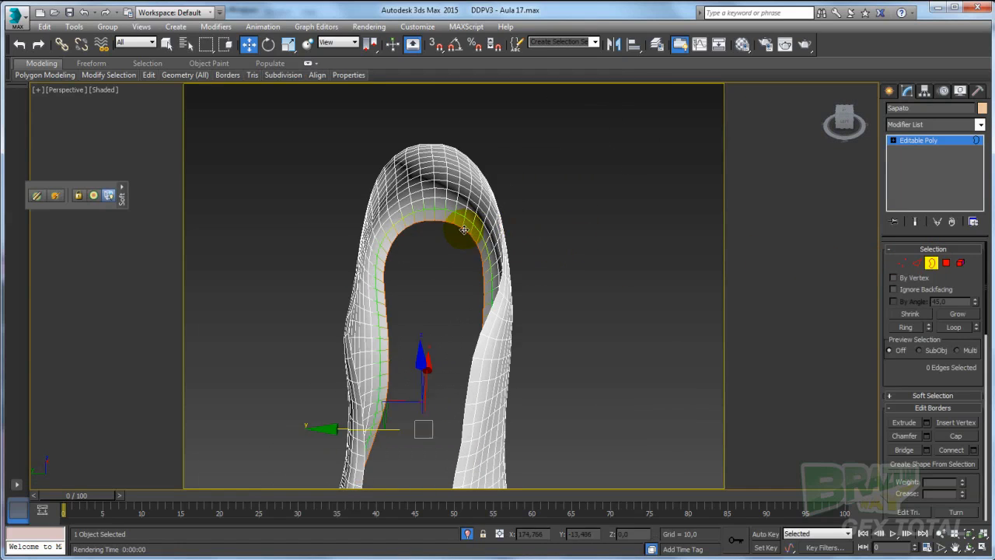
pyautogui.click(911, 398)
pyautogui.click(892, 260)
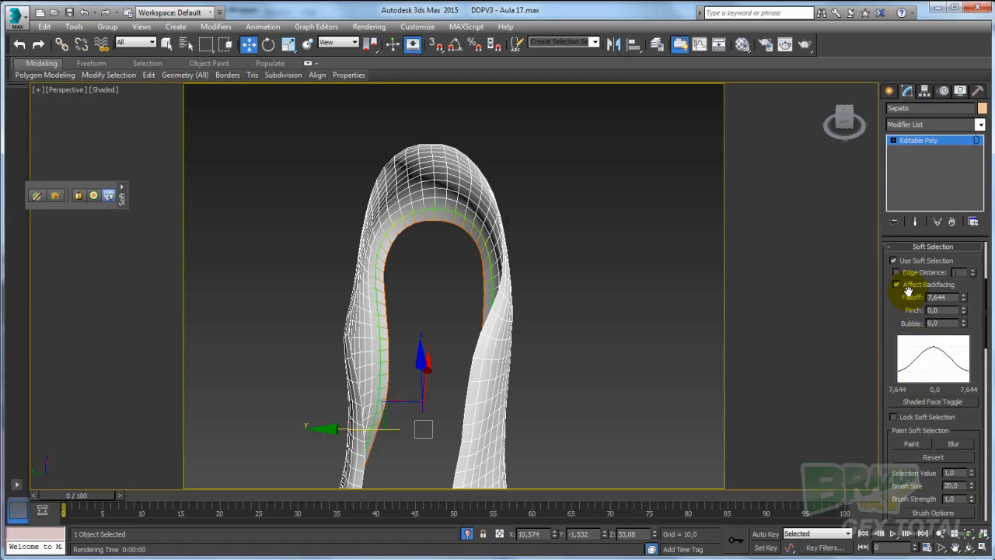
pyautogui.click(893, 260)
# Step: Convert the underside border to an edge selection and exclude the middle edges at the heel and toe ends
pyautogui.keyDown('alt'); pyautogui.moveTo(555, 295); pyautogui.dragTo(466, 265, button='middle'); pyautogui.keyUp('alt')
pyautogui.click(892, 142)
pyautogui.click(914, 150)
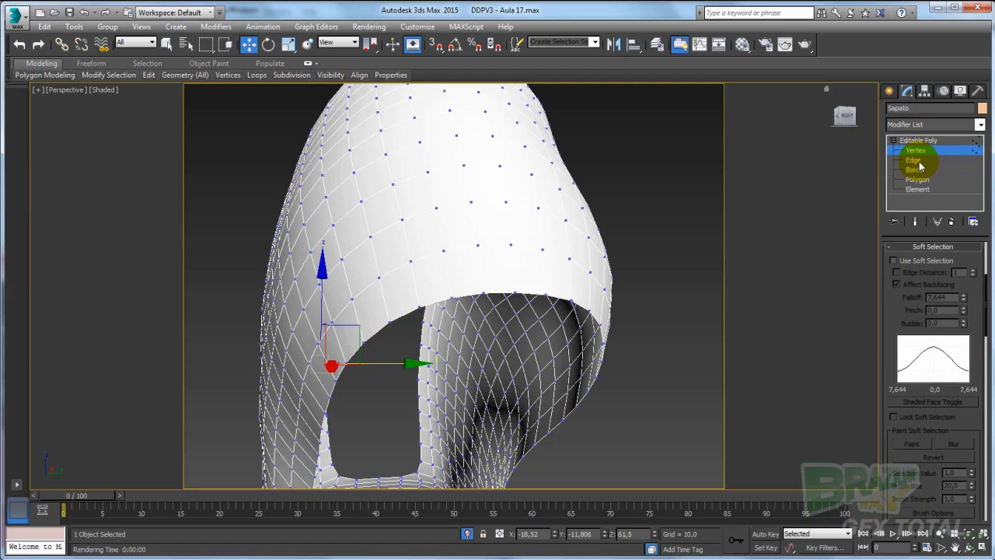
pyautogui.click(913, 159)
pyautogui.keyDown('alt'); pyautogui.moveTo(648, 260); pyautogui.dragTo(498, 233, button='middle'); pyautogui.keyUp('alt')
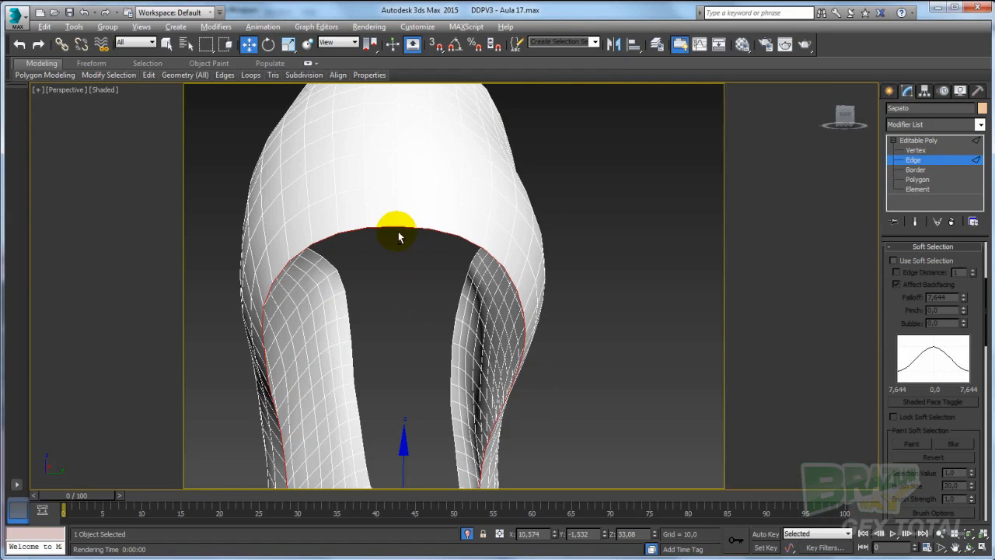
pyautogui.keyDown('alt'); pyautogui.moveTo(414, 238); pyautogui.dragTo(467, 262, button='middle'); pyautogui.keyUp('alt')
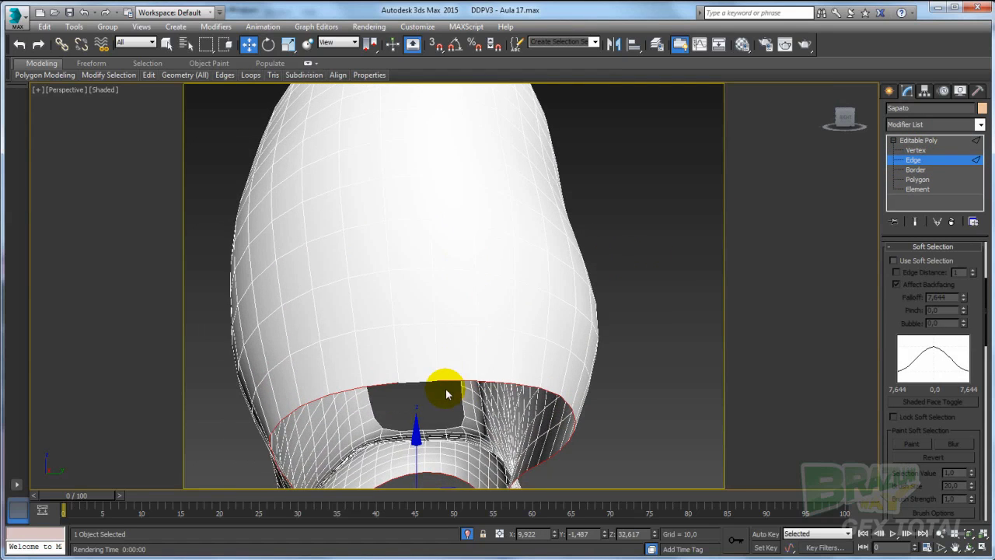
pyautogui.keyDown('alt'); pyautogui.moveTo(443, 378); pyautogui.dragTo(461, 303, button='middle'); pyautogui.keyUp('alt')
pyautogui.keyDown('alt'); pyautogui.moveTo(477, 349); pyautogui.dragTo(427, 315, button='middle'); pyautogui.keyUp('alt')
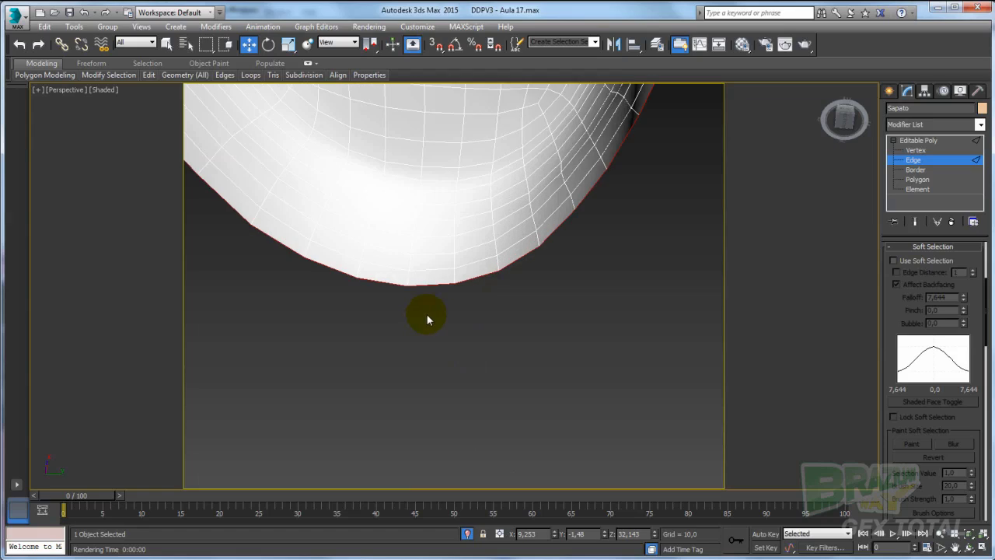
pyautogui.keyDown('ctrl'); pyautogui.moveTo(384, 267); pyautogui.dragTo(382, 267); pyautogui.keyUp('ctrl')
# Step: Bridge the selected edges along the two sides of the underside opening to form the sole
pyautogui.scroll(-7, 422, 271)
pyautogui.moveTo(481, 196); pyautogui.dragTo(510, 329, button='middle')
pyautogui.keyDown('alt'); pyautogui.moveTo(447, 208); pyautogui.dragTo(506, 185, button='middle'); pyautogui.keyUp('alt')
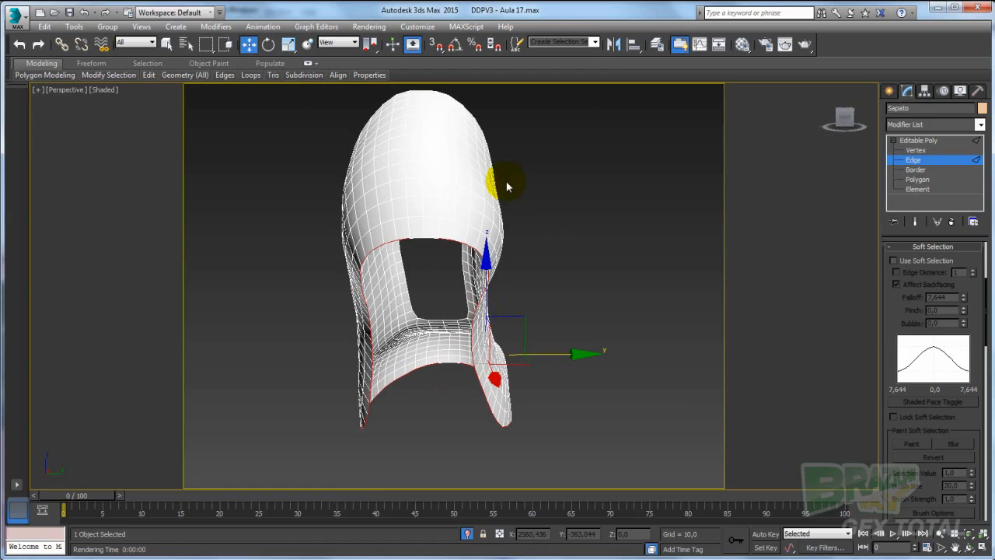
pyautogui.keyDown('alt'); pyautogui.moveTo(441, 352); pyautogui.dragTo(439, 323, button='middle'); pyautogui.keyUp('alt')
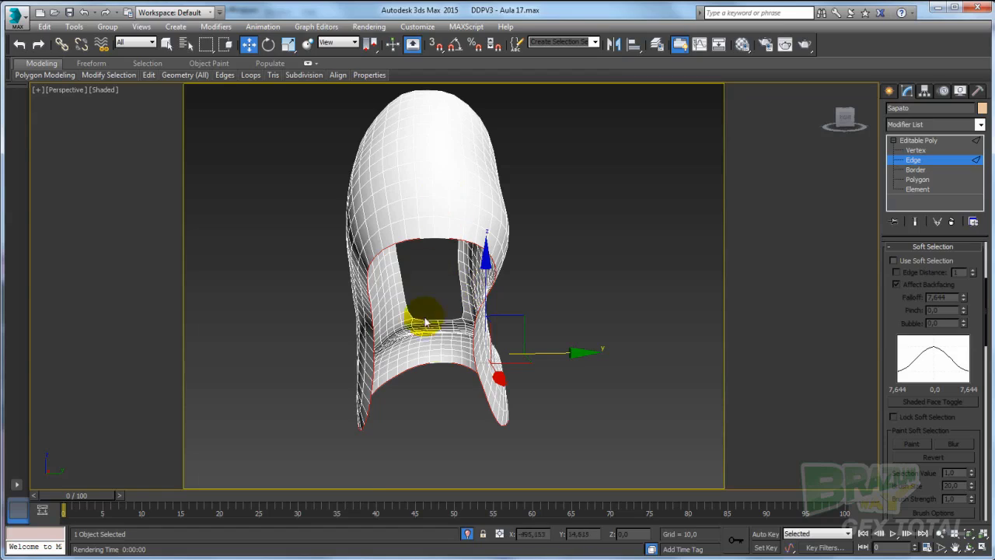
pyautogui.keyDown('alt'); pyautogui.moveTo(410, 320); pyautogui.dragTo(459, 315, button='middle'); pyautogui.keyUp('alt')
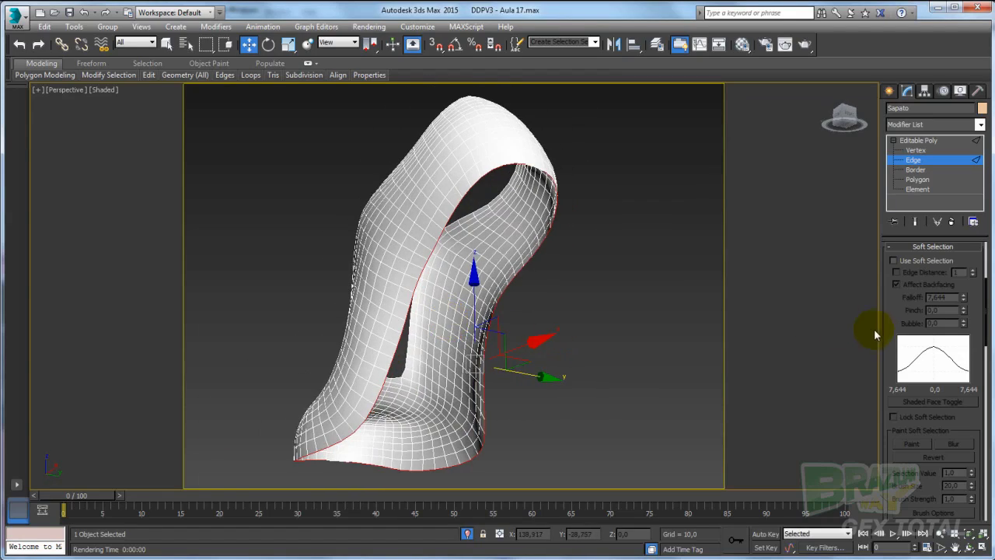
pyautogui.click(925, 246)
pyautogui.keyDown('alt'); pyautogui.moveTo(606, 311); pyautogui.dragTo(395, 227, button='middle'); pyautogui.keyUp('alt')
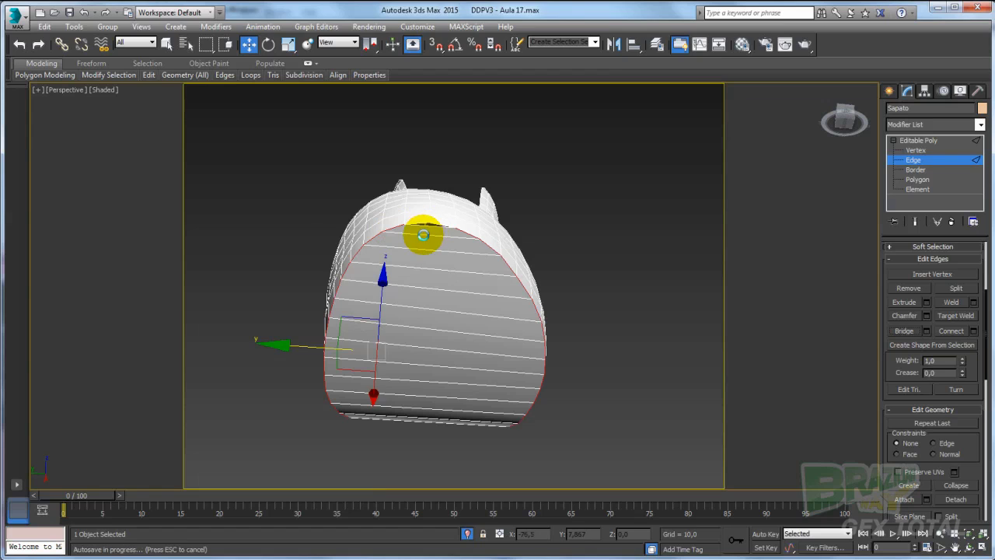
# Step: Select the ring of edges crossing the sole and connect them with a lengthwise centre line
pyautogui.doubleClick(423, 233)
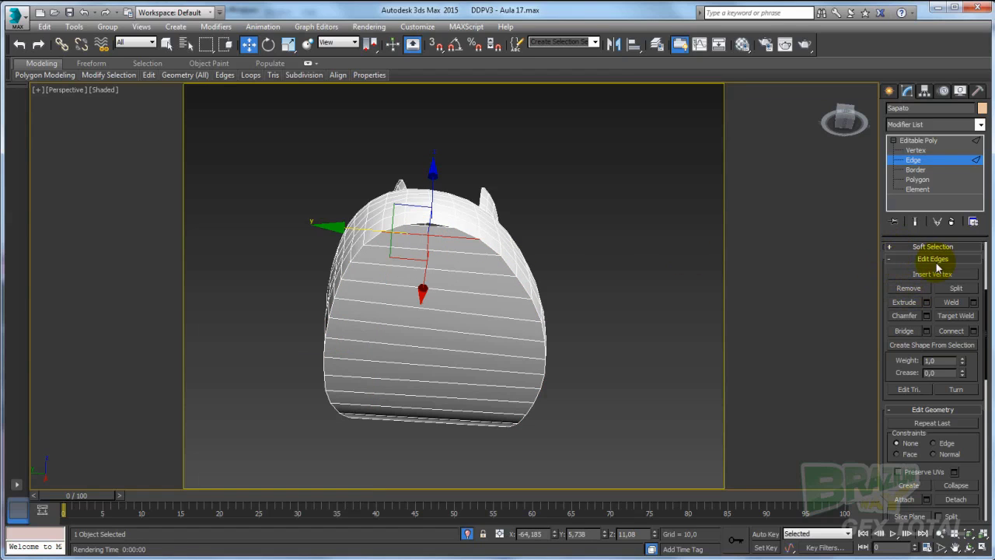
pyautogui.scroll(5, 949, 363)
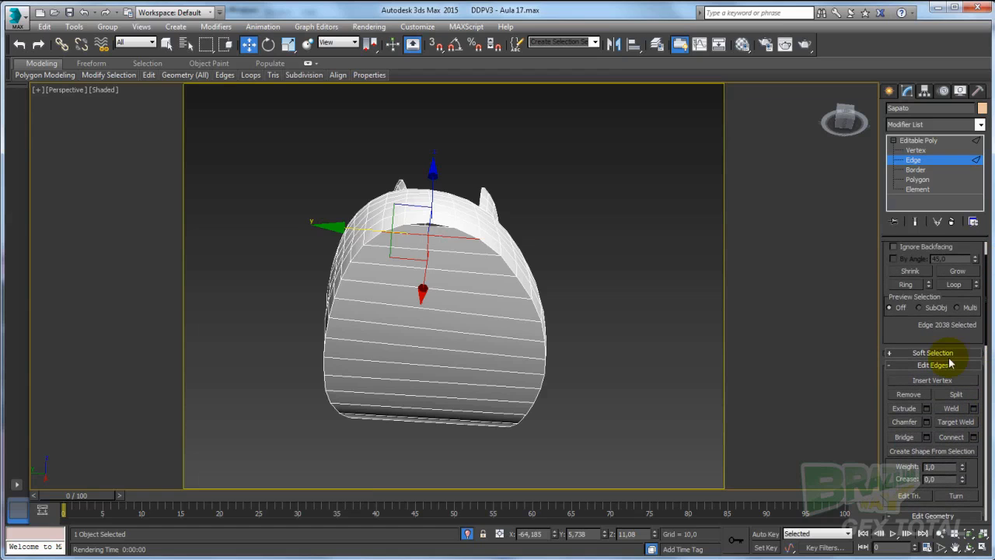
pyautogui.click(910, 285)
pyautogui.click(952, 437)
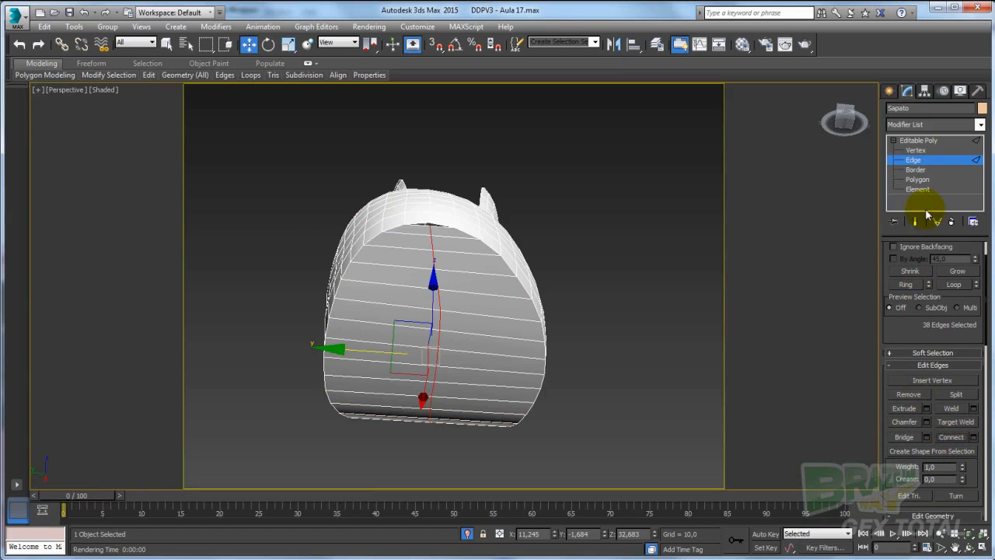
# Step: Convert the sole's centre line to vertices, constrain movement to edges, and scale the vertices to about 79% along X
pyautogui.moveTo(900, 343); pyautogui.dragTo(904, 392)
pyautogui.click(902, 263)
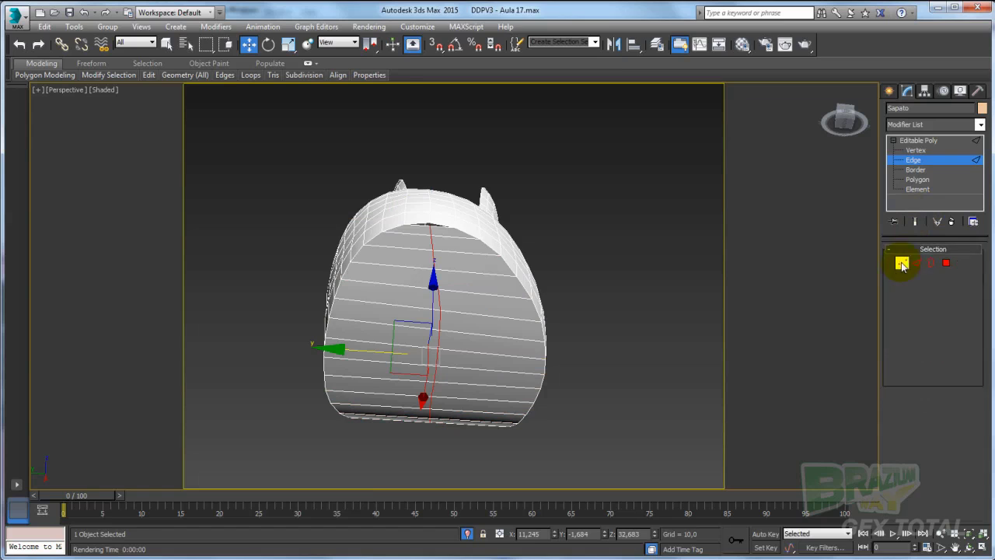
pyautogui.keyDown('alt'); pyautogui.moveTo(604, 276); pyautogui.dragTo(858, 415, button='middle'); pyautogui.keyUp('alt')
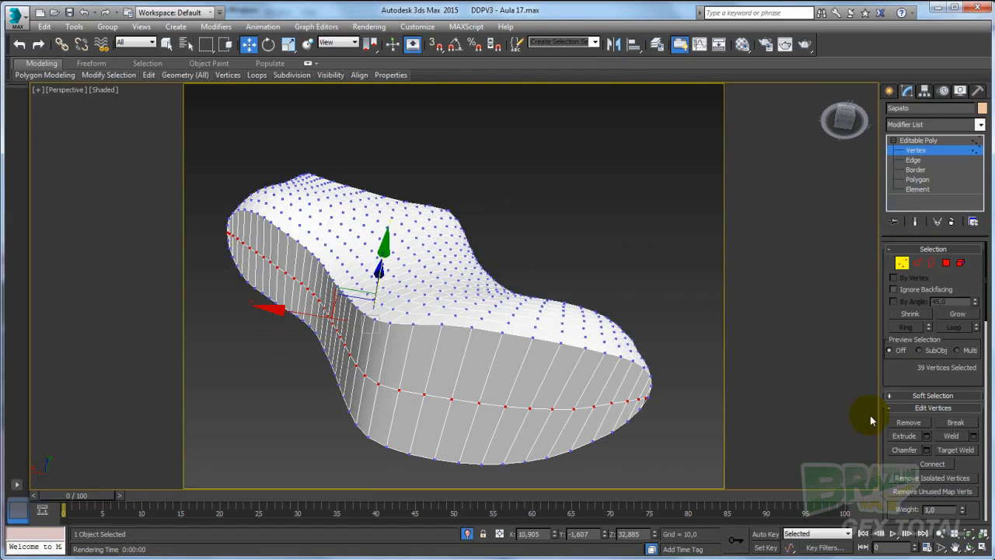
pyautogui.moveTo(897, 364); pyautogui.dragTo(930, 268)
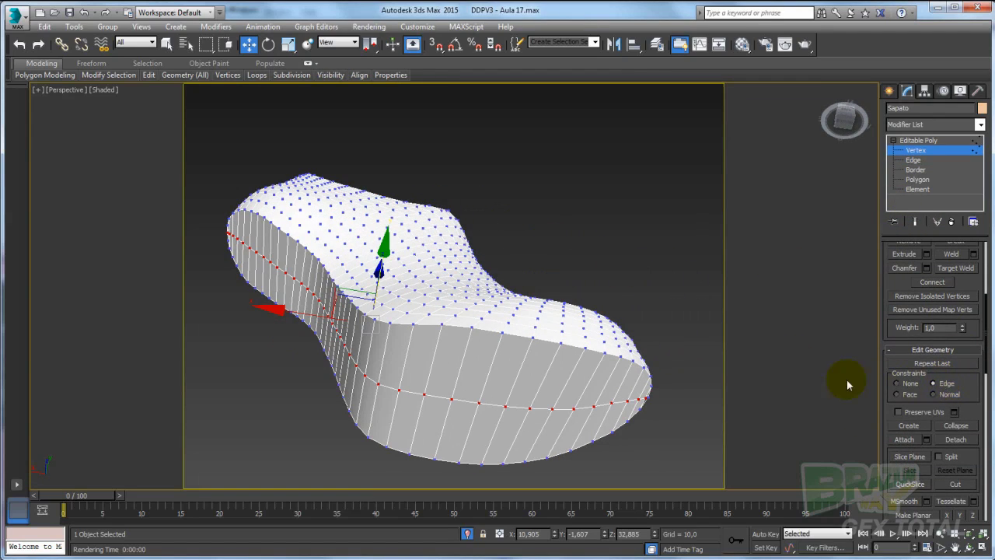
pyautogui.press('r')
pyautogui.keyDown('alt'); pyautogui.moveTo(484, 350); pyautogui.dragTo(317, 322, button='middle'); pyautogui.keyUp('alt')
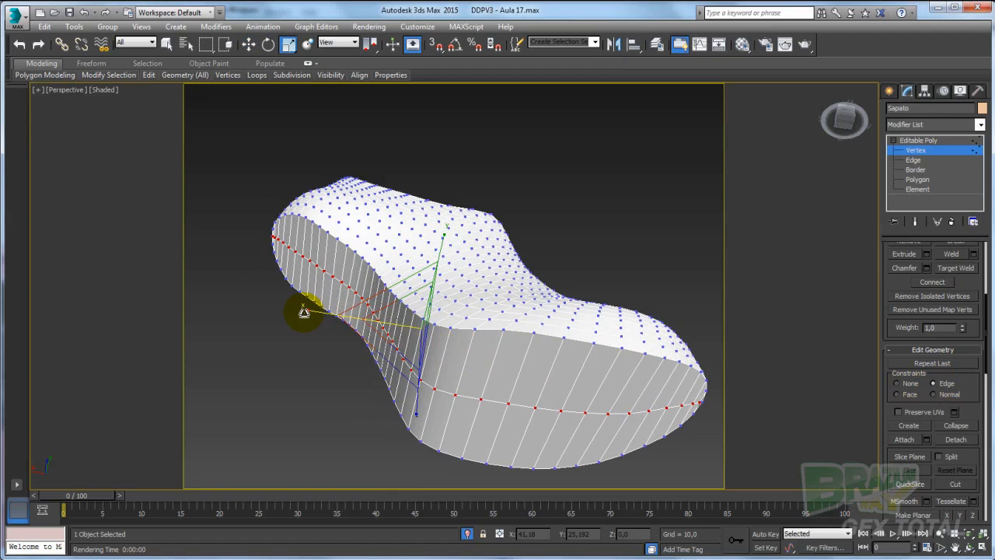
pyautogui.moveTo(304, 312); pyautogui.dragTo(319, 313)
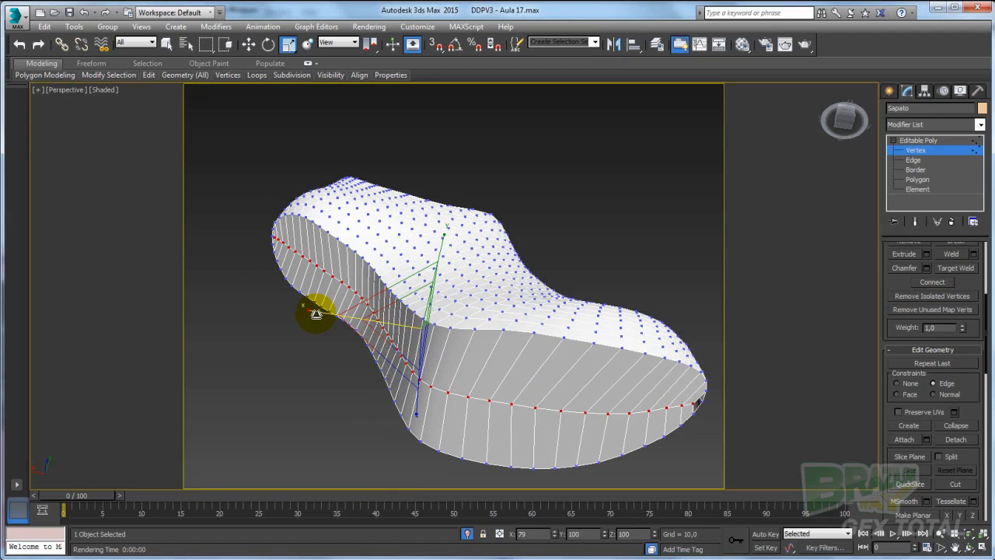
# Step: Reduce the selection to the centre-line vertices near the heel and shift them along X towards the toe in progressively smaller groups
pyautogui.keyDown('alt'); pyautogui.moveTo(319, 314); pyautogui.dragTo(697, 244, button='middle'); pyautogui.keyUp('alt')
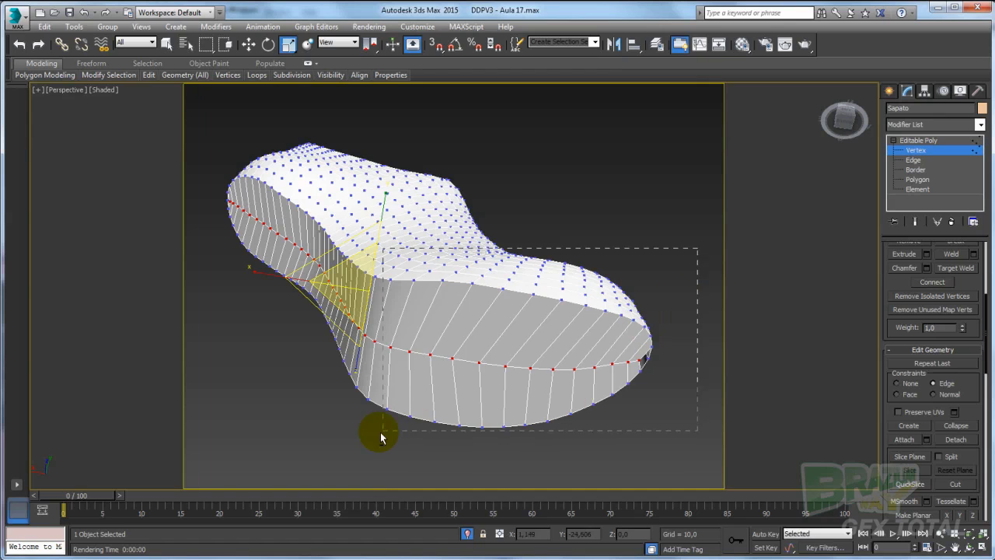
pyautogui.keyDown('alt'); pyautogui.moveTo(369, 446); pyautogui.dragTo(400, 412, button='middle'); pyautogui.keyUp('alt')
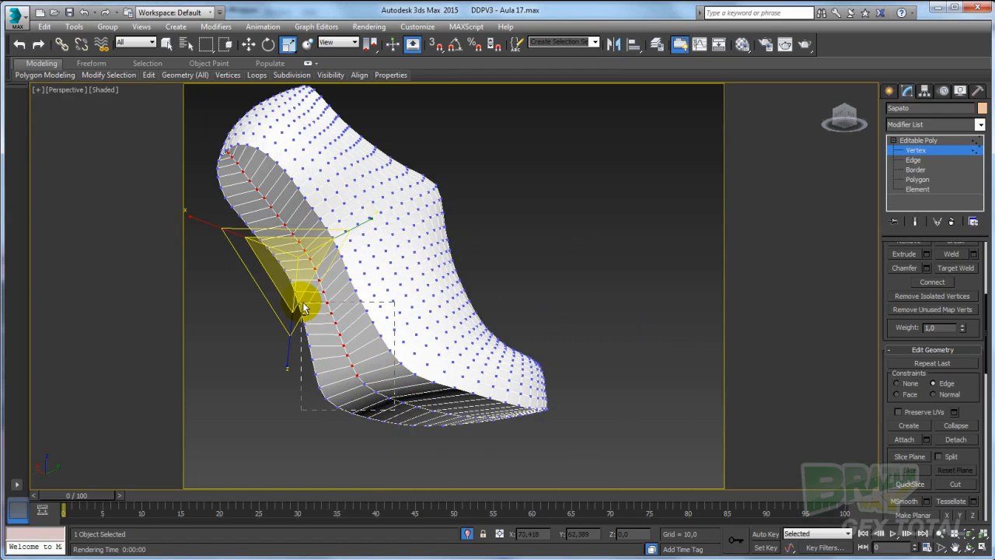
pyautogui.keyDown('alt'); pyautogui.moveTo(303, 309); pyautogui.dragTo(402, 347, button='middle'); pyautogui.keyUp('alt')
pyautogui.press('w')
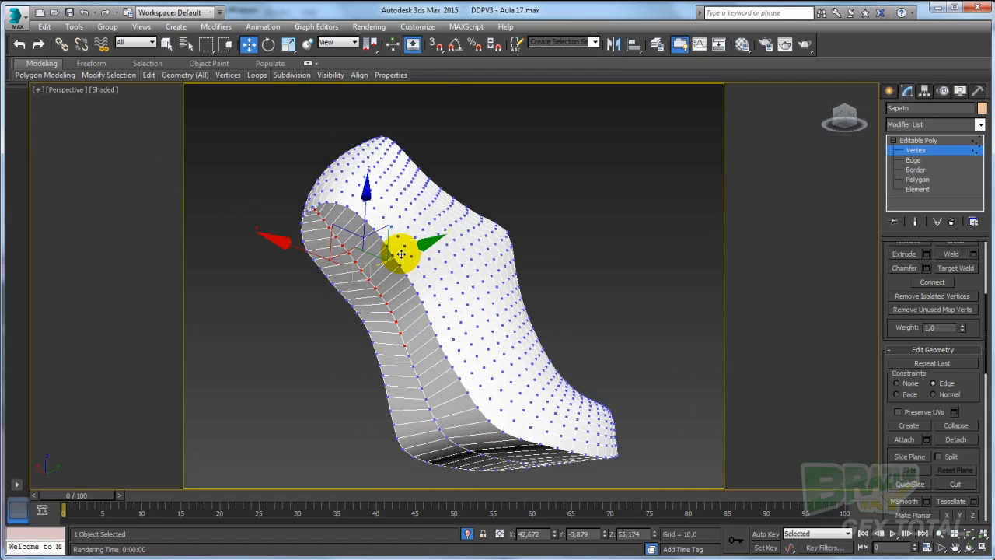
pyautogui.keyDown('alt'); pyautogui.moveTo(401, 253); pyautogui.dragTo(311, 260, button='middle'); pyautogui.keyUp('alt')
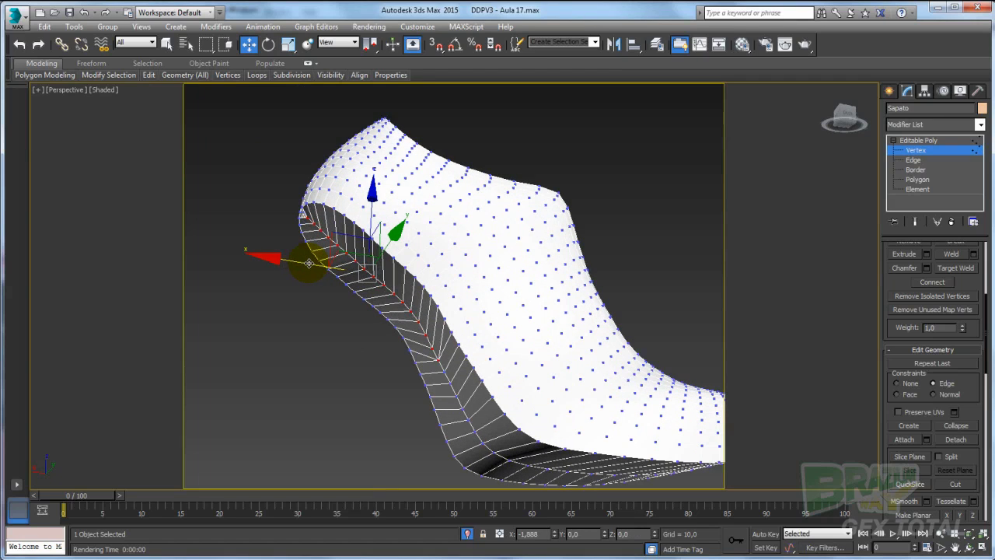
pyautogui.moveTo(308, 263); pyautogui.dragTo(304, 264)
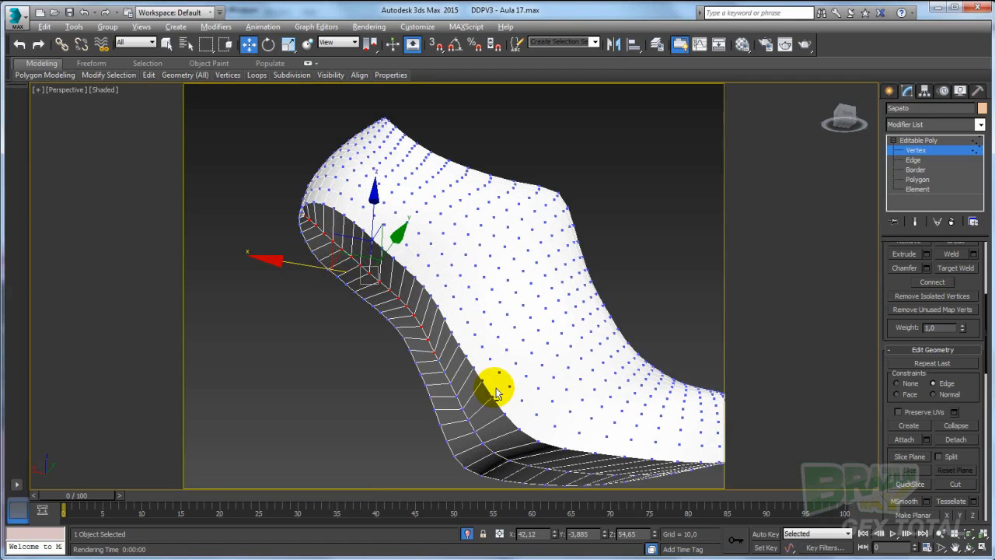
pyautogui.keyDown('alt'); pyautogui.moveTo(380, 284); pyautogui.dragTo(379, 282); pyautogui.keyUp('alt')
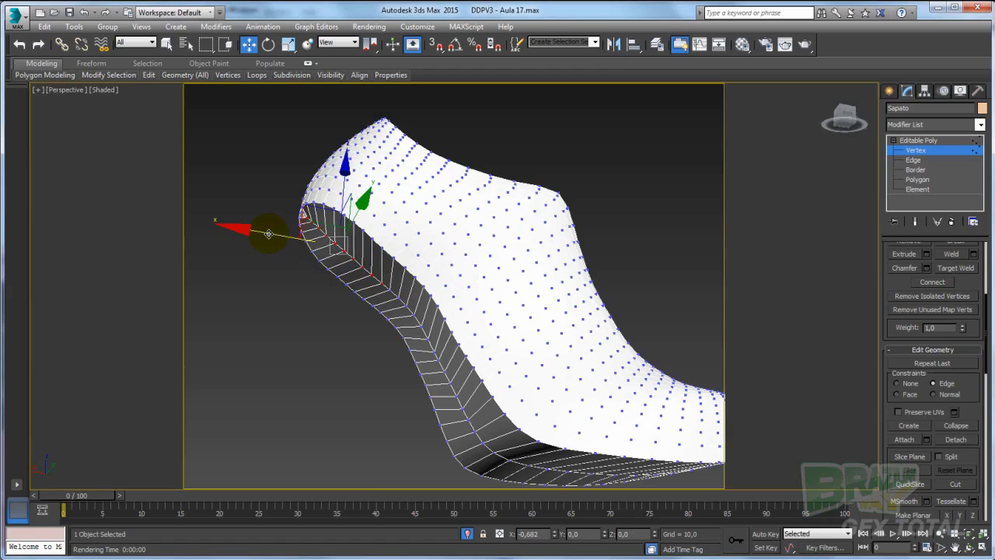
pyautogui.keyDown('alt'); pyautogui.moveTo(267, 234); pyautogui.dragTo(404, 253, button='middle'); pyautogui.keyUp('alt')
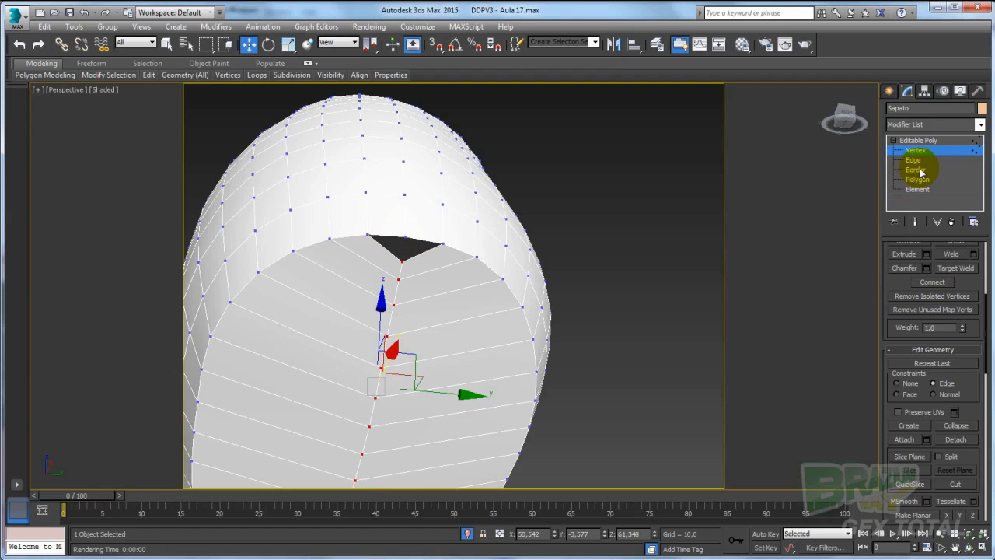
# Step: Cap the small open borders remaining at the heel and toe ends of the sole
pyautogui.click(915, 169)
pyautogui.click(414, 241)
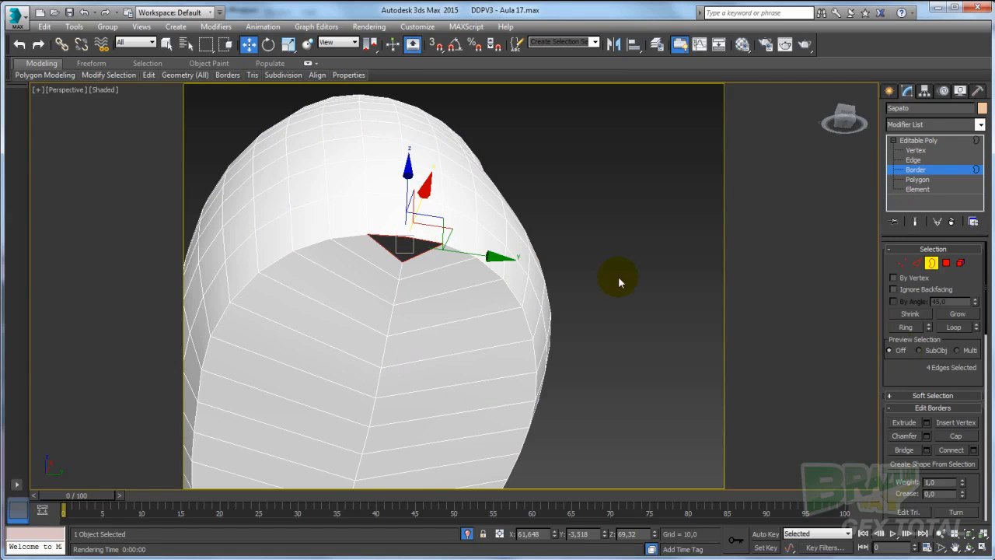
pyautogui.click(960, 440)
pyautogui.scroll(-5, 490, 323)
pyautogui.moveTo(513, 328); pyautogui.dragTo(566, 282, button='middle')
pyautogui.scroll(-2, 567, 282)
pyautogui.moveTo(552, 329); pyautogui.dragTo(474, 399)
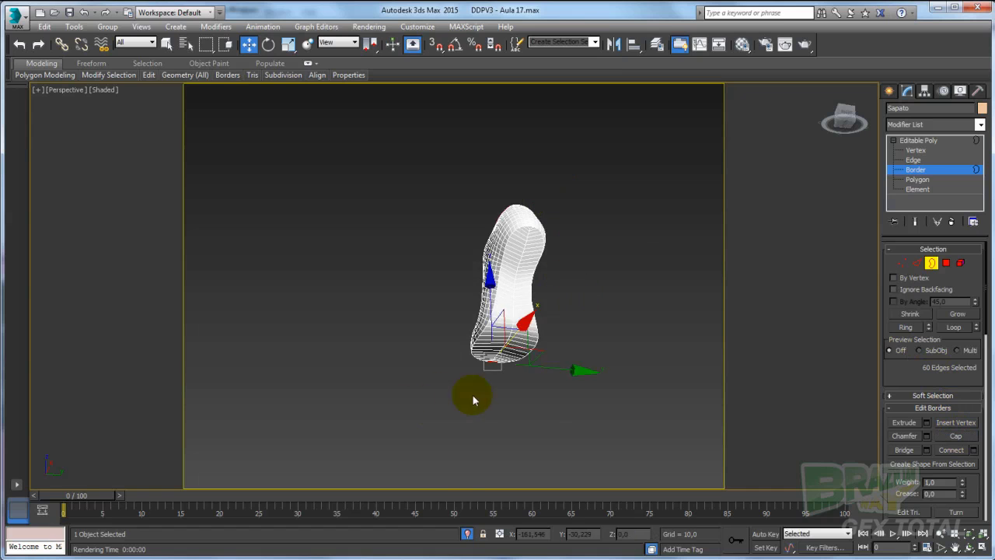
pyautogui.keyDown('alt'); pyautogui.moveTo(472, 401); pyautogui.dragTo(668, 269, button='middle'); pyautogui.keyUp('alt')
pyautogui.scroll(3, 669, 269)
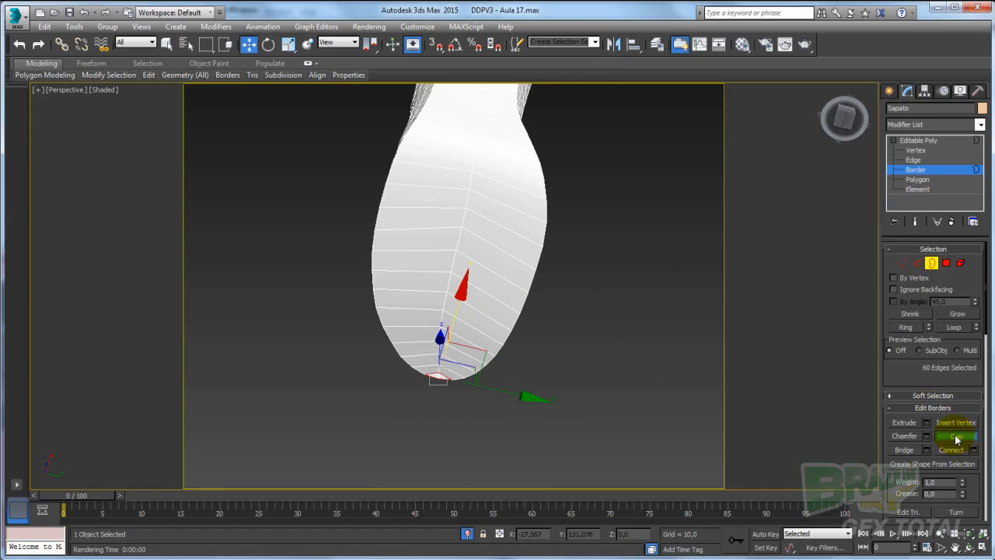
pyautogui.keyDown('alt'); pyautogui.moveTo(527, 285); pyautogui.dragTo(593, 265); pyautogui.keyUp('alt')
pyautogui.keyDown('alt'); pyautogui.moveTo(593, 265); pyautogui.dragTo(622, 258, button='middle'); pyautogui.keyUp('alt')
# Step: Select the sole's centre edge loop, convert it to polygons, and add the cap polygons at the heel and toe
pyautogui.click(917, 263)
pyautogui.keyDown('alt'); pyautogui.moveTo(500, 253); pyautogui.dragTo(514, 286, button='middle'); pyautogui.keyUp('alt')
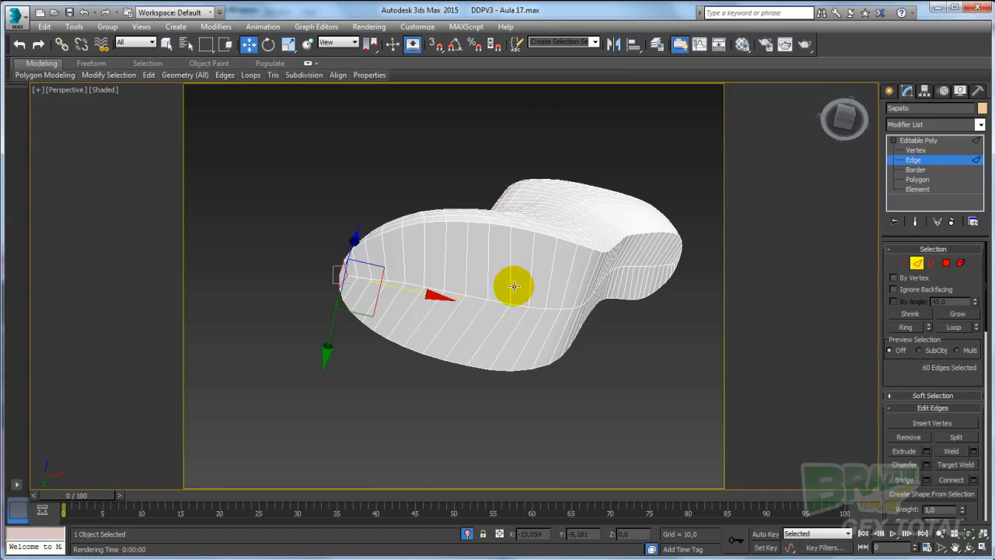
pyautogui.doubleClick(450, 293)
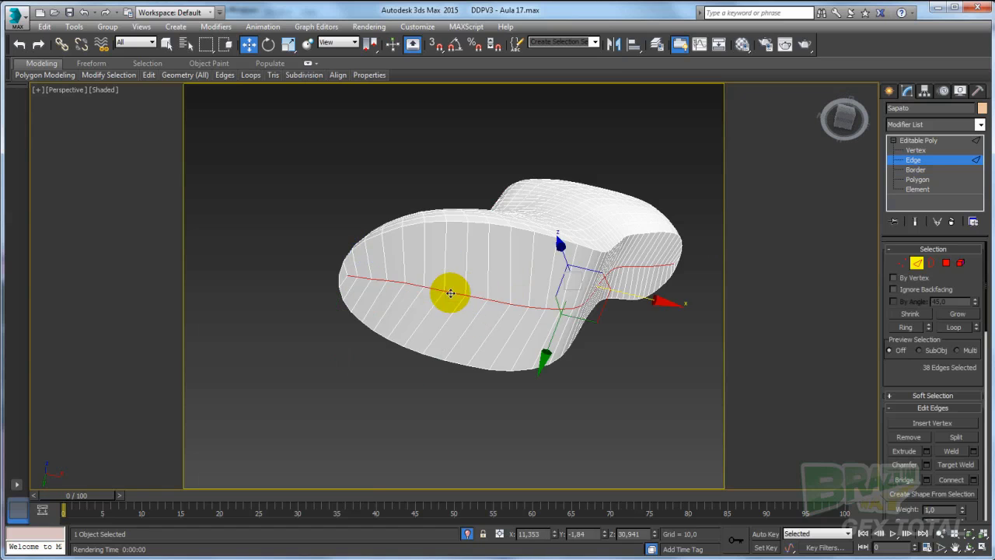
pyautogui.keyDown('ctrl'); pyautogui.click(945, 263); pyautogui.keyUp('ctrl')
pyautogui.keyDown('alt'); pyautogui.moveTo(544, 287); pyautogui.dragTo(450, 282, button='middle'); pyautogui.keyUp('alt')
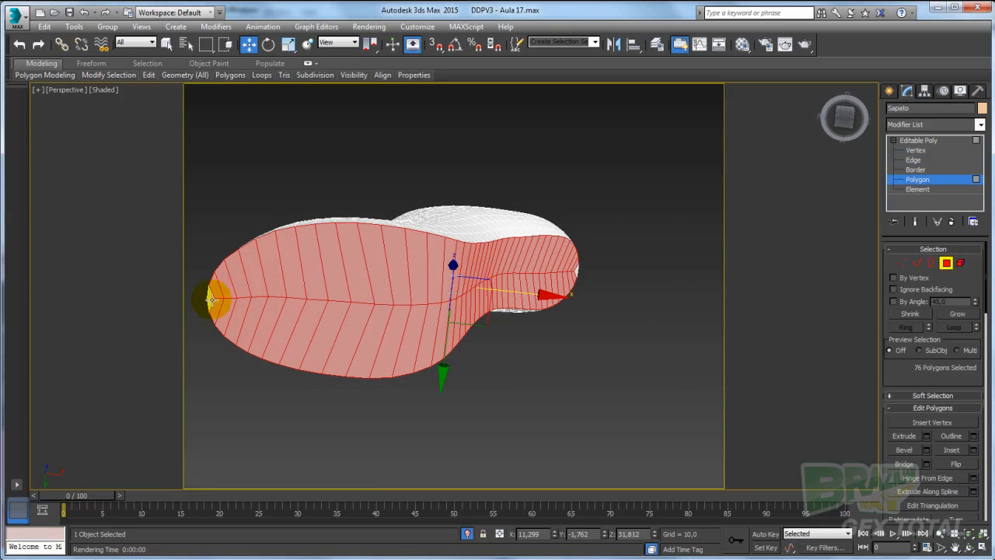
pyautogui.keyDown('ctrl'); pyautogui.click(567, 284); pyautogui.keyUp('ctrl')
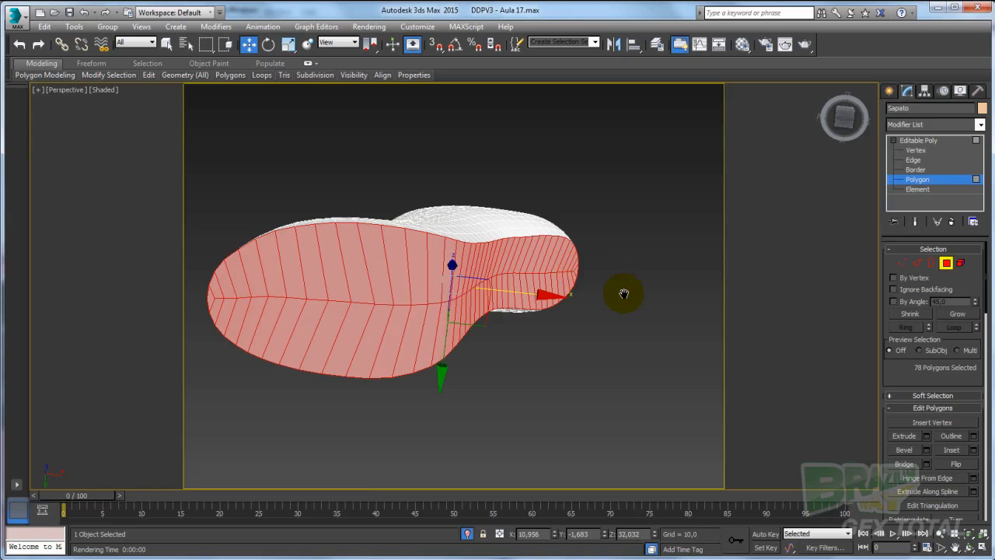
# Step: Inset the selected sole polygons by 0,253 with the Group option
pyautogui.keyDown('alt'); pyautogui.moveTo(623, 293); pyautogui.dragTo(532, 289, button='middle'); pyautogui.keyUp('alt')
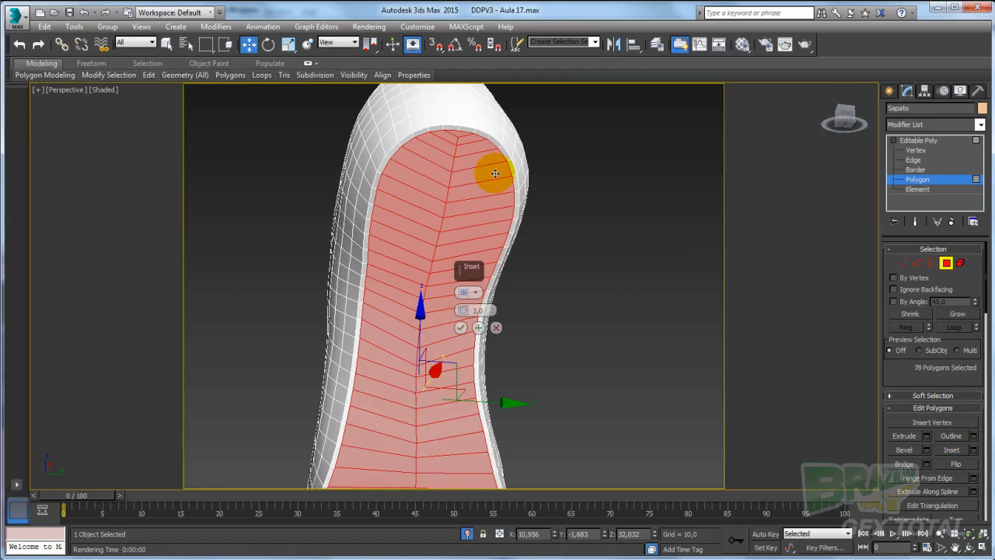
pyautogui.scroll(8, 492, 233)
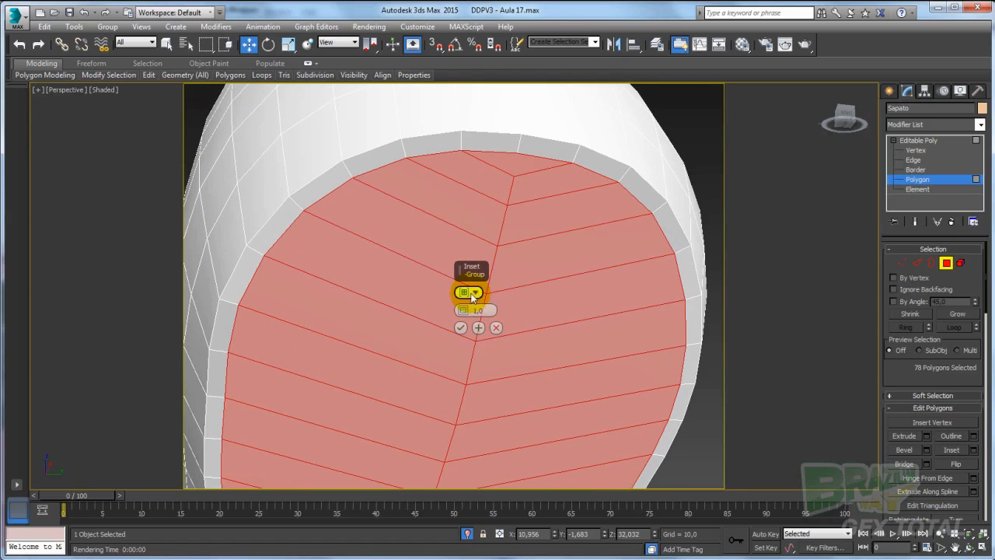
pyautogui.moveTo(464, 311); pyautogui.dragTo(465, 313)
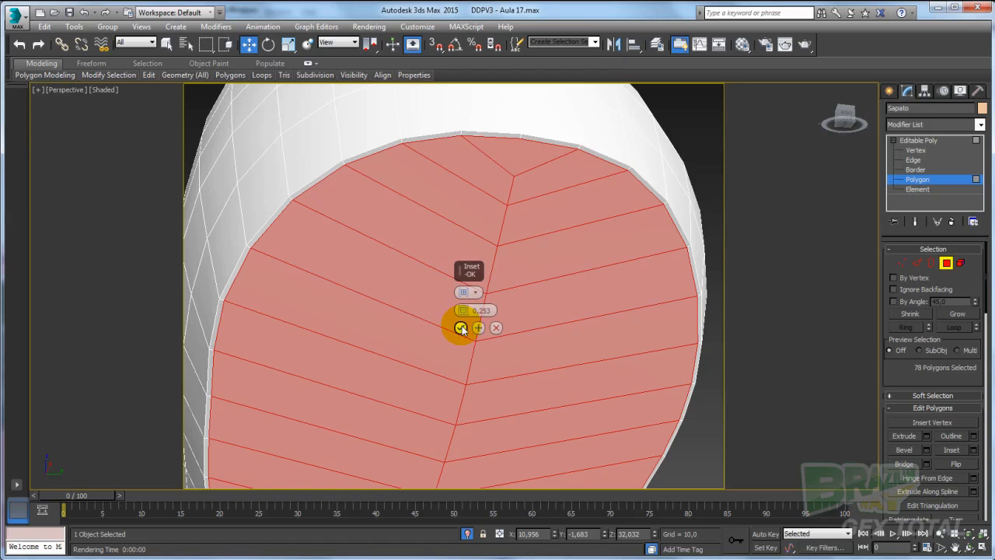
pyautogui.click(461, 327)
# Step: Connect the edge ring above the lower rim with one segment at slide -76 to add a support loop beside the sole
pyautogui.click(917, 264)
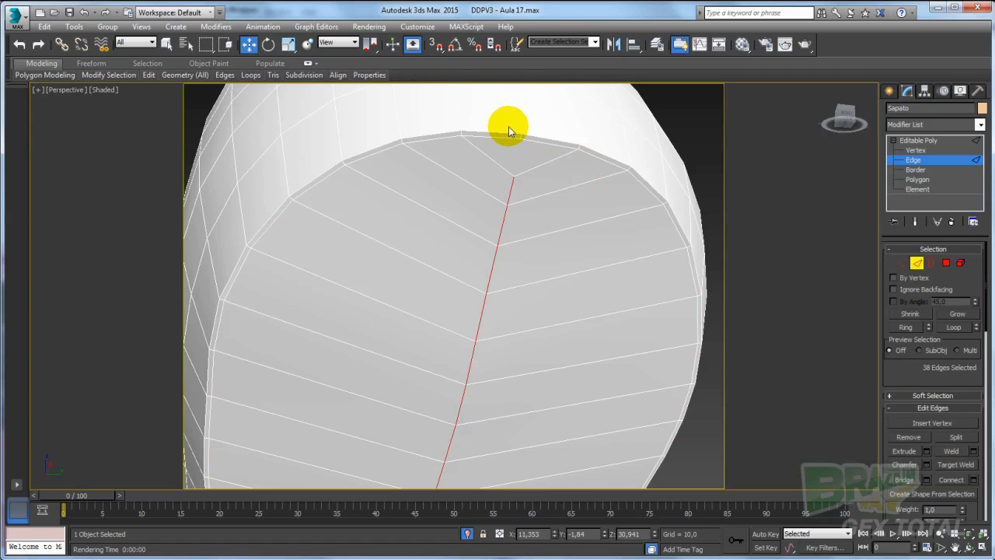
pyautogui.keyDown('alt'); pyautogui.moveTo(458, 119); pyautogui.dragTo(645, 319, button='middle'); pyautogui.keyUp('alt')
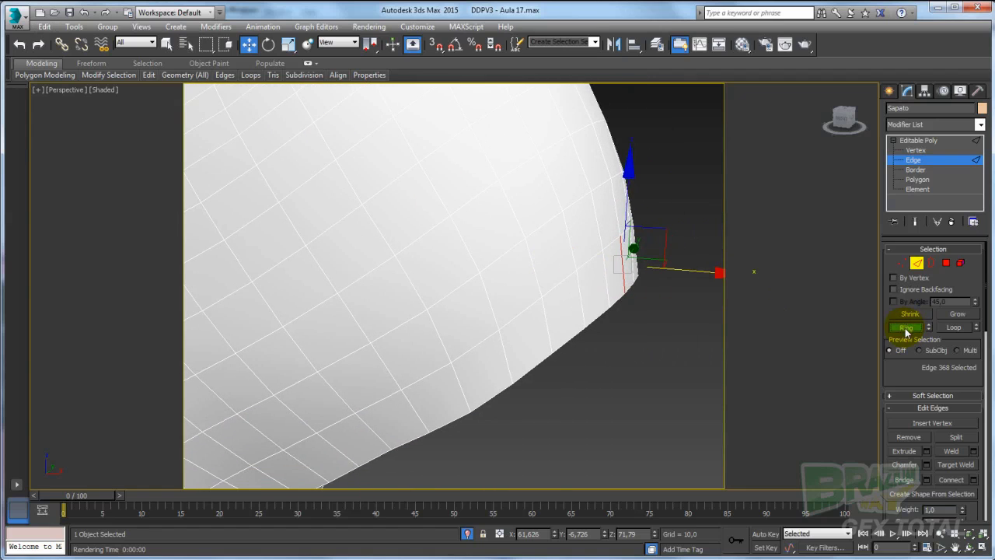
pyautogui.click(904, 328)
pyautogui.click(972, 479)
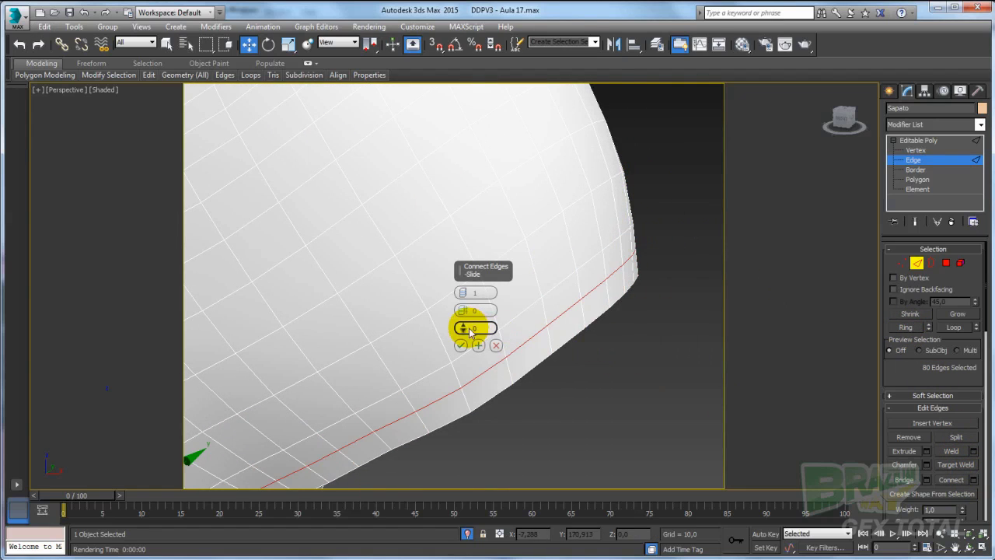
pyautogui.moveTo(470, 330); pyautogui.dragTo(514, 506)
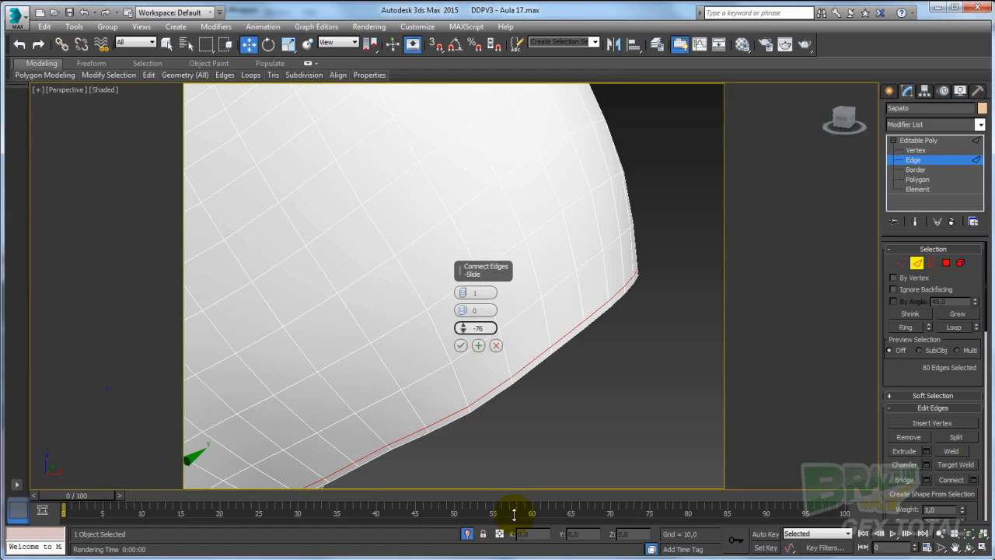
pyautogui.click(461, 346)
pyautogui.click(915, 160)
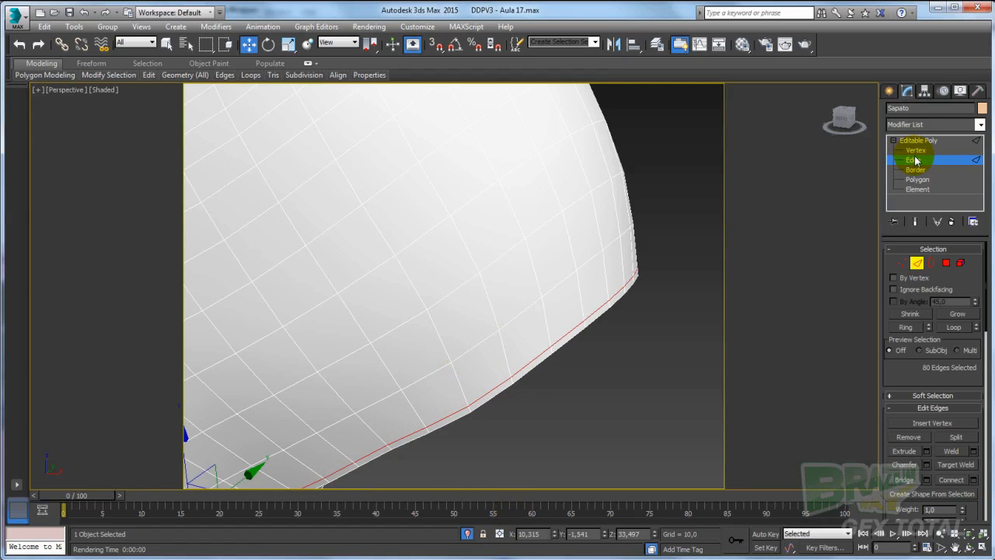
pyautogui.click(917, 140)
# Step: Exit isolation and examine the Sapato mesh together with the heel, laces and other shoe parts from several sides
pyautogui.scroll(-10, 650, 247)
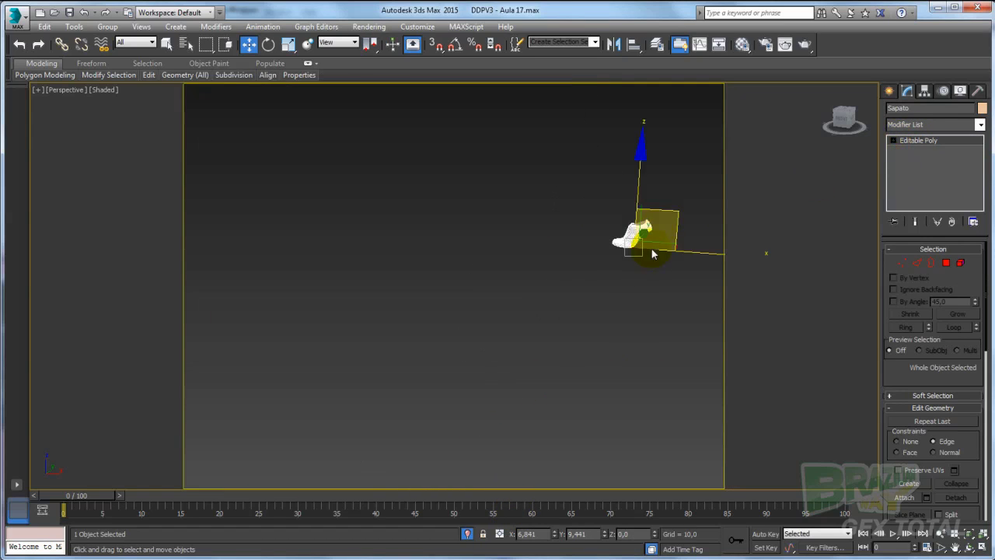
pyautogui.scroll(3, 655, 260)
pyautogui.moveTo(581, 255); pyautogui.dragTo(553, 372, button='middle')
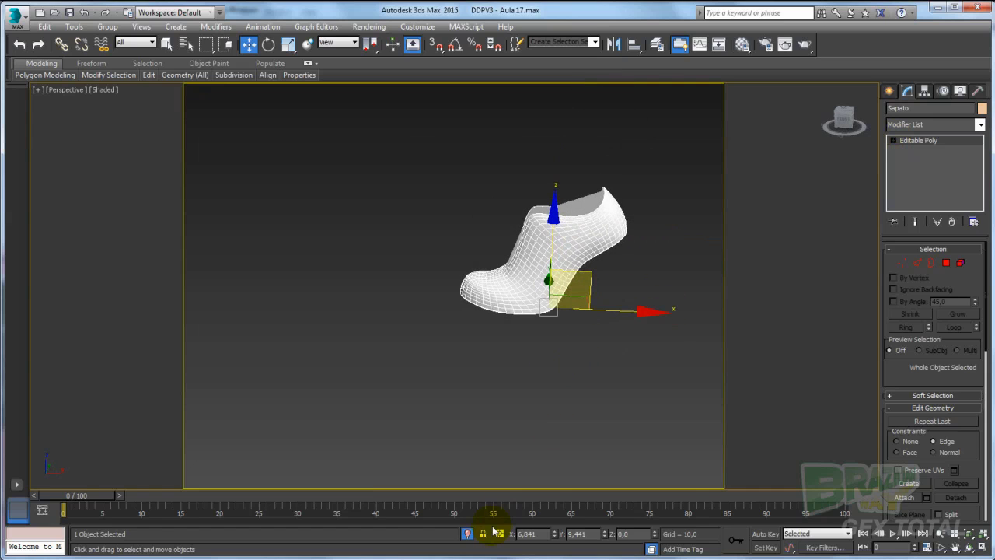
pyautogui.click(467, 534)
pyautogui.scroll(-5, 490, 347)
pyautogui.keyDown('alt'); pyautogui.moveTo(468, 347); pyautogui.dragTo(362, 332, button='middle'); pyautogui.keyUp('alt')
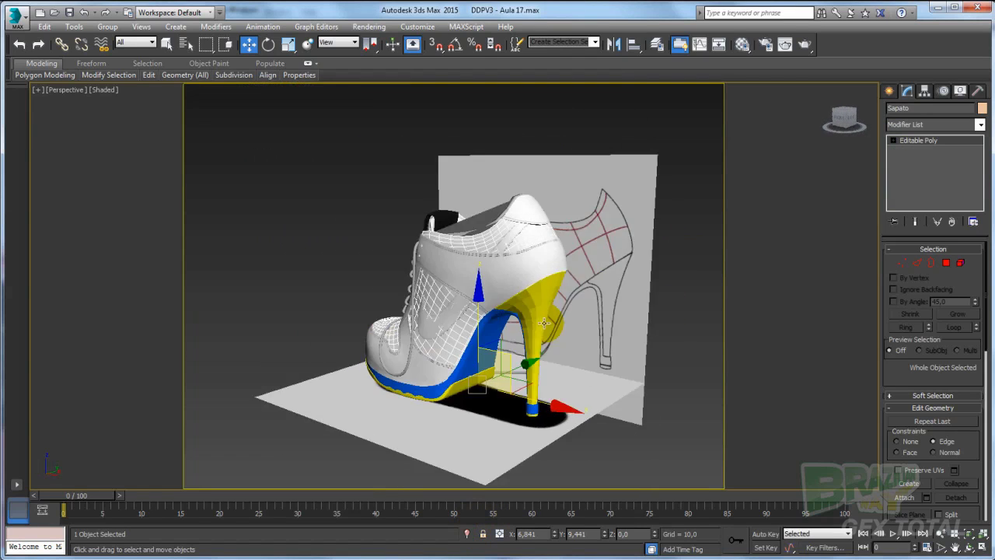
pyautogui.keyDown('alt'); pyautogui.moveTo(532, 331); pyautogui.dragTo(431, 297, button='middle'); pyautogui.keyUp('alt')
pyautogui.scroll(4, 517, 296)
pyautogui.hotkey('shift', 'z')
pyautogui.hotkey('shift', 'z')
pyautogui.hotkey('shift', 'z')
pyautogui.hotkey('shift', 'z')
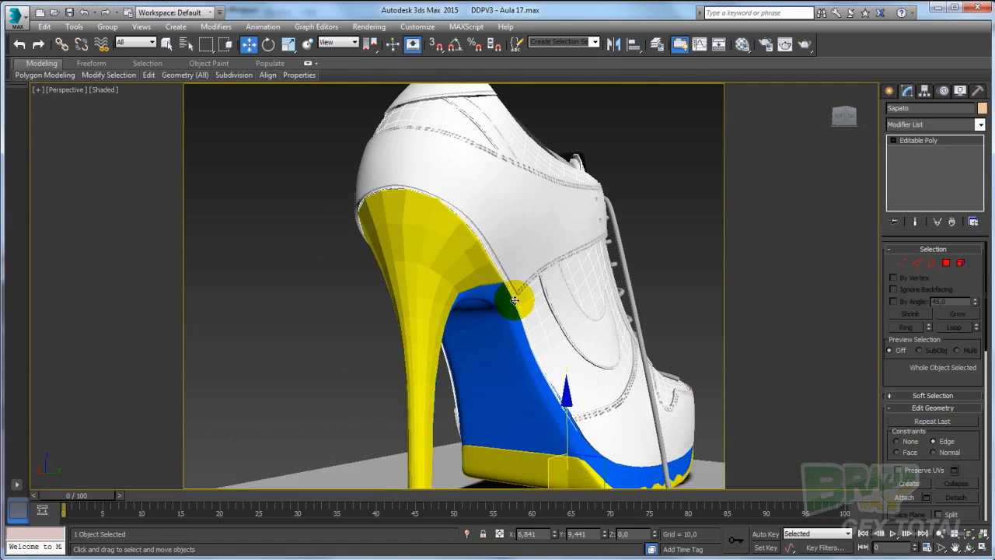
# Step: Apply a Shell modifier to the Sapato mesh with Outer Amount 0,0 and Inner Amount 1,38, and check the ankle opening
pyautogui.click(980, 125)
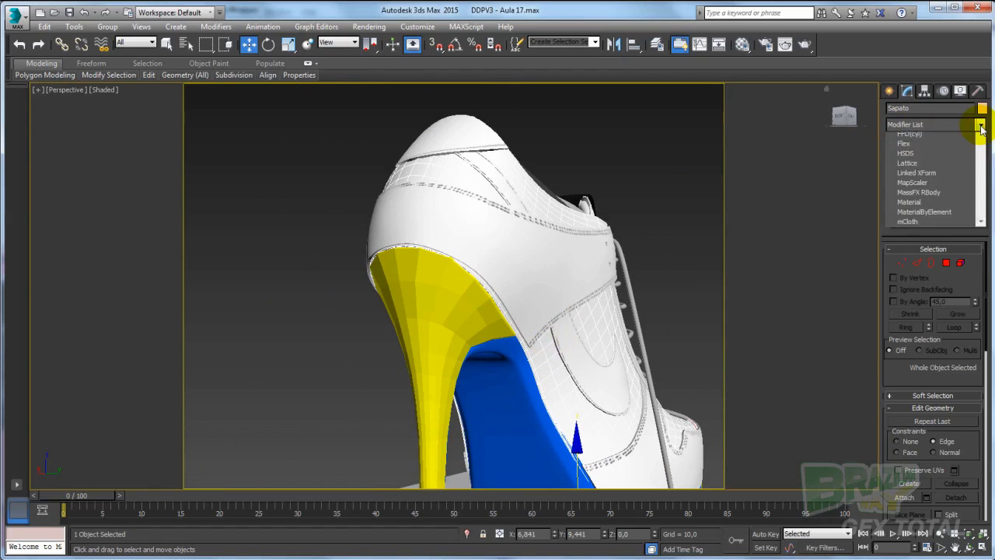
pyautogui.moveTo(981, 177); pyautogui.dragTo(963, 467)
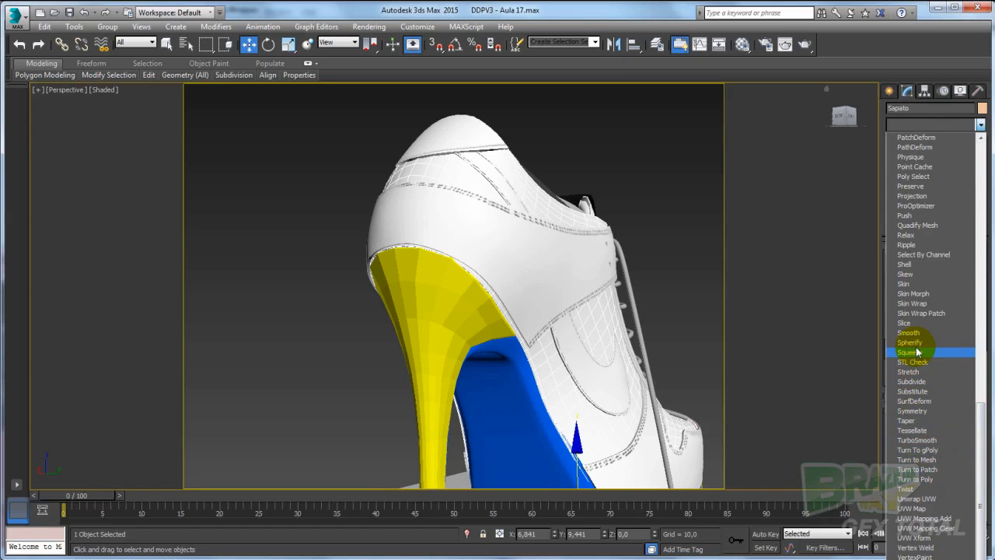
pyautogui.click(904, 264)
pyautogui.keyDown('alt'); pyautogui.moveTo(589, 215); pyautogui.dragTo(607, 315, button='middle'); pyautogui.keyUp('alt')
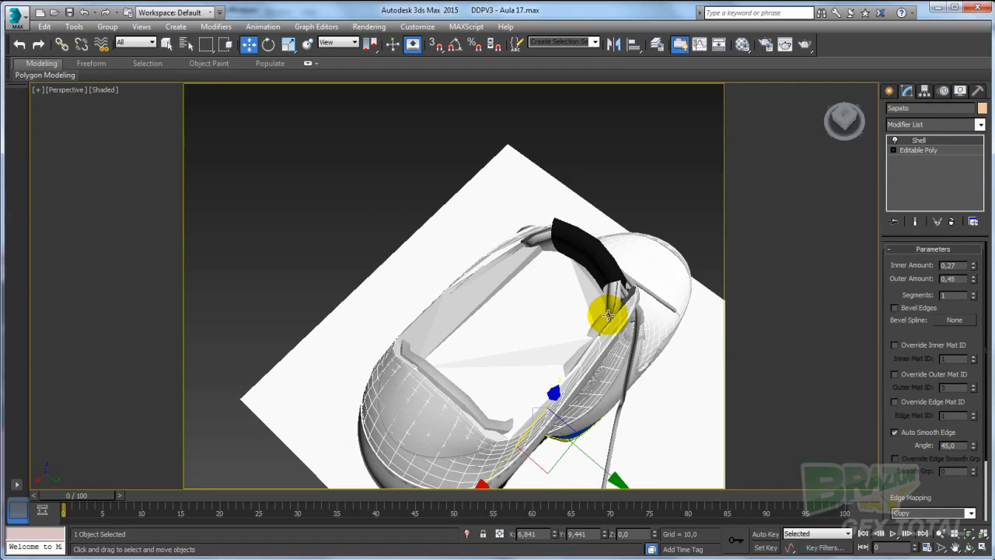
pyautogui.rightClick(973, 279)
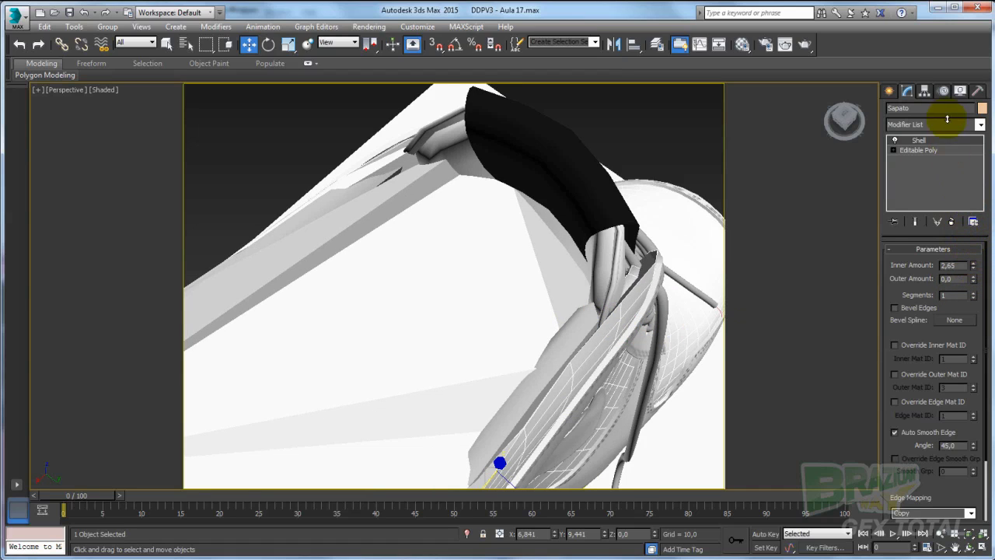
pyautogui.keyDown('alt'); pyautogui.moveTo(521, 275); pyautogui.dragTo(614, 237, button='middle'); pyautogui.keyUp('alt')
pyautogui.scroll(3, 417, 306)
pyautogui.keyDown('alt'); pyautogui.moveTo(333, 227); pyautogui.dragTo(282, 270, button='middle'); pyautogui.keyUp('alt')
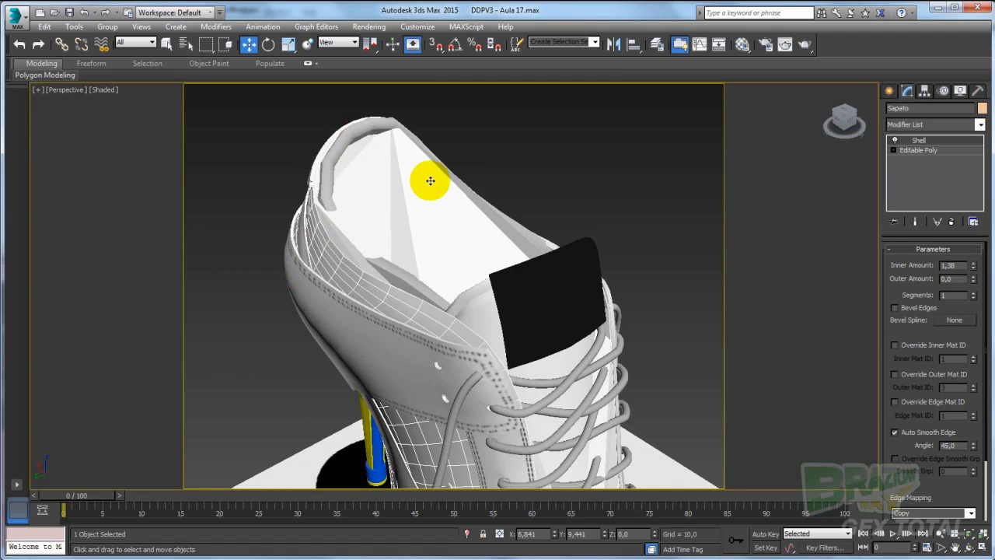
pyautogui.keyDown('alt'); pyautogui.moveTo(433, 178); pyautogui.dragTo(437, 244, button='middle'); pyautogui.keyUp('alt')
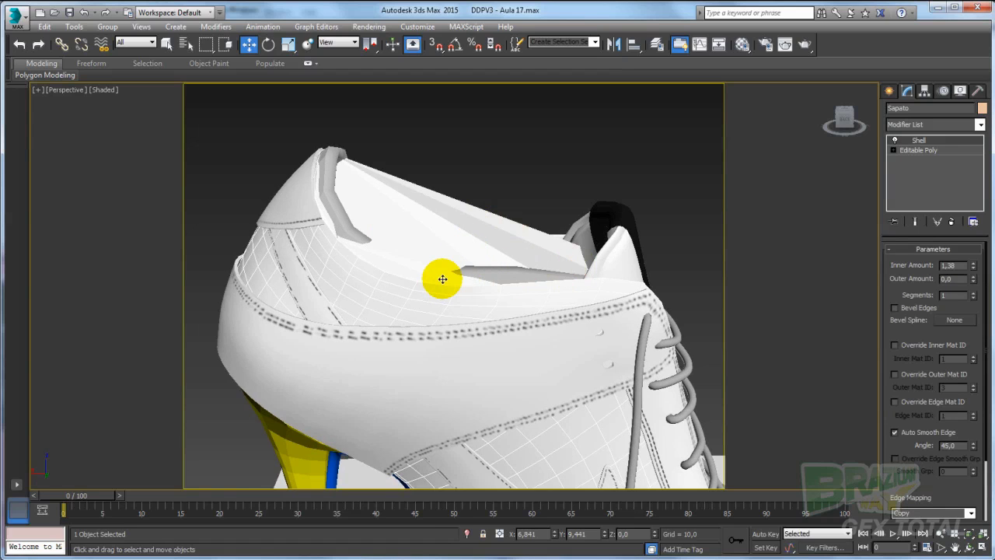
# Step: Undo the Shell modifier, rim support loop, sole inset and border caps, and isolate the Sapato mesh
pyautogui.hotkey('ctrl', 'z')
pyautogui.hotkey('ctrl', 'z')
pyautogui.hotkey('alt', 'q')
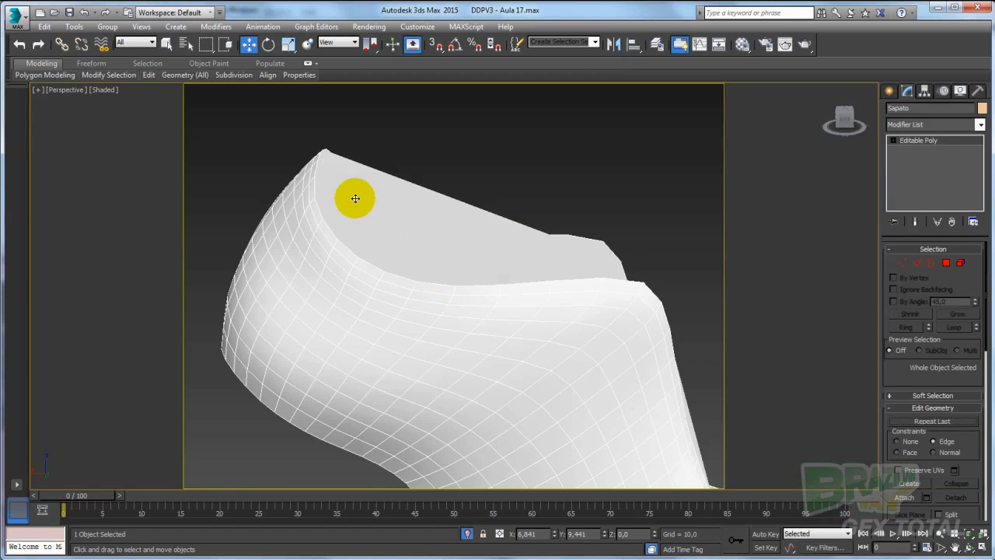
pyautogui.keyDown('alt'); pyautogui.moveTo(355, 198); pyautogui.dragTo(544, 311, button='middle'); pyautogui.keyUp('alt')
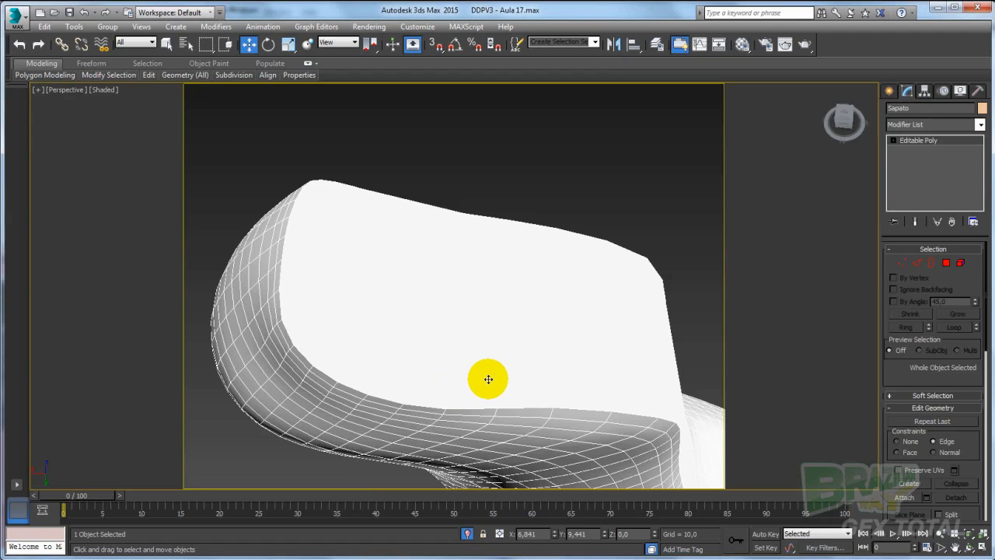
pyautogui.scroll(-5, 518, 349)
pyautogui.keyDown('alt'); pyautogui.moveTo(511, 349); pyautogui.dragTo(547, 322, button='middle'); pyautogui.keyUp('alt')
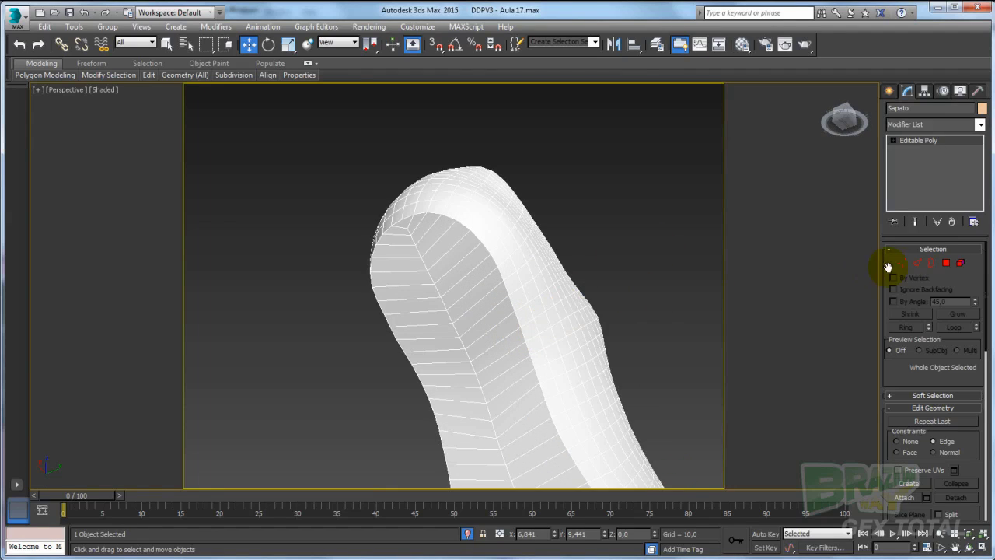
# Step: Cap only the small open borders at the heel and toe ends of the sole, leaving the ankle opening out
pyautogui.click(931, 264)
pyautogui.keyDown('alt'); pyautogui.moveTo(342, 216); pyautogui.dragTo(312, 277, button='middle'); pyautogui.keyUp('alt')
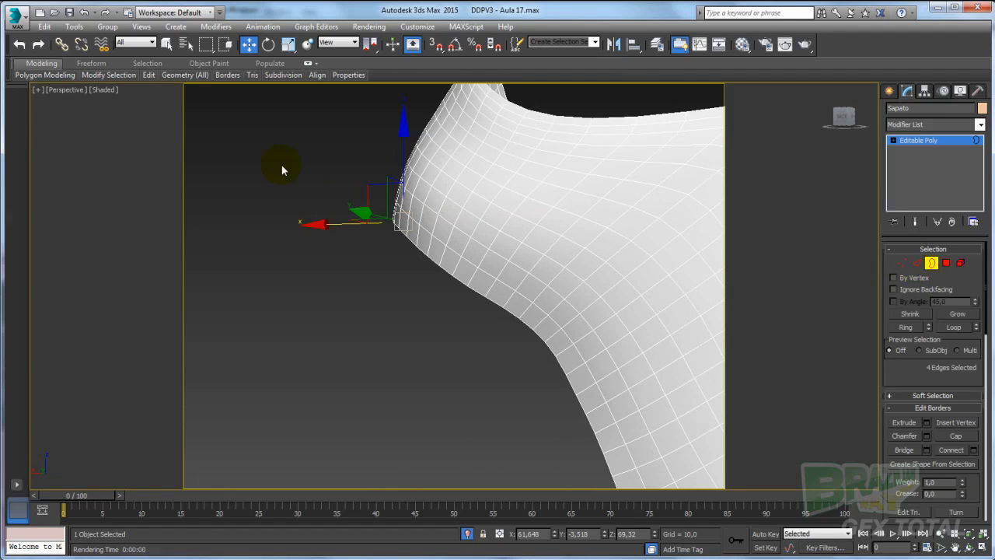
pyautogui.click(281, 170)
pyautogui.keyDown('alt'); pyautogui.moveTo(491, 339); pyautogui.dragTo(528, 296, button='middle'); pyautogui.keyUp('alt')
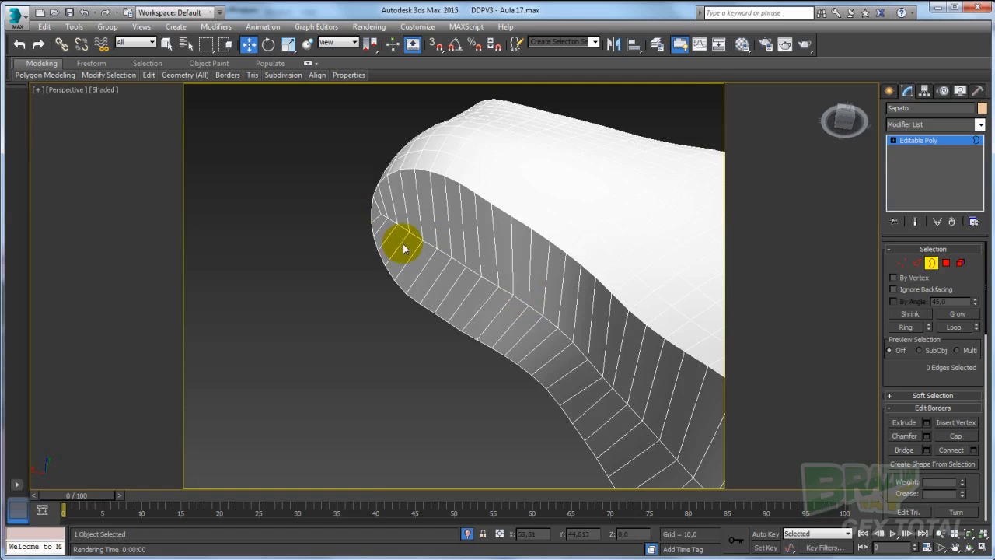
pyautogui.keyDown('alt'); pyautogui.moveTo(404, 247); pyautogui.dragTo(594, 386, button='middle'); pyautogui.keyUp('alt')
pyautogui.moveTo(568, 475); pyautogui.dragTo(630, 441)
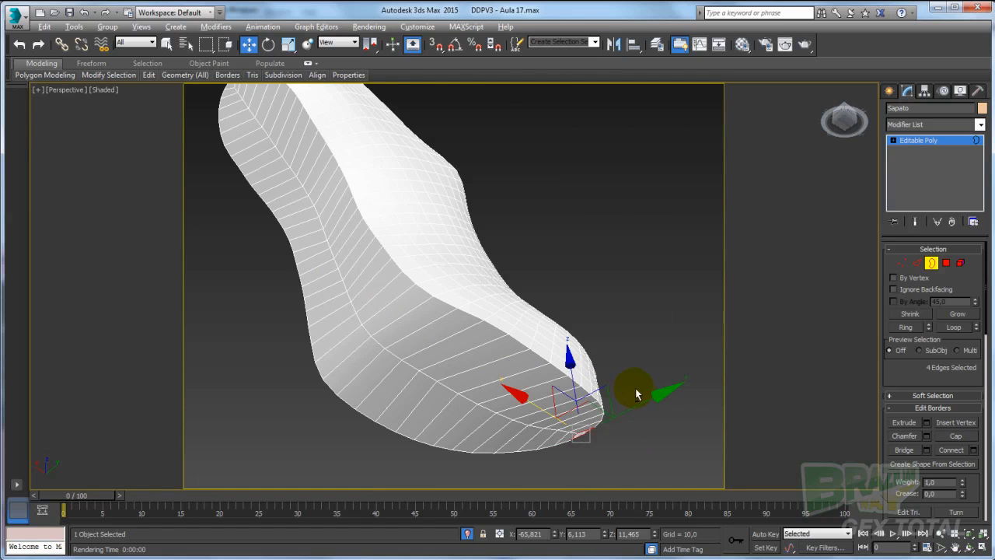
pyautogui.keyDown('alt'); pyautogui.moveTo(640, 391); pyautogui.dragTo(573, 396, button='middle'); pyautogui.keyUp('alt')
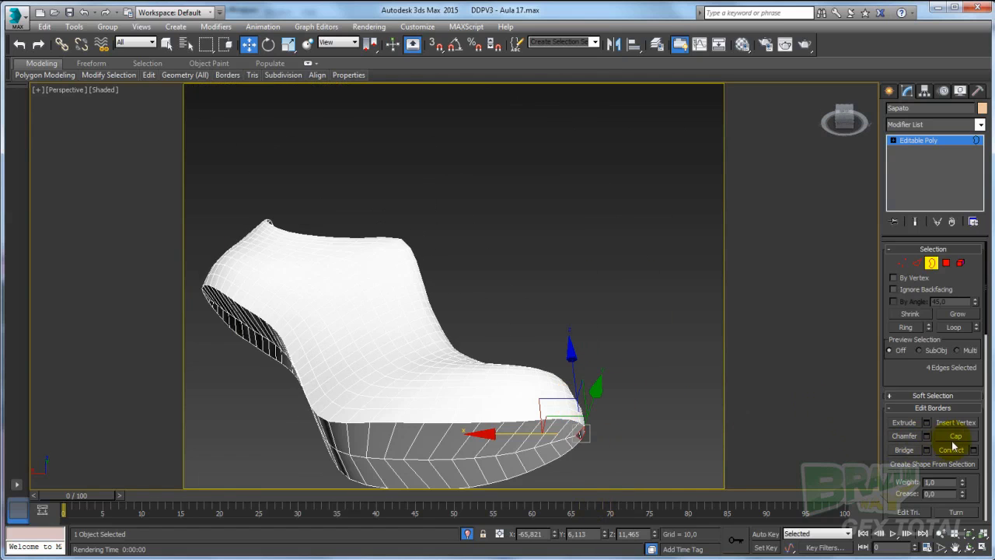
# Step: Select the sole's centre edge loop, convert it to a polygon selection, and include the toe and heel cap polygons
pyautogui.click(917, 263)
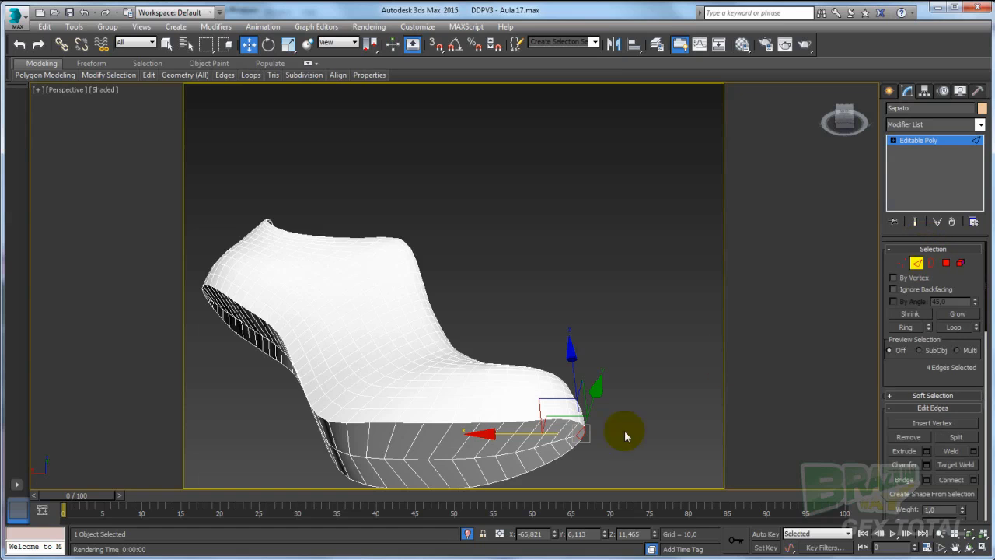
pyautogui.doubleClick(560, 442)
pyautogui.keyDown('ctrl'); pyautogui.click(946, 263); pyautogui.keyUp('ctrl')
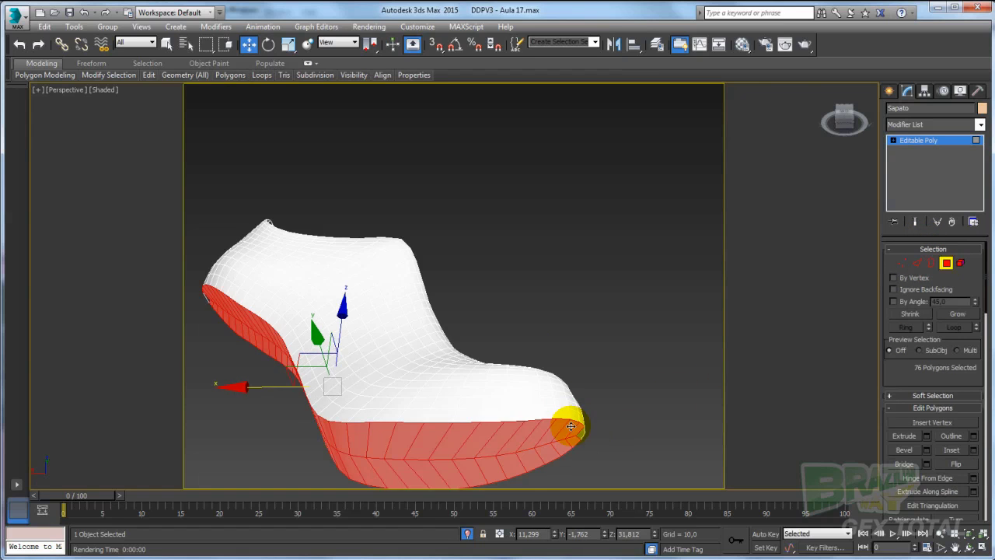
pyautogui.keyDown('ctrl'); pyautogui.click(571, 425); pyautogui.keyUp('ctrl')
pyautogui.moveTo(537, 426); pyautogui.dragTo(545, 364, button='middle')
pyautogui.keyDown('alt'); pyautogui.moveTo(243, 244); pyautogui.dragTo(391, 290, button='middle'); pyautogui.keyUp('alt')
pyautogui.scroll(3, 334, 252)
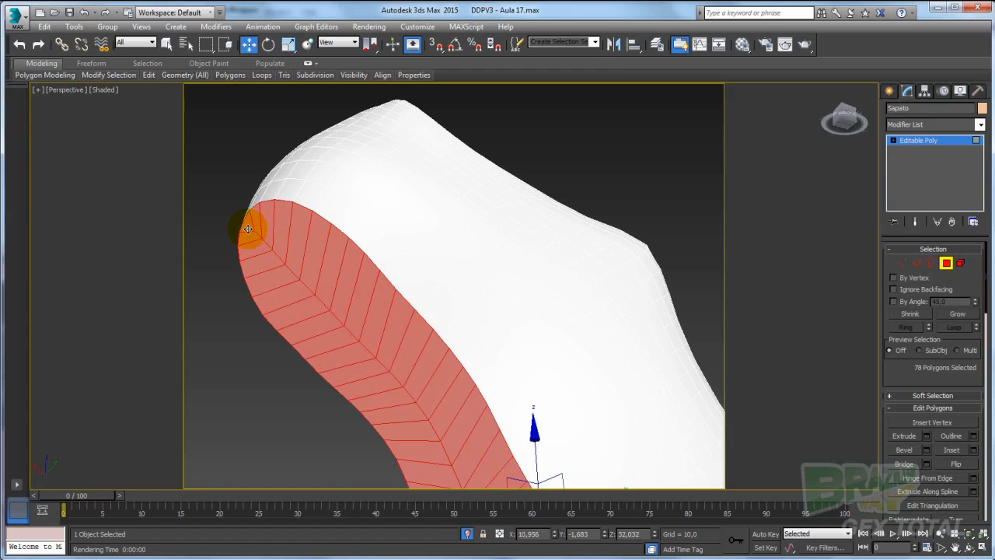
# Step: Inset the selected sole polygons slightly with the Group option
pyautogui.click(973, 451)
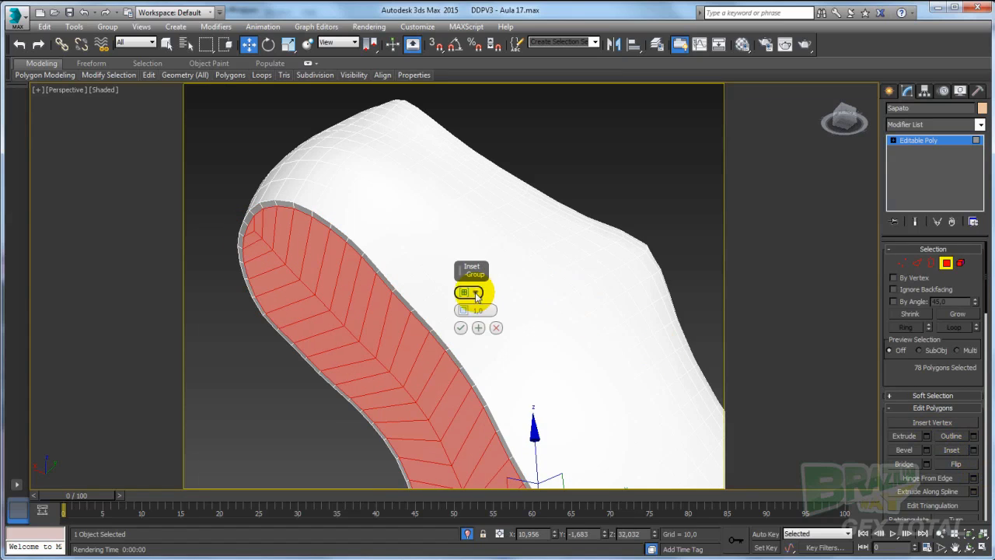
pyautogui.moveTo(464, 310); pyautogui.dragTo(463, 309)
pyautogui.click(461, 327)
# Step: Connect the edge ring above the lower rim and slide the new loop close to the sole's edge
pyautogui.press('2')
pyautogui.keyDown('alt'); pyautogui.moveTo(414, 231); pyautogui.dragTo(297, 307, button='middle'); pyautogui.keyUp('alt')
pyautogui.click(293, 320)
pyautogui.click(909, 327)
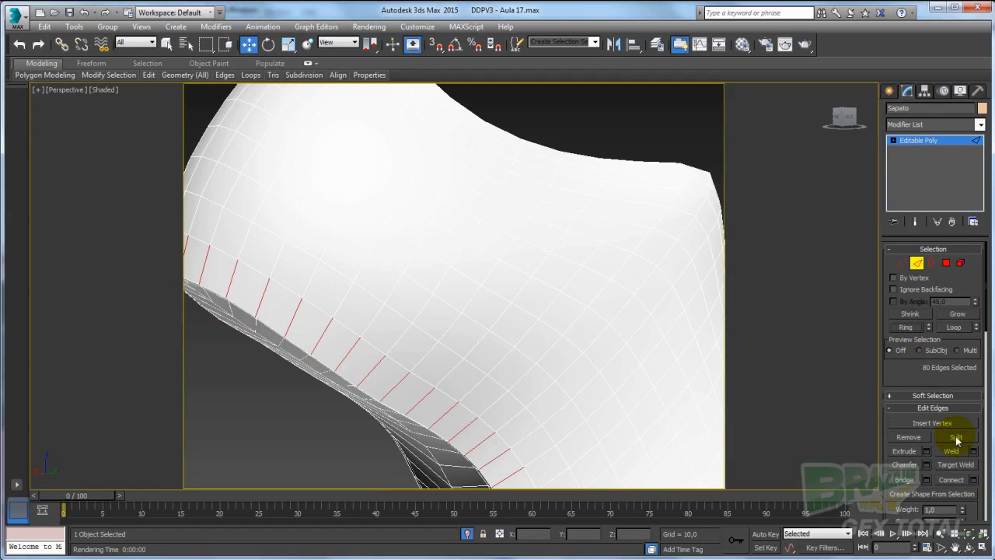
pyautogui.click(973, 480)
pyautogui.moveTo(463, 328); pyautogui.dragTo(482, 483)
pyautogui.click(460, 345)
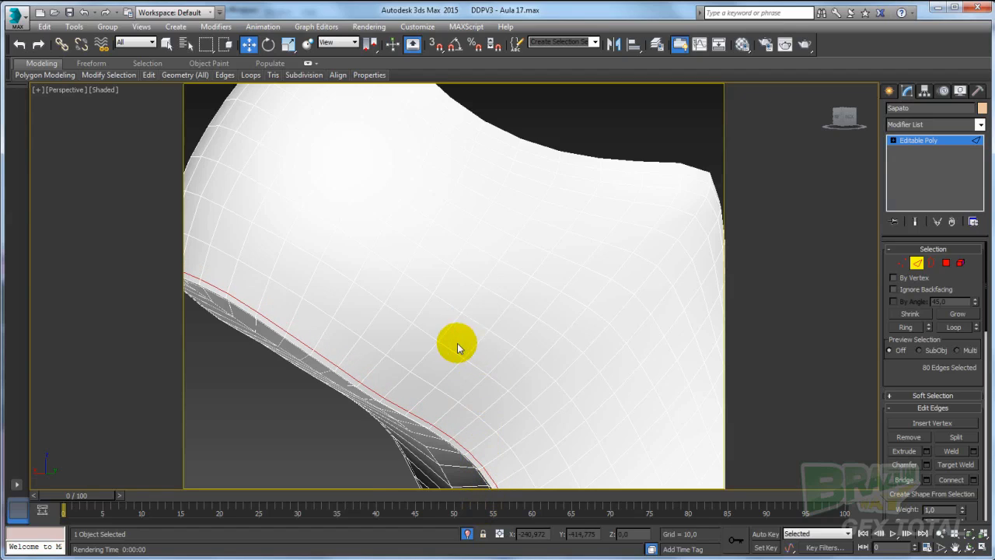
pyautogui.click(918, 140)
# Step: Apply a Shell modifier to the Sapato mesh and set its Outer Amount to 0,0
pyautogui.keyDown('alt'); pyautogui.moveTo(614, 184); pyautogui.dragTo(511, 234, button='middle'); pyautogui.keyUp('alt')
pyautogui.scroll(-4, 511, 234)
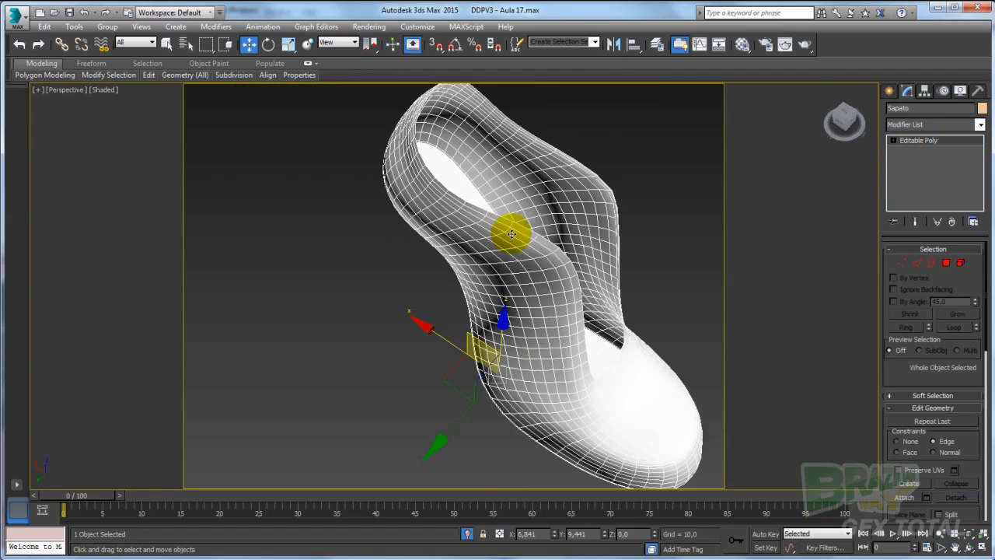
pyautogui.keyDown('alt'); pyautogui.moveTo(466, 146); pyautogui.dragTo(599, 276, button='middle'); pyautogui.keyUp('alt')
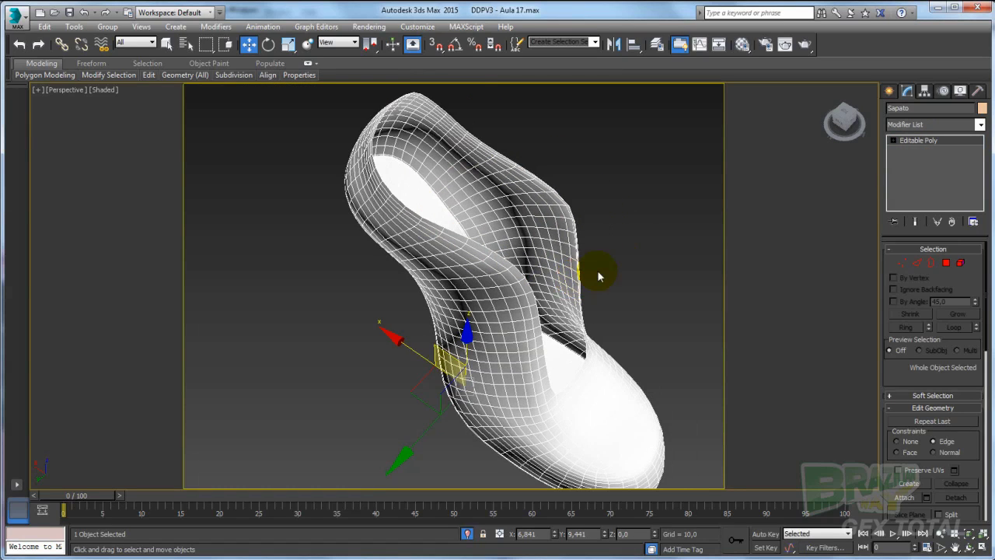
pyautogui.click(981, 125)
pyautogui.moveTo(982, 140); pyautogui.dragTo(983, 435)
pyautogui.click(906, 264)
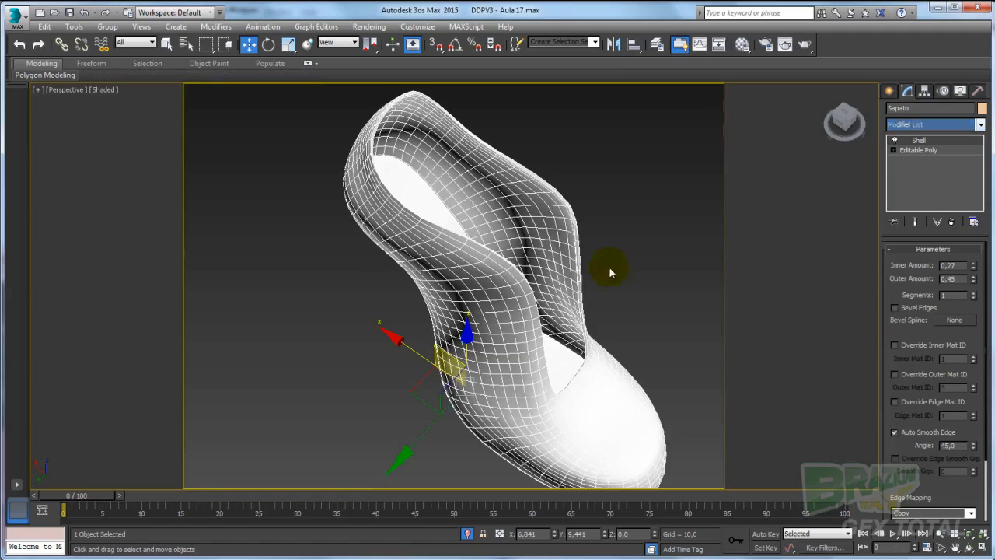
pyautogui.scroll(5, 555, 289)
pyautogui.rightClick(972, 278)
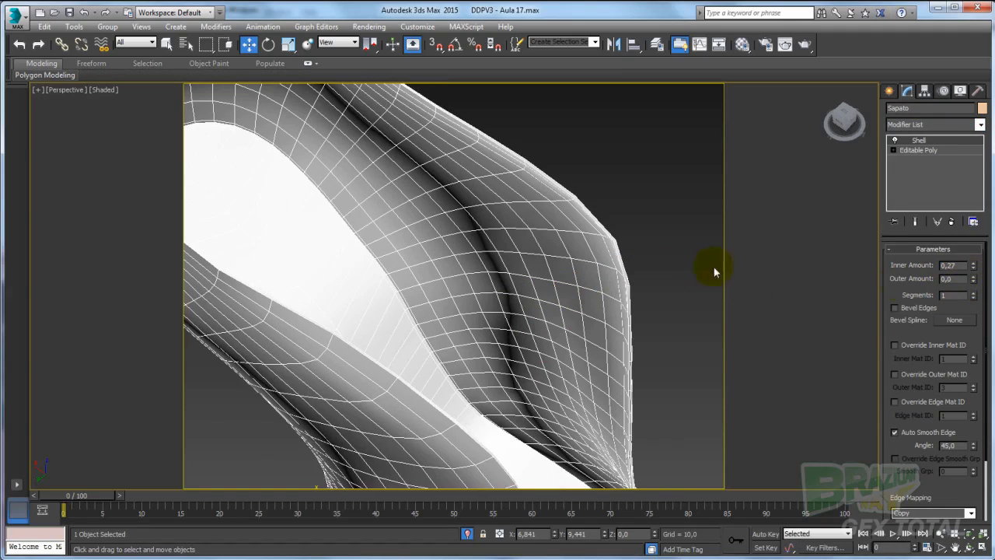
# Step: Set the Shell's Inner Amount to 0,49 and exit isolation to show the complete shoe
pyautogui.keyDown('alt'); pyautogui.moveTo(529, 242); pyautogui.dragTo(529, 265, button='middle'); pyautogui.keyUp('alt')
pyautogui.scroll(3, 529, 265)
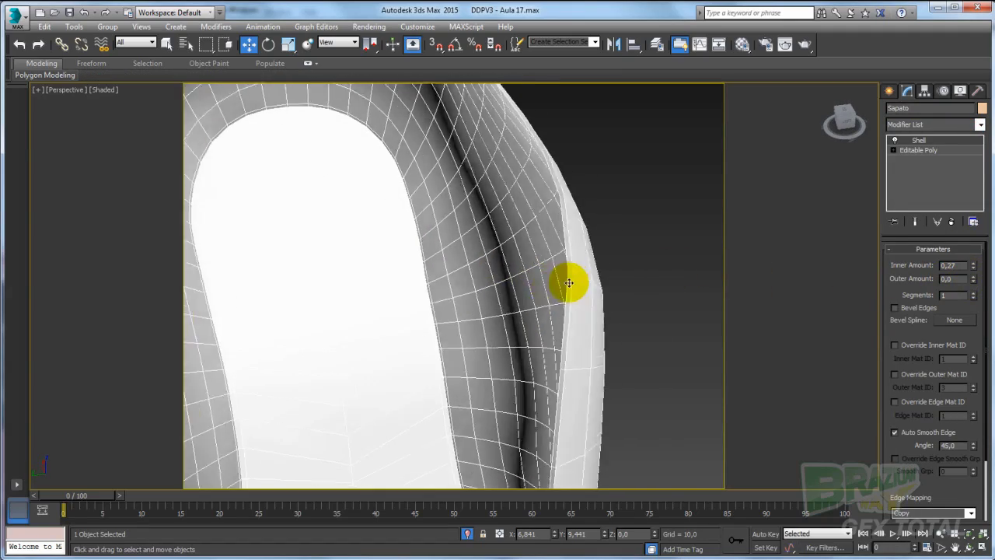
pyautogui.moveTo(978, 270); pyautogui.dragTo(969, 253)
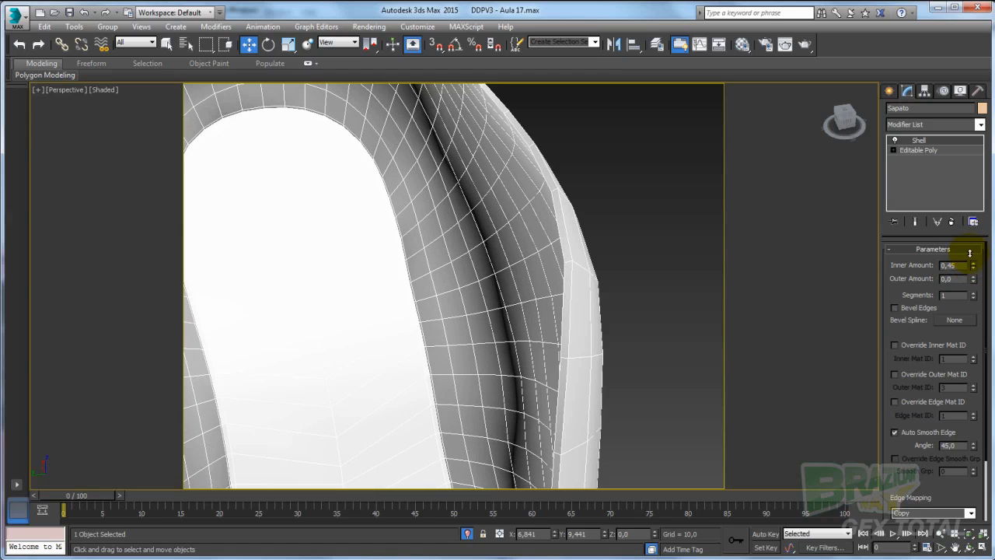
pyautogui.keyDown('alt'); pyautogui.moveTo(540, 256); pyautogui.dragTo(586, 454, button='middle'); pyautogui.keyUp('alt')
pyautogui.click(467, 534)
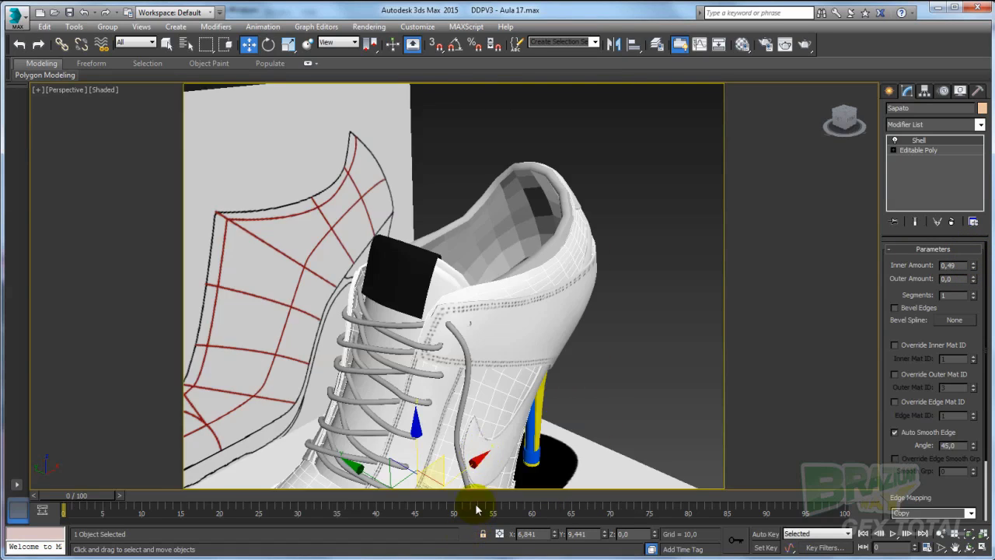
# Step: Select the shoe's inner lining and pick the outward-facing polygons along its upper rim from one side around the heel
pyautogui.keyDown('alt'); pyautogui.moveTo(483, 260); pyautogui.dragTo(550, 271, button='middle'); pyautogui.keyUp('alt')
pyautogui.scroll(5, 544, 269)
pyautogui.moveTo(427, 248)
pyautogui.keyDown('alt'); pyautogui.mouseDown(button='middle')
pyautogui.moveTo(536, 319)
pyautogui.moveTo(570, 311)
pyautogui.moveTo(604, 325)
pyautogui.moveTo(622, 234)
pyautogui.moveTo(622, 275)
pyautogui.moveTo(610, 266)
pyautogui.moveTo(639, 266)
pyautogui.moveTo(645, 248)
pyautogui.moveTo(583, 244)
pyautogui.moveTo(573, 321)
pyautogui.moveTo(566, 231)
pyautogui.moveTo(447, 327)
pyautogui.moveTo(474, 300)
pyautogui.moveTo(394, 257)
pyautogui.moveTo(477, 231)
pyautogui.moveTo(448, 281)
pyautogui.moveTo(422, 284)
pyautogui.moveTo(537, 251)
pyautogui.moveTo(833, 260)
pyautogui.mouseUp(button='middle'); pyautogui.keyUp('alt')
pyautogui.click(399, 275)
pyautogui.scroll(3, 371, 214)
pyautogui.click(946, 262)
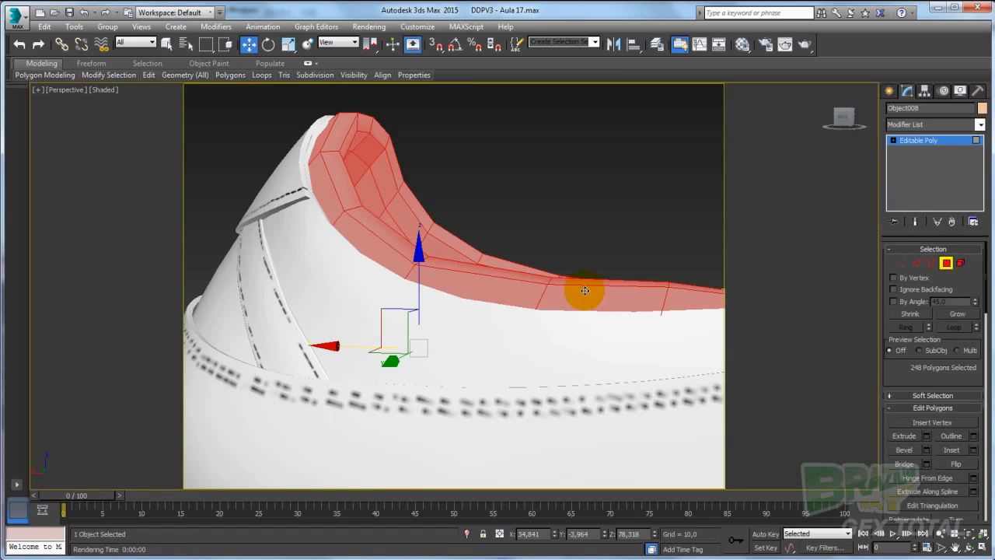
pyautogui.click(681, 296)
pyautogui.keyDown('ctrl'); pyautogui.click(570, 295); pyautogui.keyUp('ctrl')
pyautogui.keyDown('ctrl'); pyautogui.click(459, 285); pyautogui.keyUp('ctrl')
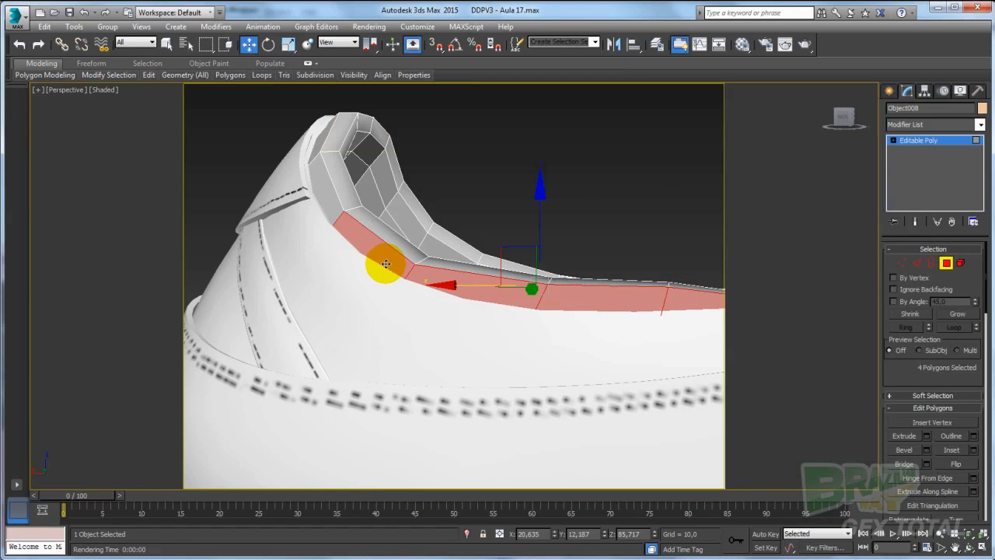
pyautogui.keyDown('ctrl'); pyautogui.click(322, 138); pyautogui.keyUp('ctrl')
pyautogui.keyDown('alt'); pyautogui.moveTo(322, 139); pyautogui.dragTo(415, 293, button='middle'); pyautogui.keyUp('alt')
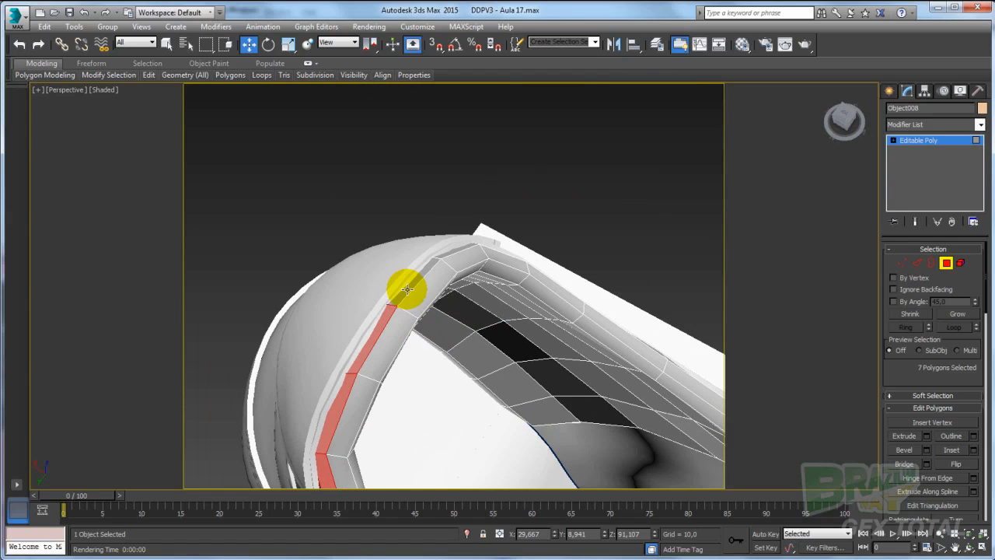
pyautogui.keyDown('alt'); pyautogui.moveTo(548, 262); pyautogui.dragTo(468, 218, button='middle'); pyautogui.keyUp('alt')
pyautogui.scroll(-3, 467, 218)
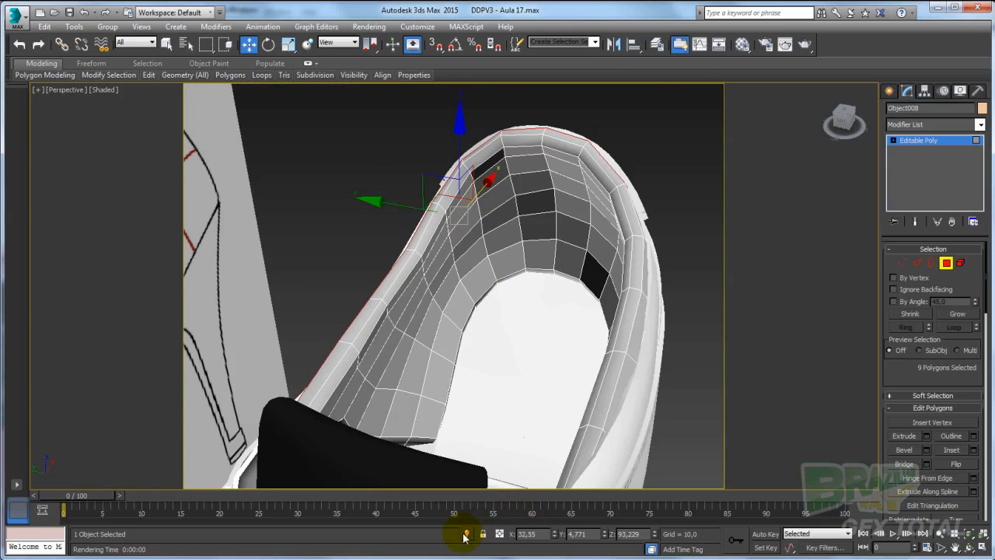
# Step: Isolate the lining and add the remaining outward-facing rim polygons on the other side to the selection
pyautogui.scroll(-5, 595, 338)
pyautogui.keyDown('alt'); pyautogui.moveTo(596, 337); pyautogui.dragTo(537, 284, button='middle'); pyautogui.keyUp('alt')
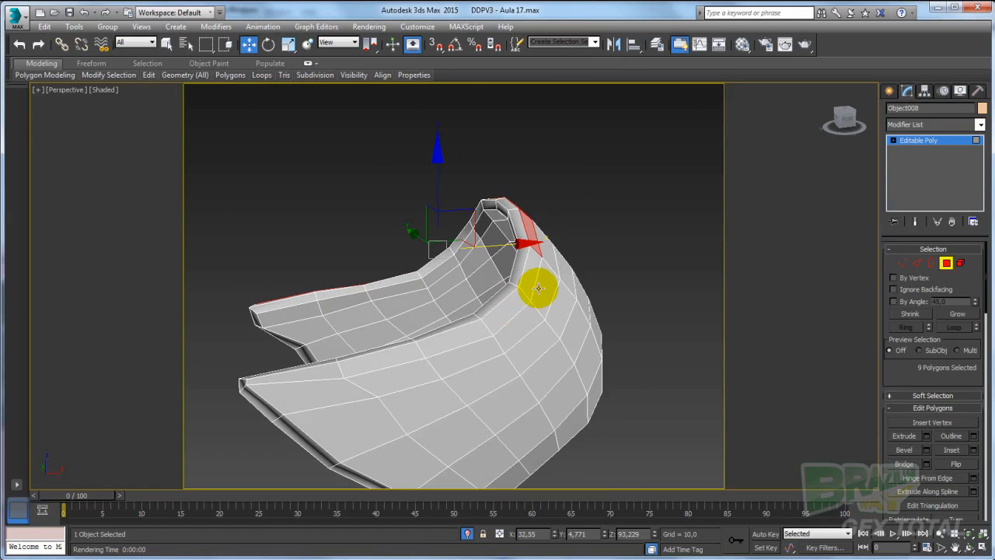
pyautogui.keyDown('ctrl'); pyautogui.click(512, 308); pyautogui.keyUp('ctrl')
pyautogui.keyDown('ctrl'); pyautogui.click(383, 357); pyautogui.keyUp('ctrl')
pyautogui.keyDown('ctrl'); pyautogui.click(315, 372); pyautogui.keyUp('ctrl')
pyautogui.keyDown('alt'); pyautogui.moveTo(347, 365); pyautogui.dragTo(449, 360, button='middle'); pyautogui.keyUp('alt')
pyautogui.scroll(3, 378, 366)
# Step: Bevel the selected rim polygons slightly outward using the Local Normal option
pyautogui.click(926, 450)
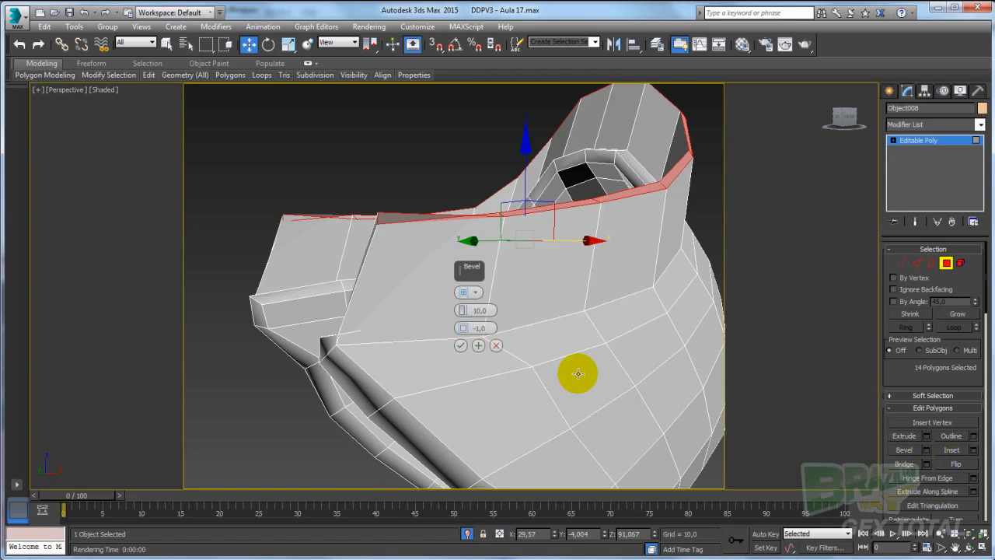
pyautogui.click(475, 293)
pyautogui.click(487, 327)
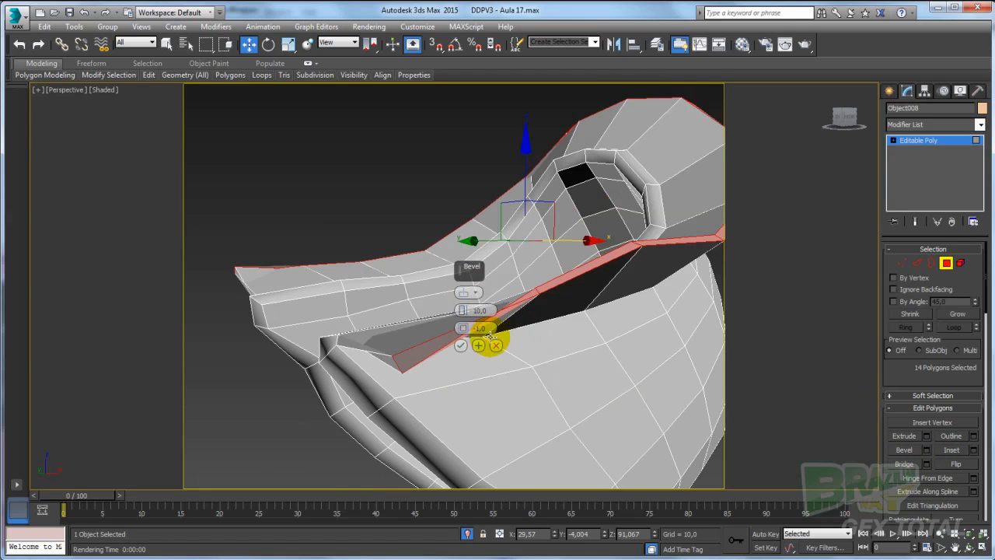
pyautogui.rightClick(463, 312)
pyautogui.rightClick(463, 328)
pyautogui.moveTo(463, 330)
pyautogui.mouseDown()
pyautogui.moveTo(464, 310)
pyautogui.moveTo(464, 329)
pyautogui.mouseUp()
pyautogui.rightClick(464, 327)
pyautogui.keyDown('alt'); pyautogui.moveTo(627, 324); pyautogui.dragTo(471, 357, button='middle'); pyautogui.keyUp('alt')
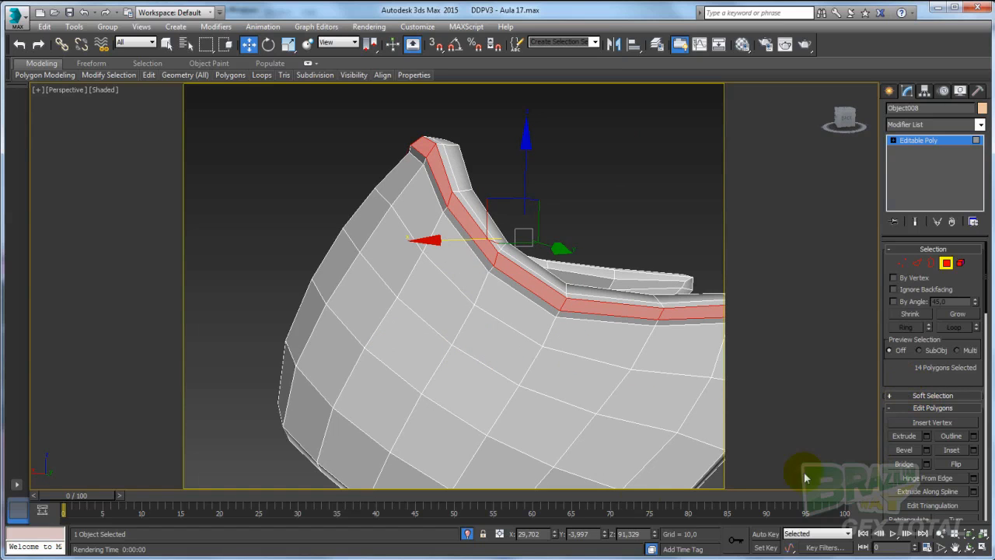
# Step: Exit isolation, enable Soft Selection with a 7,567 falloff, and move the rim polygons slightly upward and toward the front
pyautogui.keyDown('alt'); pyautogui.moveTo(467, 533); pyautogui.dragTo(626, 195, button='middle'); pyautogui.keyUp('alt')
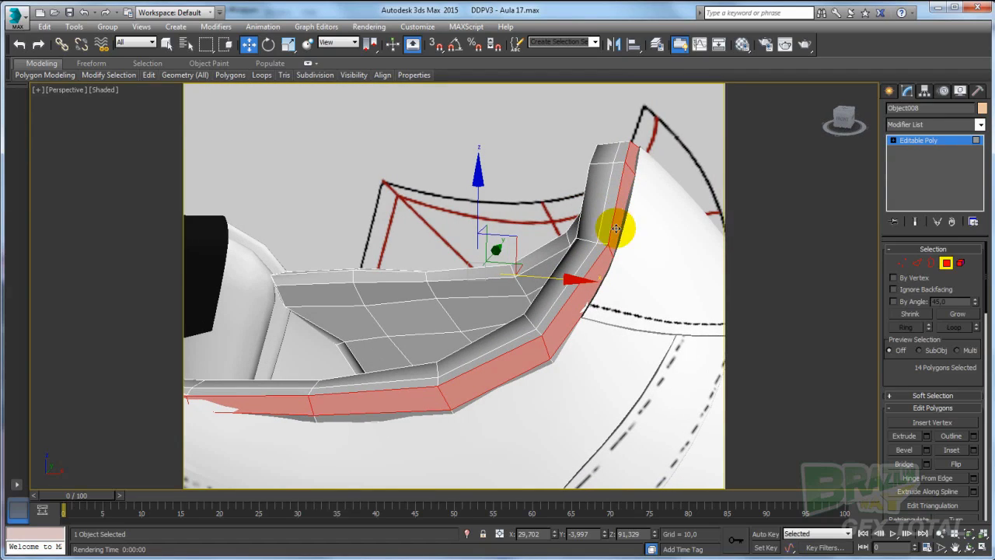
pyautogui.keyDown('alt'); pyautogui.moveTo(616, 228); pyautogui.dragTo(600, 225, button='middle'); pyautogui.keyUp('alt')
pyautogui.click(902, 396)
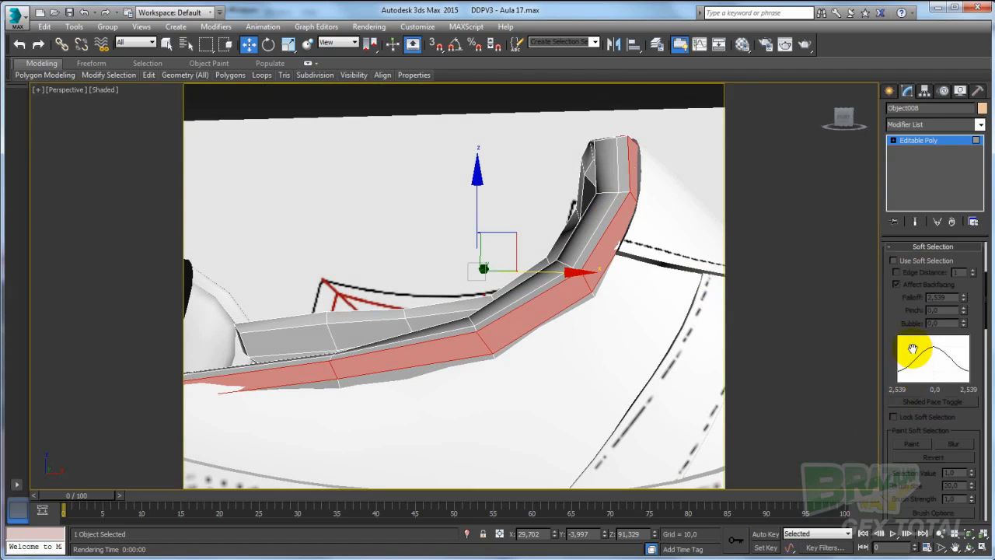
pyautogui.click(894, 261)
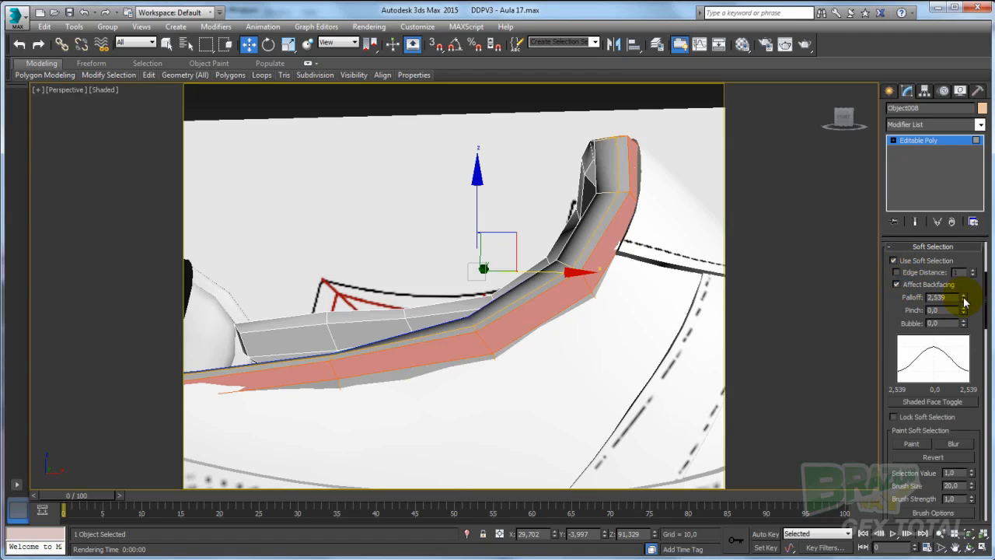
pyautogui.moveTo(964, 301); pyautogui.dragTo(946, 293)
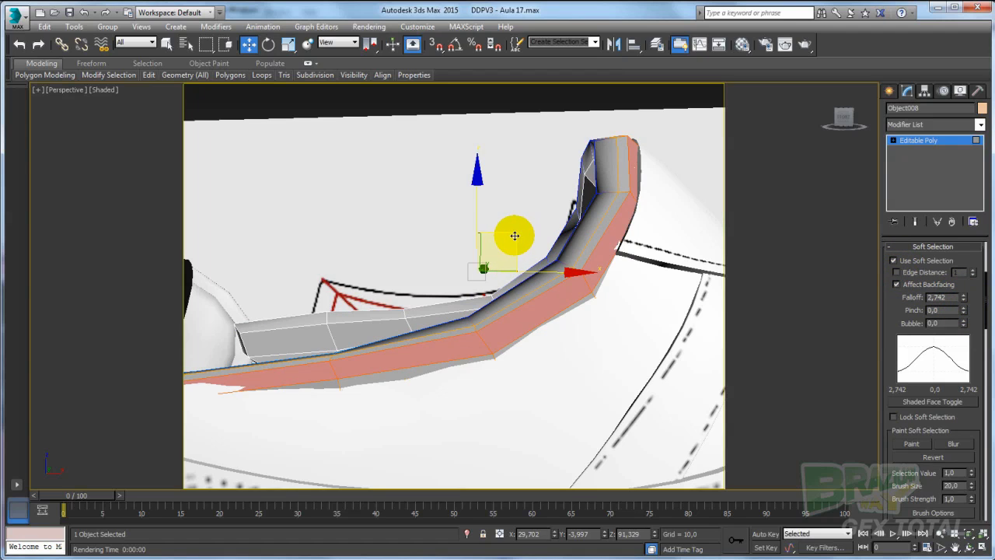
pyautogui.moveTo(515, 236); pyautogui.dragTo(511, 234)
pyautogui.hotkey('ctrl', 'z')
pyautogui.moveTo(964, 298); pyautogui.dragTo(964, 268)
pyautogui.moveTo(513, 237); pyautogui.dragTo(503, 220)
# Step: Convert the rim polygon selection to a vertex selection
pyautogui.click(892, 140)
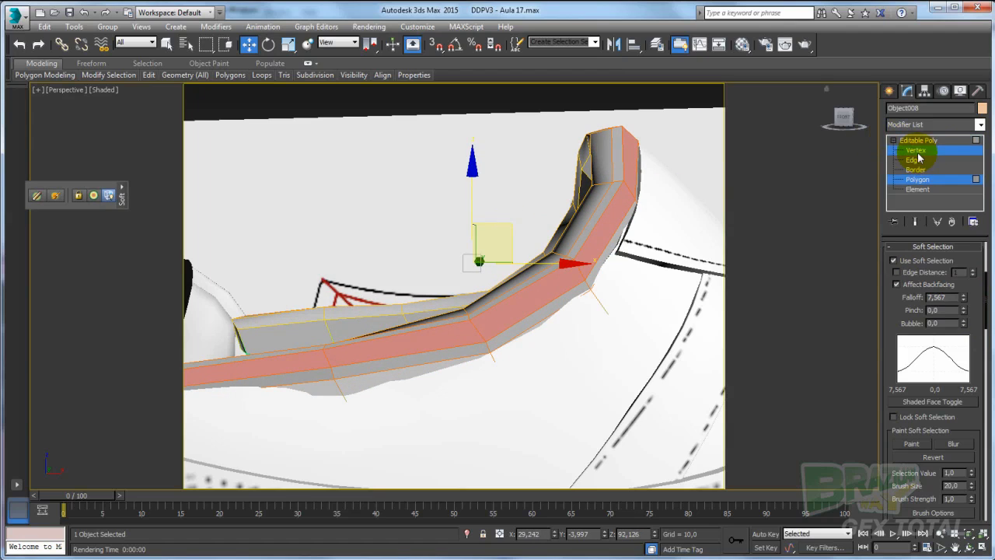
pyautogui.scroll(3, 903, 257)
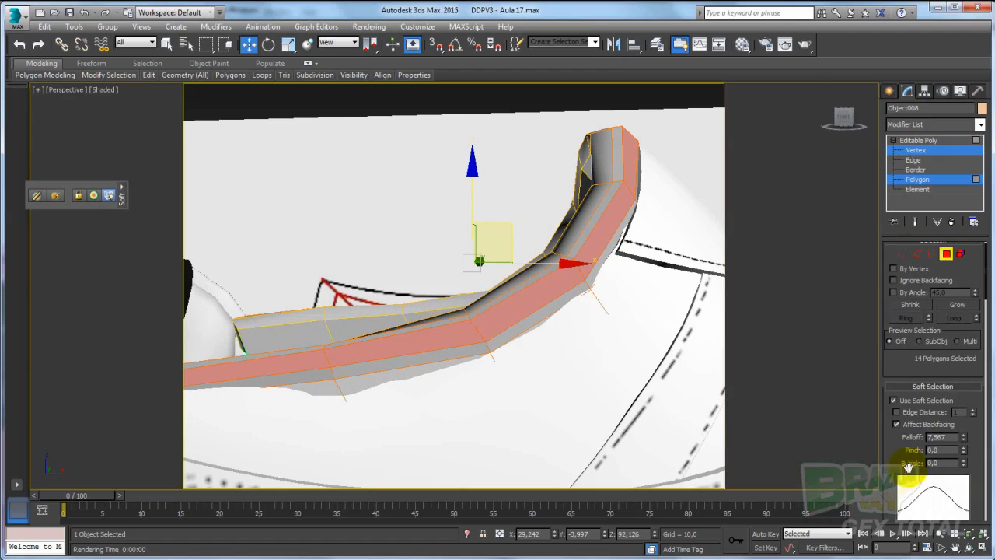
pyautogui.keyDown('ctrl'); pyautogui.click(901, 256); pyautogui.keyUp('ctrl')
pyautogui.keyDown('alt'); pyautogui.moveTo(571, 234); pyautogui.dragTo(603, 249, button='middle'); pyautogui.keyUp('alt')
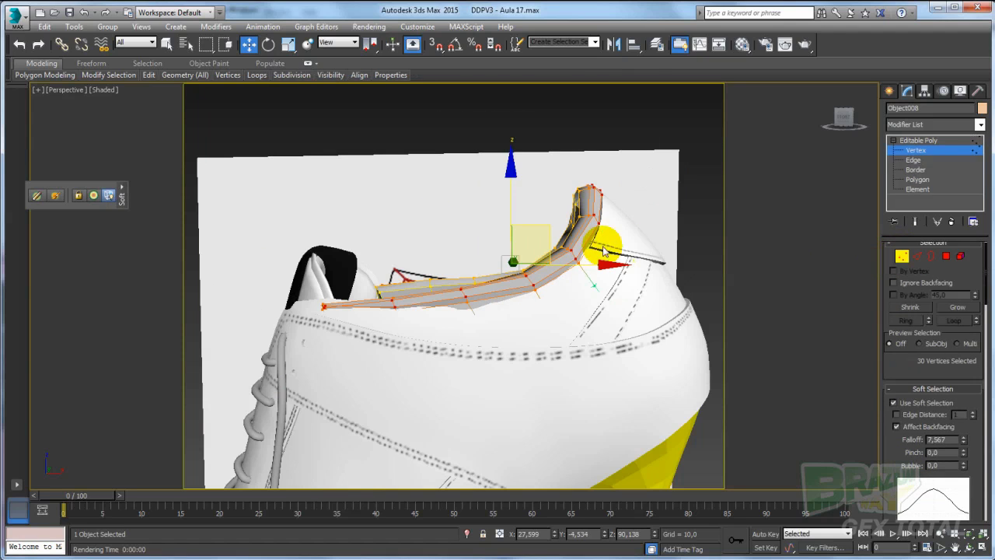
# Step: Deselect the rim vertices around the heel and try to lower the remaining side vertices slightly
pyautogui.keyDown('alt'); pyautogui.moveTo(670, 172); pyautogui.dragTo(537, 226); pyautogui.keyUp('alt')
pyautogui.keyDown('alt'); pyautogui.moveTo(537, 226); pyautogui.dragTo(238, 218, button='middle'); pyautogui.keyUp('alt')
pyautogui.scroll(4, 434, 259)
pyautogui.scroll(-2, 437, 275)
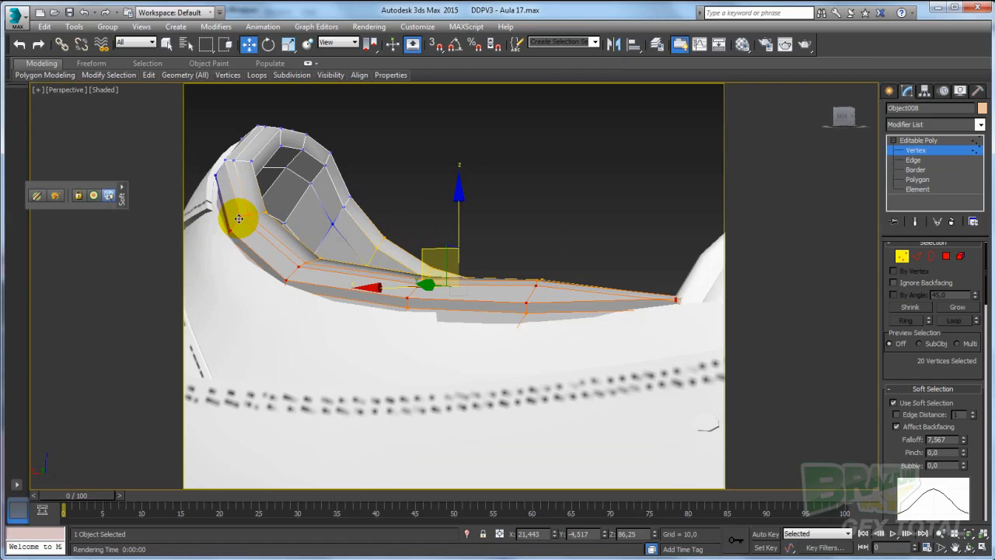
pyautogui.keyDown('alt'); pyautogui.moveTo(209, 184); pyautogui.dragTo(281, 269); pyautogui.keyUp('alt')
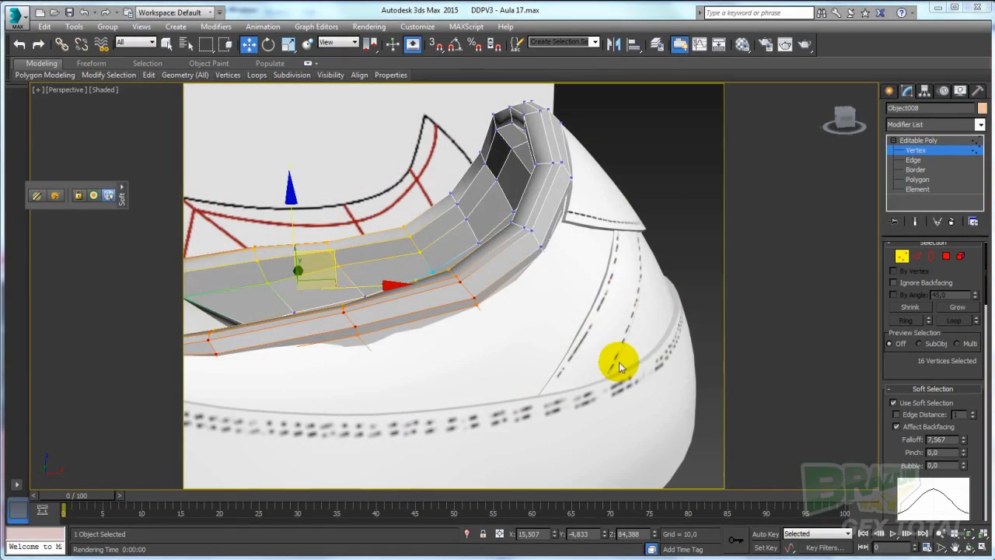
pyautogui.keyDown('alt'); pyautogui.moveTo(504, 326); pyautogui.dragTo(354, 280, button='middle'); pyautogui.keyUp('alt')
pyautogui.moveTo(331, 252); pyautogui.dragTo(331, 255)
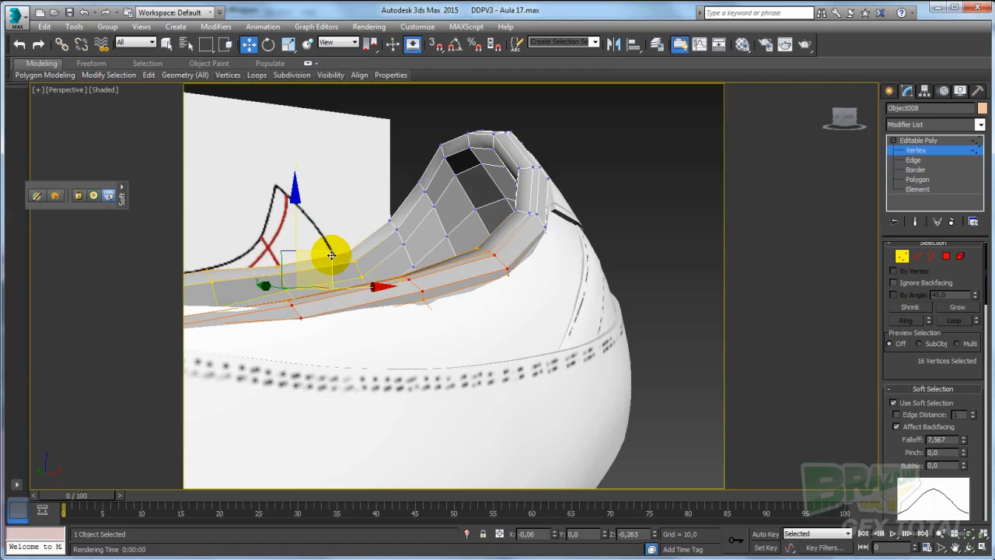
# Step: Isolate the lining, disable Soft Selection, and lower the bevelled vertices at one front corner of the rim
pyautogui.keyDown('alt'); pyautogui.moveTo(332, 254); pyautogui.dragTo(279, 285, button='middle'); pyautogui.keyUp('alt')
pyautogui.scroll(3, 307, 303)
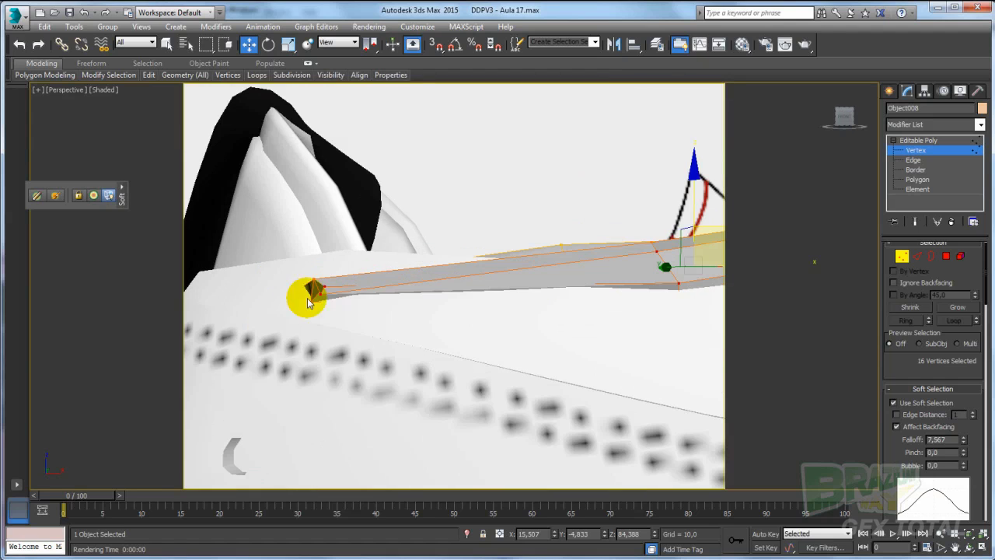
pyautogui.click(467, 534)
pyautogui.keyDown('alt'); pyautogui.moveTo(355, 360); pyautogui.dragTo(403, 318, button='middle'); pyautogui.keyUp('alt')
pyautogui.click(893, 403)
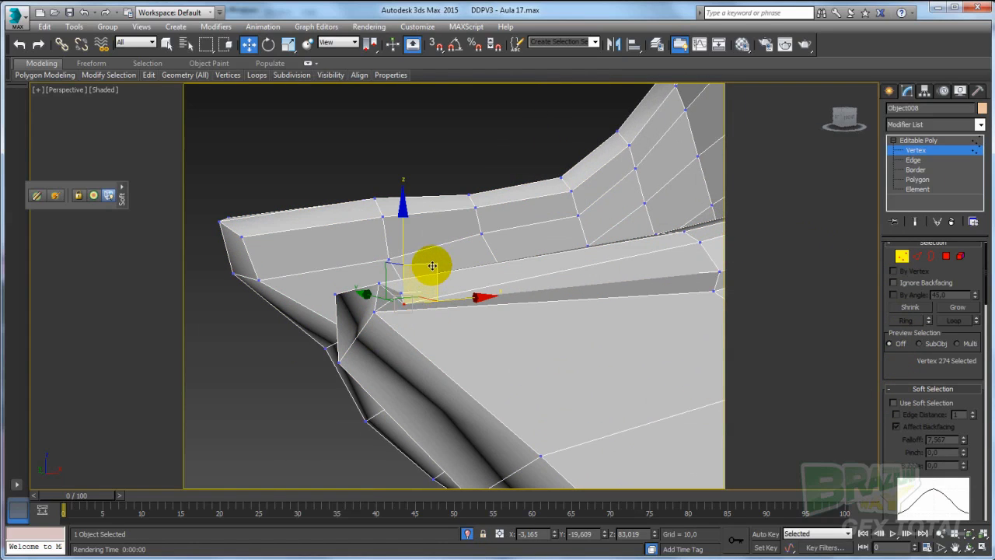
pyautogui.moveTo(432, 266); pyautogui.dragTo(428, 296)
pyautogui.keyDown('alt'); pyautogui.moveTo(427, 308); pyautogui.dragTo(417, 333, button='middle'); pyautogui.keyUp('alt')
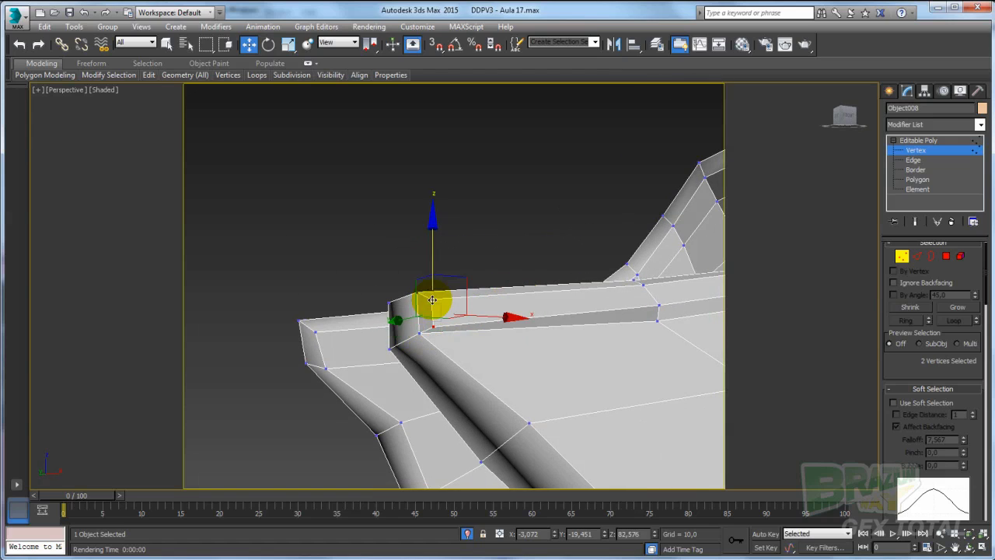
# Step: Reposition the bevelled vertices at the opposite front corner of the lining's rim to even out the end
pyautogui.keyDown('alt'); pyautogui.moveTo(432, 300); pyautogui.dragTo(464, 320, button='middle'); pyautogui.keyUp('alt')
pyautogui.click(358, 324)
pyautogui.press('z')
pyautogui.scroll(-5, 417, 351)
pyautogui.moveTo(399, 300); pyautogui.dragTo(398, 361)
pyautogui.click(432, 359)
pyautogui.moveTo(399, 321); pyautogui.dragTo(408, 310)
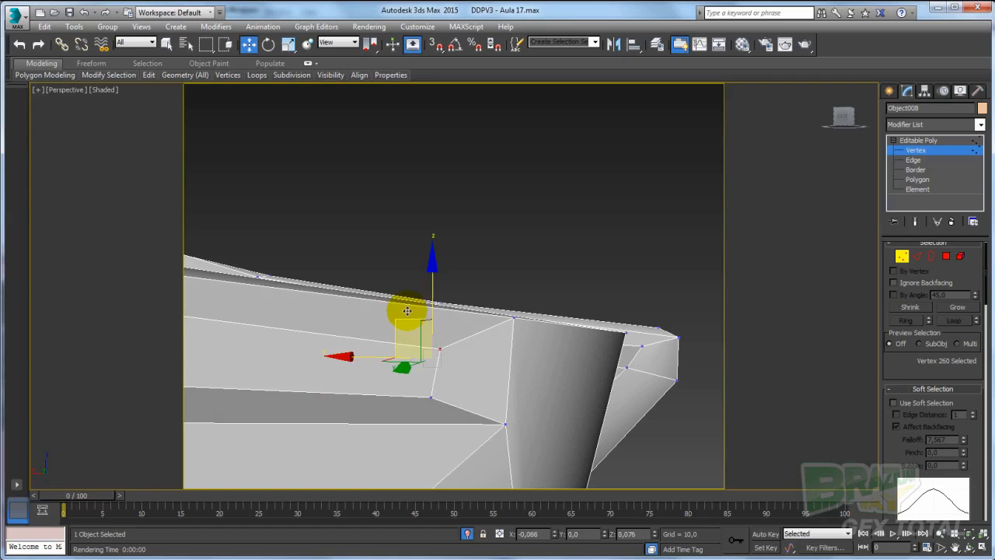
# Step: Inspect the bevelled rim around the heel and exit isolation to show the lining inside the shoe
pyautogui.keyDown('alt'); pyautogui.moveTo(478, 383); pyautogui.dragTo(387, 193, button='middle'); pyautogui.keyUp('alt')
pyautogui.click(395, 204)
pyautogui.click(374, 207)
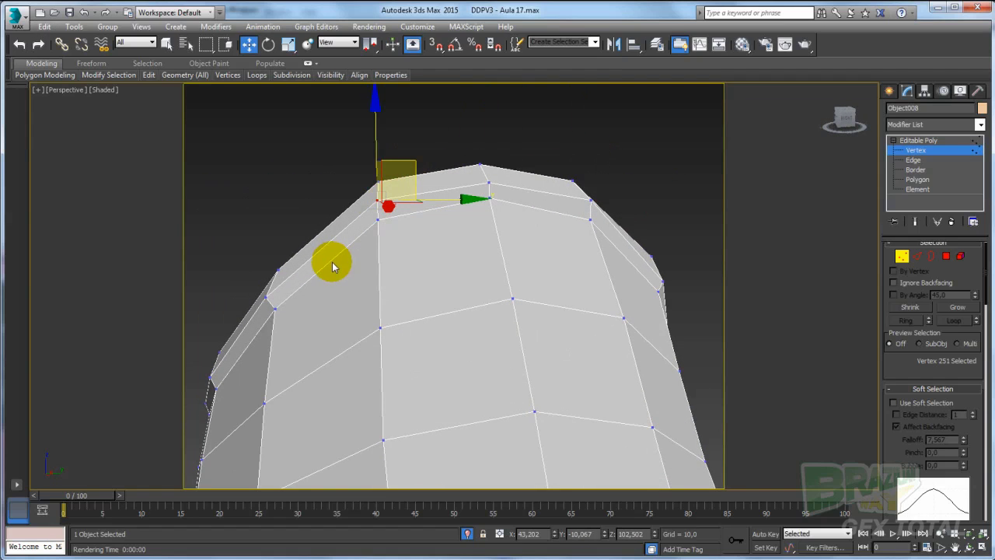
pyautogui.keyDown('alt'); pyautogui.moveTo(332, 267); pyautogui.dragTo(531, 412, button='middle'); pyautogui.keyUp('alt')
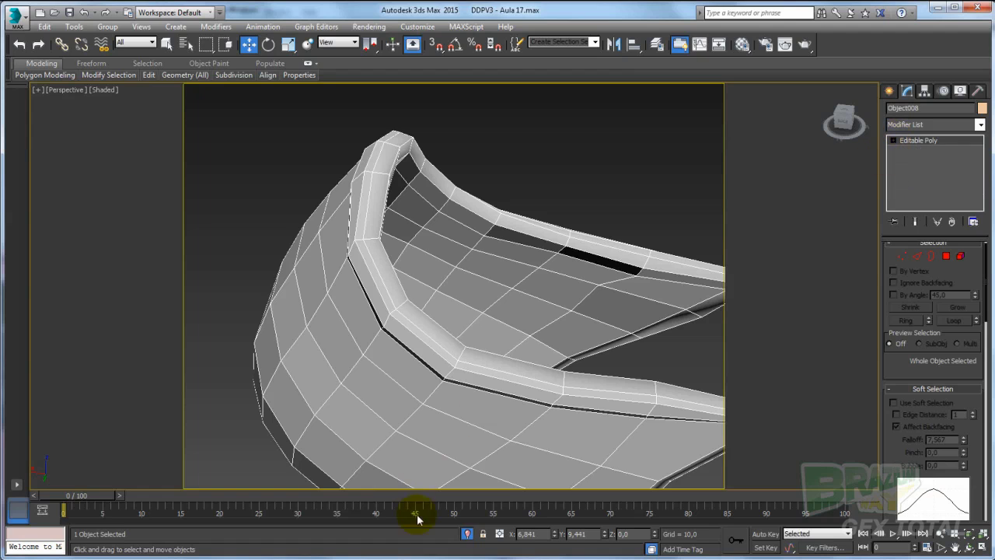
pyautogui.click(467, 535)
pyautogui.scroll(-3, 501, 282)
pyautogui.keyDown('alt'); pyautogui.moveTo(484, 282); pyautogui.dragTo(444, 317, button='middle'); pyautogui.keyUp('alt')
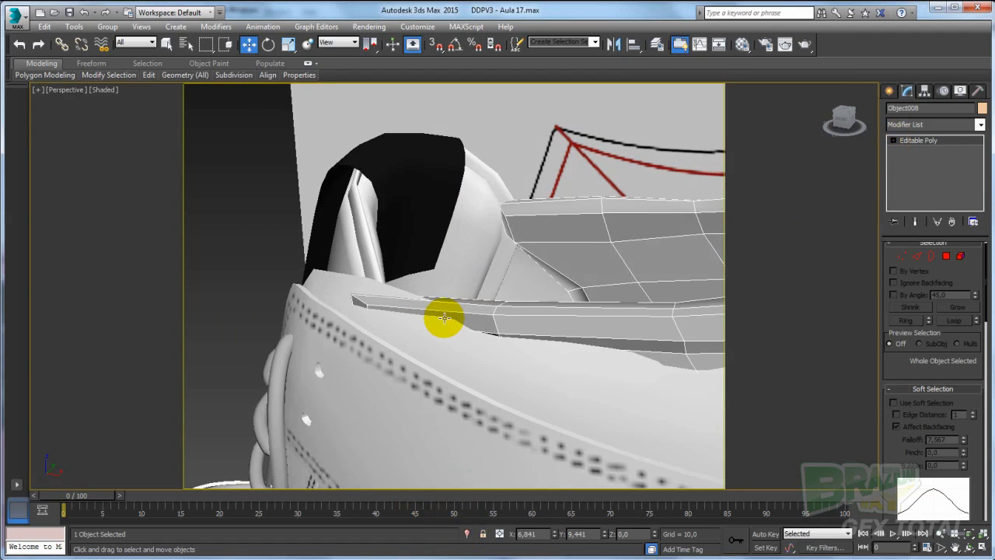
# Step: Select the eight vertices at the lining's front rim corner, enable Soft Selection, and move them inward along Y
pyautogui.click(900, 257)
pyautogui.keyDown('alt'); pyautogui.moveTo(521, 262); pyautogui.dragTo(324, 281, button='middle'); pyautogui.keyUp('alt')
pyautogui.moveTo(458, 286); pyautogui.dragTo(459, 286)
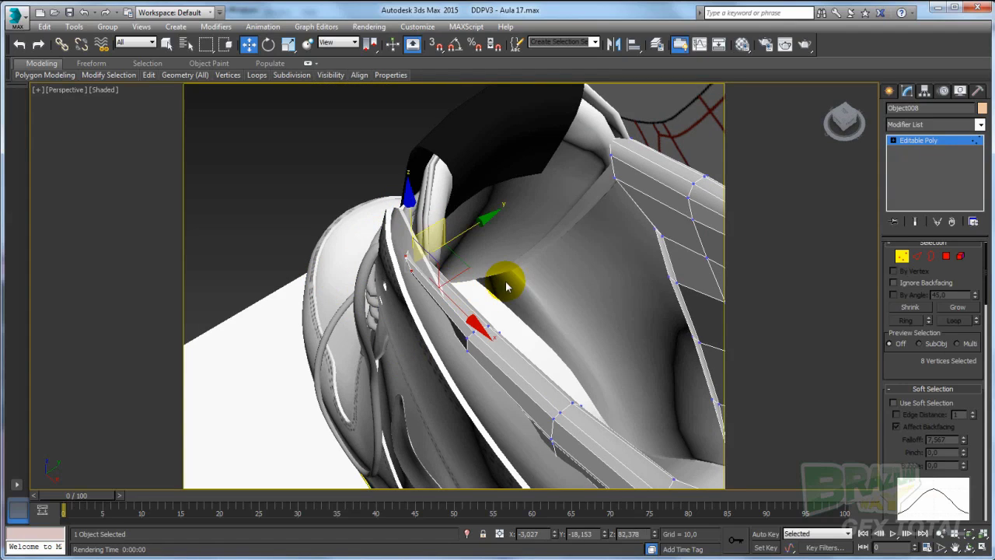
pyautogui.click(901, 404)
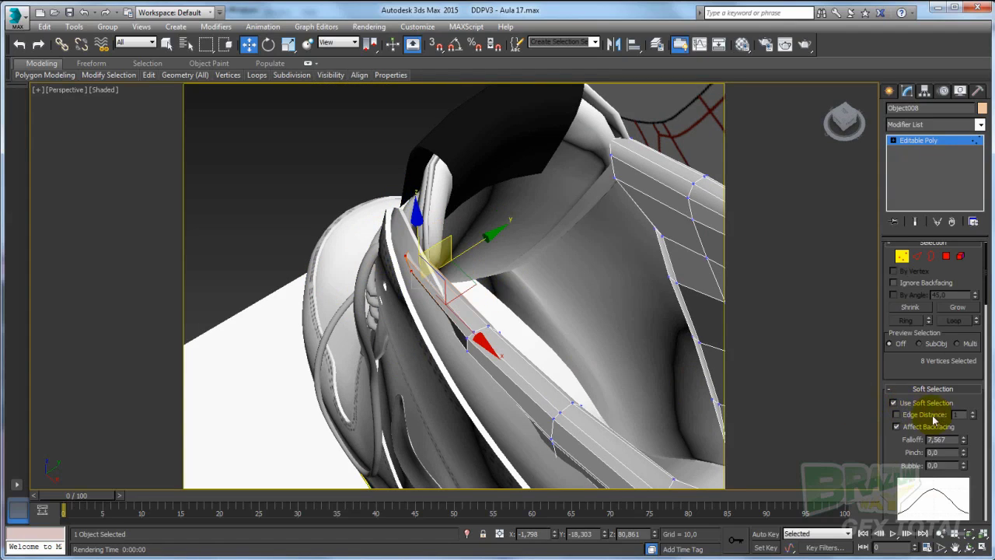
pyautogui.moveTo(473, 243); pyautogui.dragTo(485, 244)
pyautogui.keyDown('alt'); pyautogui.moveTo(495, 273); pyautogui.dragTo(578, 151, button='middle'); pyautogui.keyUp('alt')
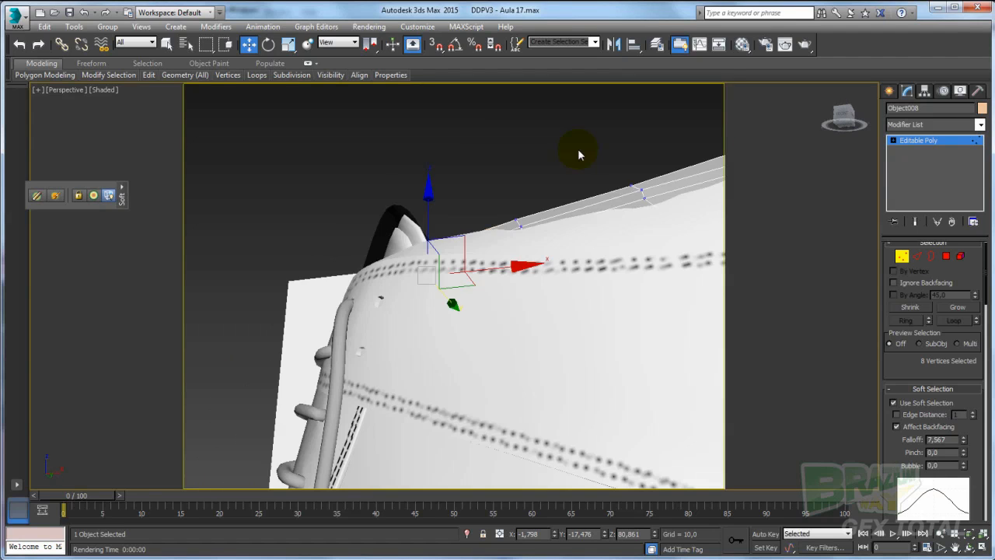
# Step: Nudge successive vertex groups along the same side of the lining's rim toward the heel to fit the shoe opening
pyautogui.moveTo(669, 220); pyautogui.dragTo(670, 219)
pyautogui.moveTo(557, 256); pyautogui.dragTo(557, 257)
pyautogui.keyDown('alt'); pyautogui.moveTo(557, 257); pyautogui.dragTo(408, 295, button='middle'); pyautogui.keyUp('alt')
pyautogui.moveTo(407, 278); pyautogui.dragTo(408, 279)
pyautogui.keyDown('alt'); pyautogui.moveTo(408, 278); pyautogui.dragTo(479, 200, button='middle'); pyautogui.keyUp('alt')
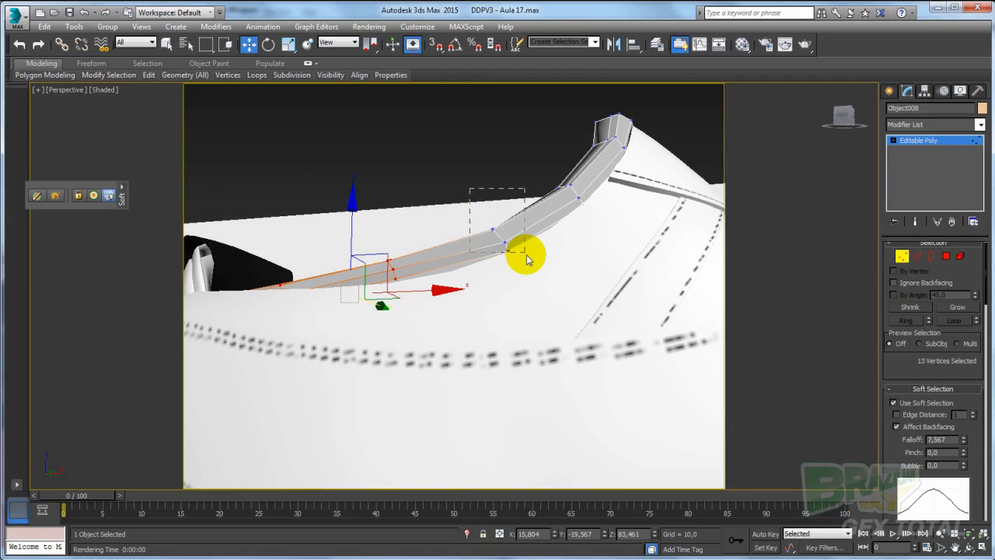
pyautogui.moveTo(526, 259); pyautogui.dragTo(533, 233)
pyautogui.keyDown('alt'); pyautogui.moveTo(533, 234); pyautogui.dragTo(491, 187, button='middle'); pyautogui.keyUp('alt')
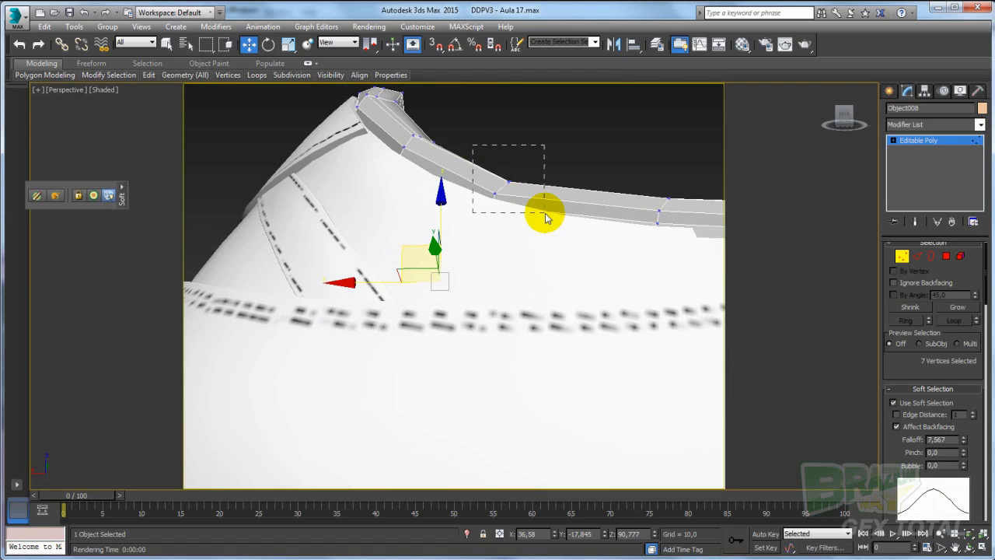
# Step: Select the six rim vertices midway along the opposite side and shift them to fit, by about -0,28 along Y
pyautogui.moveTo(546, 218); pyautogui.dragTo(545, 216)
pyautogui.keyDown('alt'); pyautogui.moveTo(545, 216); pyautogui.dragTo(502, 199, button='middle'); pyautogui.keyUp('alt')
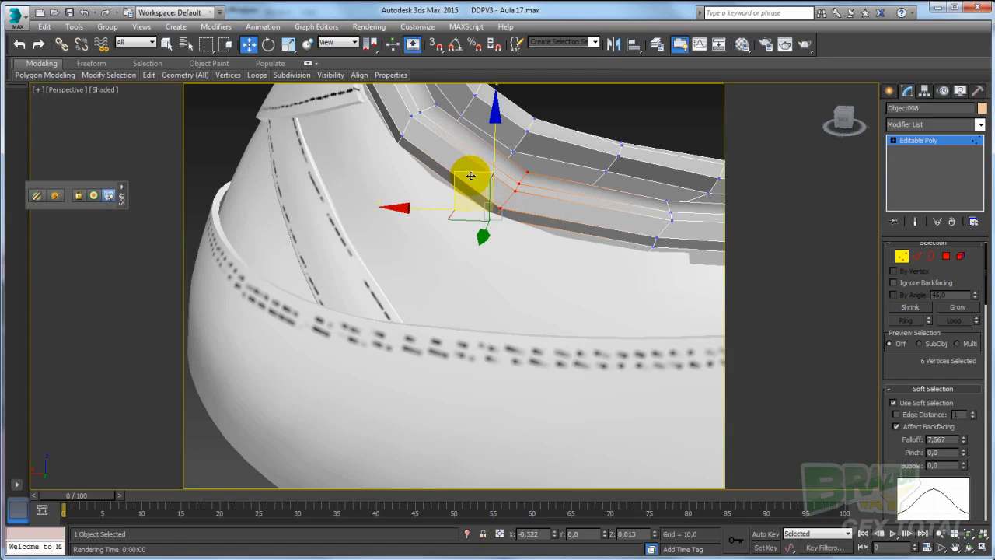
pyautogui.keyDown('alt'); pyautogui.moveTo(462, 172); pyautogui.dragTo(454, 146, button='middle'); pyautogui.keyUp('alt')
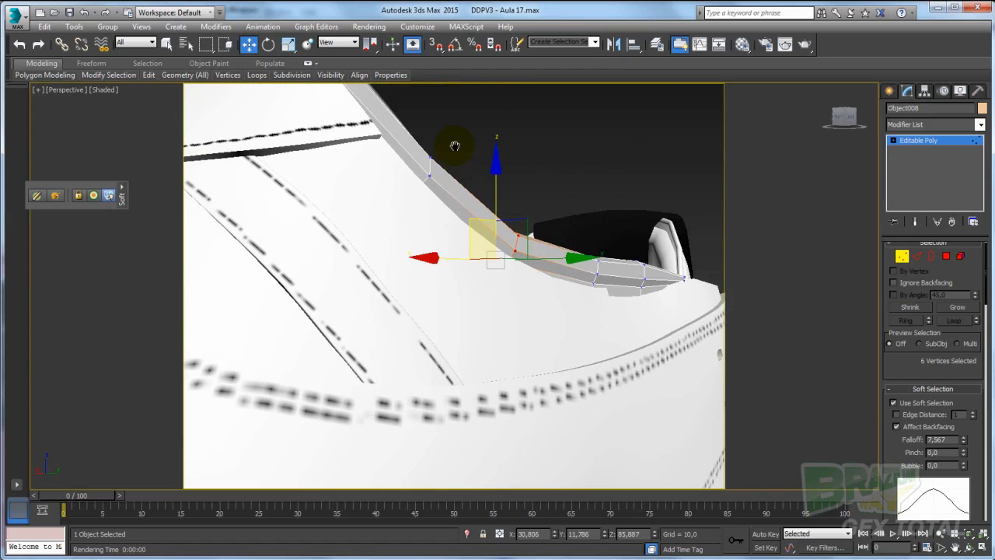
pyautogui.moveTo(379, 205); pyautogui.dragTo(378, 204)
pyautogui.keyDown('alt'); pyautogui.moveTo(378, 204); pyautogui.dragTo(425, 175, button='middle'); pyautogui.keyUp('alt')
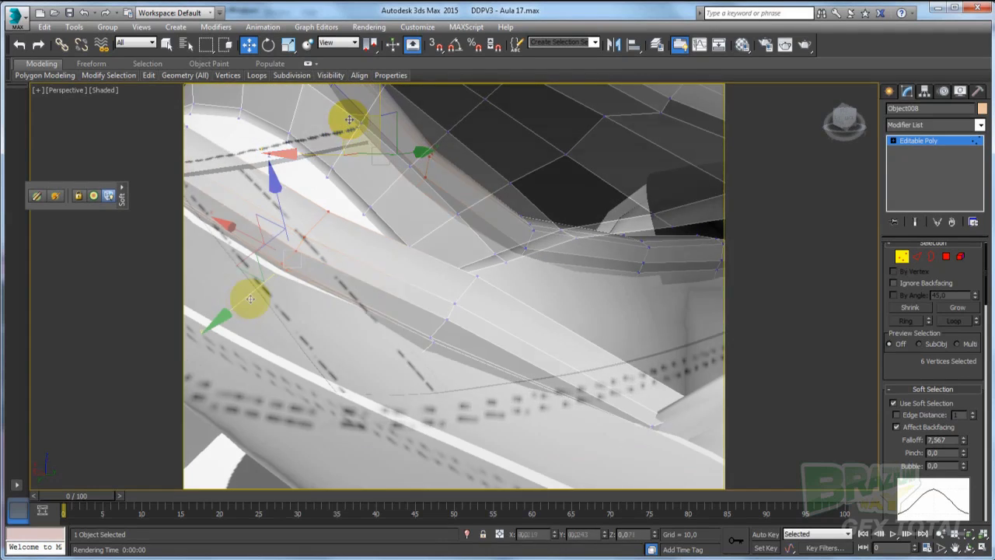
pyautogui.moveTo(248, 299); pyautogui.dragTo(250, 298)
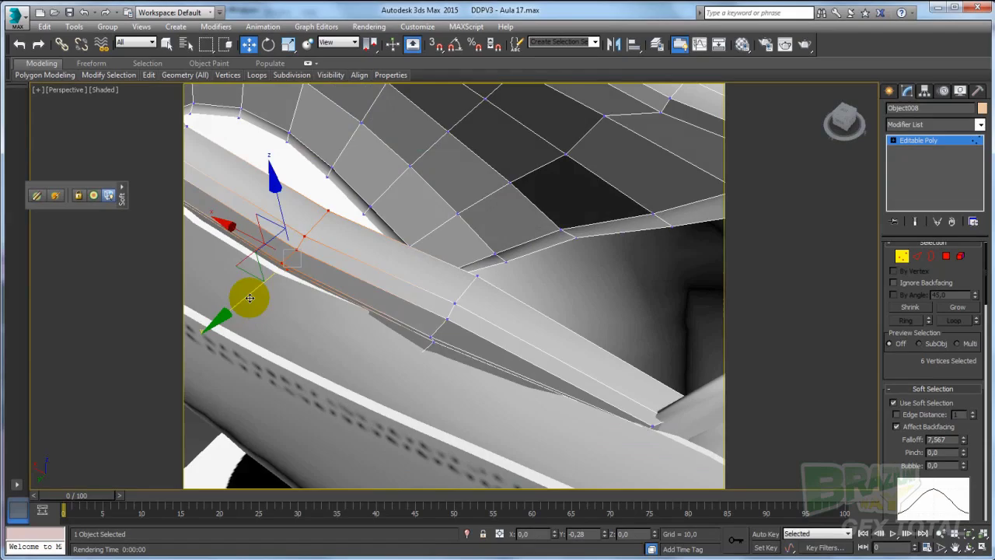
# Step: Nudge the rim vertices further to fit the opening and leave vertex editing to show the complete shoe
pyautogui.keyDown('alt'); pyautogui.moveTo(249, 297); pyautogui.dragTo(453, 320, button='middle'); pyautogui.keyUp('alt')
pyautogui.moveTo(397, 274); pyautogui.dragTo(414, 272)
pyautogui.keyDown('alt'); pyautogui.moveTo(413, 272); pyautogui.dragTo(477, 335, button='middle'); pyautogui.keyUp('alt')
pyautogui.keyDown('alt'); pyautogui.moveTo(477, 335); pyautogui.dragTo(595, 251, button='middle'); pyautogui.keyUp('alt')
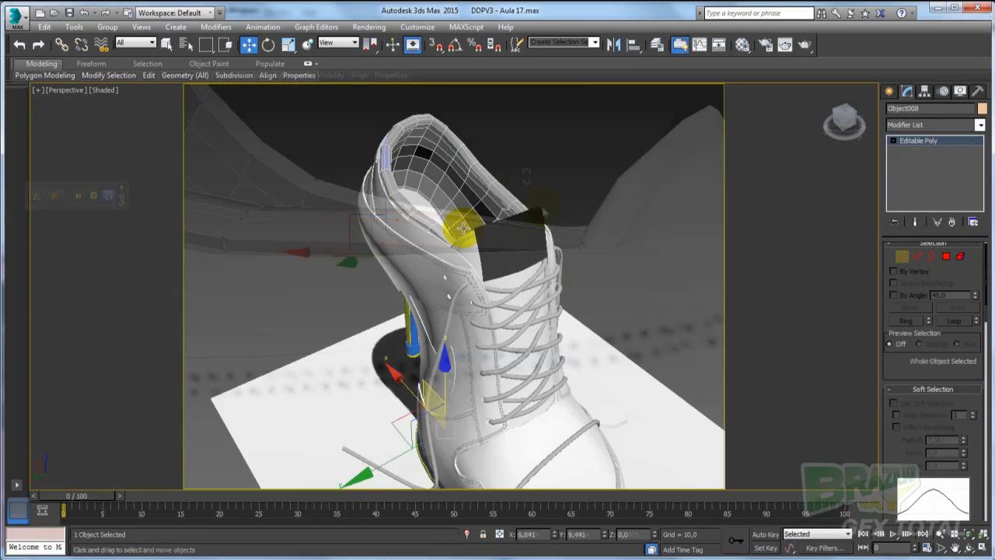
# Step: Smooth the inner lining mesh with a TurboSmooth modifier and deselect it
pyautogui.keyDown('alt'); pyautogui.moveTo(459, 230); pyautogui.dragTo(507, 205, button='middle'); pyautogui.keyUp('alt')
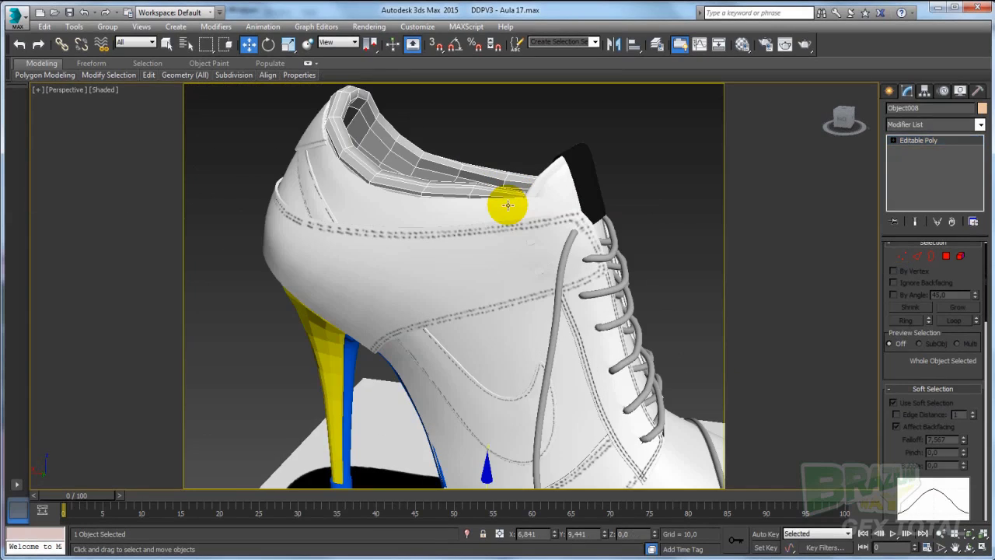
pyautogui.click(981, 128)
pyautogui.scroll(-10, 971, 471)
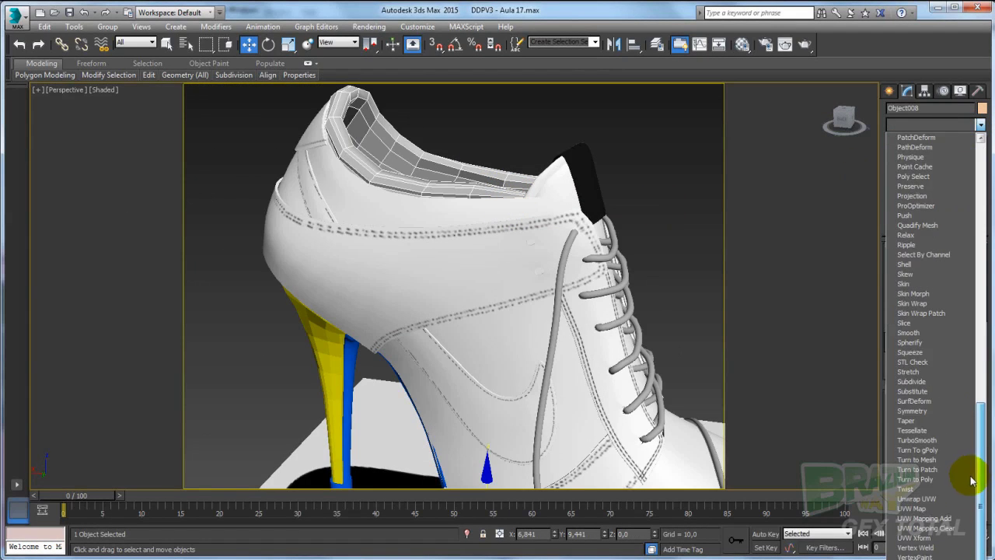
pyautogui.click(941, 442)
pyautogui.keyDown('alt'); pyautogui.moveTo(681, 317); pyautogui.dragTo(642, 342, button='middle'); pyautogui.keyUp('alt')
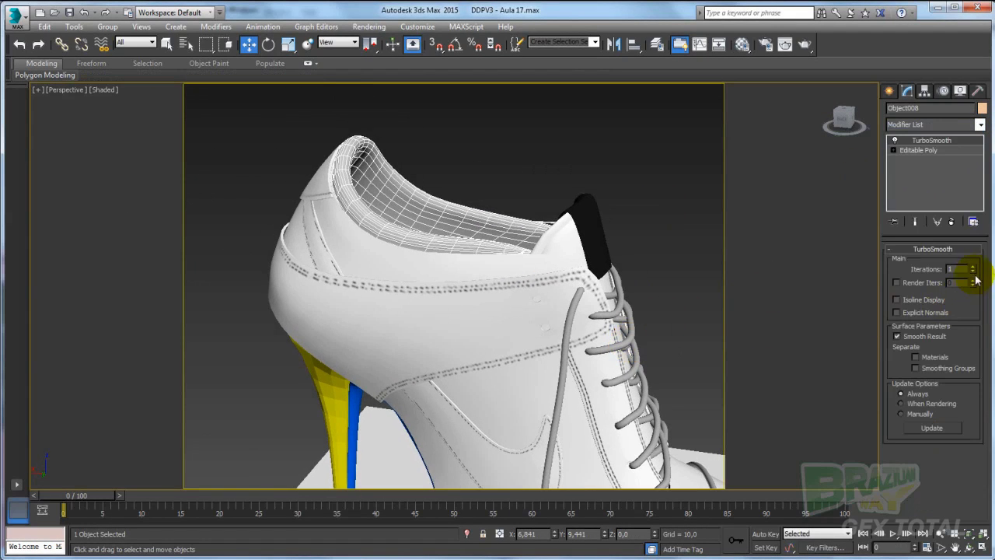
pyautogui.click(599, 171)
# Step: Add a TurboSmooth modifier above Shell on the Sapato mesh
pyautogui.keyDown('alt'); pyautogui.moveTo(599, 171); pyautogui.dragTo(456, 239, button='middle'); pyautogui.keyUp('alt')
pyautogui.keyDown('alt'); pyautogui.moveTo(597, 321); pyautogui.dragTo(614, 248, button='middle'); pyautogui.keyUp('alt')
pyautogui.click(579, 269)
pyautogui.scroll(4, 555, 251)
pyautogui.scroll(-3, 555, 278)
pyautogui.click(981, 125)
pyautogui.moveTo(979, 140); pyautogui.dragTo(977, 467)
pyautogui.click(937, 441)
pyautogui.keyDown('alt'); pyautogui.moveTo(611, 271); pyautogui.dragTo(648, 249, button='middle'); pyautogui.keyUp('alt')
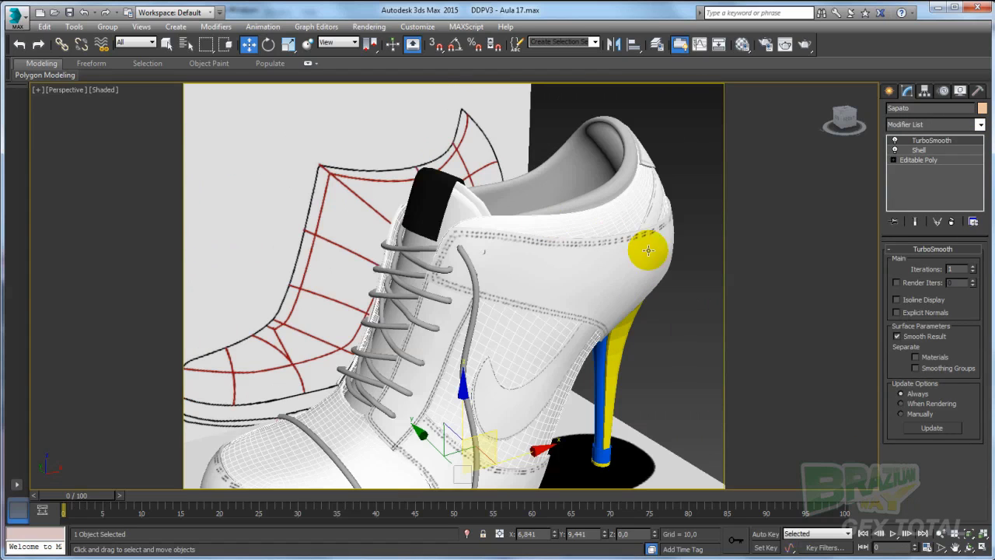
pyautogui.click(595, 216)
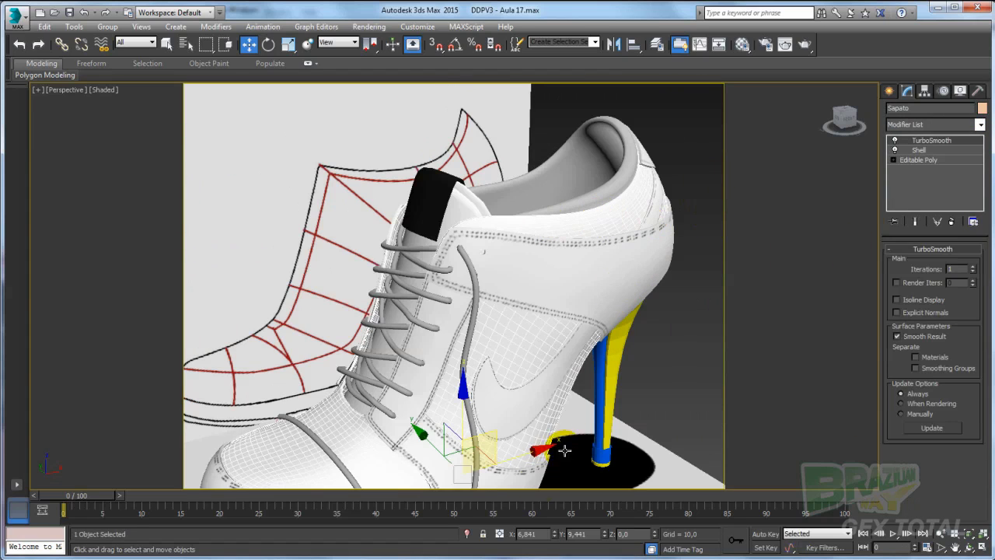
# Step: Isolate the smoothed Sapato mesh to inspect it, restore the full shoe, and check the swoosh side
pyautogui.click(467, 534)
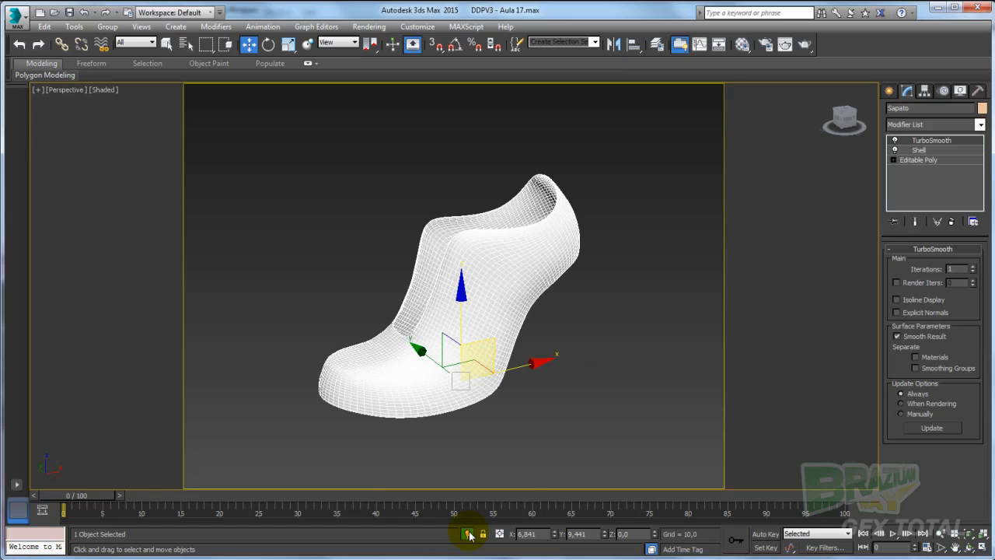
pyautogui.click(467, 534)
pyautogui.keyDown('alt'); pyautogui.moveTo(593, 360); pyautogui.dragTo(607, 282, button='middle'); pyautogui.keyUp('alt')
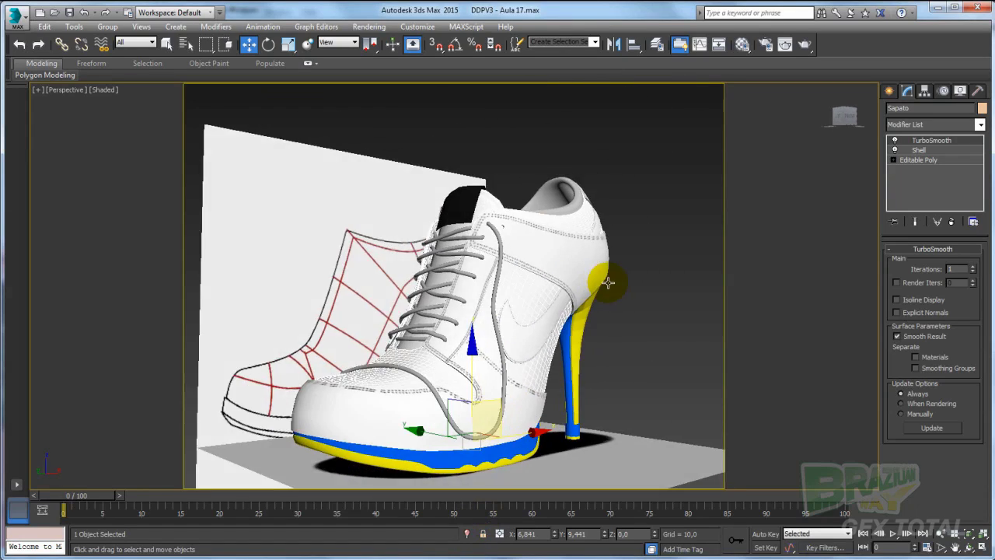
pyautogui.scroll(5, 591, 288)
pyautogui.click(536, 304)
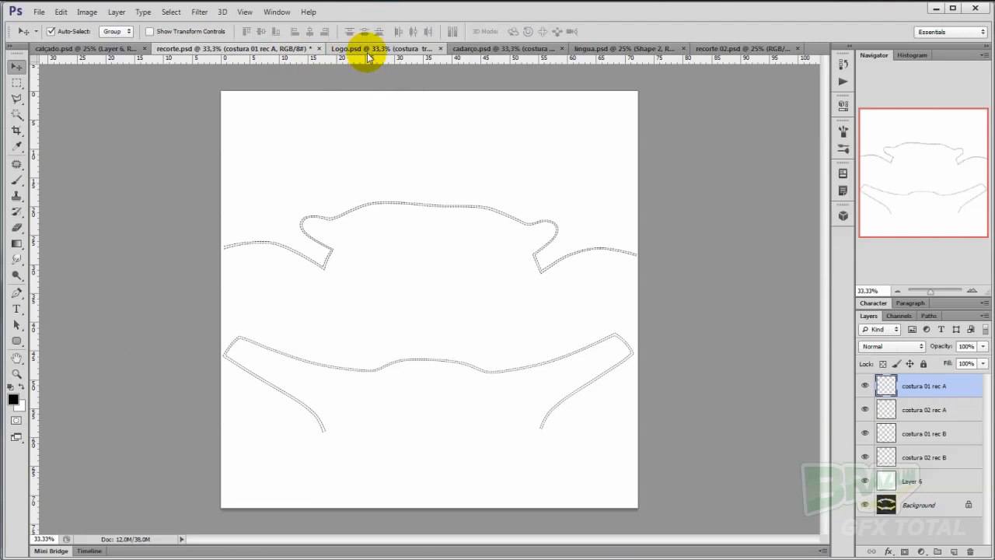
# Step: Switch to Photoshop and bring up Logo.psd, then examine the swoosh and its stitching in the reference photos in Windows Photo Viewer
pyautogui.click(363, 48)
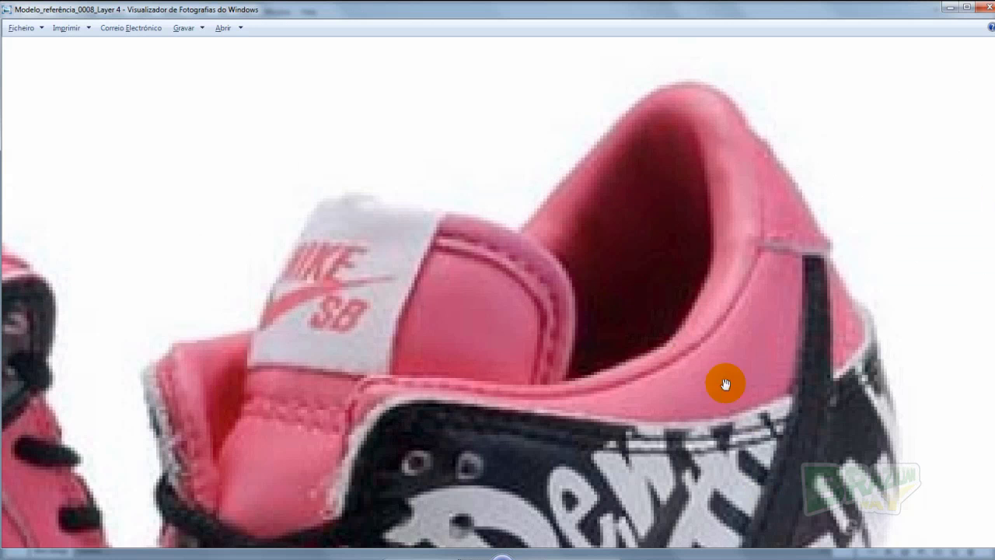
pyautogui.scroll(-3, 604, 355)
pyautogui.scroll(5, 628, 285)
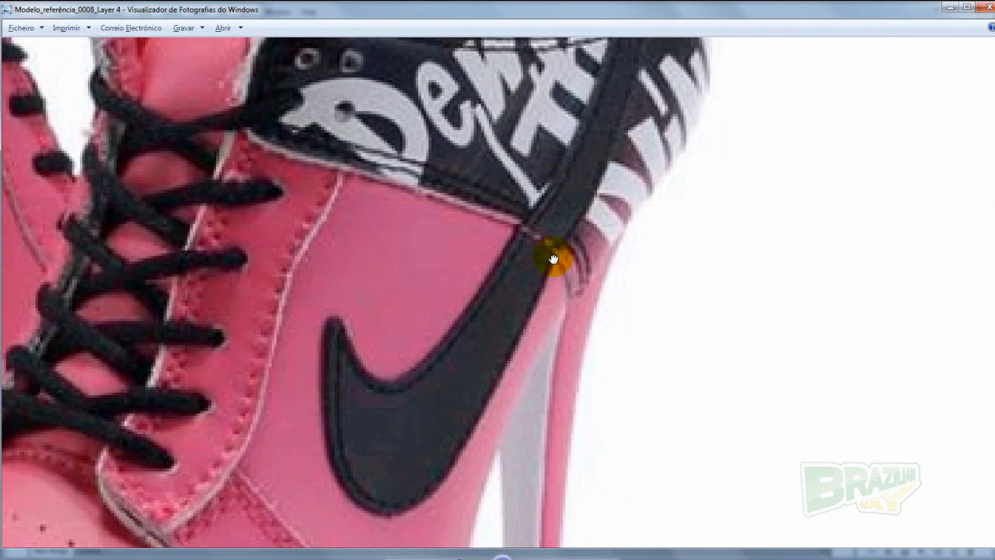
pyautogui.moveTo(553, 259); pyautogui.dragTo(535, 261)
pyautogui.scroll(2, 521, 259)
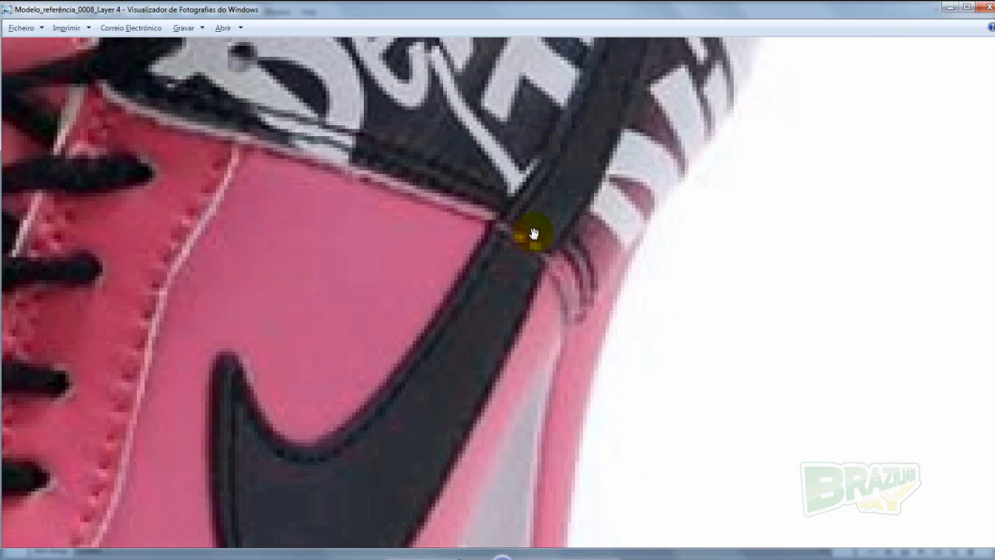
pyautogui.scroll(-4, 533, 233)
pyautogui.scroll(2, 533, 237)
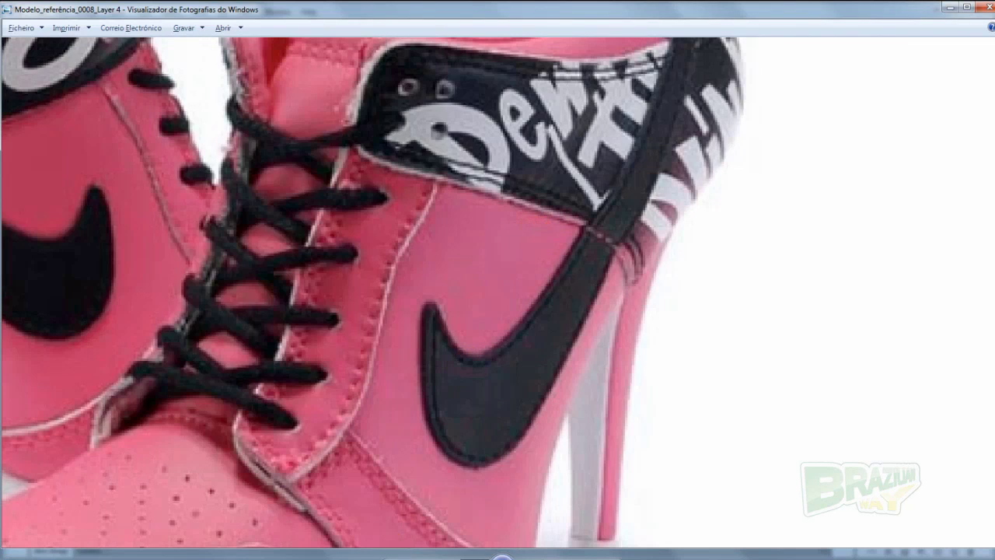
pyautogui.click(475, 559)
pyautogui.click(475, 559)
pyautogui.click(475, 559)
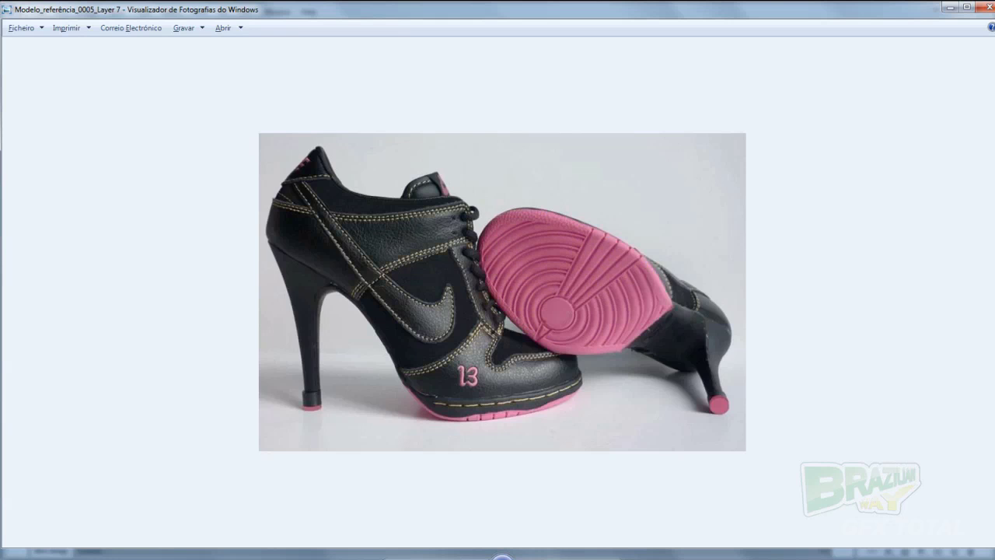
pyautogui.scroll(5, 412, 249)
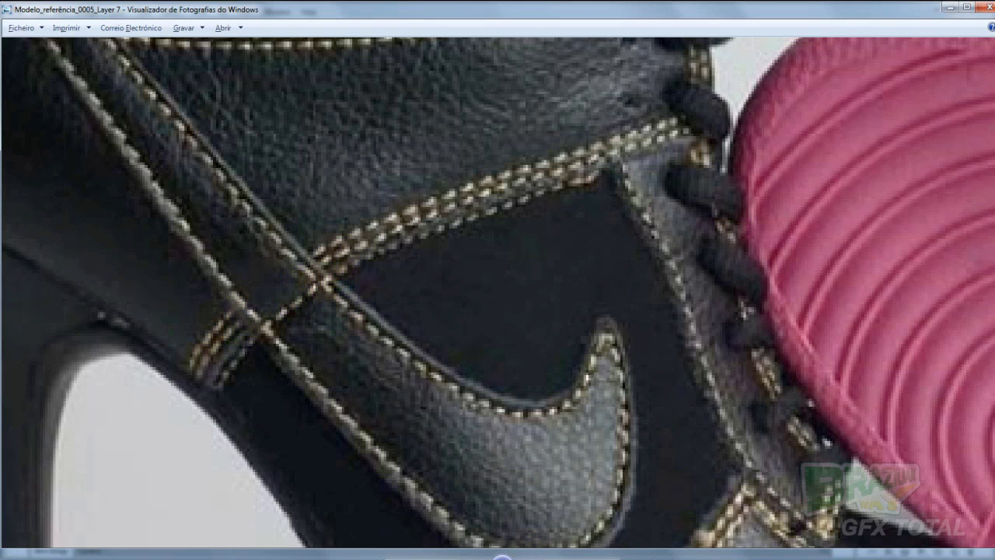
# Step: Return to 3ds Max and isolate the swoosh strips to examine the stitching that crosses them
pyautogui.hotkey('alt', 'Tab')
pyautogui.keyDown('alt'); pyautogui.moveTo(592, 297); pyautogui.dragTo(563, 299, button='middle'); pyautogui.keyUp('alt')
pyautogui.scroll(3, 520, 307)
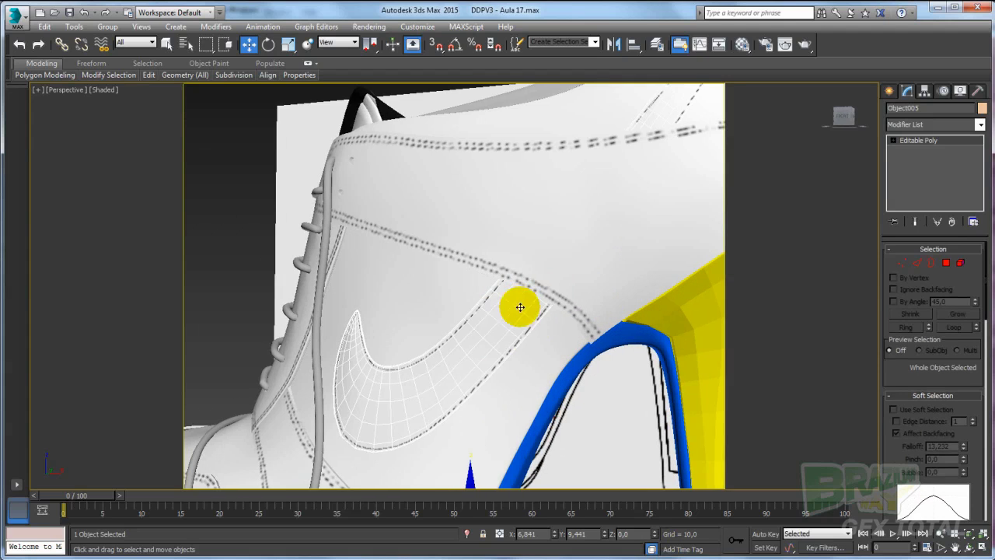
pyautogui.click(467, 534)
pyautogui.moveTo(484, 329)
pyautogui.keyDown('alt'); pyautogui.mouseDown(button='middle')
pyautogui.moveTo(567, 338)
pyautogui.moveTo(481, 319)
pyautogui.mouseUp(button='middle'); pyautogui.keyUp('alt')
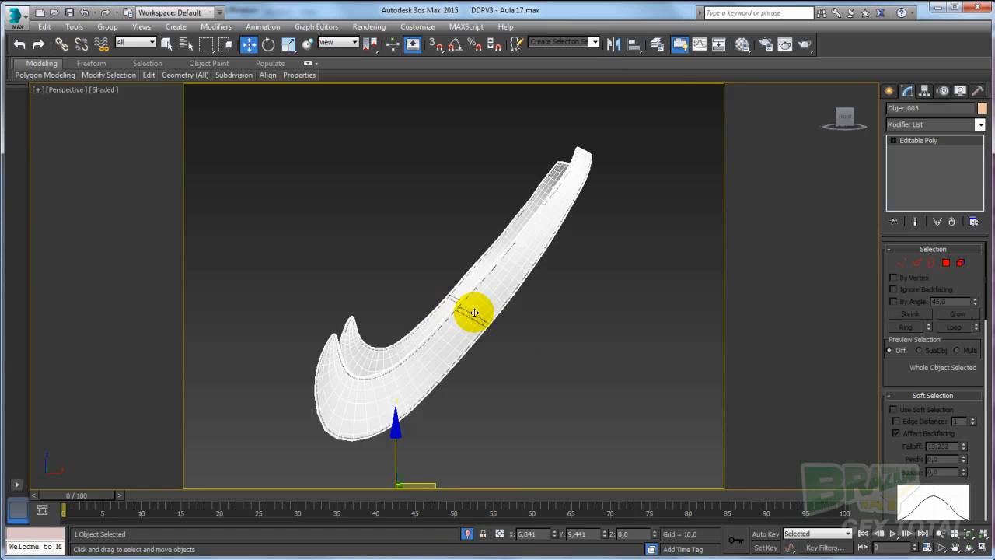
pyautogui.scroll(5, 474, 313)
pyautogui.scroll(-2, 412, 285)
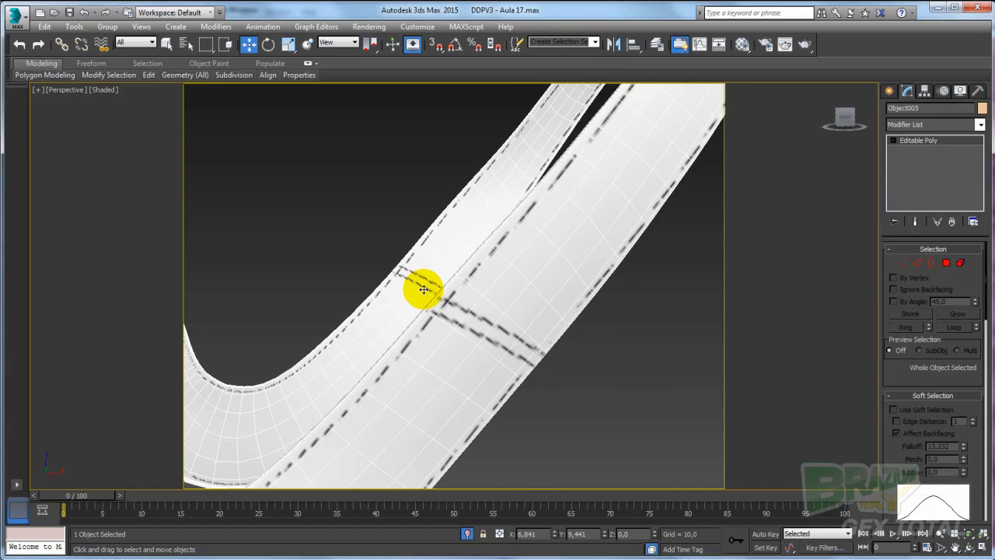
pyautogui.scroll(-3, 517, 327)
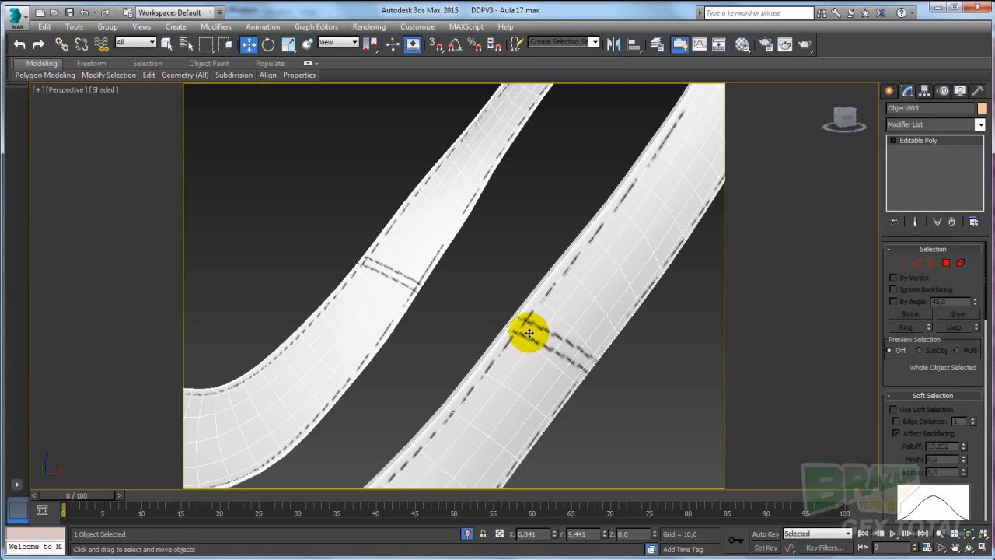
pyautogui.keyDown('alt'); pyautogui.moveTo(528, 333); pyautogui.dragTo(565, 334, button='middle'); pyautogui.keyUp('alt')
# Step: End isolation and compare the seam crossing under the swoosh with the black shoe reference photo in Windows Photo Viewer
pyautogui.click(468, 534)
pyautogui.scroll(3, 564, 334)
pyautogui.scroll(-5, 564, 334)
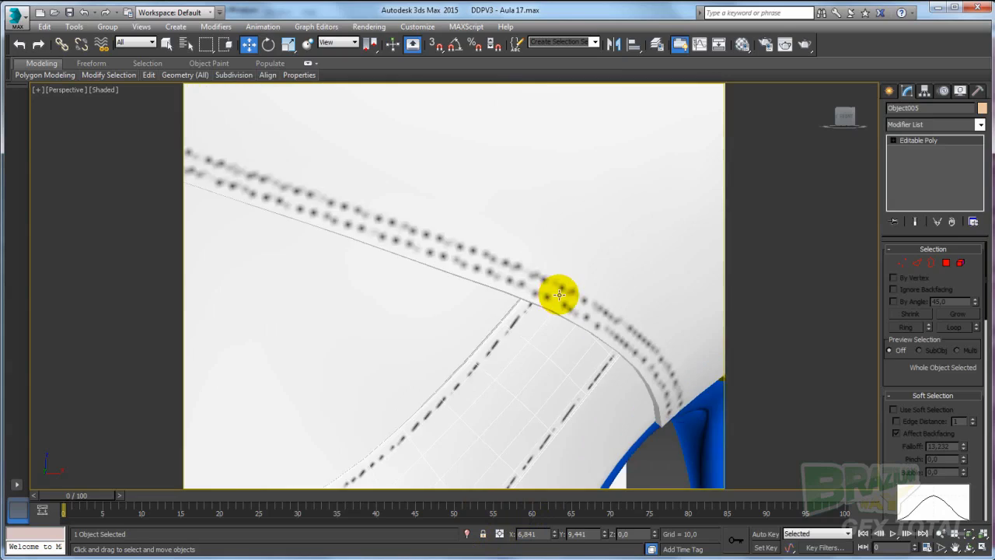
pyautogui.hotkey('alt', 'Tab')
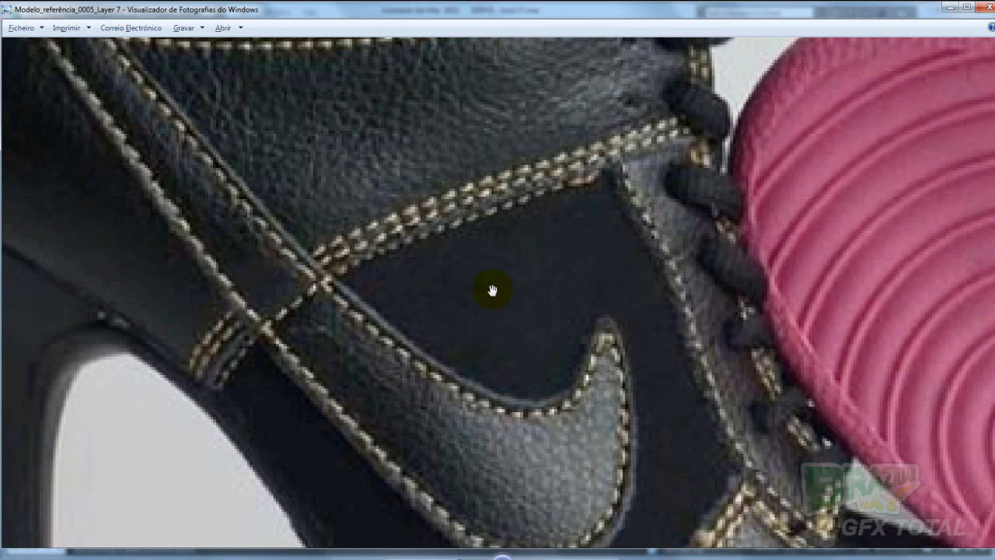
pyautogui.scroll(-1, 355, 293)
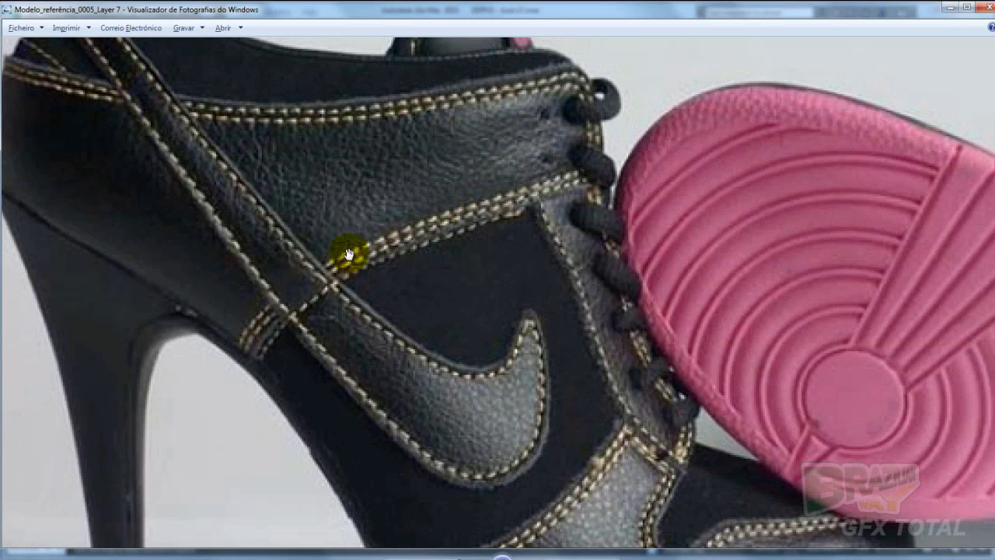
# Step: Back in 3ds Max, lasso-select the swoosh strip's vertices between the lower and upper stitched seams
pyautogui.hotkey('alt', 'Tab')
pyautogui.keyDown('alt'); pyautogui.moveTo(656, 224); pyautogui.dragTo(552, 318, button='middle'); pyautogui.keyUp('alt')
pyautogui.scroll(3, 544, 296)
pyautogui.click(902, 263)
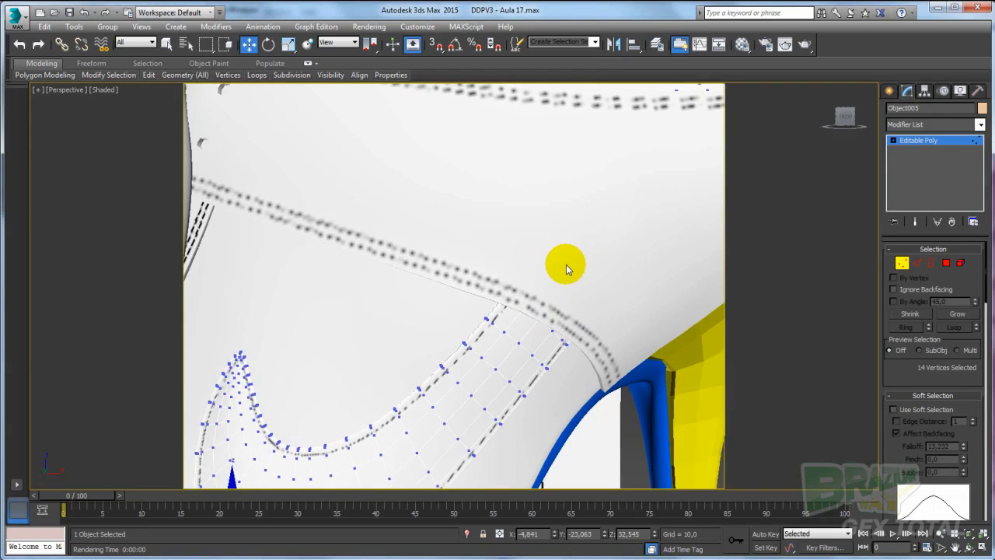
pyautogui.moveTo(205, 45); pyautogui.dragTo(207, 123)
pyautogui.moveTo(411, 183); pyautogui.dragTo(415, 184, button='middle')
pyautogui.scroll(-3, 420, 187)
pyautogui.moveTo(466, 210)
pyautogui.keyDown('alt'); pyautogui.mouseDown(button='middle')
pyautogui.moveTo(547, 271)
pyautogui.moveTo(521, 328)
pyautogui.mouseUp(button='middle'); pyautogui.keyUp('alt')
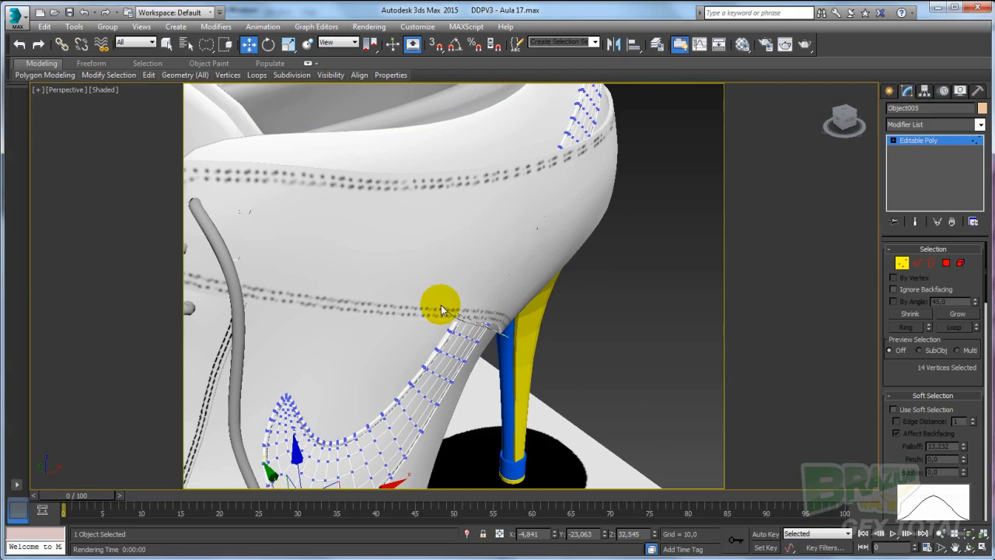
pyautogui.moveTo(441, 309); pyautogui.dragTo(474, 235)
pyautogui.moveTo(533, 161)
pyautogui.mouseDown()
pyautogui.moveTo(586, 160)
pyautogui.moveTo(631, 266)
pyautogui.mouseUp()
pyautogui.keyDown('alt'); pyautogui.moveTo(624, 256); pyautogui.dragTo(632, 289, button='middle'); pyautogui.keyUp('alt')
# Step: Enable Soft Selection for the swoosh strip vertices with a falloff of 9,13
pyautogui.click(895, 407)
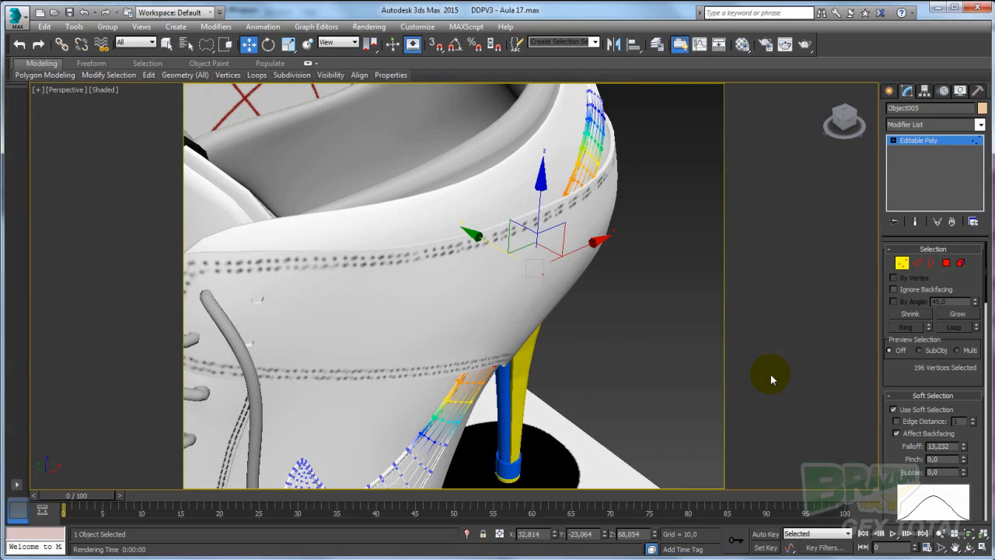
pyautogui.moveTo(963, 449); pyautogui.dragTo(964, 465)
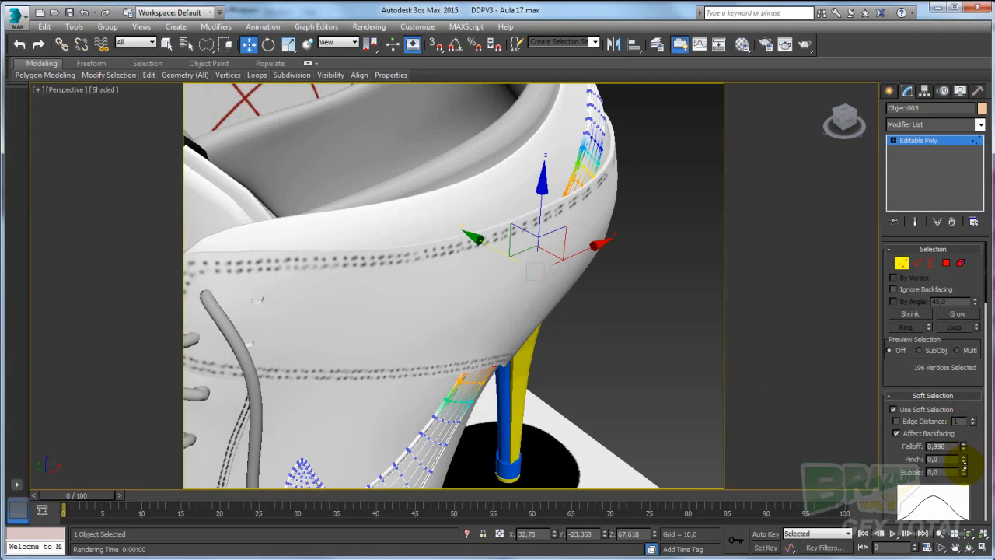
pyautogui.keyDown('alt'); pyautogui.moveTo(450, 330); pyautogui.dragTo(434, 318, button='middle'); pyautogui.keyUp('alt')
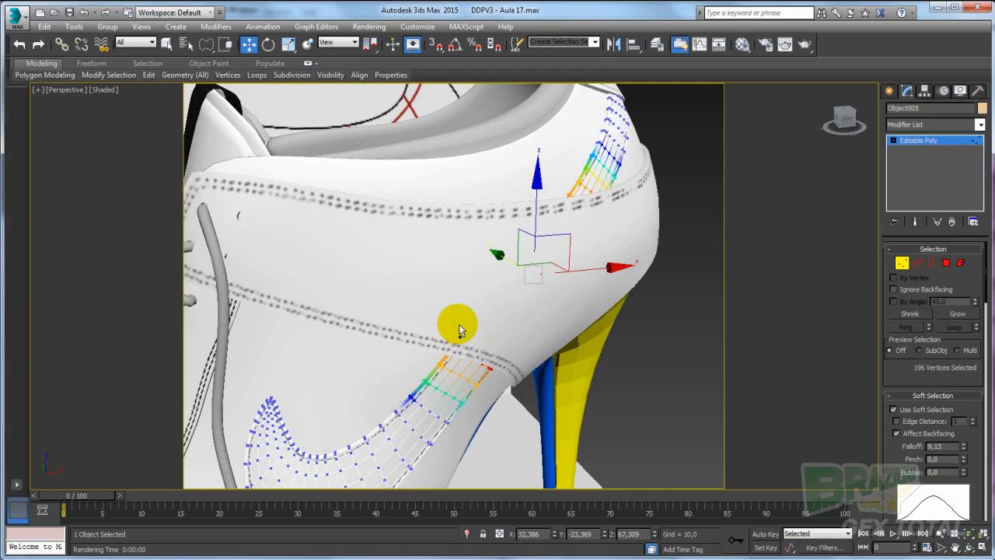
pyautogui.moveTo(547, 233); pyautogui.dragTo(524, 288, button='middle')
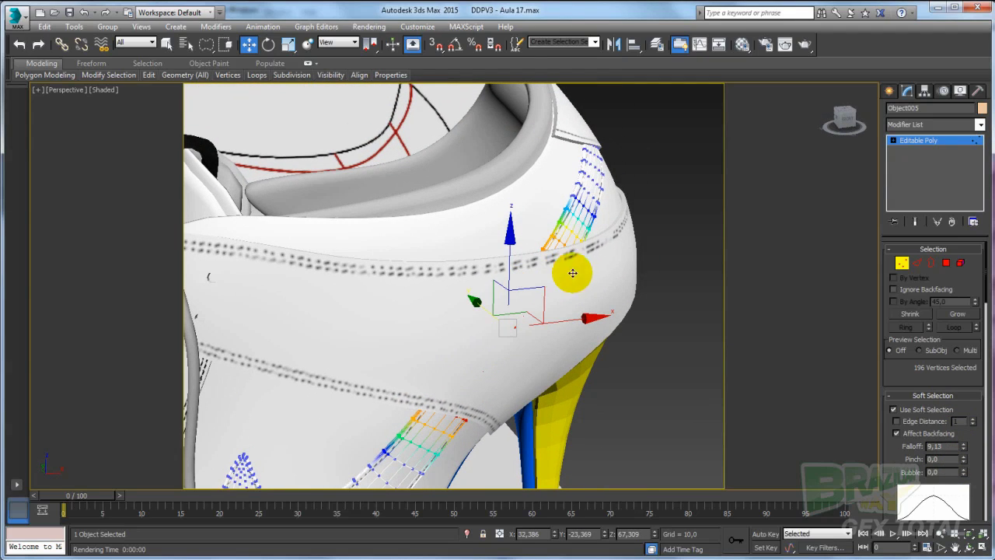
# Step: Add the vertices near the upper seam to the selection, move the strip outward about -0,71 along Y, and leave vertex editing
pyautogui.moveTo(557, 251)
pyautogui.keyDown('ctrl'); pyautogui.mouseDown()
pyautogui.moveTo(561, 300)
pyautogui.moveTo(618, 313)
pyautogui.mouseUp(); pyautogui.keyUp('ctrl')
pyautogui.keyDown('alt'); pyautogui.moveTo(597, 287); pyautogui.dragTo(513, 311, button='middle'); pyautogui.keyUp('alt')
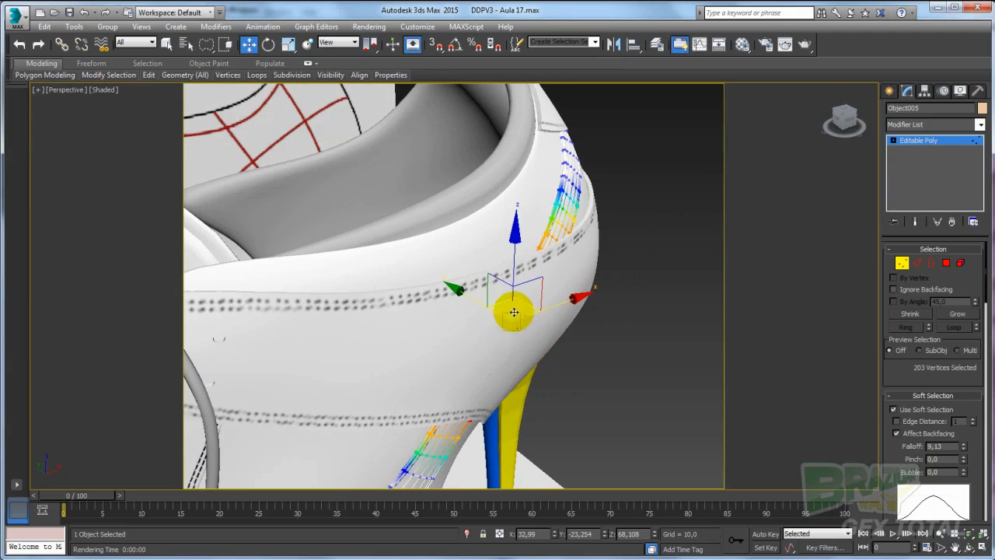
pyautogui.moveTo(461, 295); pyautogui.dragTo(472, 298)
pyautogui.keyDown('alt'); pyautogui.moveTo(473, 298); pyautogui.dragTo(591, 288, button='middle'); pyautogui.keyUp('alt')
pyautogui.click(903, 141)
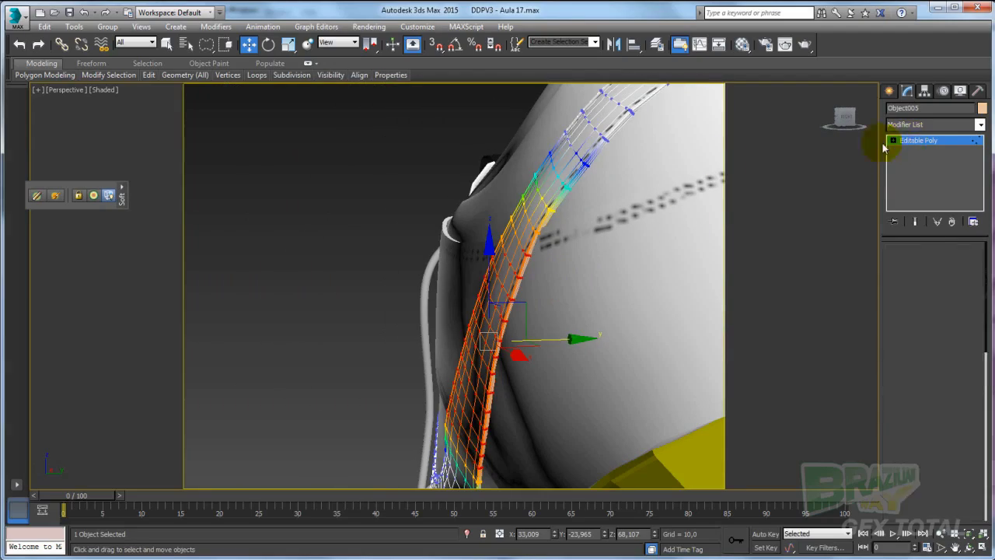
pyautogui.click(346, 131)
# Step: Render close-ups of the swoosh strip where it crosses the upper and lower stitched seams
pyautogui.scroll(-3, 369, 215)
pyautogui.keyDown('alt'); pyautogui.moveTo(368, 215); pyautogui.dragTo(464, 227, button='middle'); pyautogui.keyUp('alt')
pyautogui.scroll(-4, 474, 222)
pyautogui.scroll(5, 458, 237)
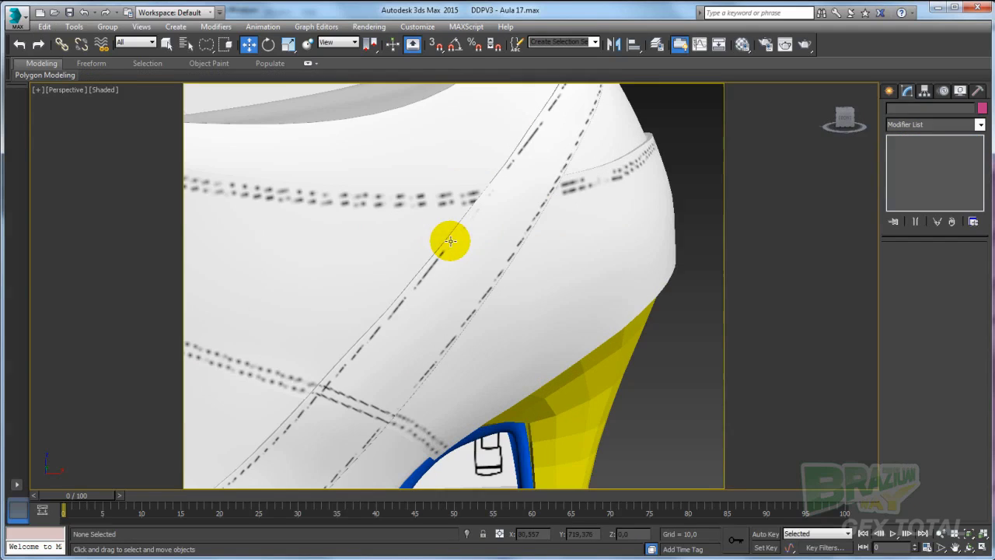
pyautogui.click(804, 46)
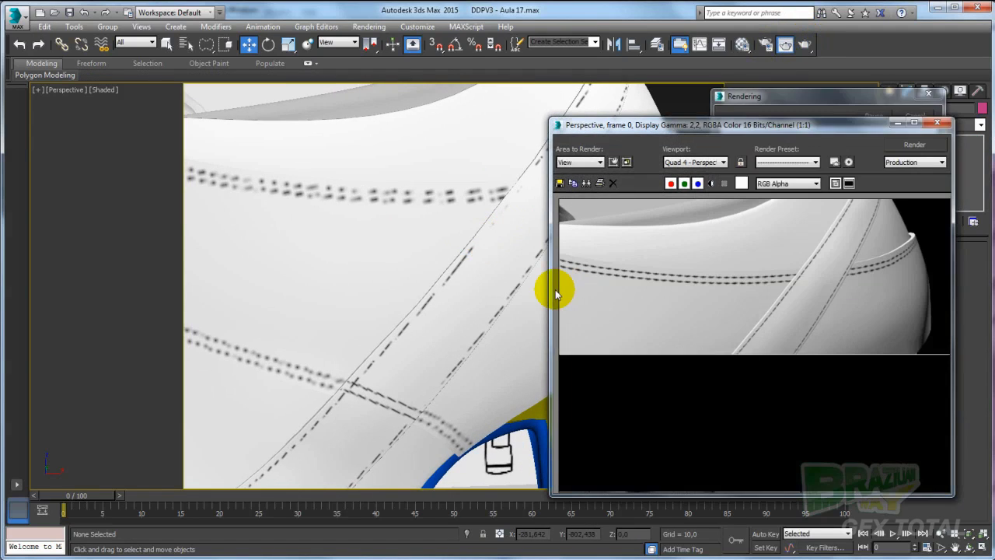
pyautogui.scroll(4, 381, 355)
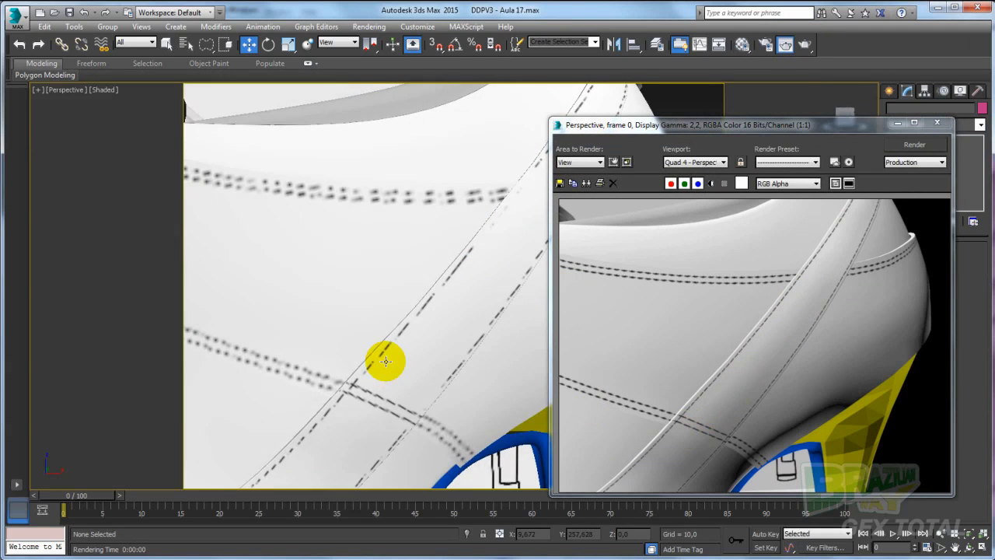
pyautogui.scroll(2, 412, 322)
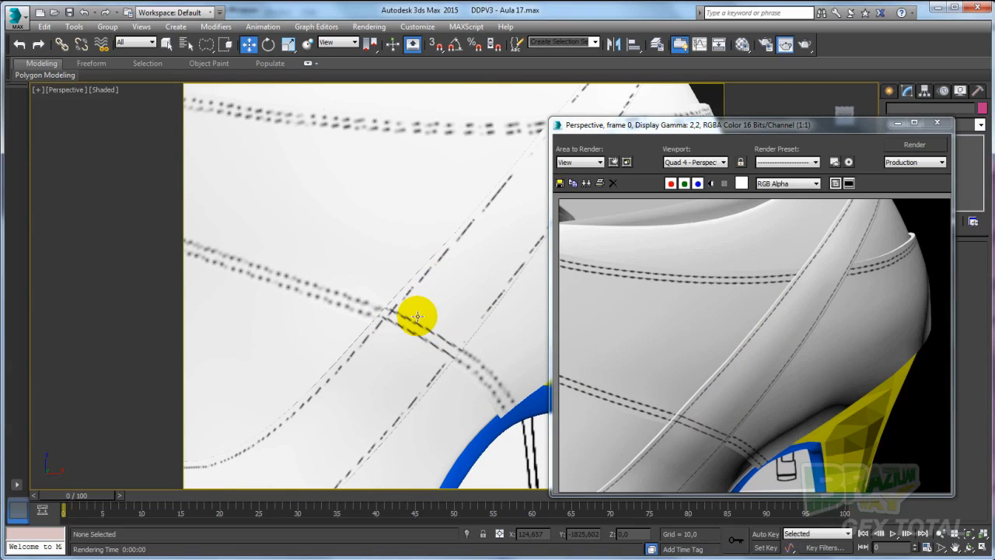
pyautogui.click(785, 44)
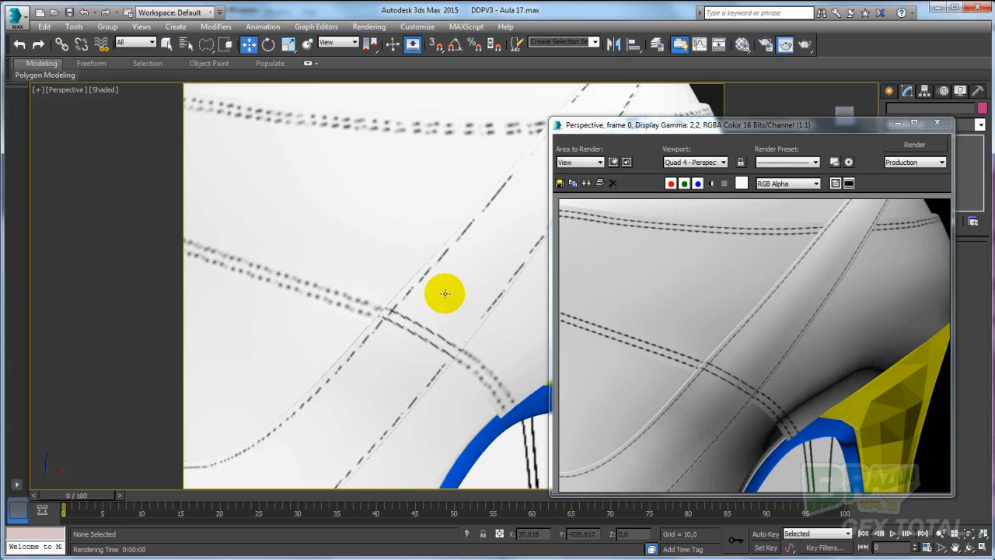
pyautogui.scroll(-5, 317, 284)
pyautogui.keyDown('alt'); pyautogui.moveTo(345, 296); pyautogui.dragTo(542, 281, button='middle'); pyautogui.keyUp('alt')
pyautogui.scroll(-3, 461, 308)
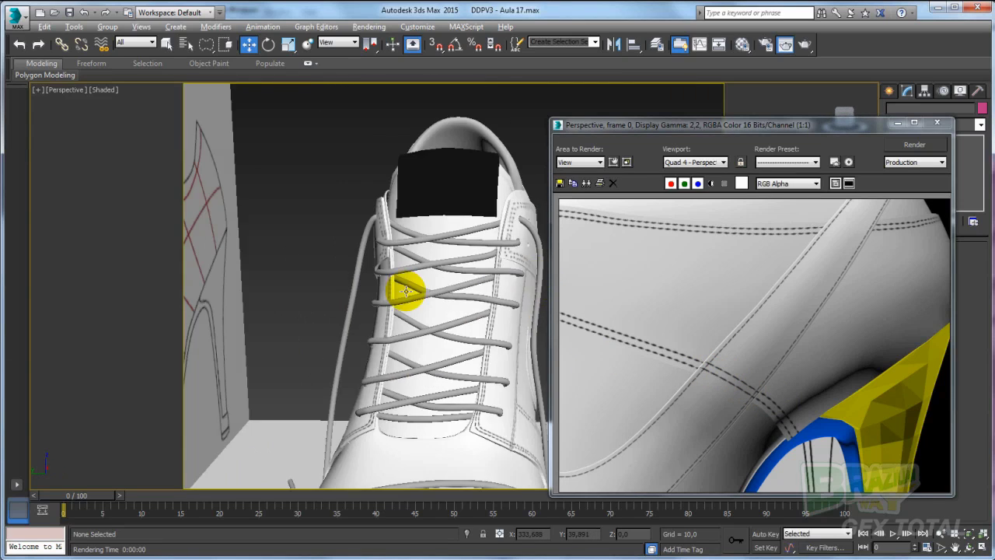
# Step: Select the swoosh strip on the shoe's other side, close the render window, and start editing its vertices
pyautogui.keyDown('alt'); pyautogui.moveTo(295, 299); pyautogui.dragTo(347, 322, button='middle'); pyautogui.keyUp('alt')
pyautogui.click(247, 384)
pyautogui.moveTo(260, 364); pyautogui.dragTo(497, 320, button='middle')
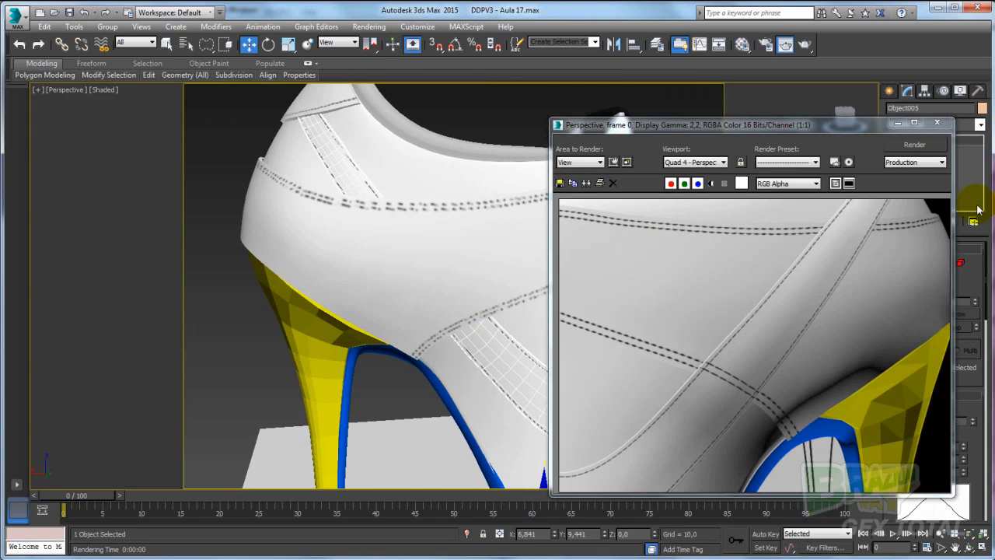
pyautogui.click(941, 125)
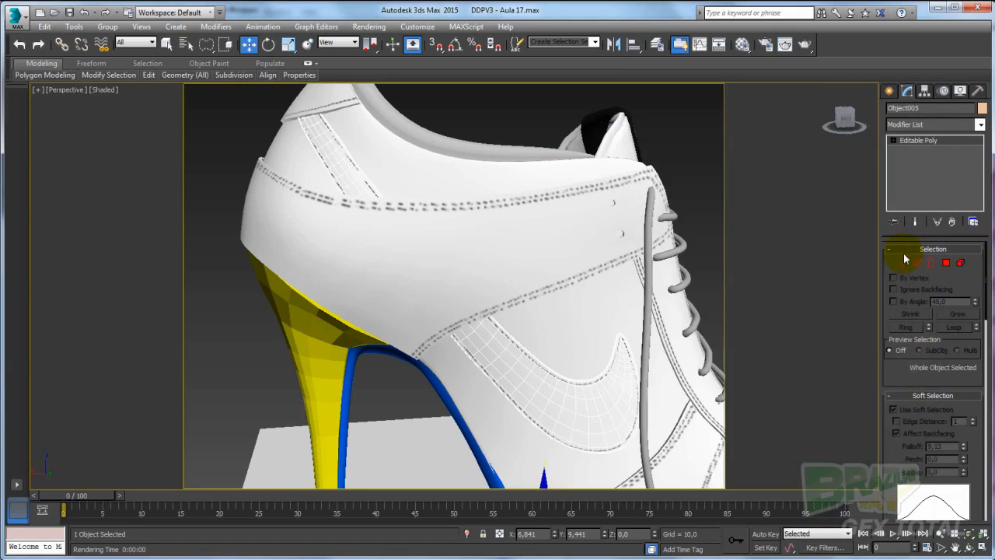
pyautogui.click(902, 264)
# Step: Lasso-select this swoosh strip's vertices between the upper and lower stitched seams
pyautogui.keyDown('alt'); pyautogui.moveTo(362, 187); pyautogui.dragTo(289, 200, button='middle'); pyautogui.keyUp('alt')
pyautogui.scroll(4, 369, 264)
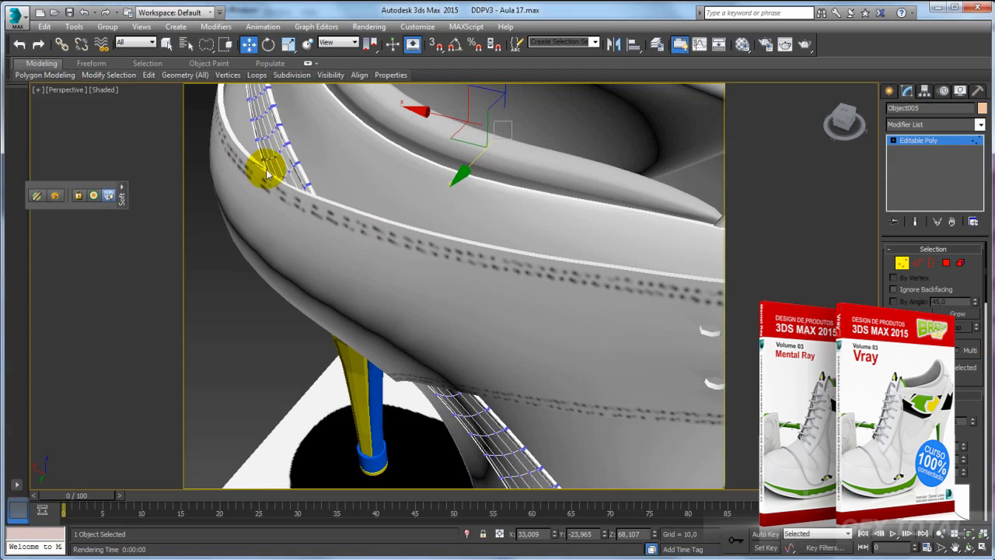
pyautogui.keyDown('alt'); pyautogui.moveTo(315, 294); pyautogui.dragTo(347, 359, button='middle'); pyautogui.keyUp('alt')
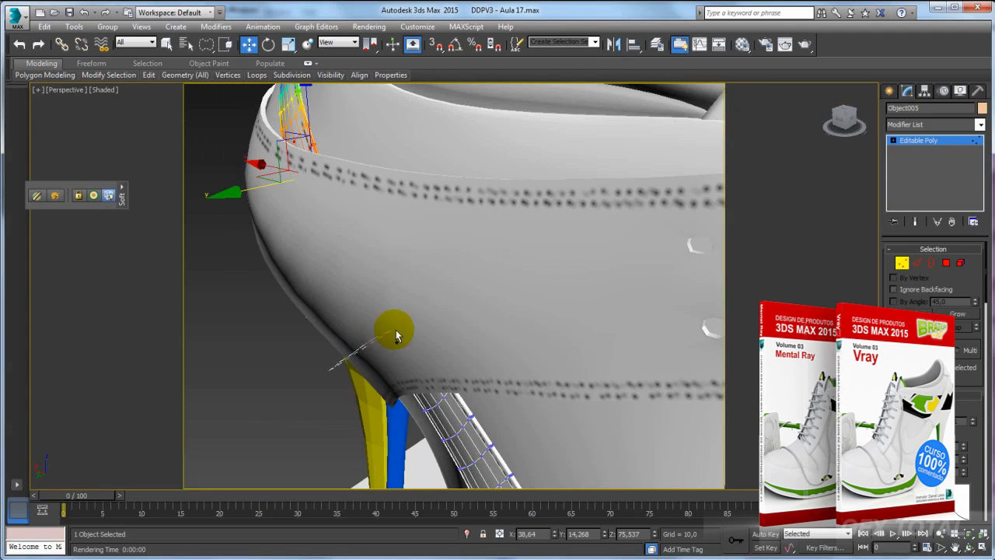
pyautogui.moveTo(395, 336); pyautogui.dragTo(470, 351)
pyautogui.keyDown('alt'); pyautogui.moveTo(402, 412); pyautogui.dragTo(404, 204, button='middle'); pyautogui.keyUp('alt')
pyautogui.moveTo(403, 203)
pyautogui.mouseDown()
pyautogui.moveTo(268, 385)
pyautogui.moveTo(296, 334)
pyautogui.moveTo(210, 278)
pyautogui.moveTo(376, 186)
pyautogui.moveTo(269, 318)
pyautogui.mouseUp()
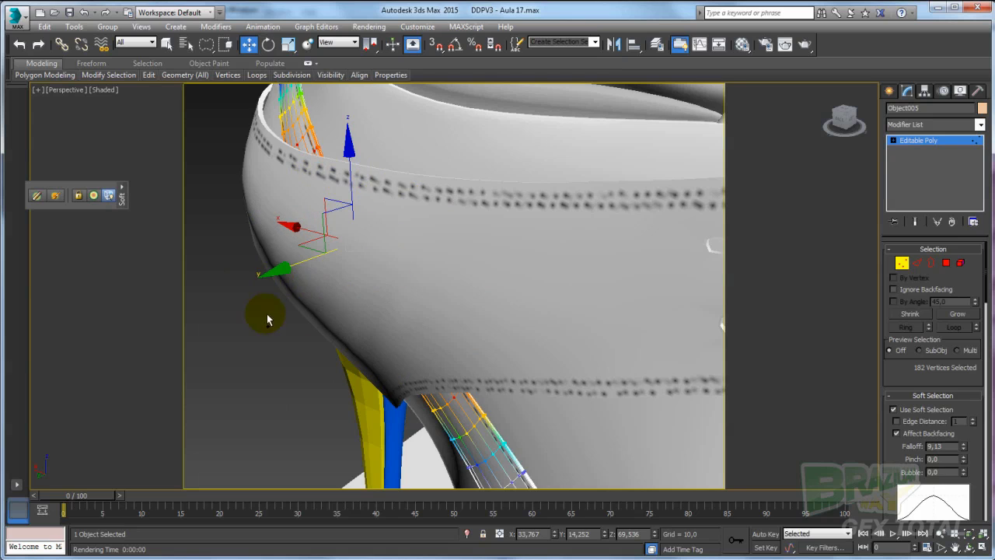
# Step: Move the selected strip vertices outward about 0,62 along Y so the strip clears the shoe surface
pyautogui.moveTo(269, 318)
pyautogui.keyDown('alt'); pyautogui.mouseDown(button='middle')
pyautogui.moveTo(284, 311)
pyautogui.moveTo(271, 306)
pyautogui.mouseUp(button='middle'); pyautogui.keyUp('alt')
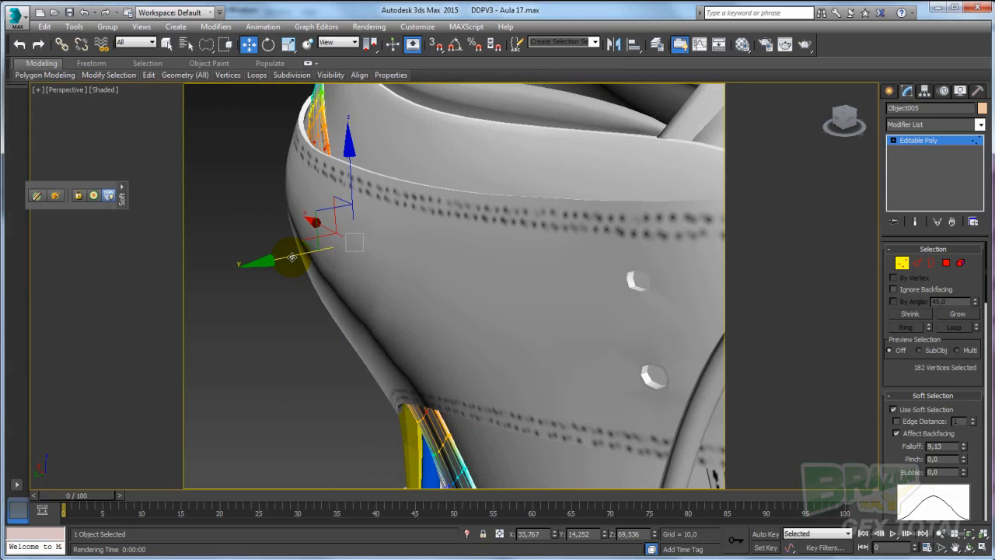
pyautogui.moveTo(291, 257); pyautogui.dragTo(284, 262)
pyautogui.keyDown('alt'); pyautogui.moveTo(284, 262); pyautogui.dragTo(433, 304, button='middle'); pyautogui.keyUp('alt')
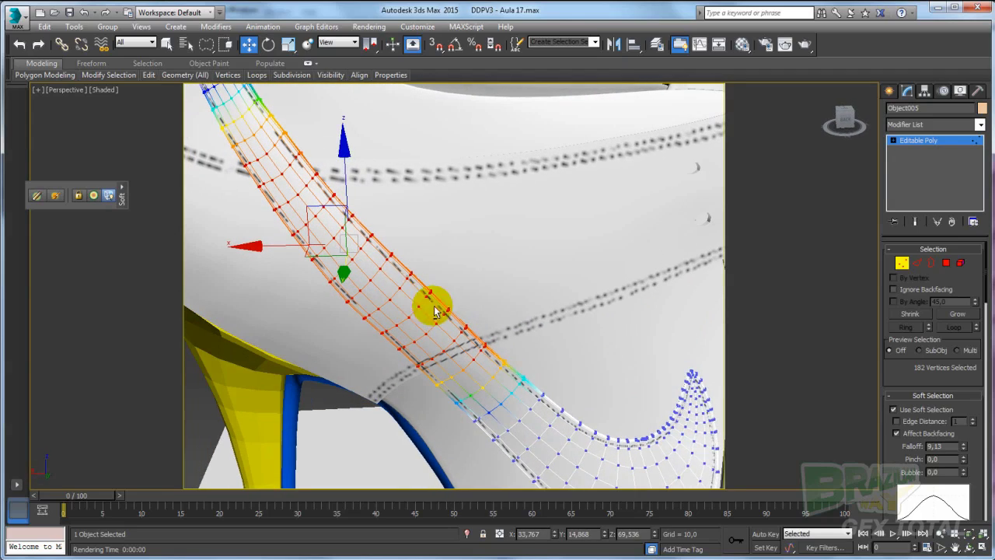
# Step: Narrow the selection to the strip vertices near the upper seam, shift them slightly outward along Y, and leave vertex editing
pyautogui.keyDown('alt'); pyautogui.moveTo(535, 362); pyautogui.dragTo(482, 285, button='middle'); pyautogui.keyUp('alt')
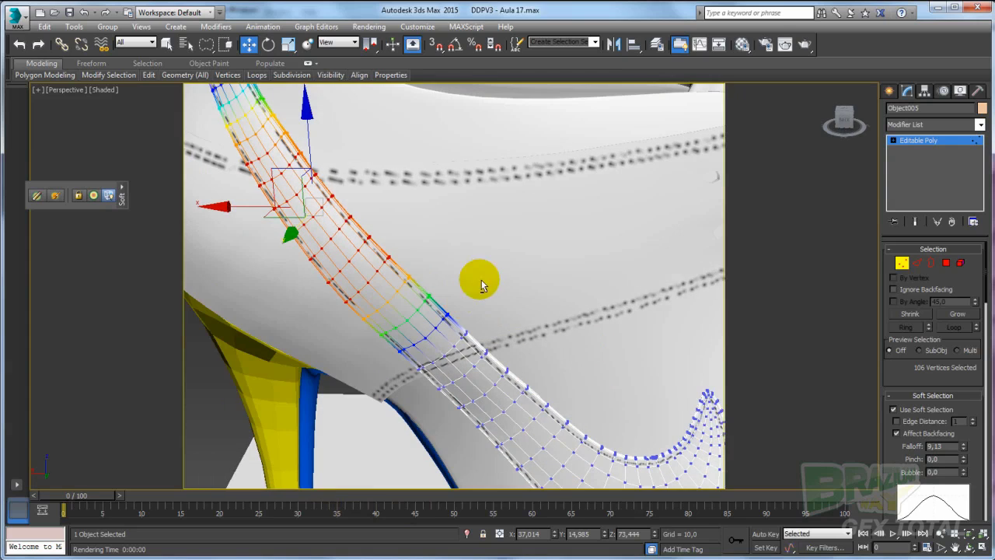
pyautogui.keyDown('alt'); pyautogui.moveTo(363, 345); pyautogui.dragTo(399, 214, button='middle'); pyautogui.keyUp('alt')
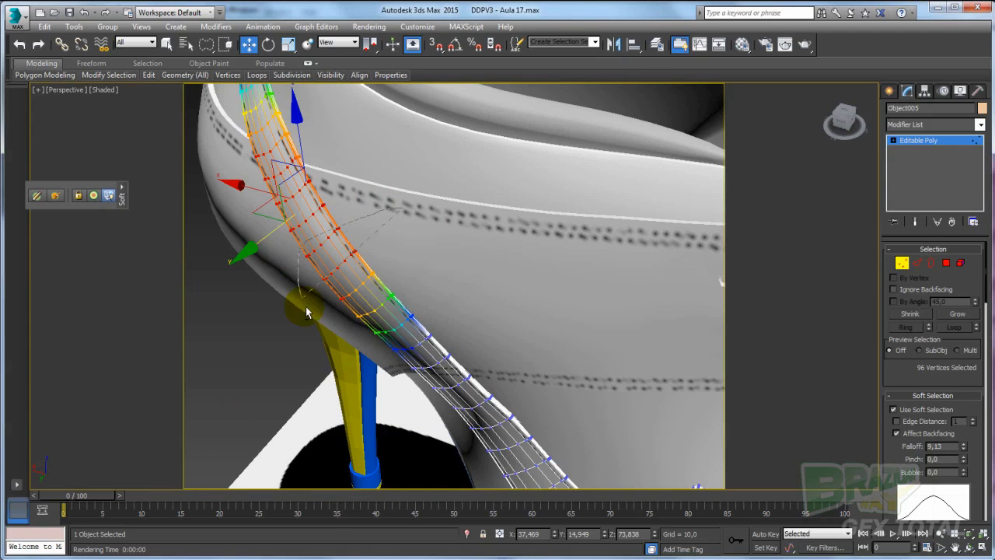
pyautogui.keyDown('alt'); pyautogui.moveTo(326, 252); pyautogui.dragTo(246, 204, button='middle'); pyautogui.keyUp('alt')
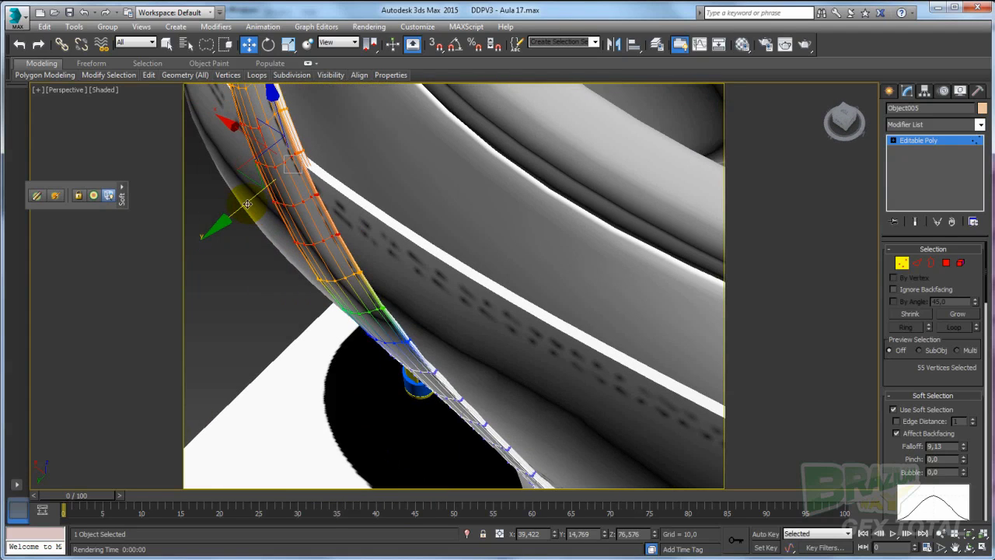
pyautogui.keyDown('alt'); pyautogui.moveTo(332, 218); pyautogui.dragTo(388, 189, button='middle'); pyautogui.keyUp('alt')
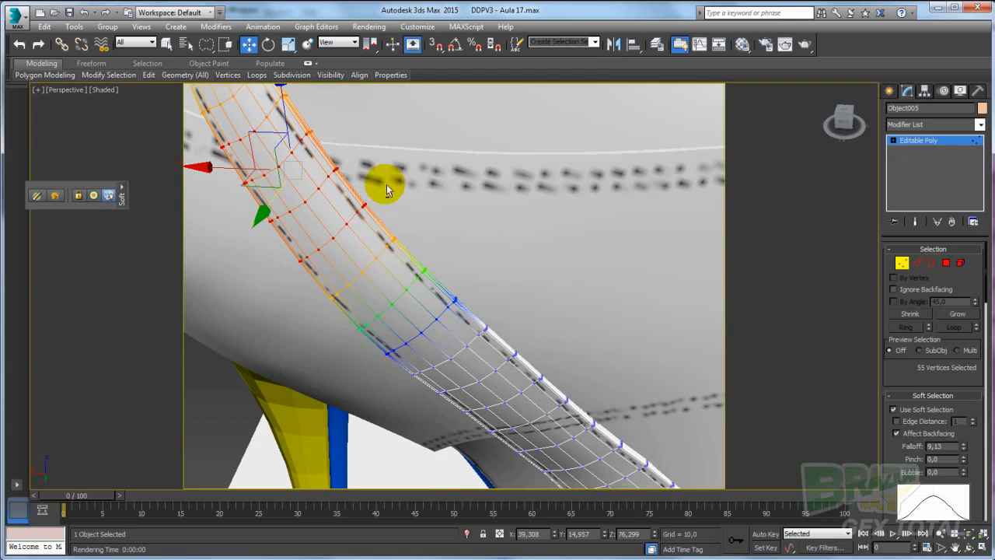
pyautogui.keyDown('alt'); pyautogui.moveTo(320, 274); pyautogui.dragTo(576, 177, button='middle'); pyautogui.keyUp('alt')
pyautogui.click(925, 145)
# Step: Render a close-up of the swoosh strip crossing the lower stitched seam, close the render window, and inspect the whole shoe
pyautogui.scroll(-6, 423, 163)
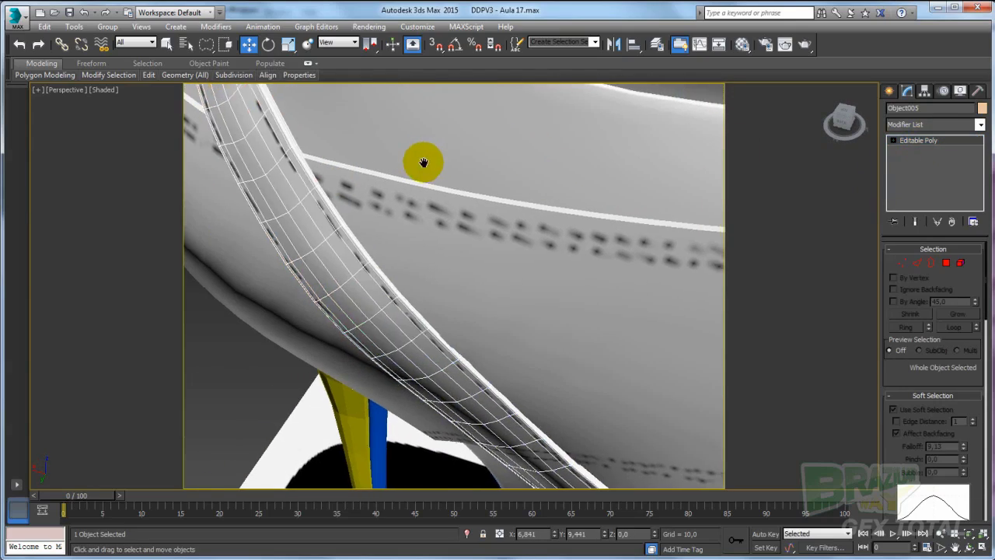
pyautogui.keyDown('alt'); pyautogui.moveTo(458, 195); pyautogui.dragTo(508, 172, button='middle'); pyautogui.keyUp('alt')
pyautogui.scroll(2, 520, 220)
pyautogui.moveTo(520, 220); pyautogui.dragTo(466, 257, button='middle')
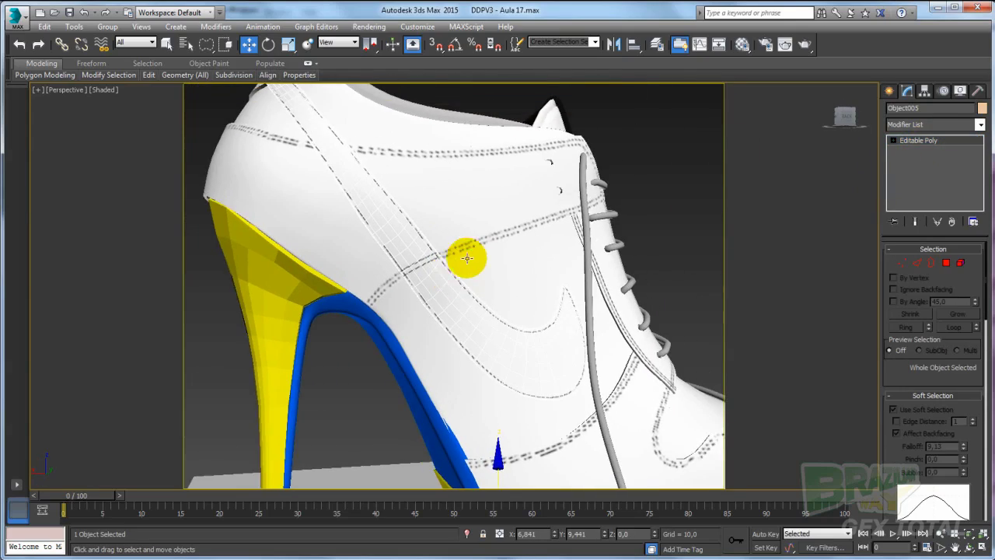
pyautogui.scroll(3, 460, 256)
pyautogui.click(786, 44)
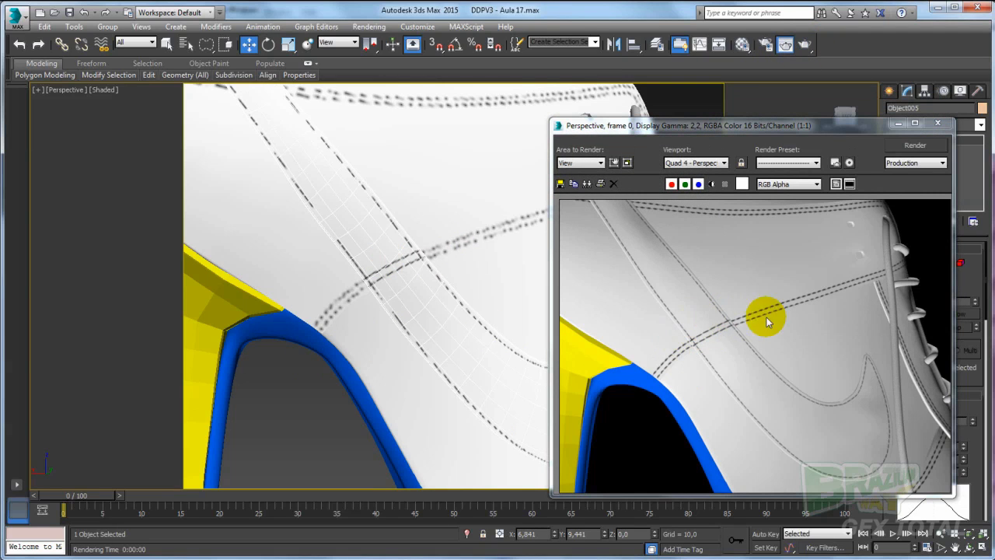
pyautogui.scroll(-5, 278, 249)
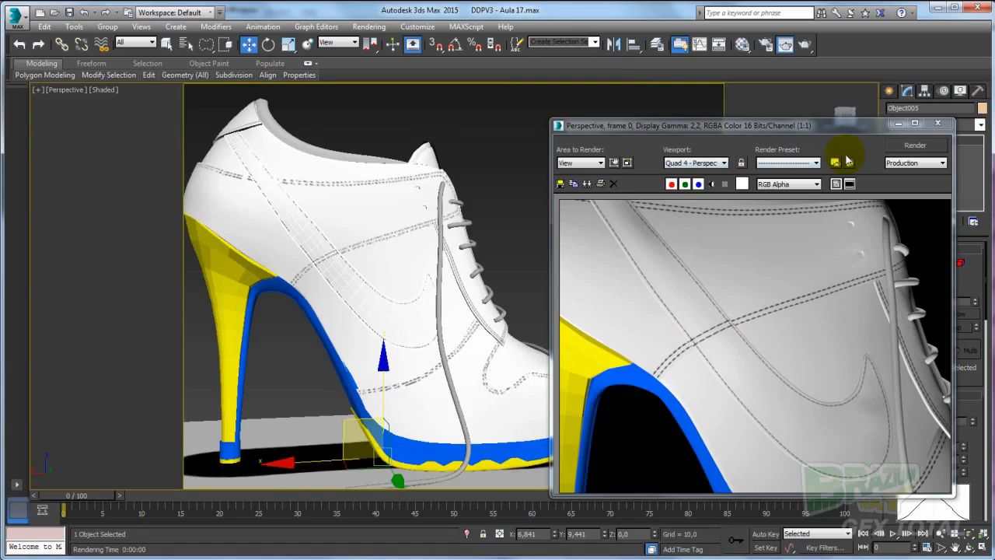
pyautogui.click(938, 124)
pyautogui.keyDown('alt'); pyautogui.moveTo(505, 261); pyautogui.dragTo(400, 271, button='middle'); pyautogui.keyUp('alt')
pyautogui.keyDown('alt'); pyautogui.moveTo(490, 307); pyautogui.dragTo(314, 301, button='middle'); pyautogui.keyUp('alt')
pyautogui.moveTo(315, 301); pyautogui.dragTo(544, 240, button='middle')
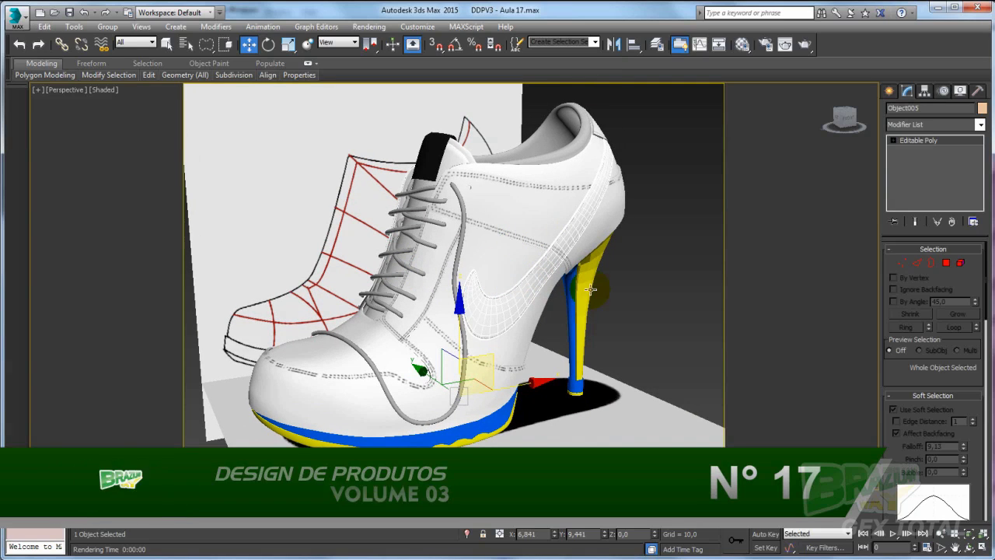